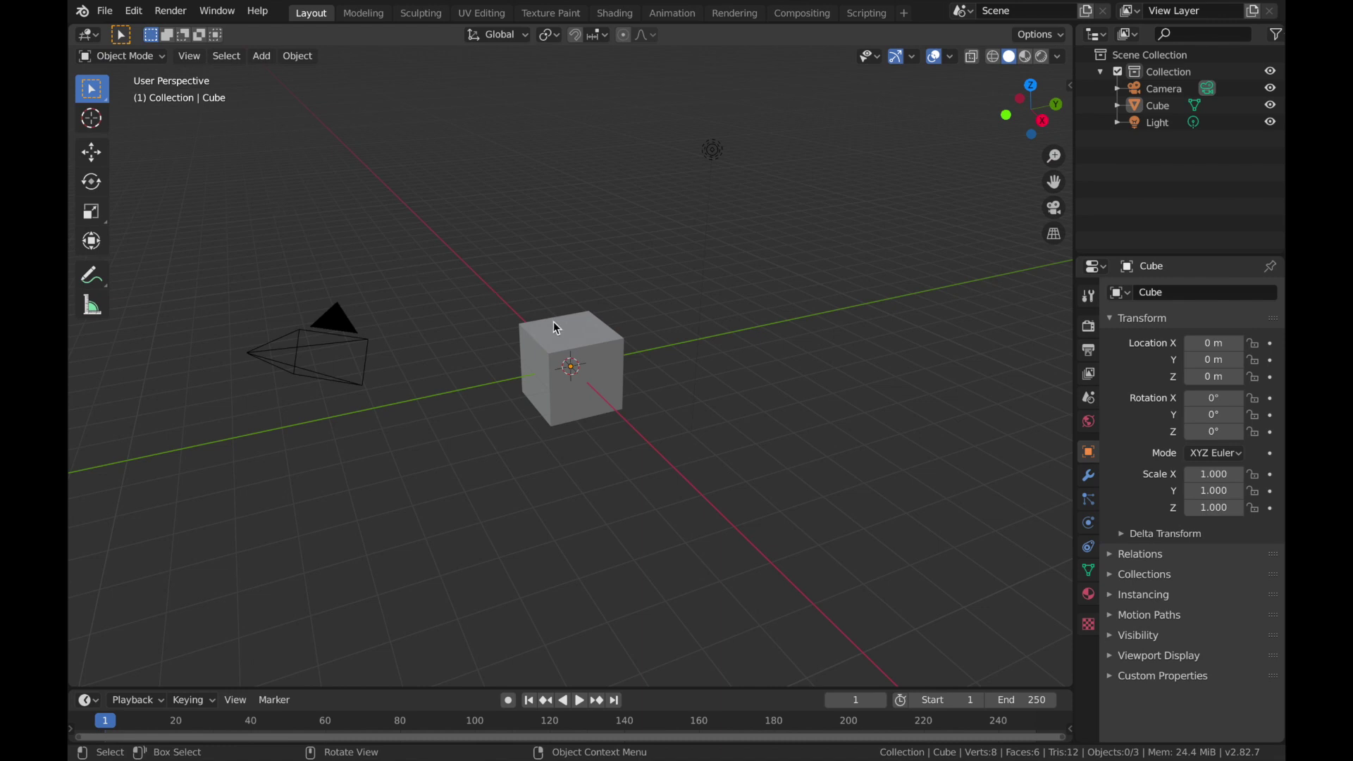
# Step: Delete the default cube from the scene
pyautogui.click(621, 352)
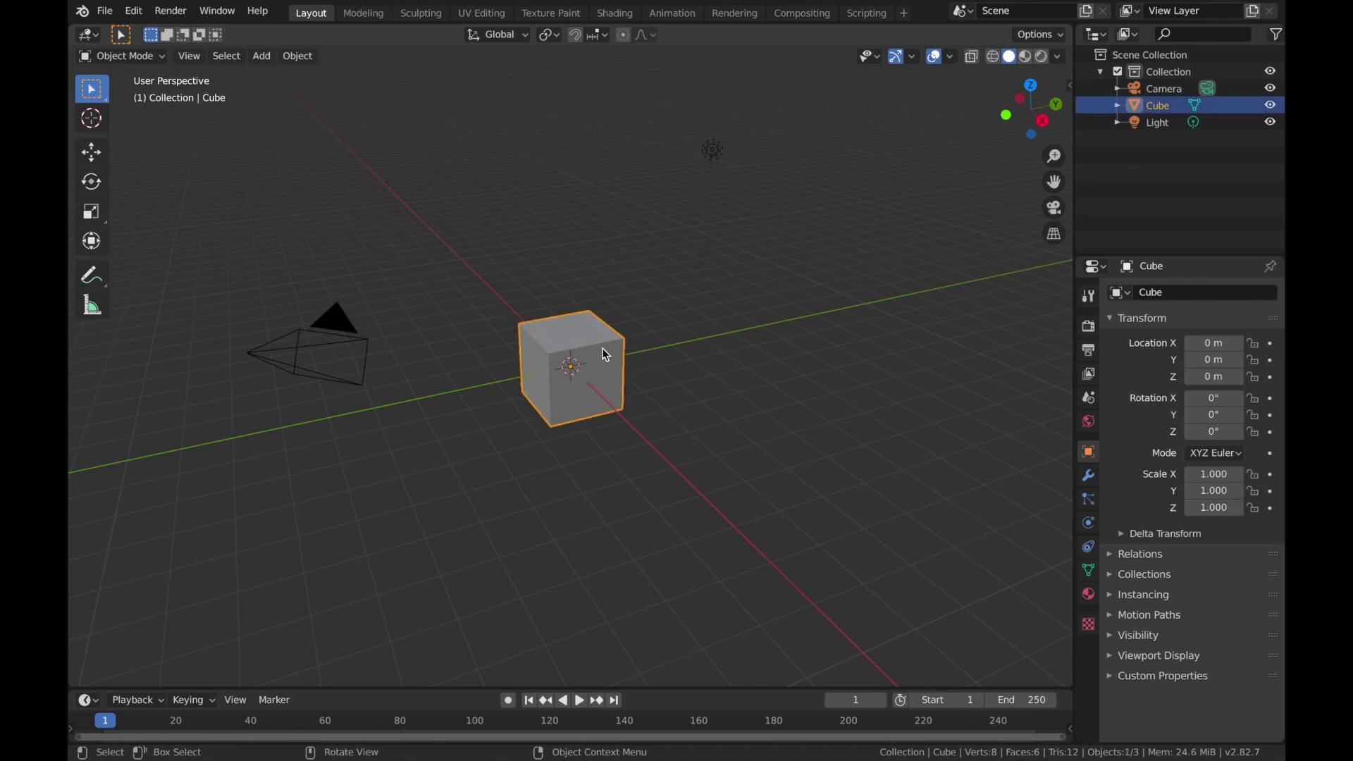
pyautogui.press('x')
pyautogui.click(606, 355)
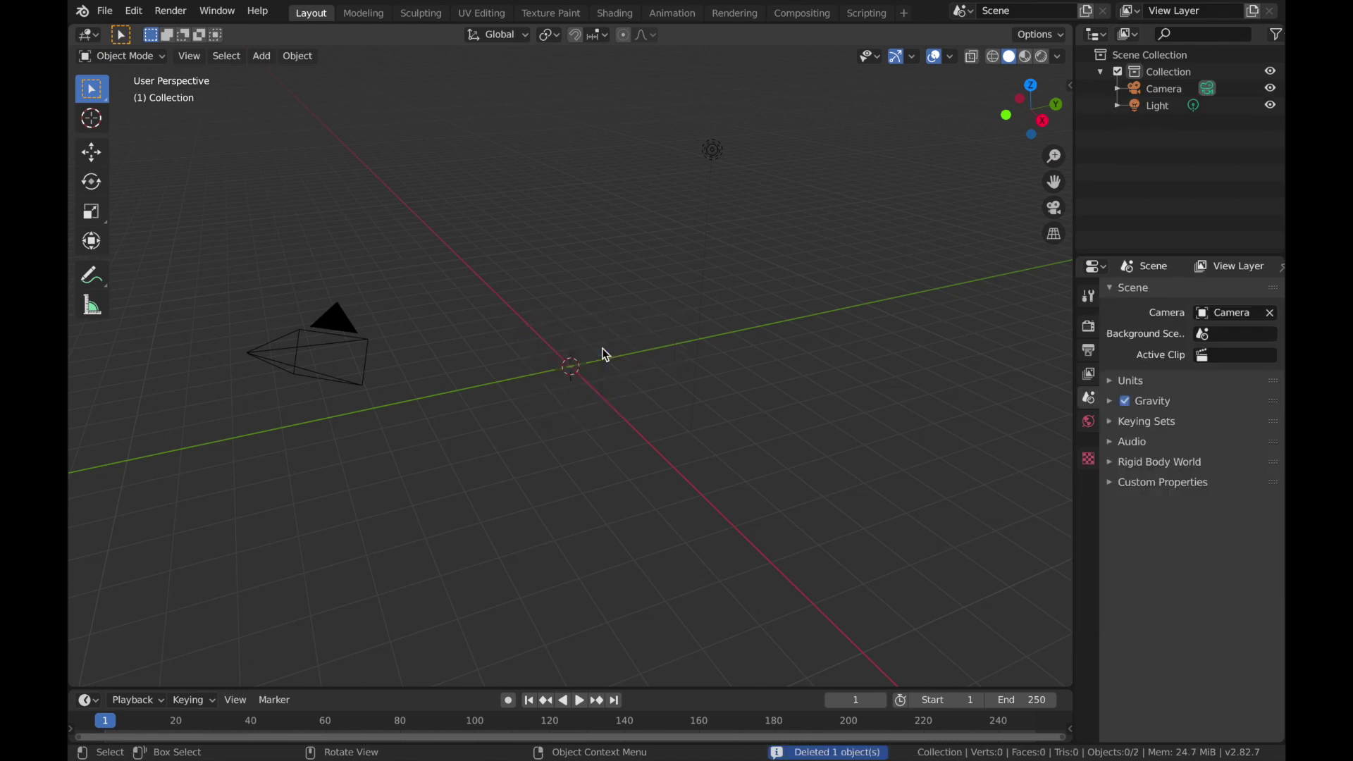
pyautogui.press('KP_6')
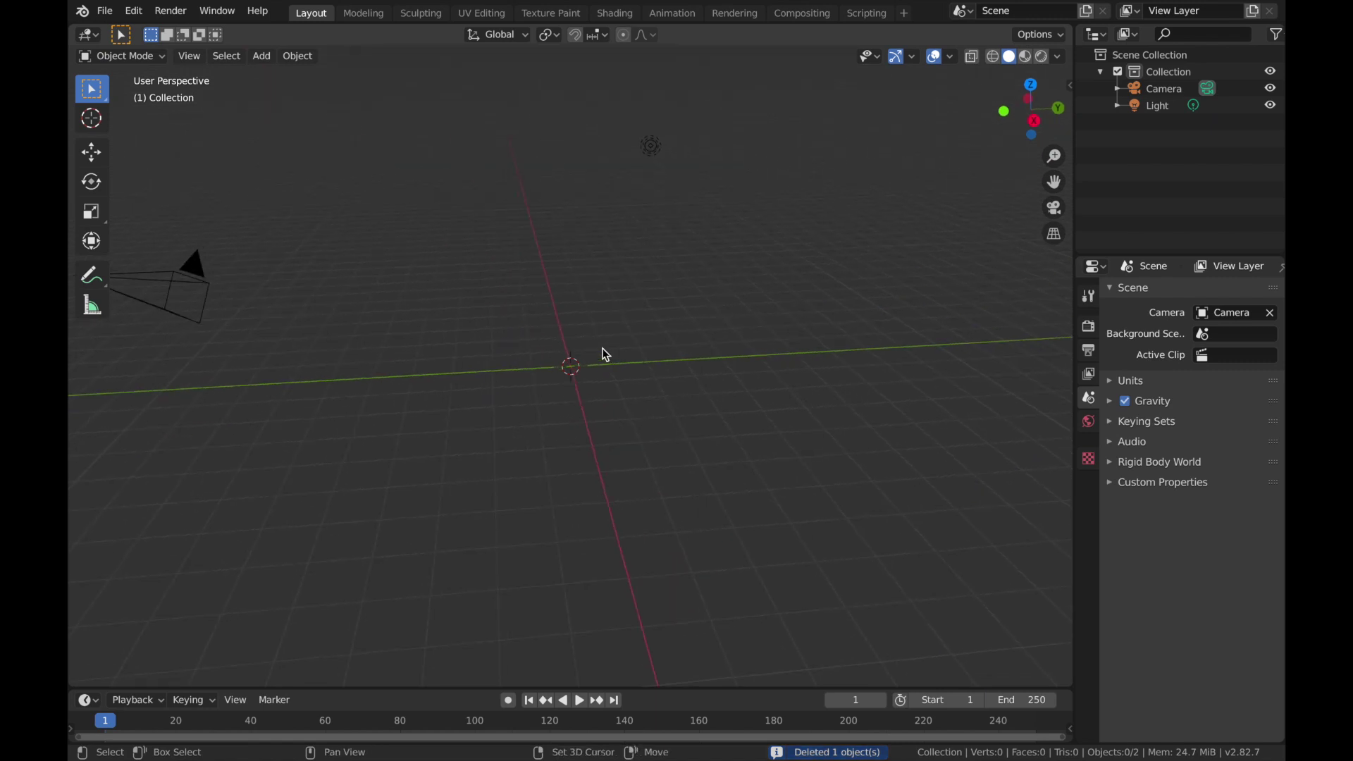
# Step: Add an Ico Sphere mesh at the scene origin
pyautogui.hotkey('shift', 'a')
pyautogui.moveTo(601, 352)
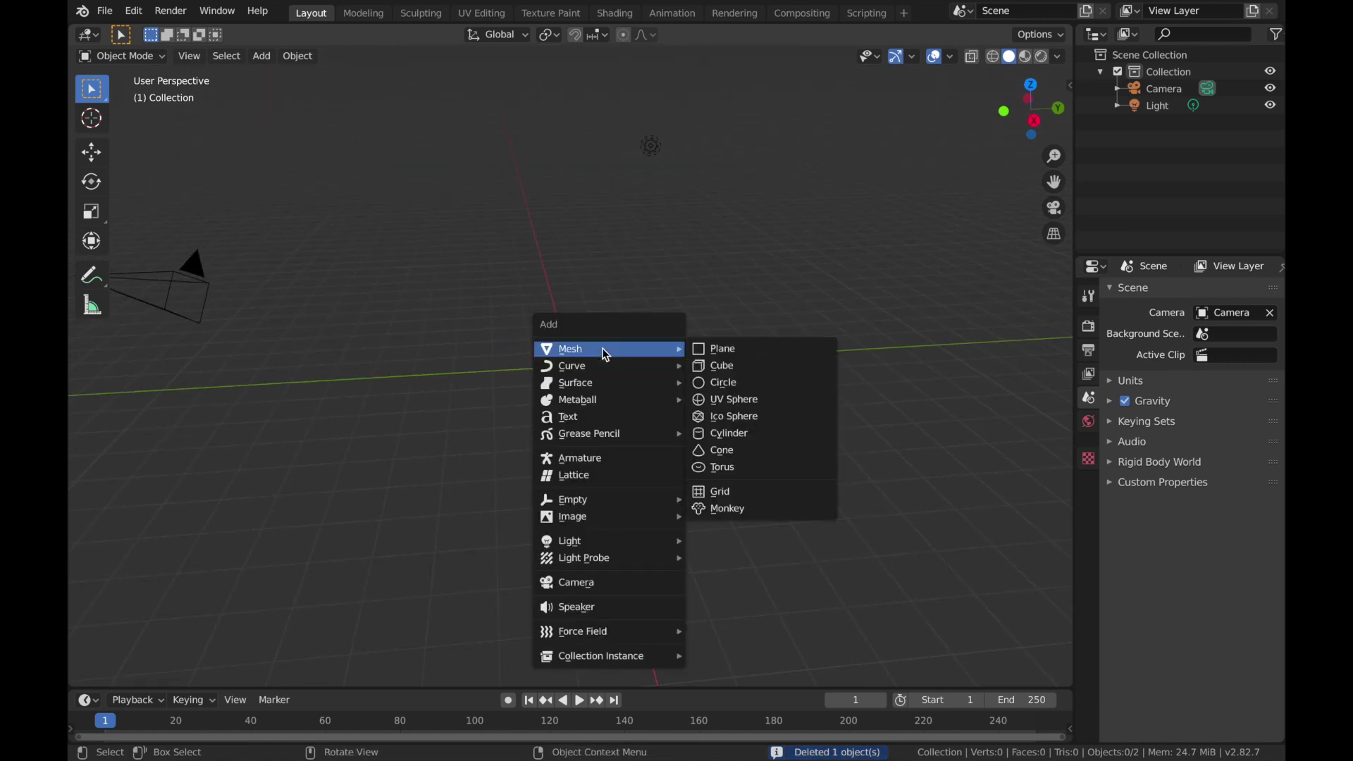
pyautogui.click(730, 417)
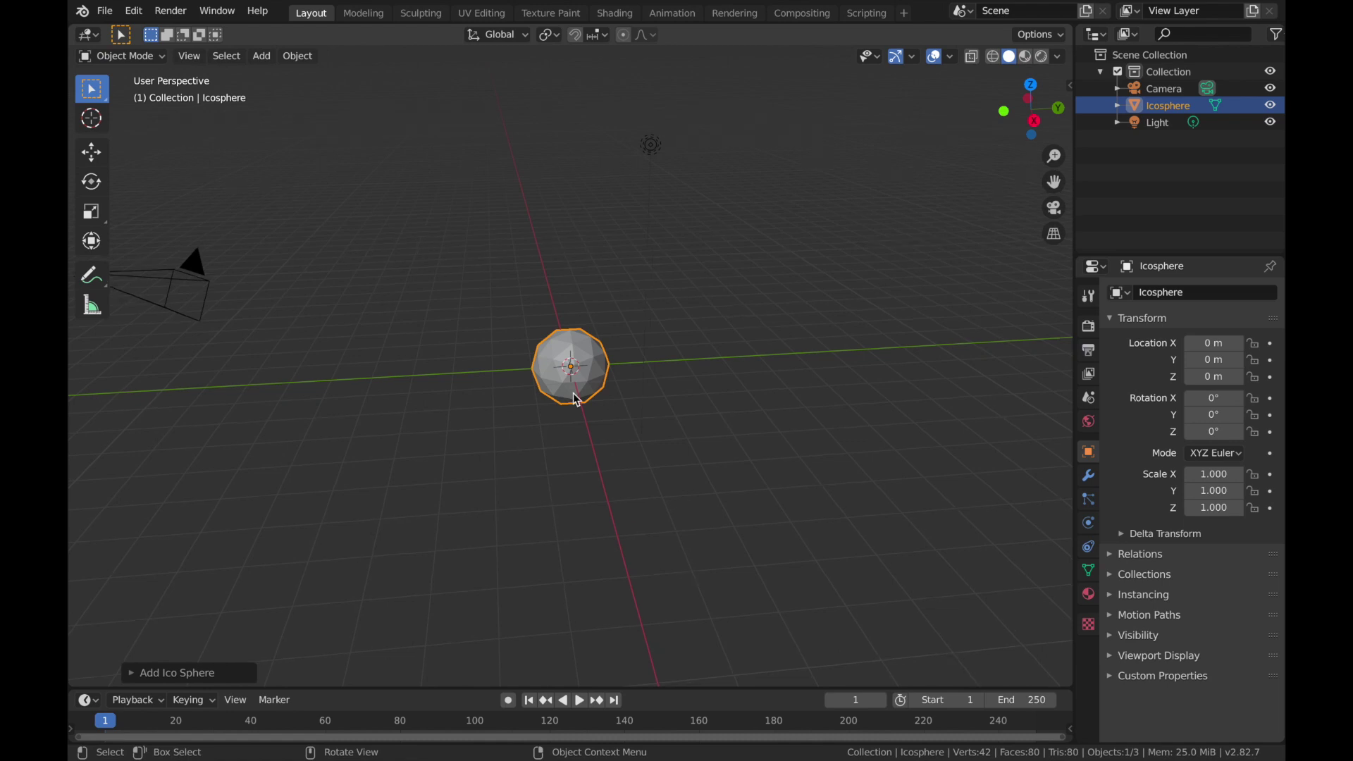
pyautogui.press('KP_8')
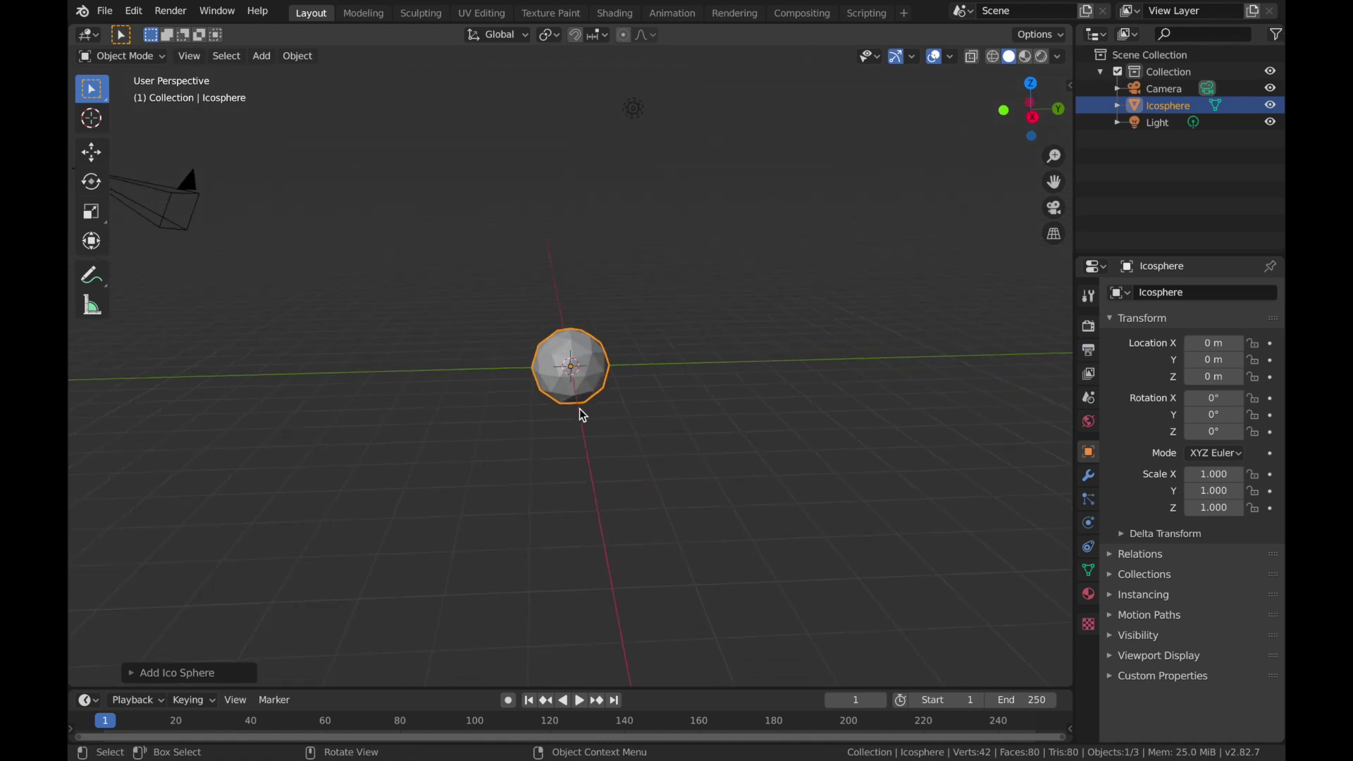
# Step: Edge Split every edge of the icosphere in Edit Mode, then frame it with View Selected
pyautogui.press('Tab')
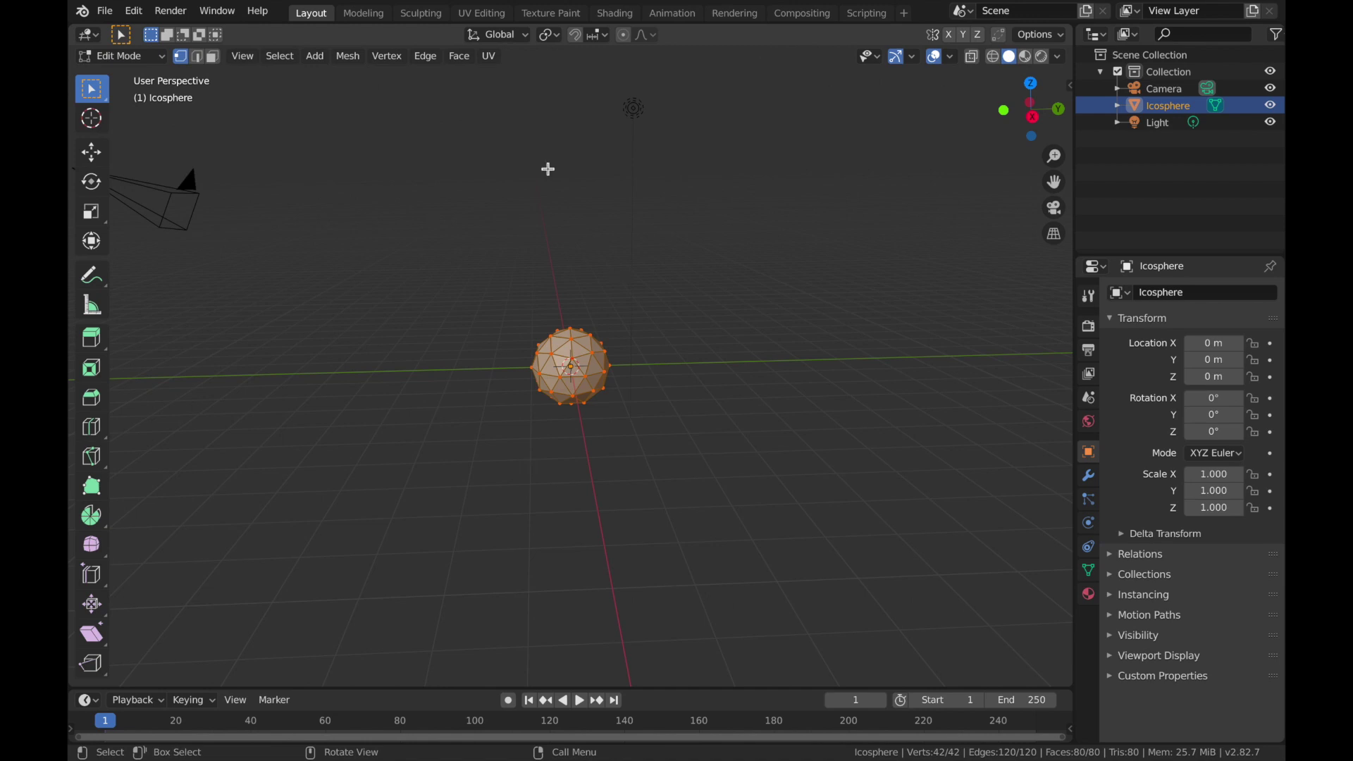
pyautogui.click(435, 60)
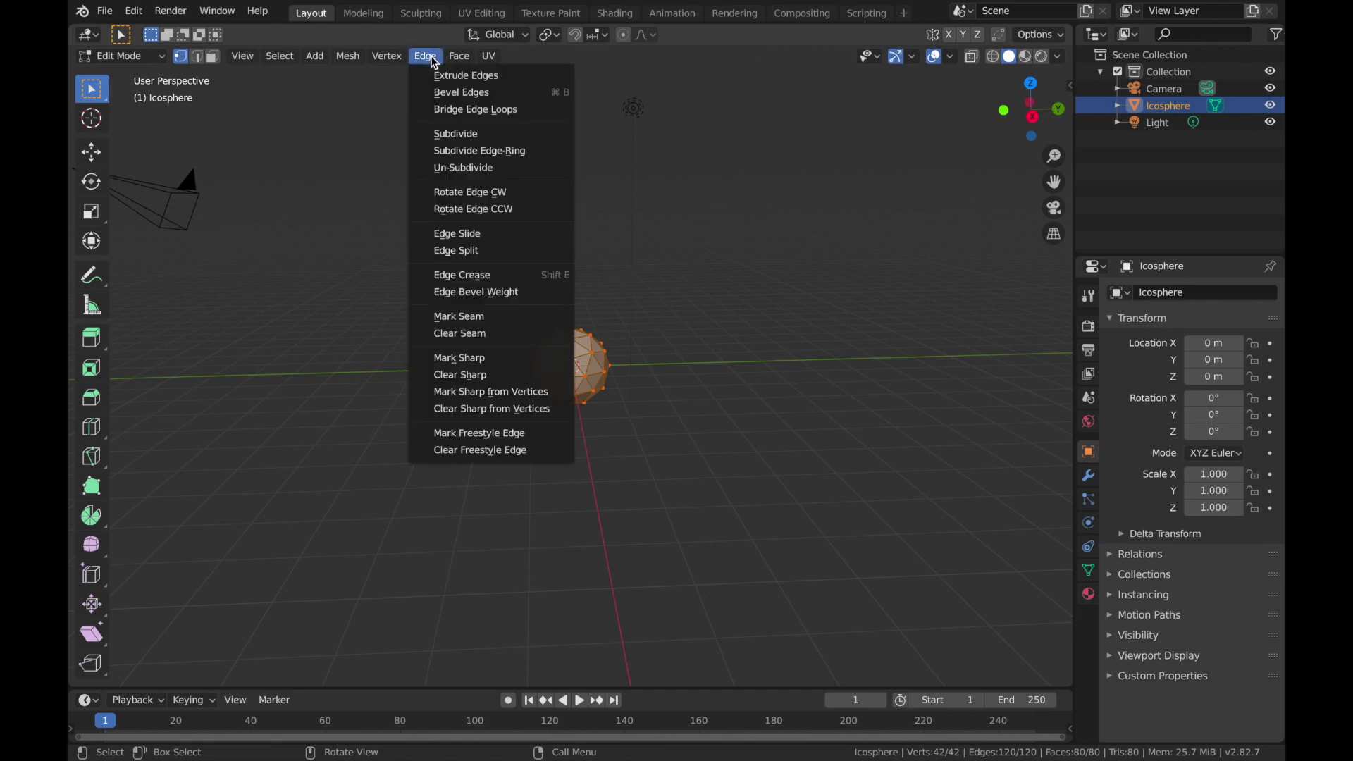
pyautogui.click(462, 252)
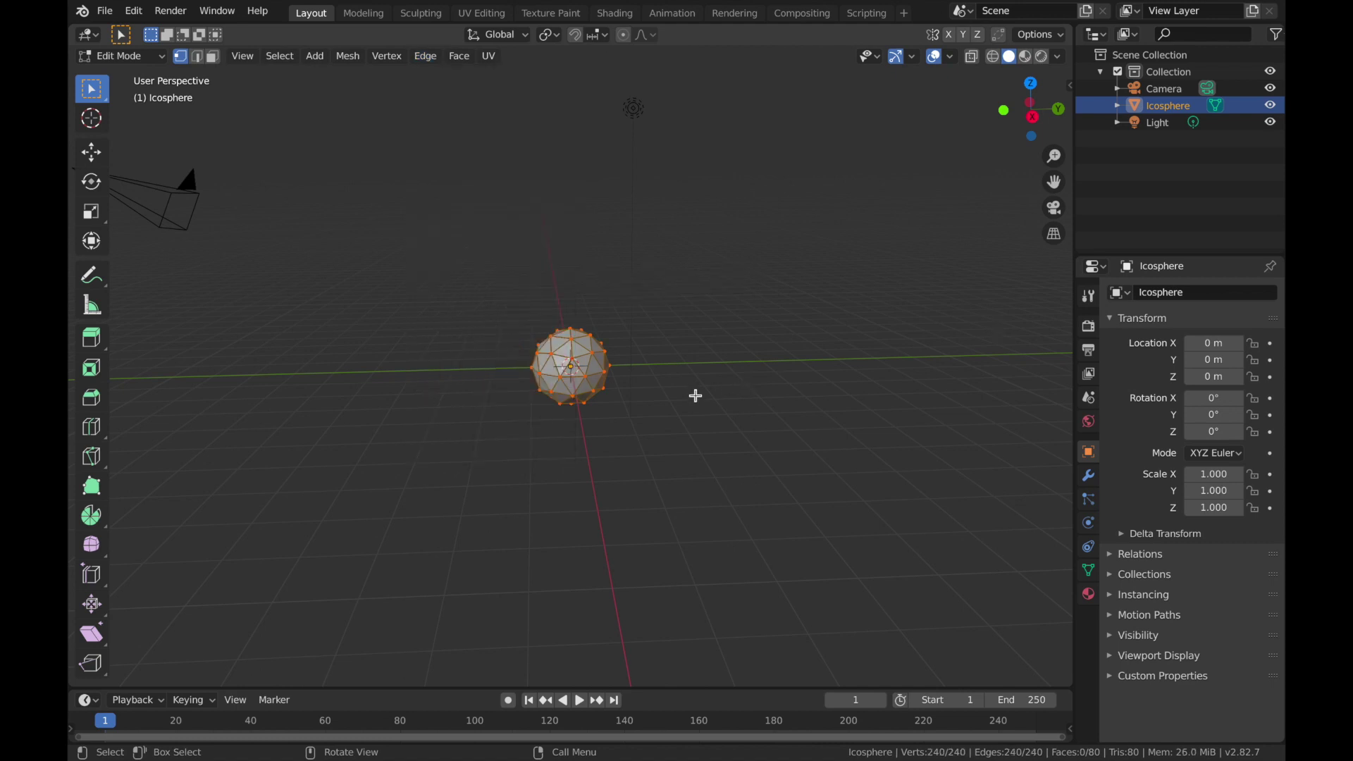
pyautogui.press('Tab')
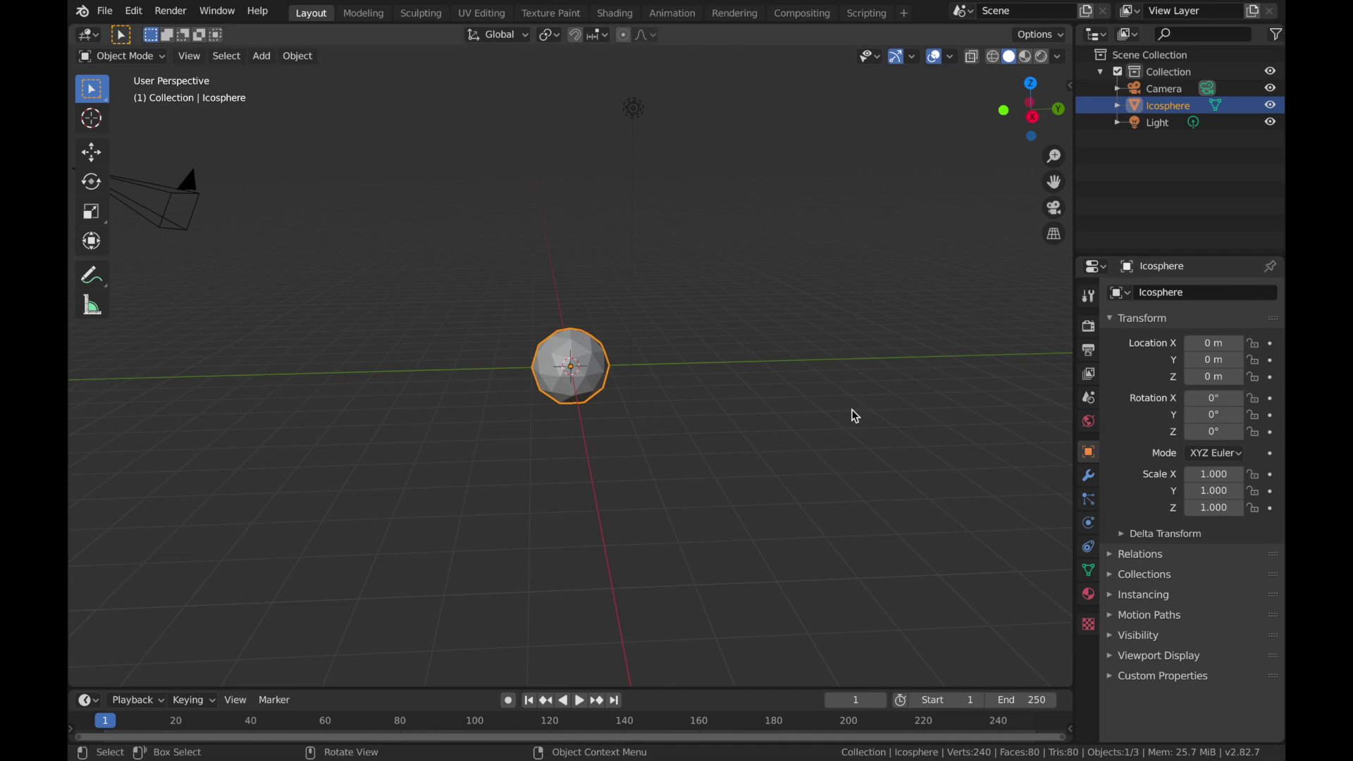
pyautogui.press('`')
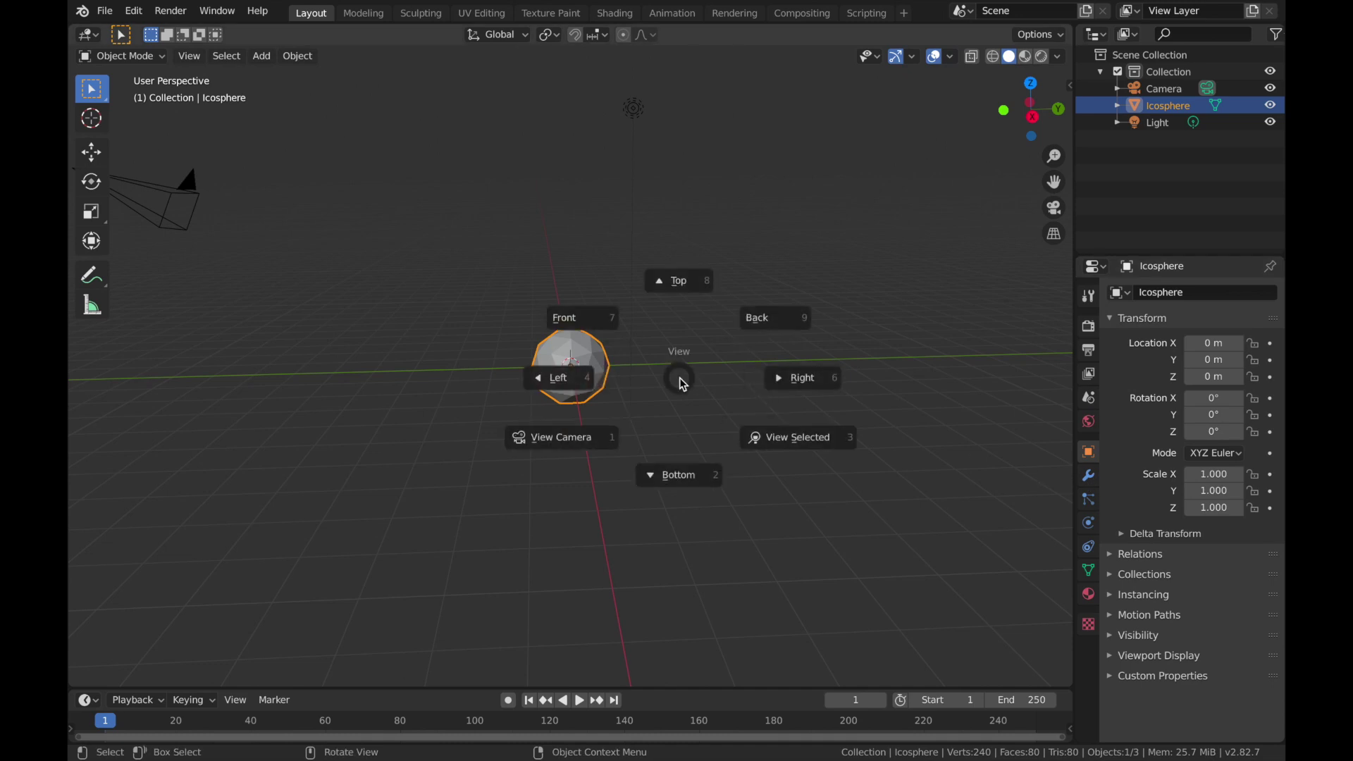
pyautogui.press('3')
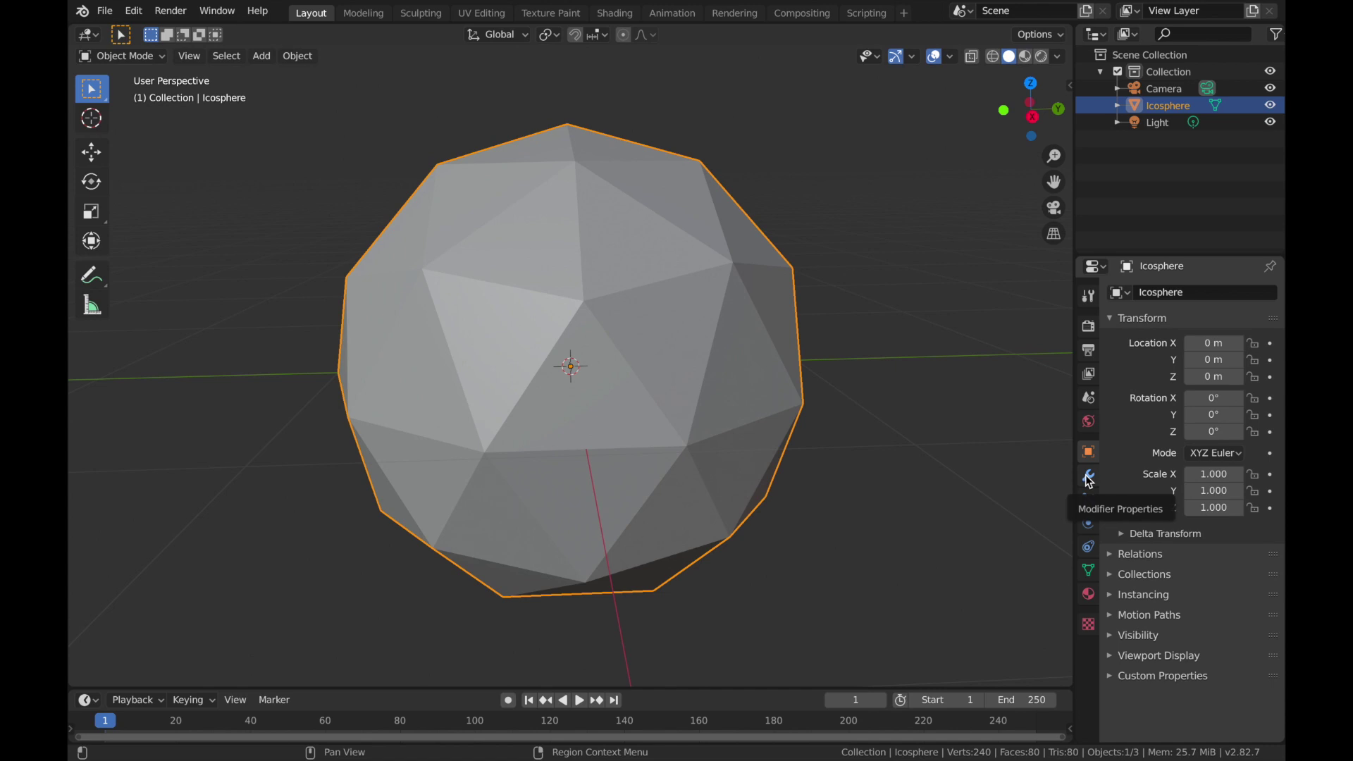
# Step: Give the icosphere a Smooth modifier with Factor 0.357 to separate the plates
pyautogui.click(1089, 479)
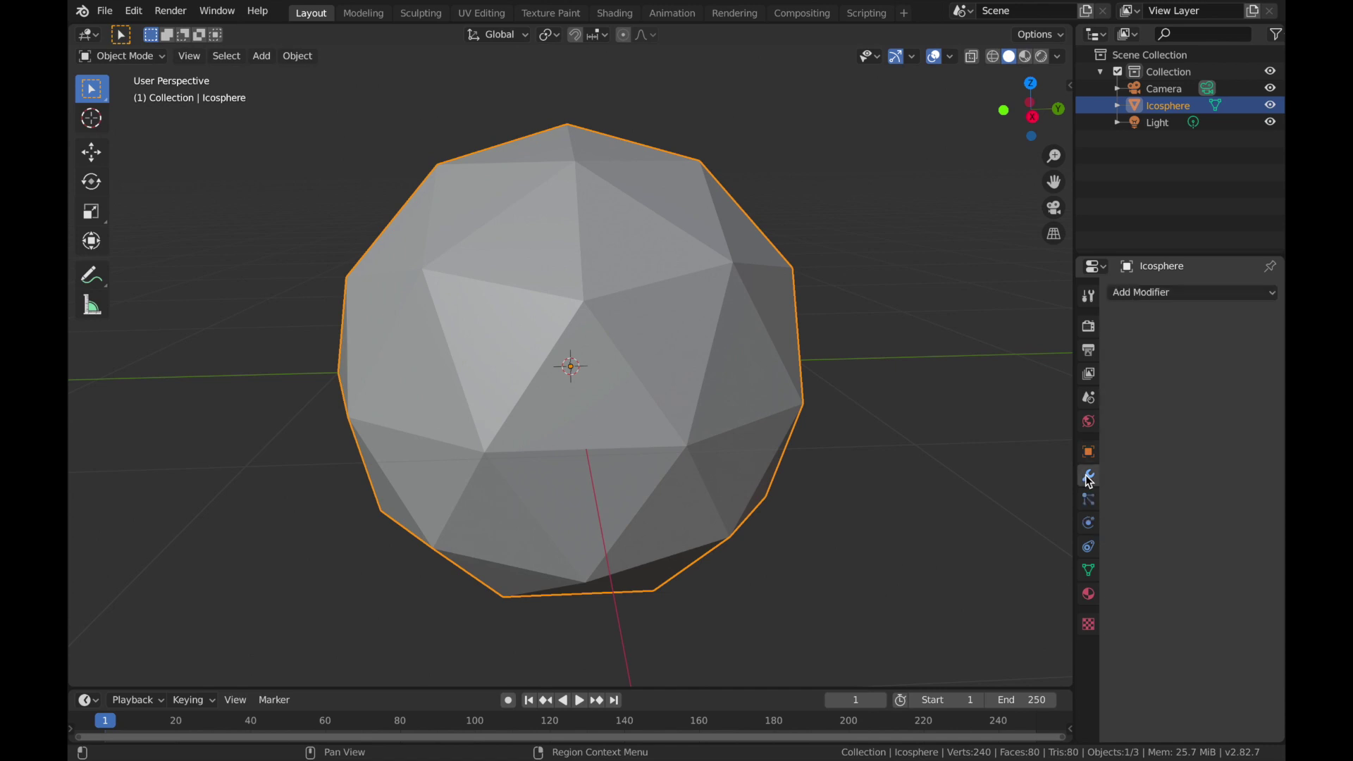
pyautogui.click(1167, 291)
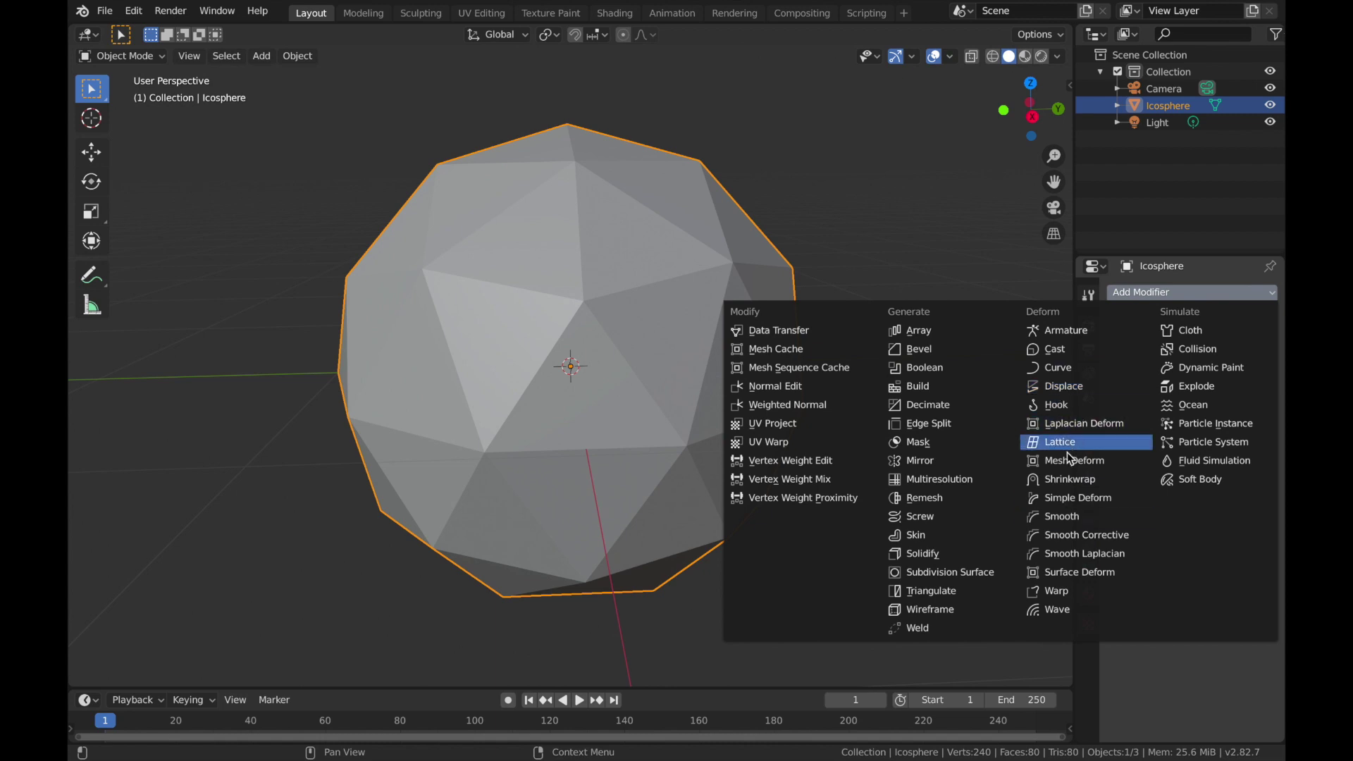
pyautogui.click(1059, 515)
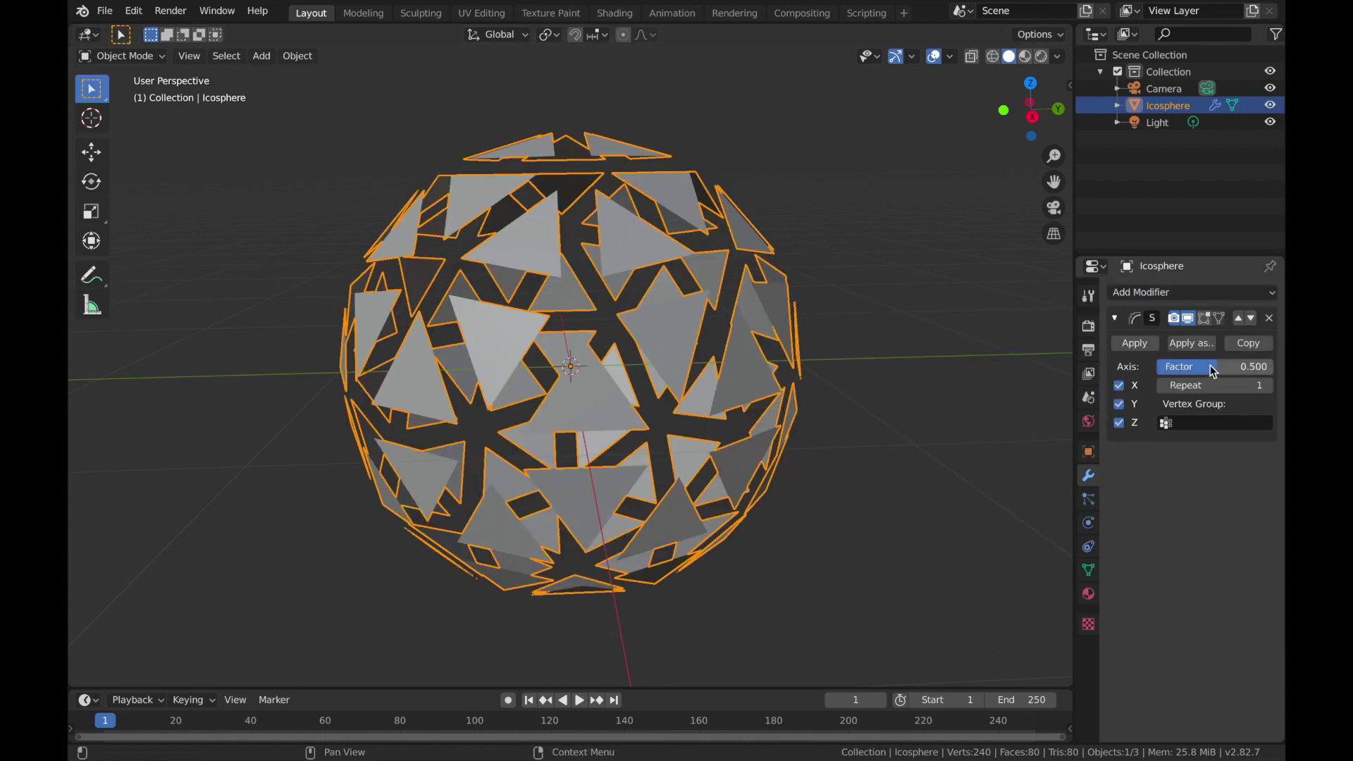
pyautogui.moveTo(1215, 367)
pyautogui.mouseDown()
pyautogui.moveTo(1262, 367)
pyautogui.moveTo(1192, 367)
pyautogui.moveTo(1241, 366)
pyautogui.moveTo(1217, 367)
pyautogui.mouseUp()
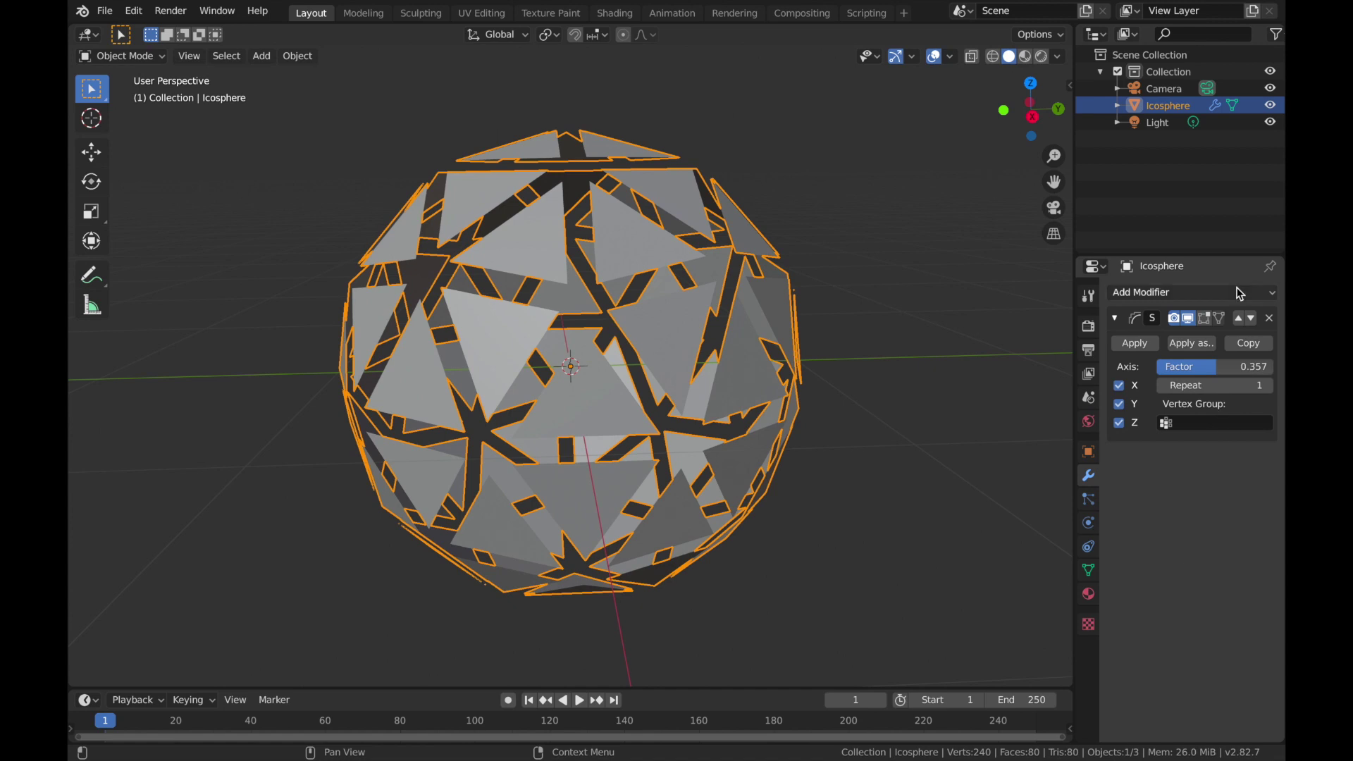
pyautogui.click(1154, 293)
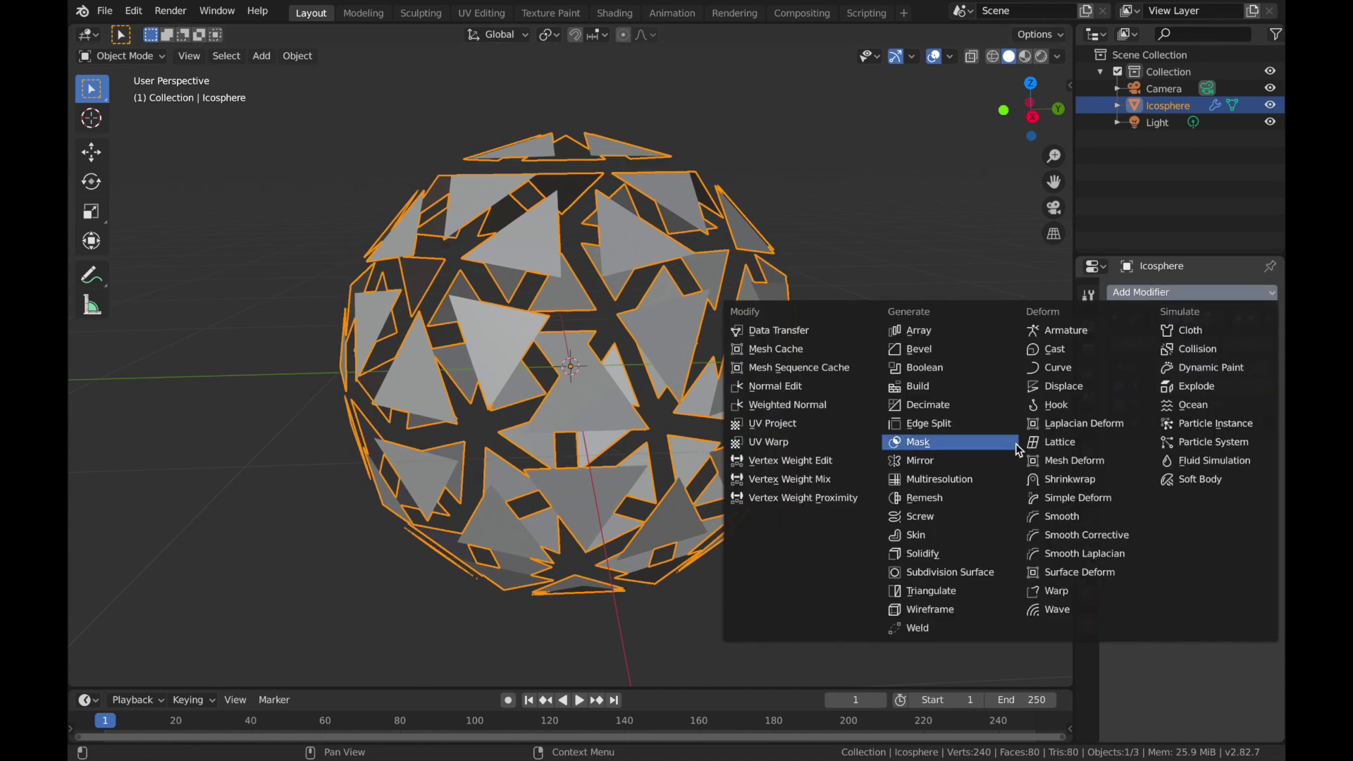
# Step: Add a Solidify modifier with a Thickness of 0.04 m
pyautogui.click(936, 556)
pyautogui.hotkey('ctrl', 'z')
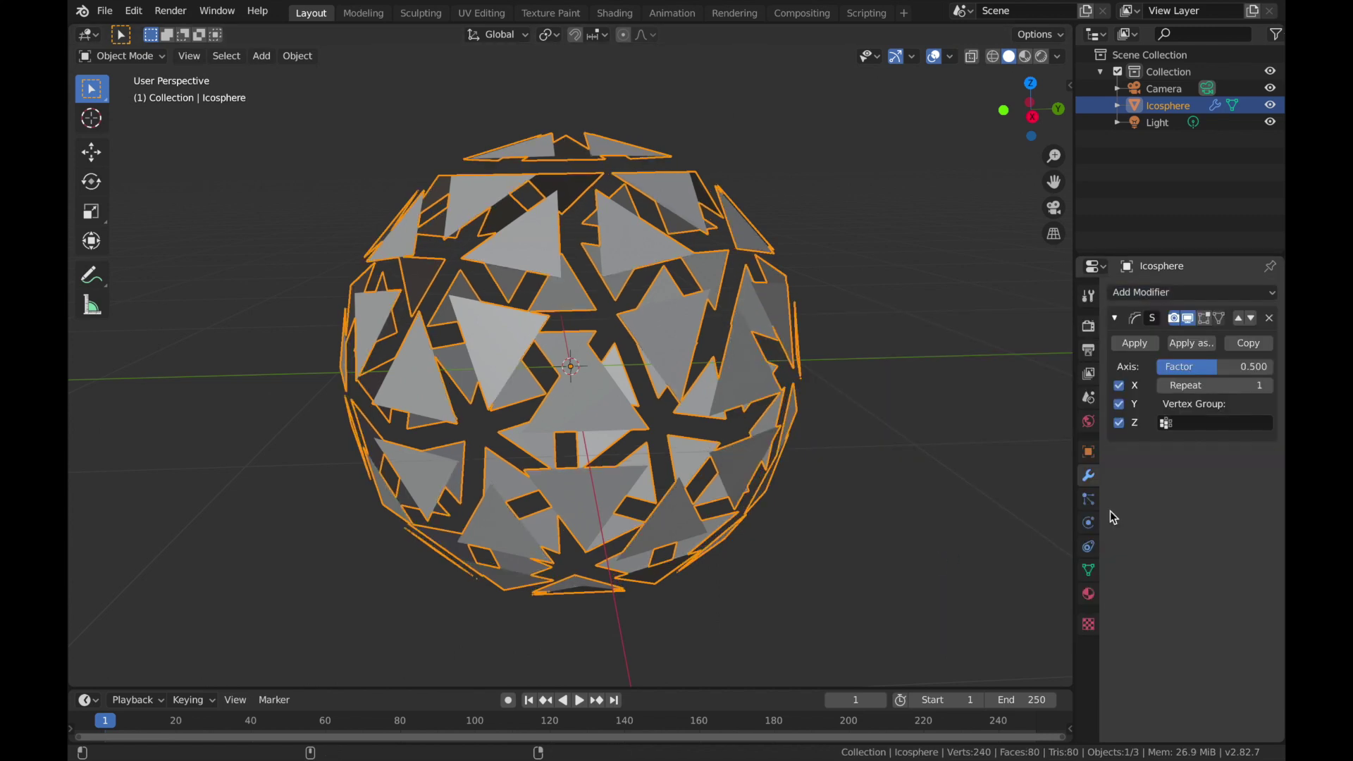
pyautogui.hotkey('ctrl', 'shift', 'z')
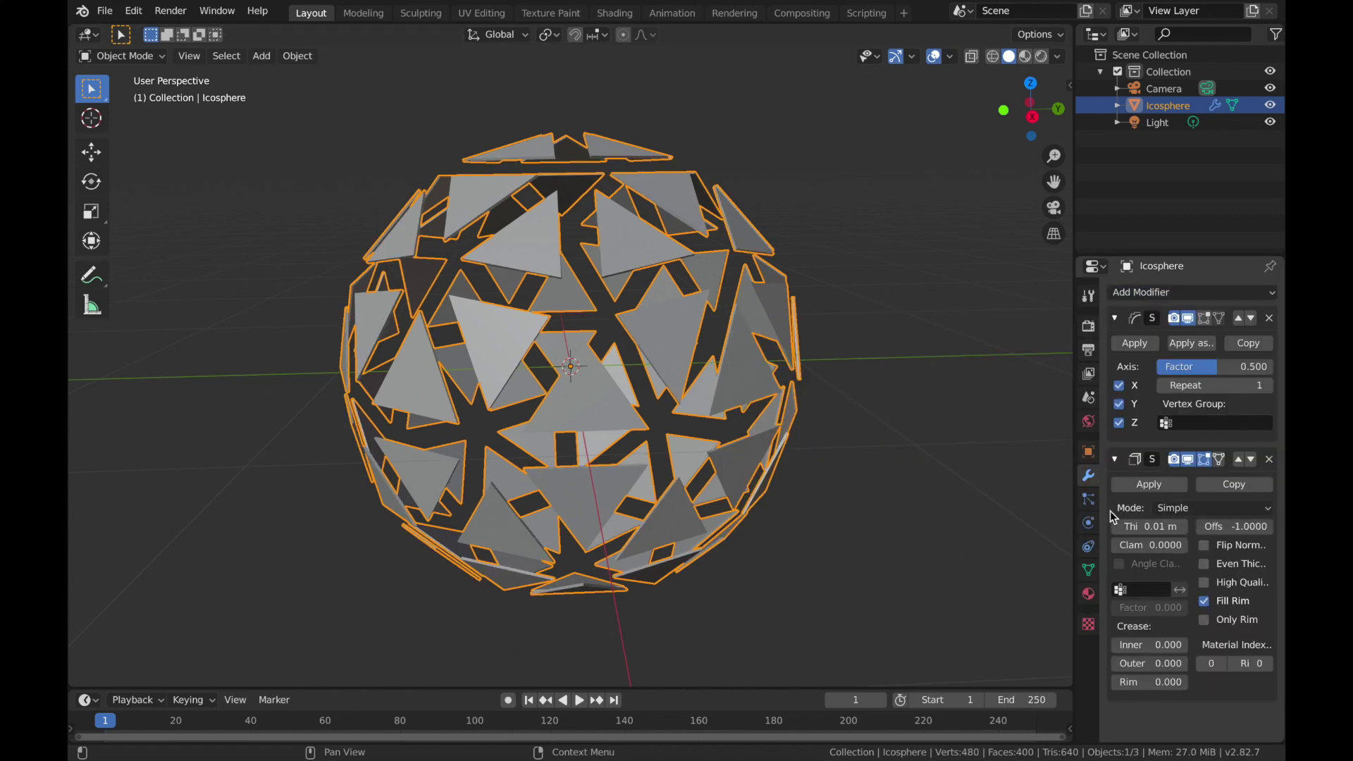
pyautogui.click(1145, 526)
pyautogui.press('Return')
# Step: Add a Mirror modifier with Y and Z axes enabled and Bisect on X, Y and Z
pyautogui.click(1154, 293)
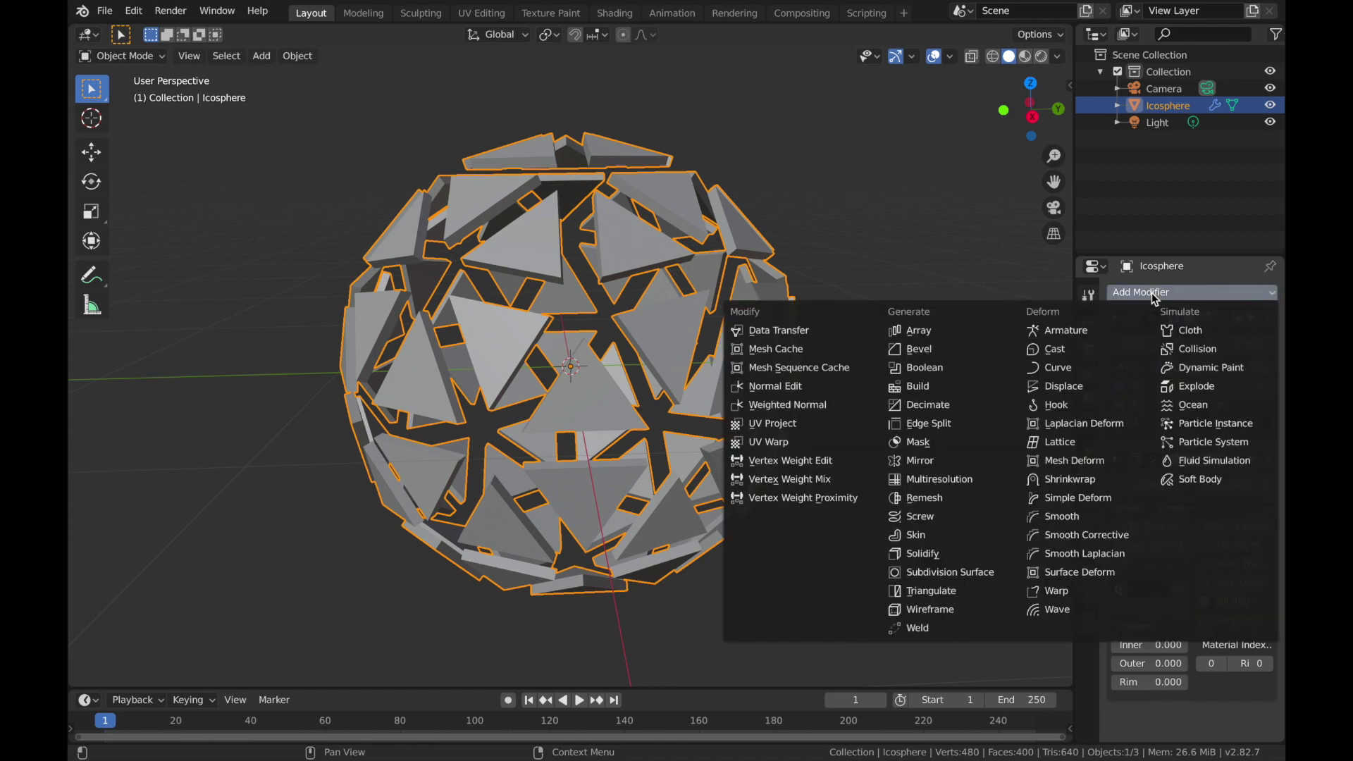
pyautogui.click(924, 461)
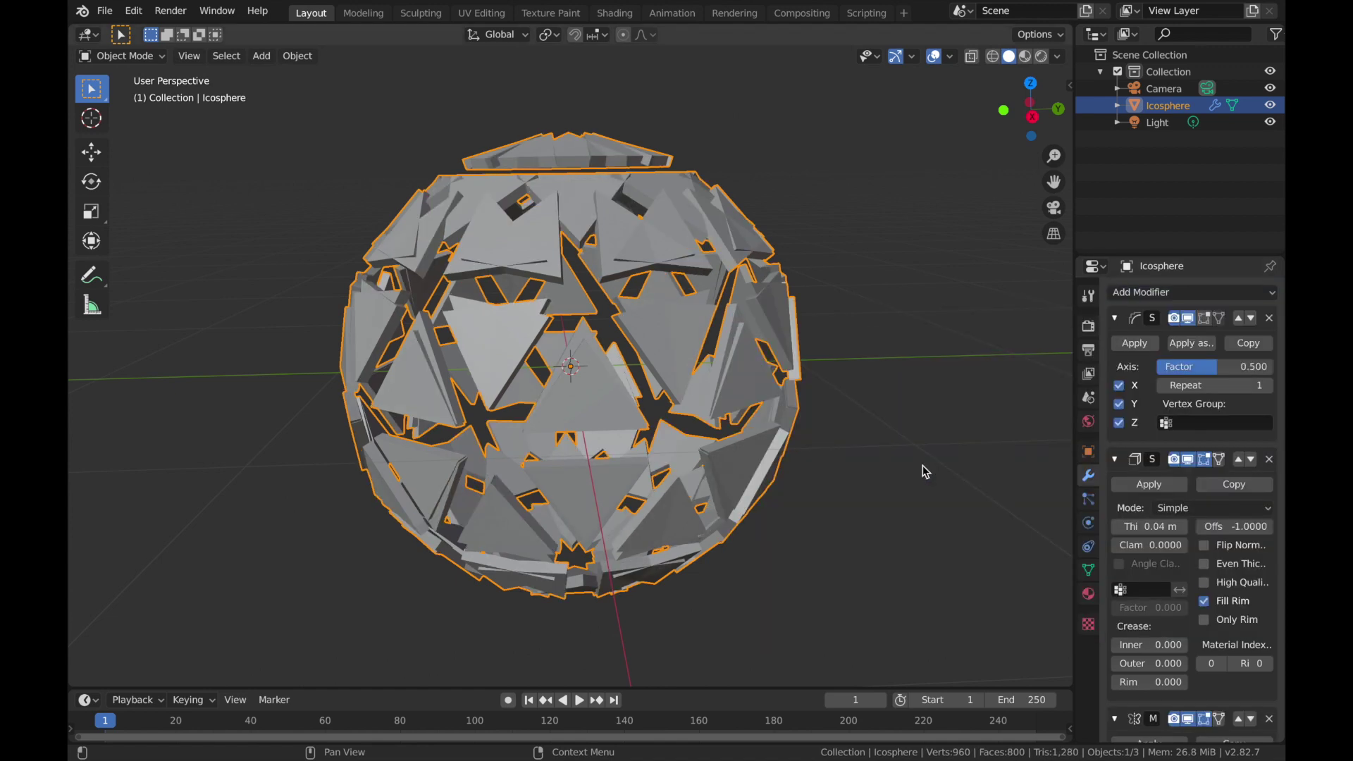
pyautogui.scroll(-8, 1196, 496)
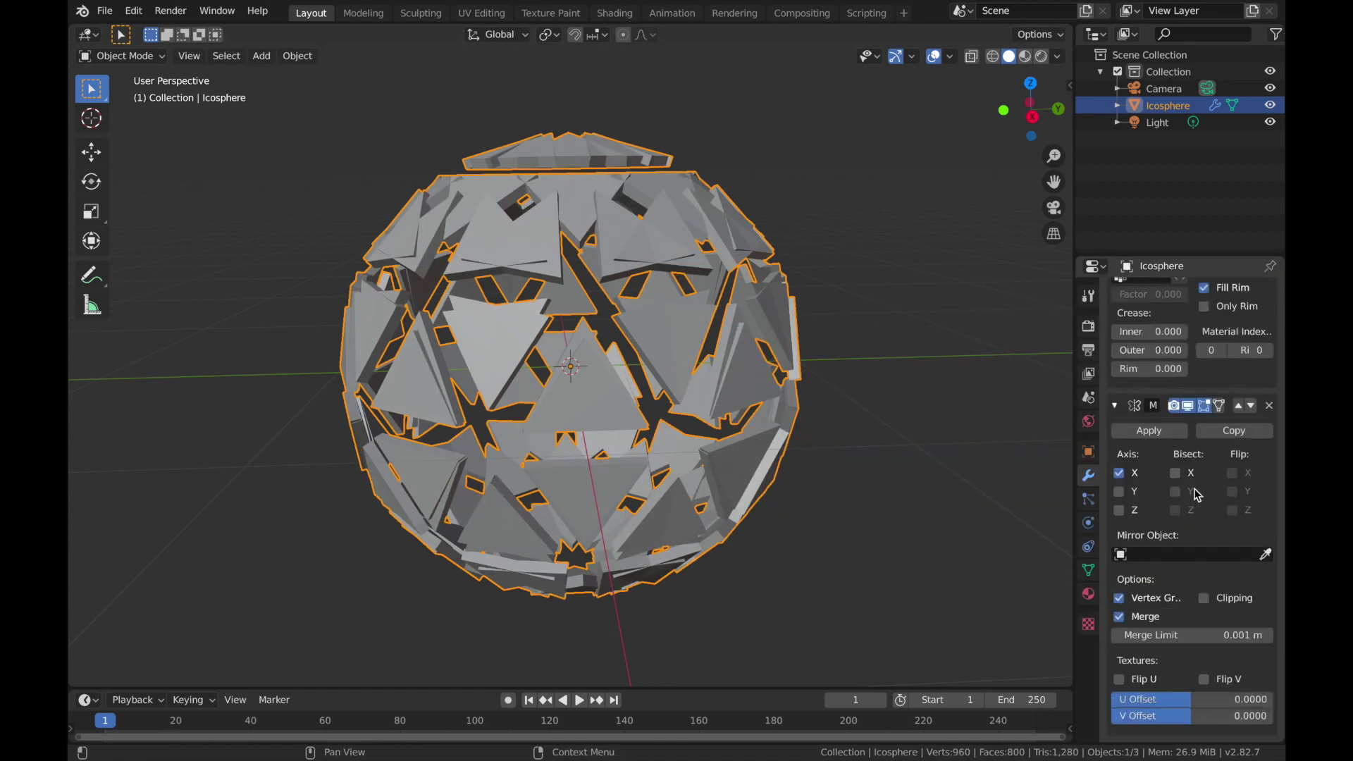
pyautogui.click(1120, 492)
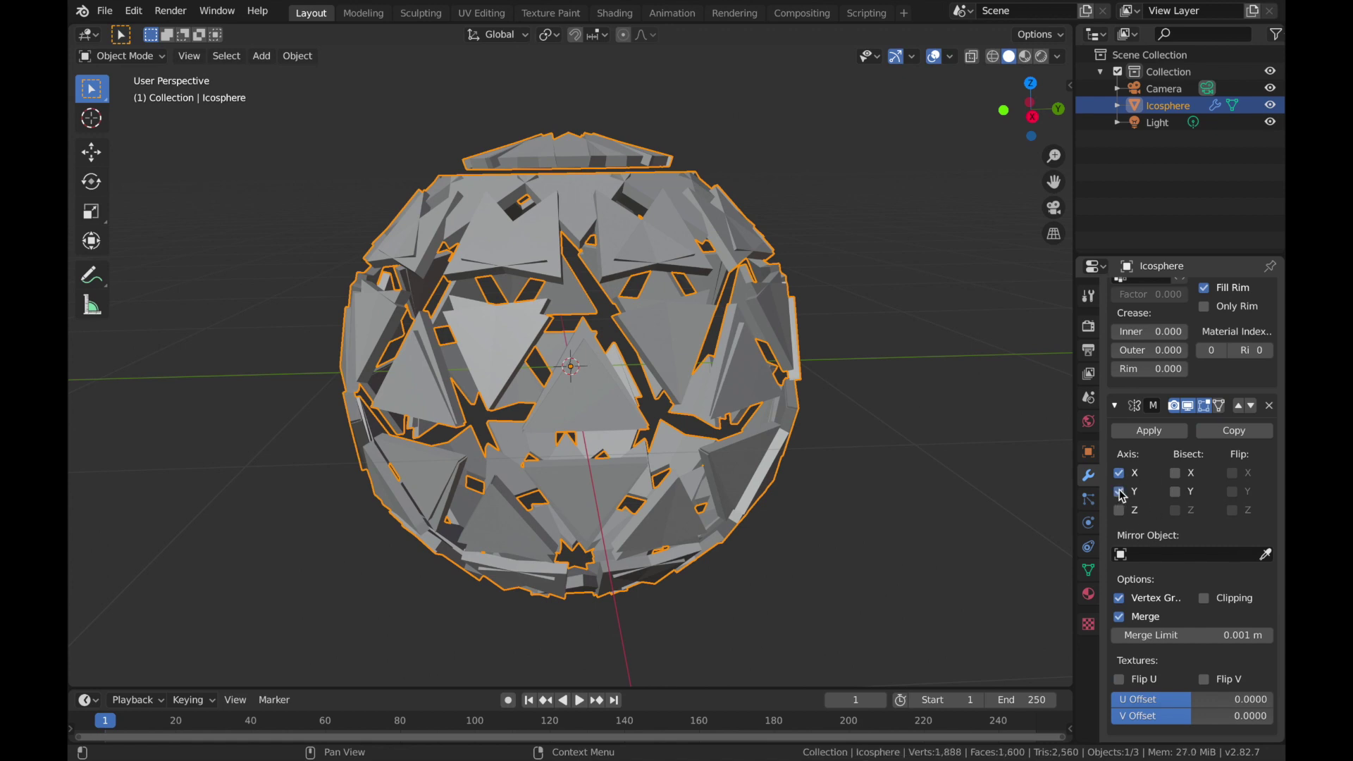
pyautogui.click(1175, 473)
pyautogui.click(1175, 492)
pyautogui.click(1175, 510)
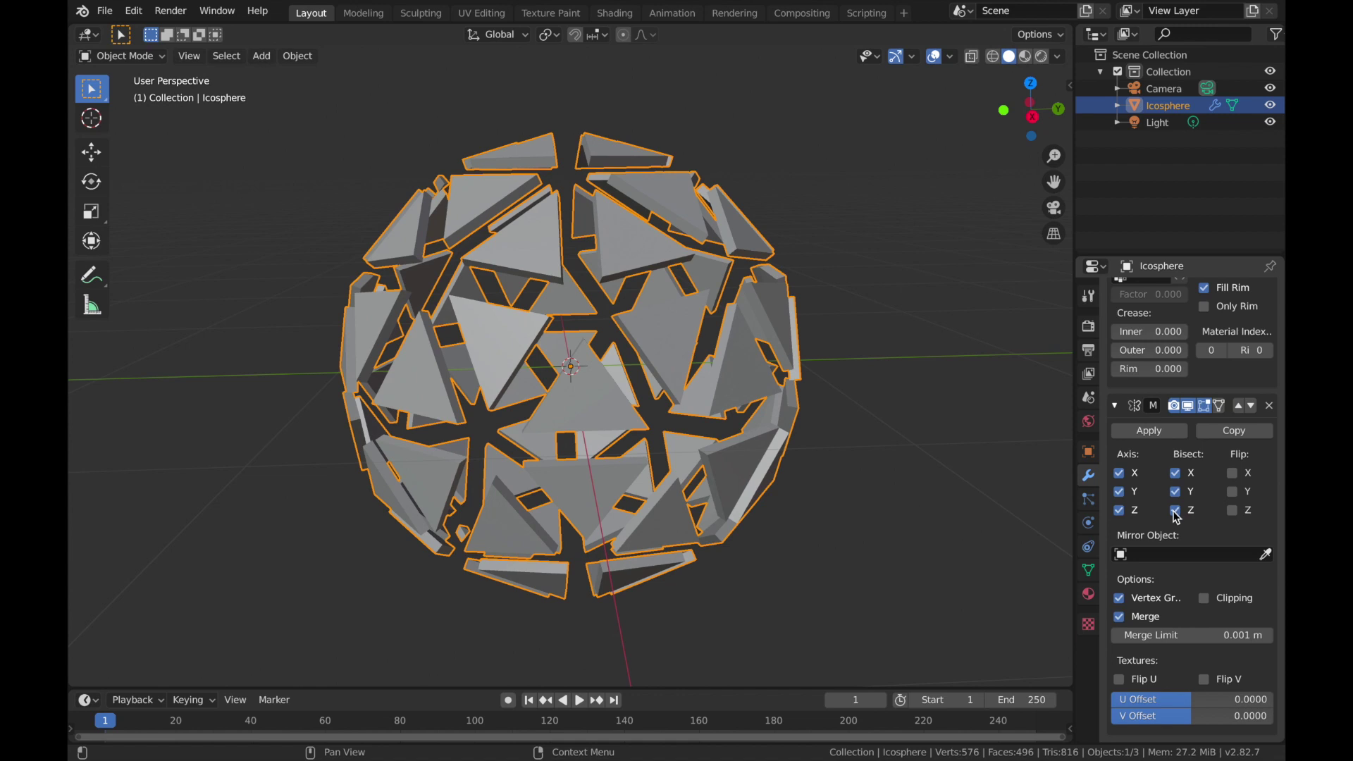
pyautogui.scroll(8, 1177, 519)
# Step: Add a Wireframe modifier with Replace Original off and Thickness 0.024 m
pyautogui.click(1182, 292)
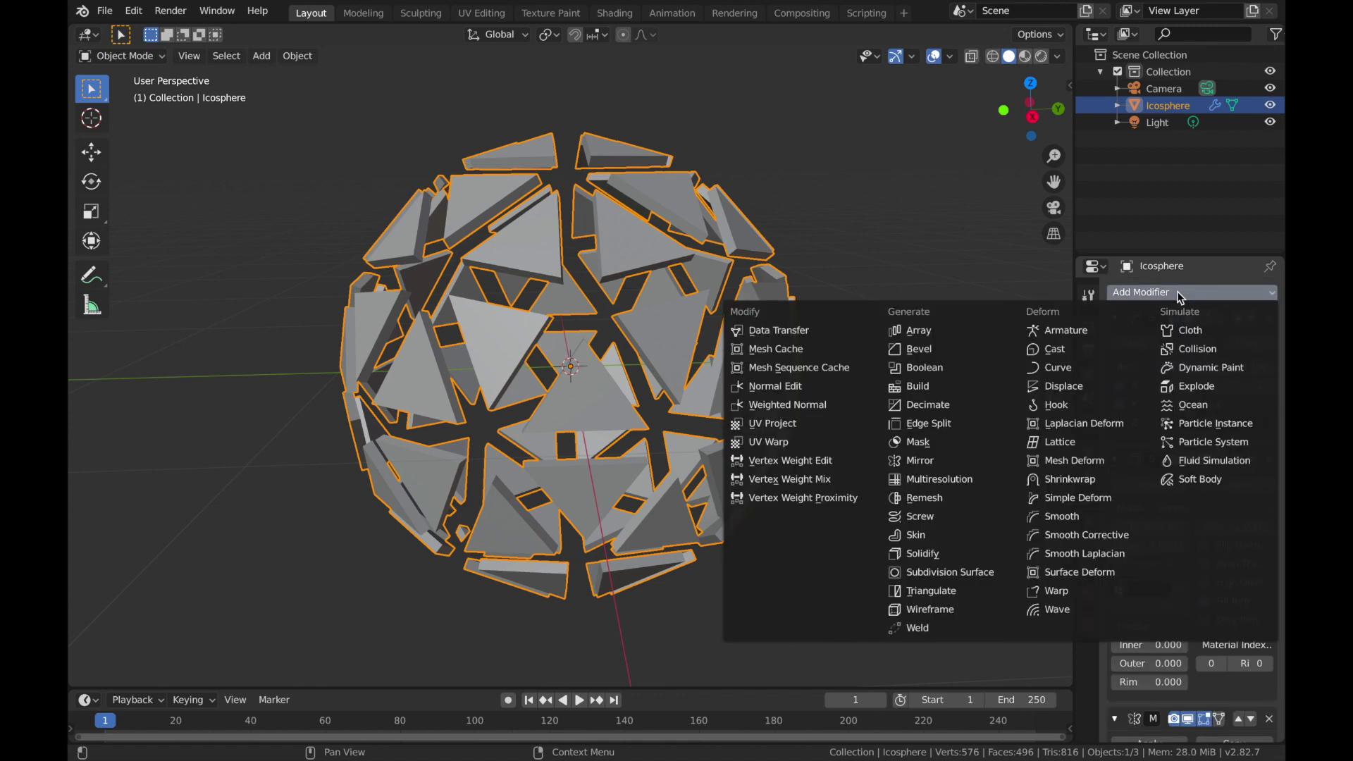
pyautogui.click(930, 609)
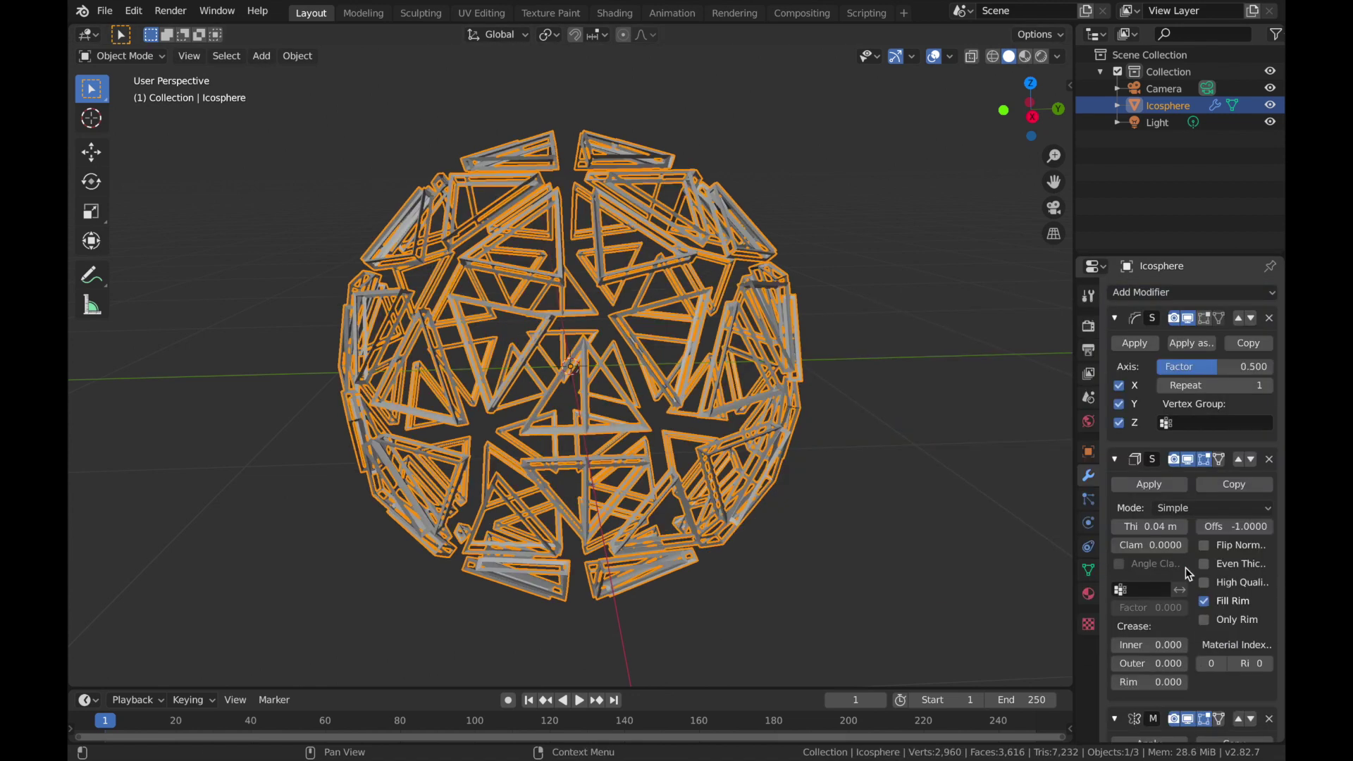
pyautogui.scroll(-15, 1184, 578)
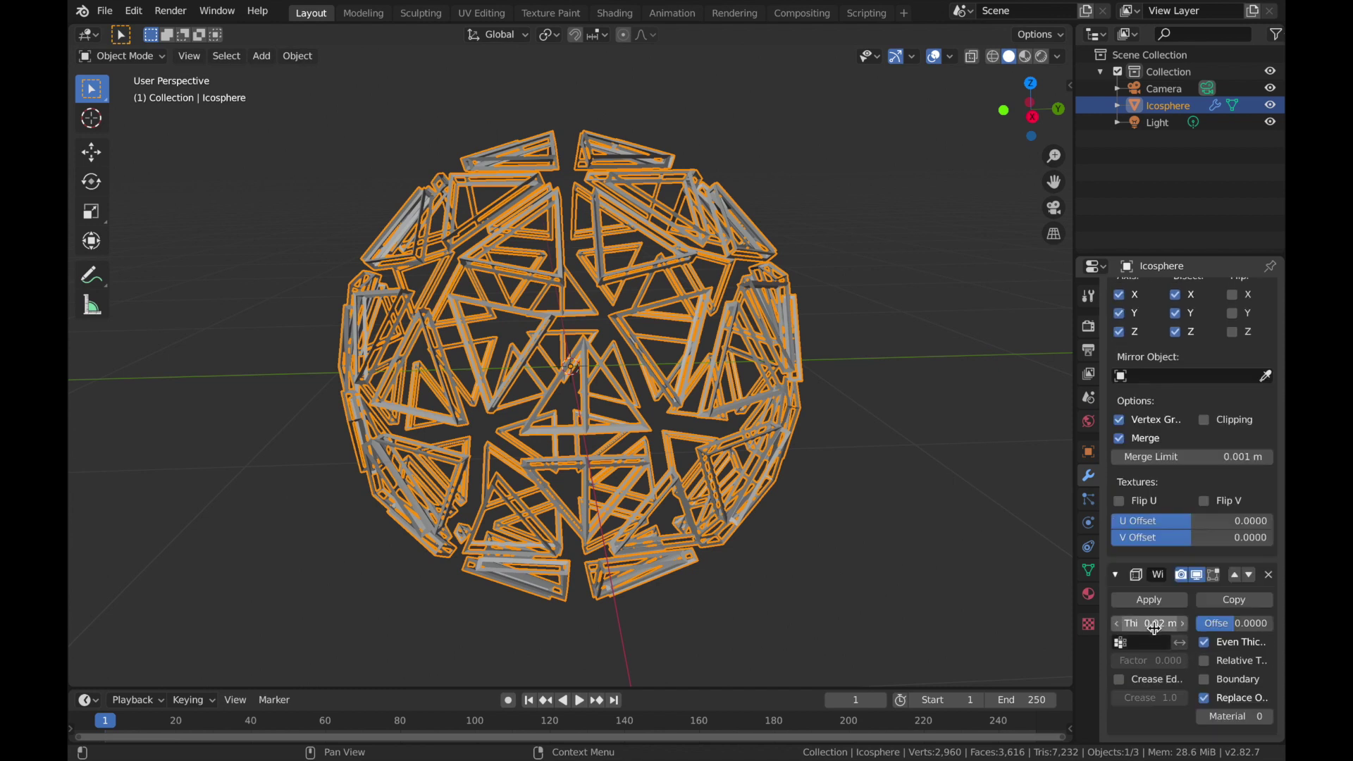
pyautogui.click(1204, 698)
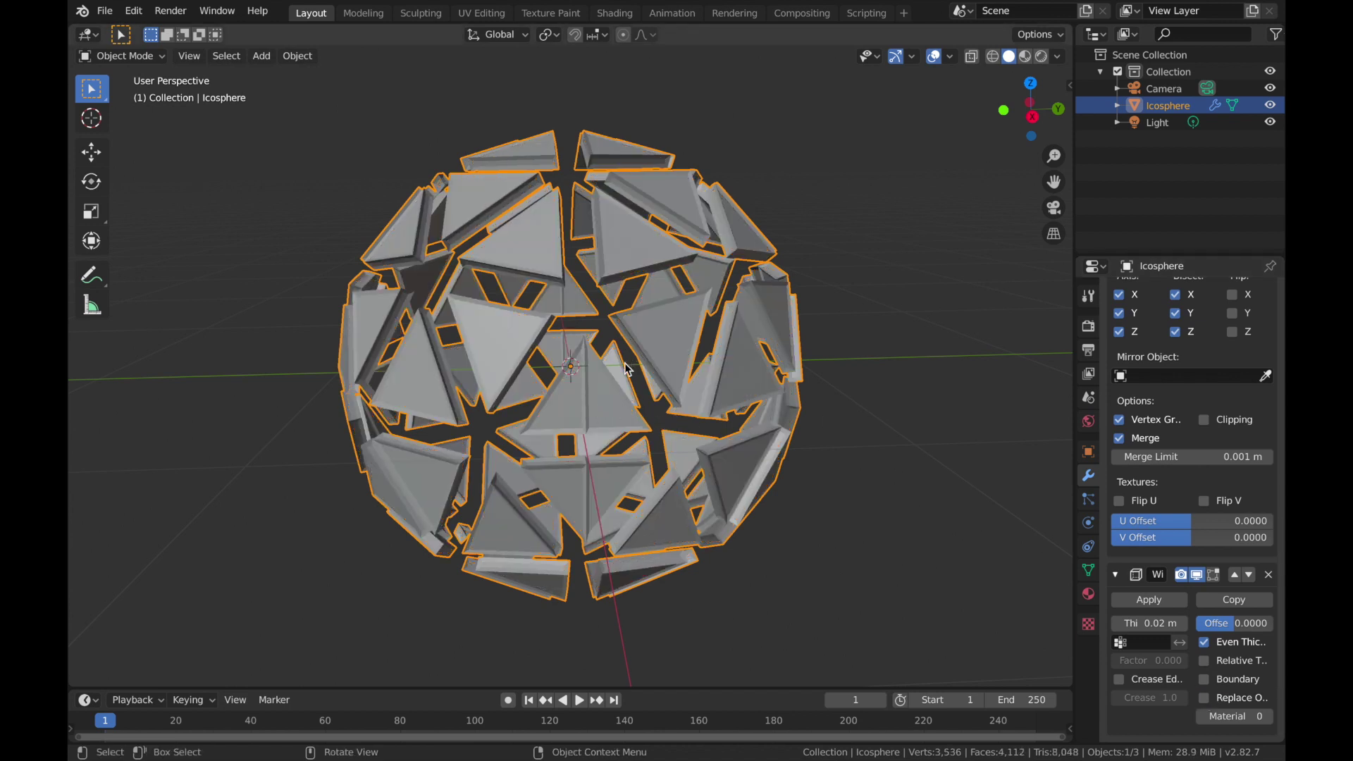
pyautogui.moveTo(1147, 623); pyautogui.dragTo(1156, 623)
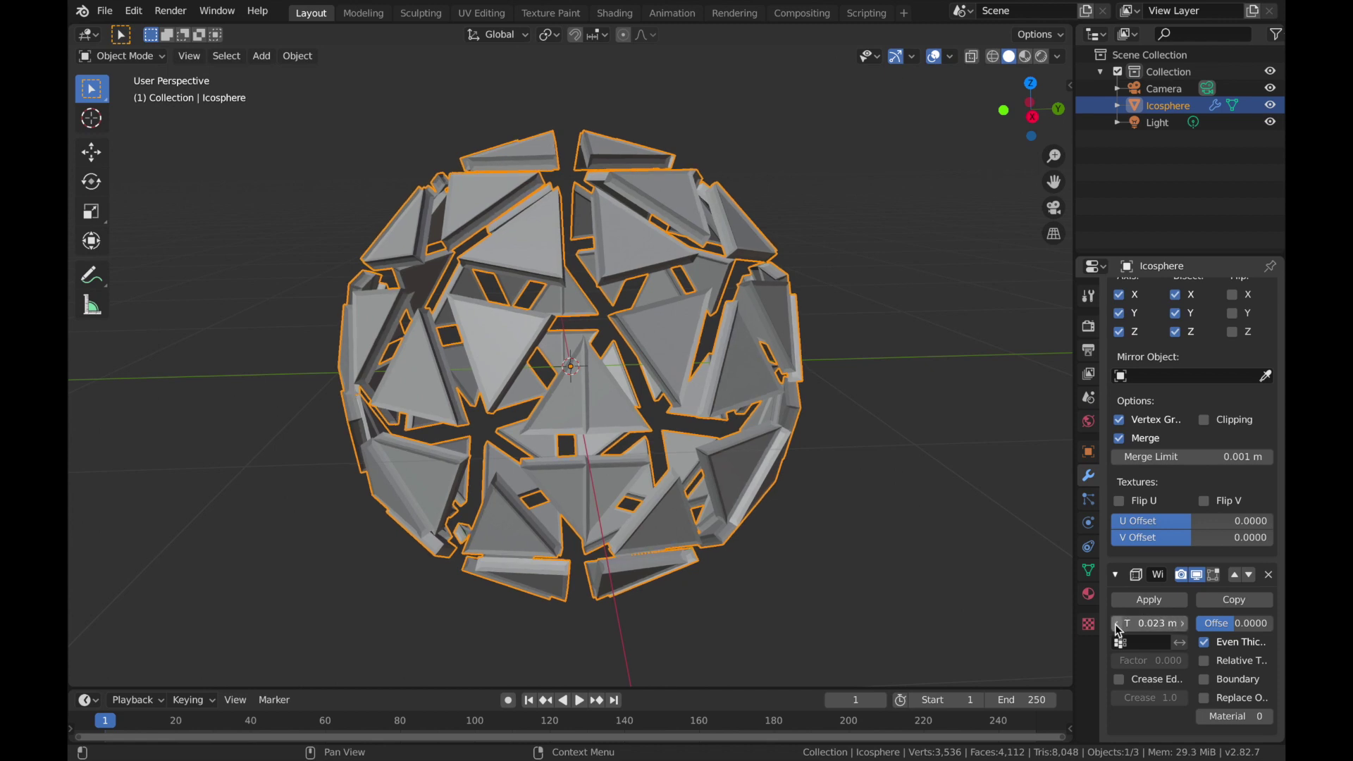
pyautogui.click(1185, 623)
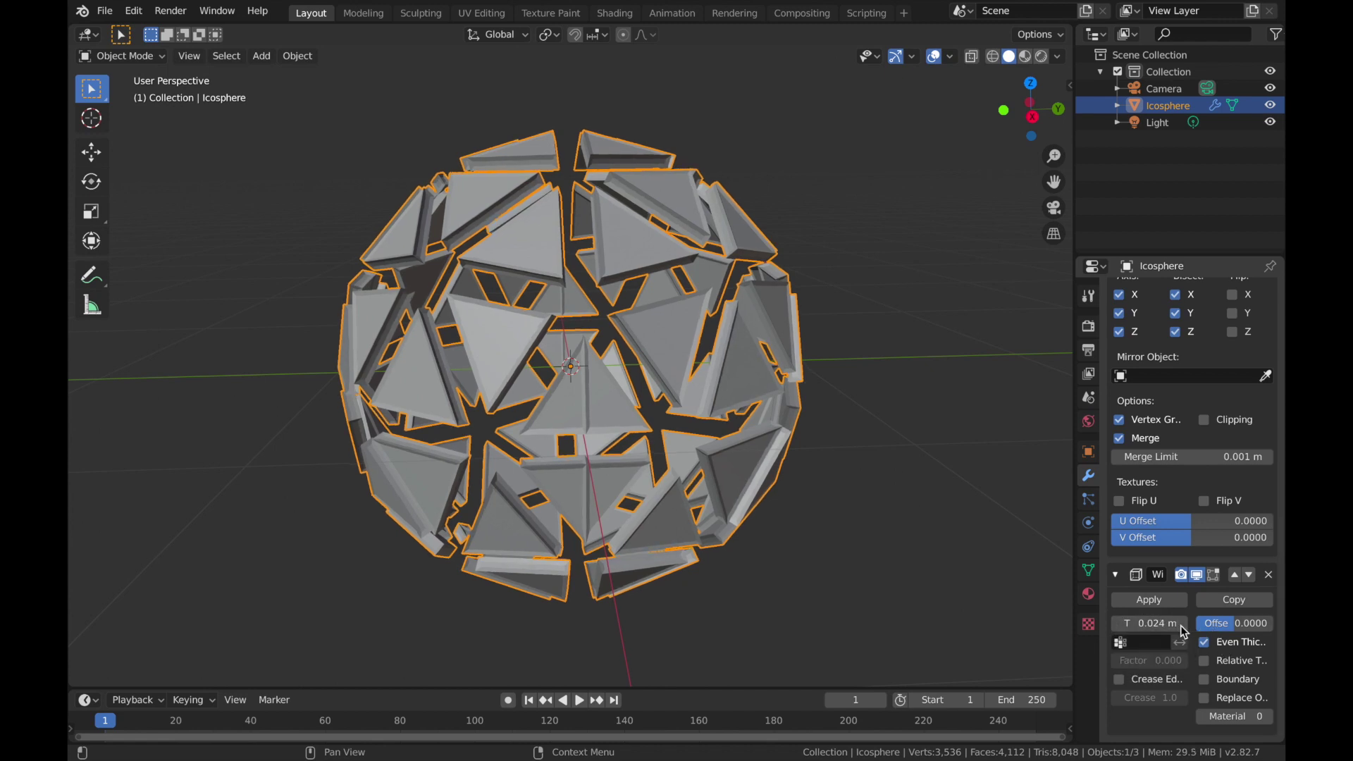
pyautogui.moveTo(775, 416); pyautogui.dragTo(873, 412, button='middle')
pyautogui.click(872, 413)
pyautogui.press('KP_6')
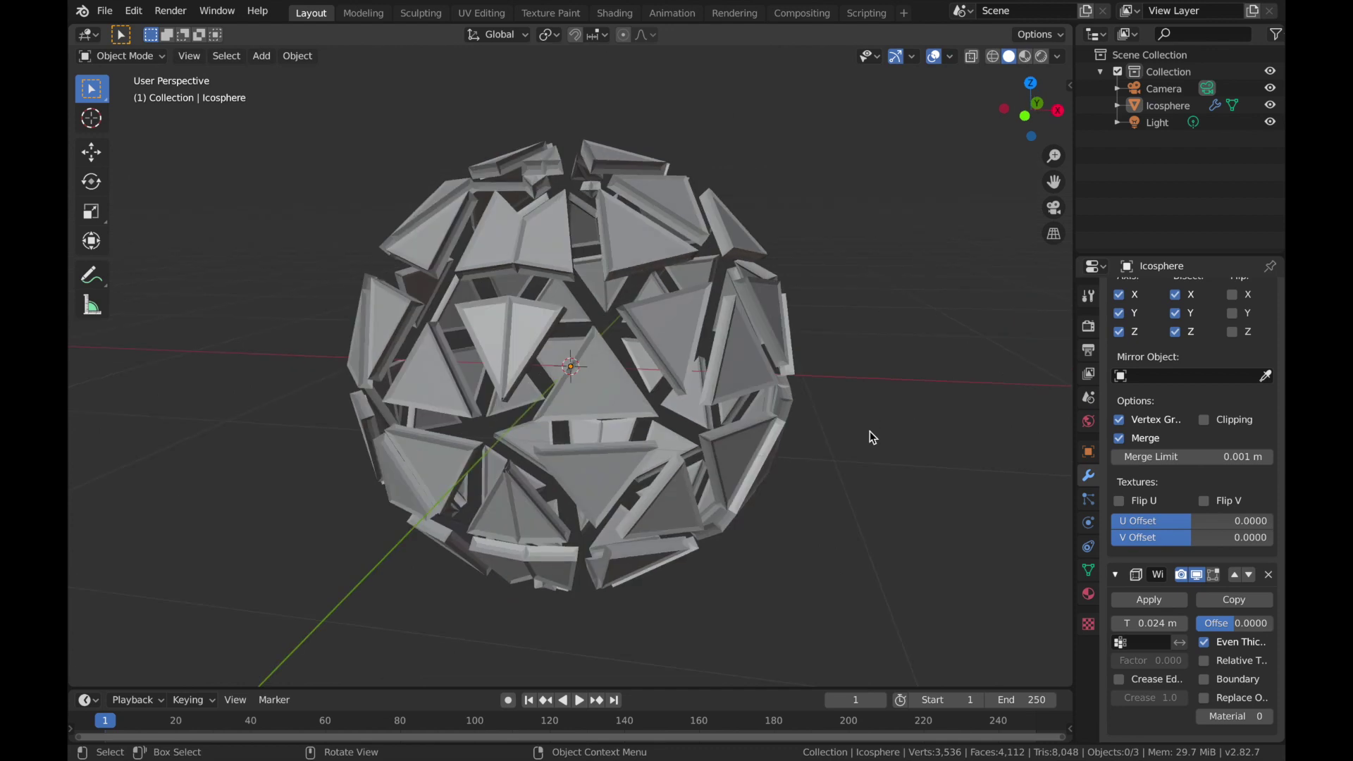
# Step: Add a UV Sphere and scale it down to fit inside the shell
pyautogui.hotkey('shift', 'a')
pyautogui.moveTo(921, 410)
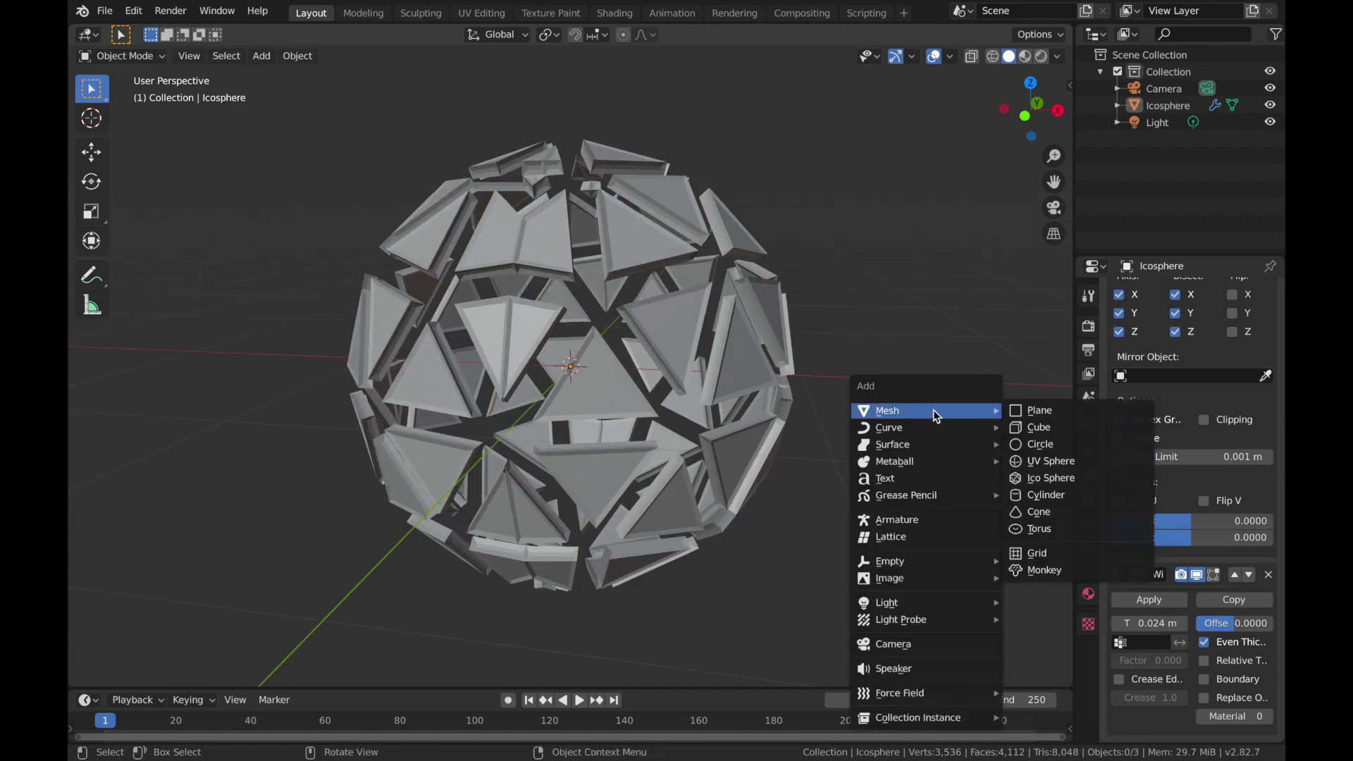
pyautogui.click(1033, 461)
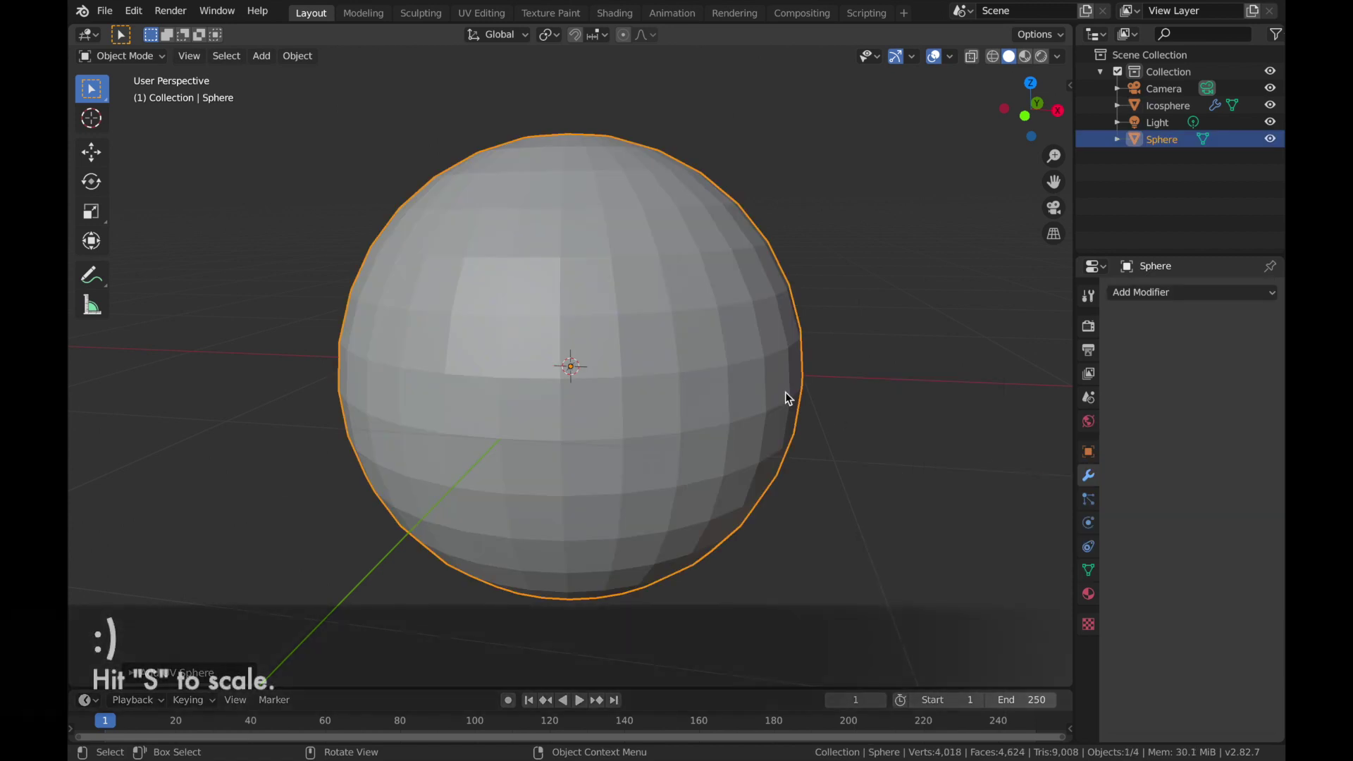
pyautogui.press('s')
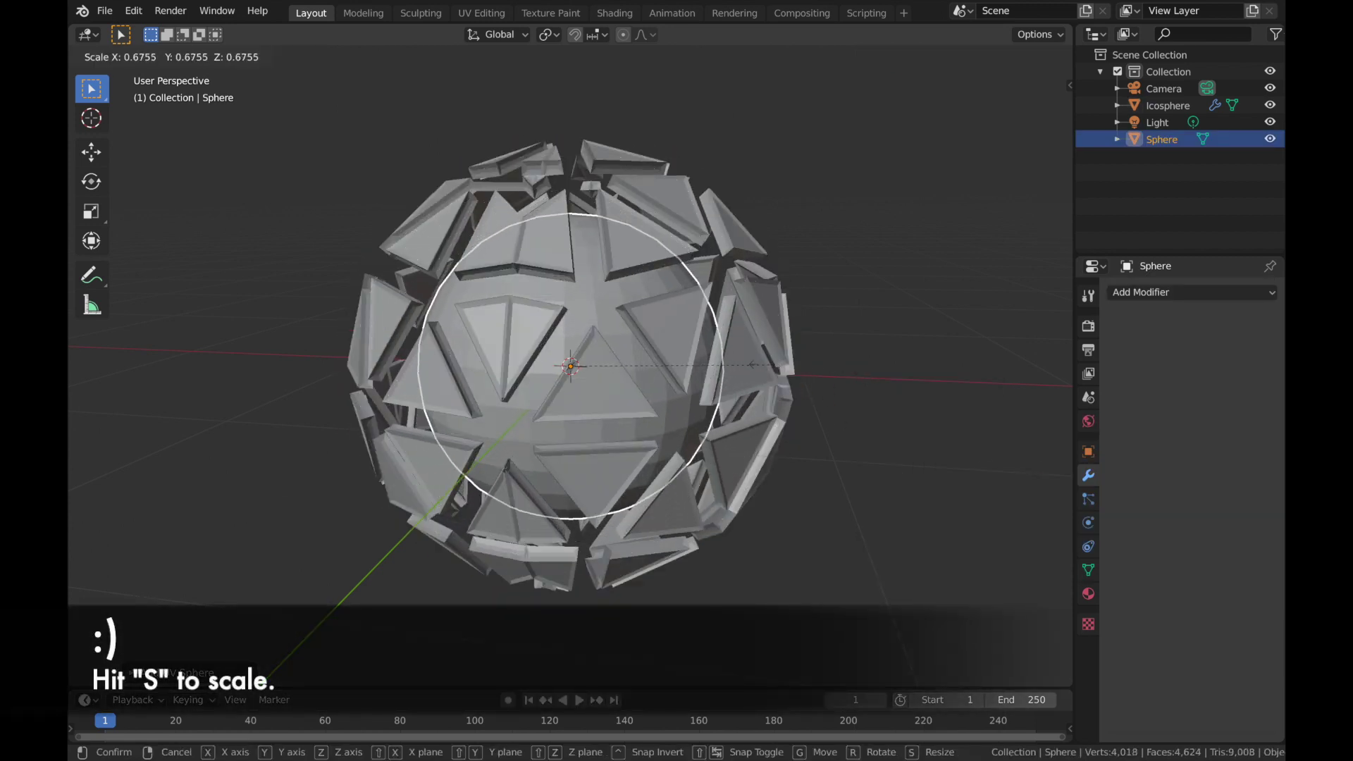
pyautogui.press('Return')
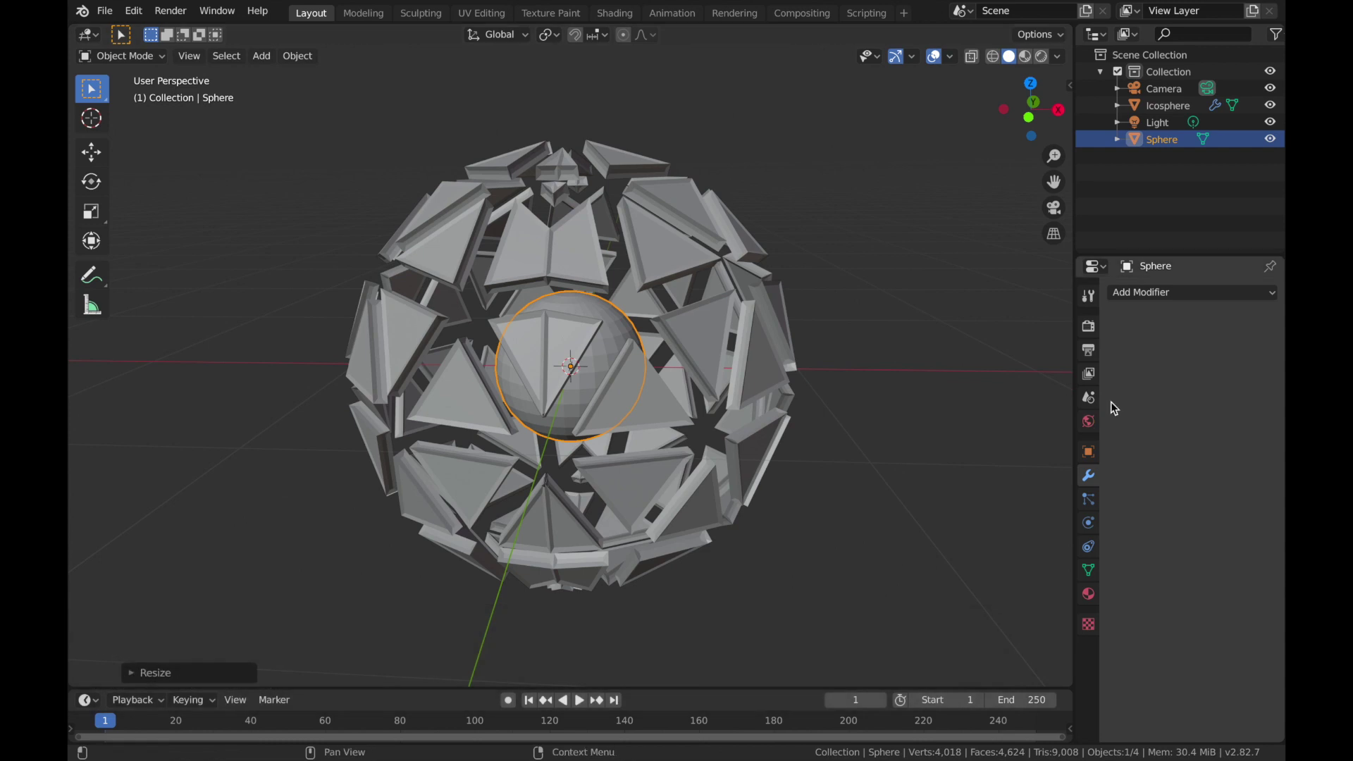
# Step: Apply a Subdivision Surface modifier to the sphere and shade it smooth
pyautogui.click(1173, 296)
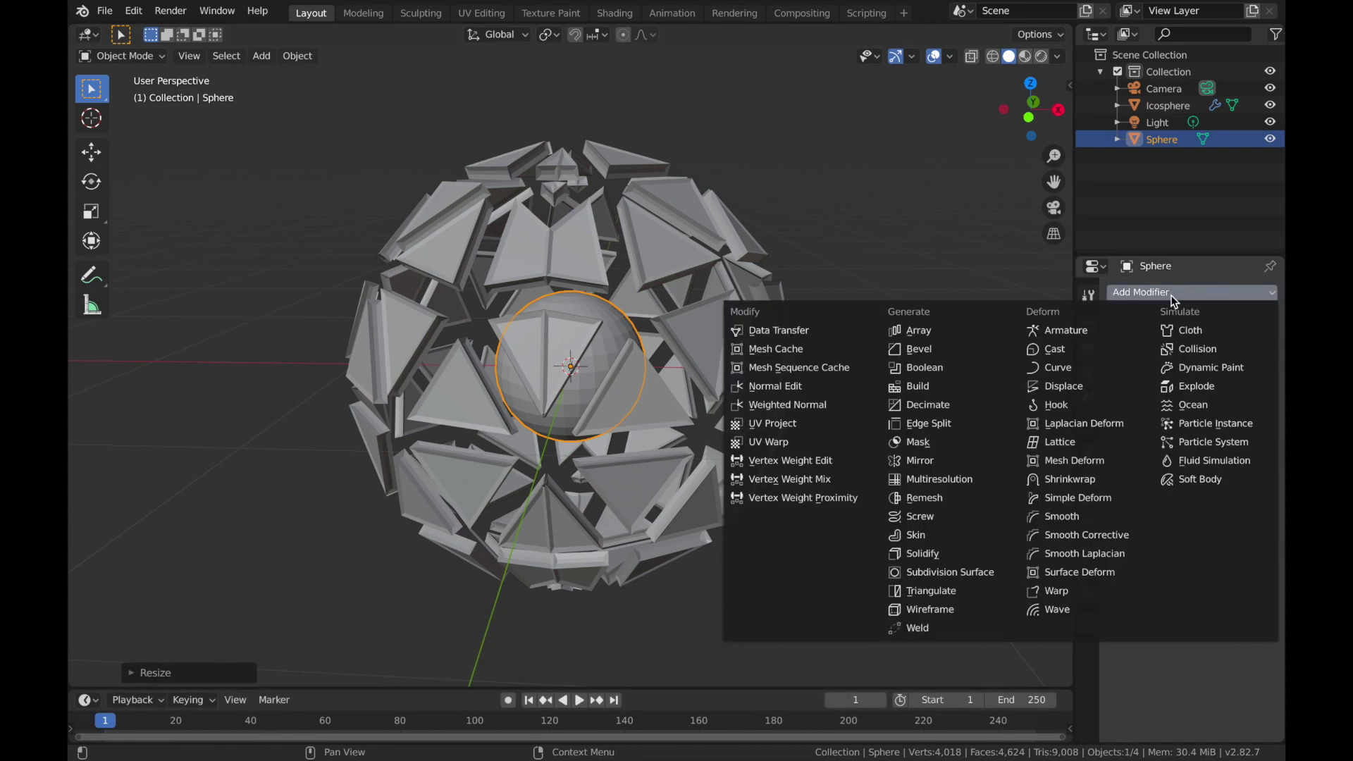
pyautogui.click(956, 574)
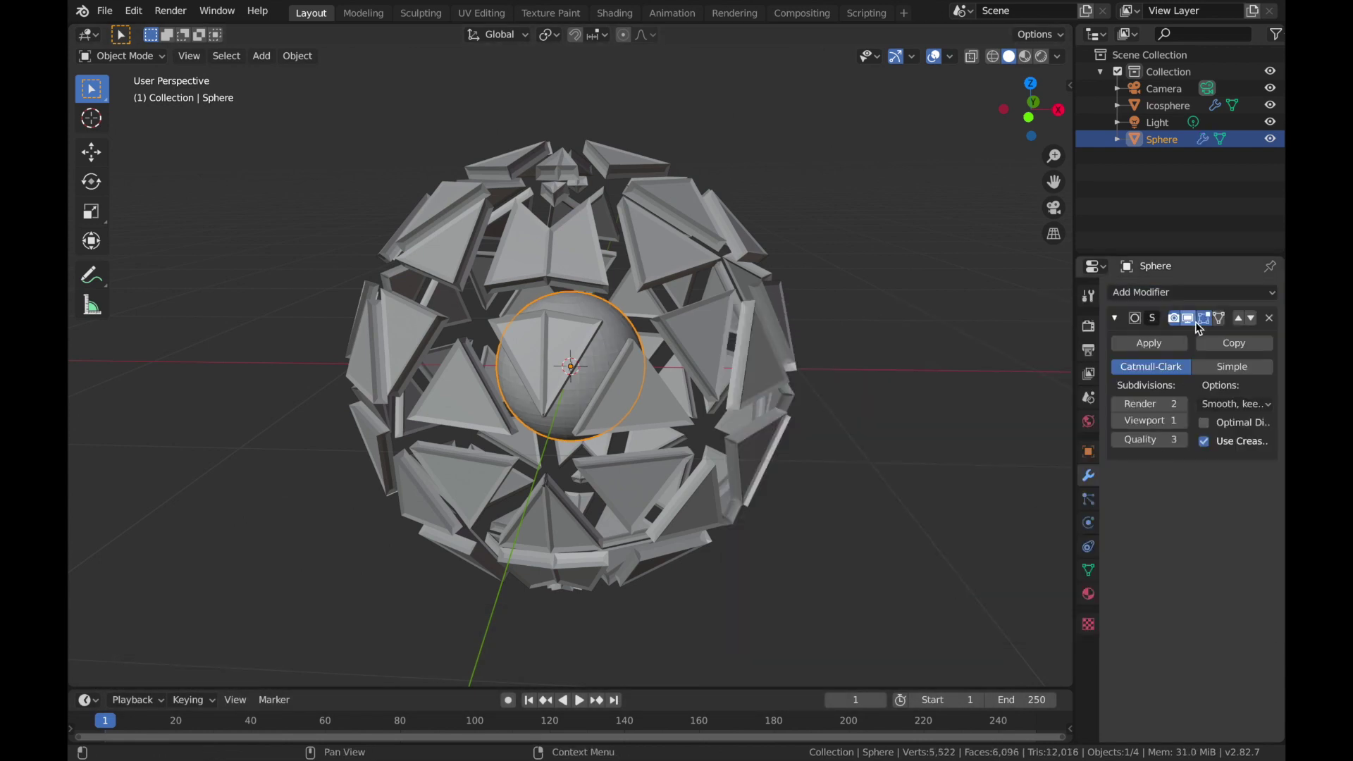
pyautogui.click(1142, 343)
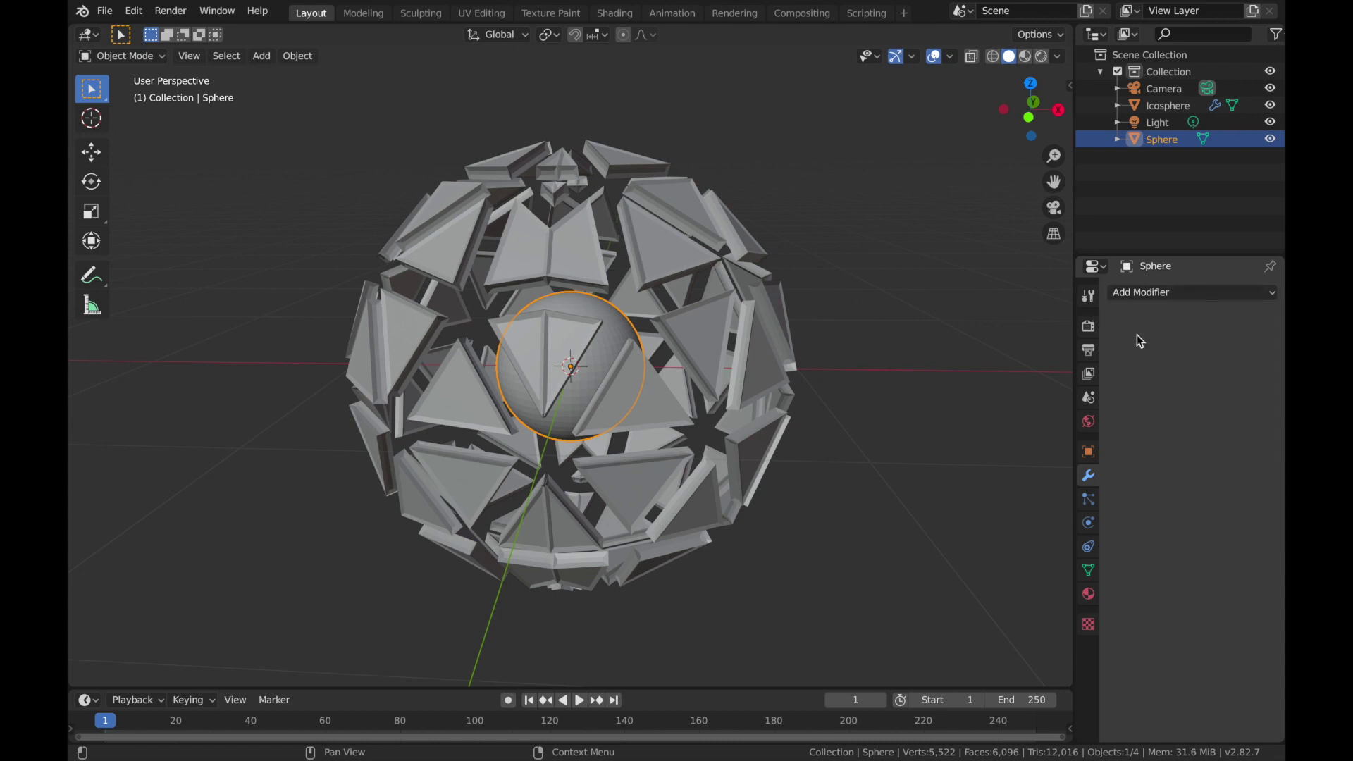
pyautogui.click(296, 56)
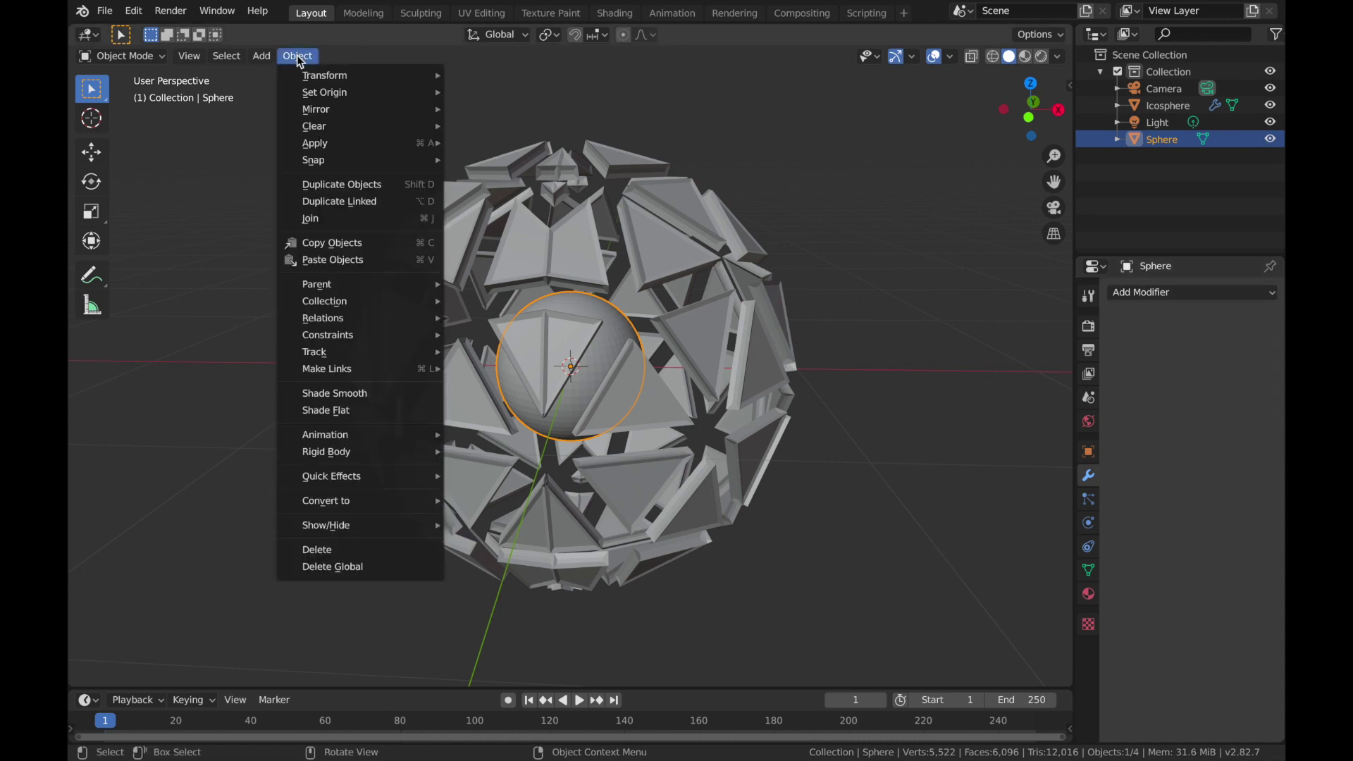
pyautogui.click(335, 392)
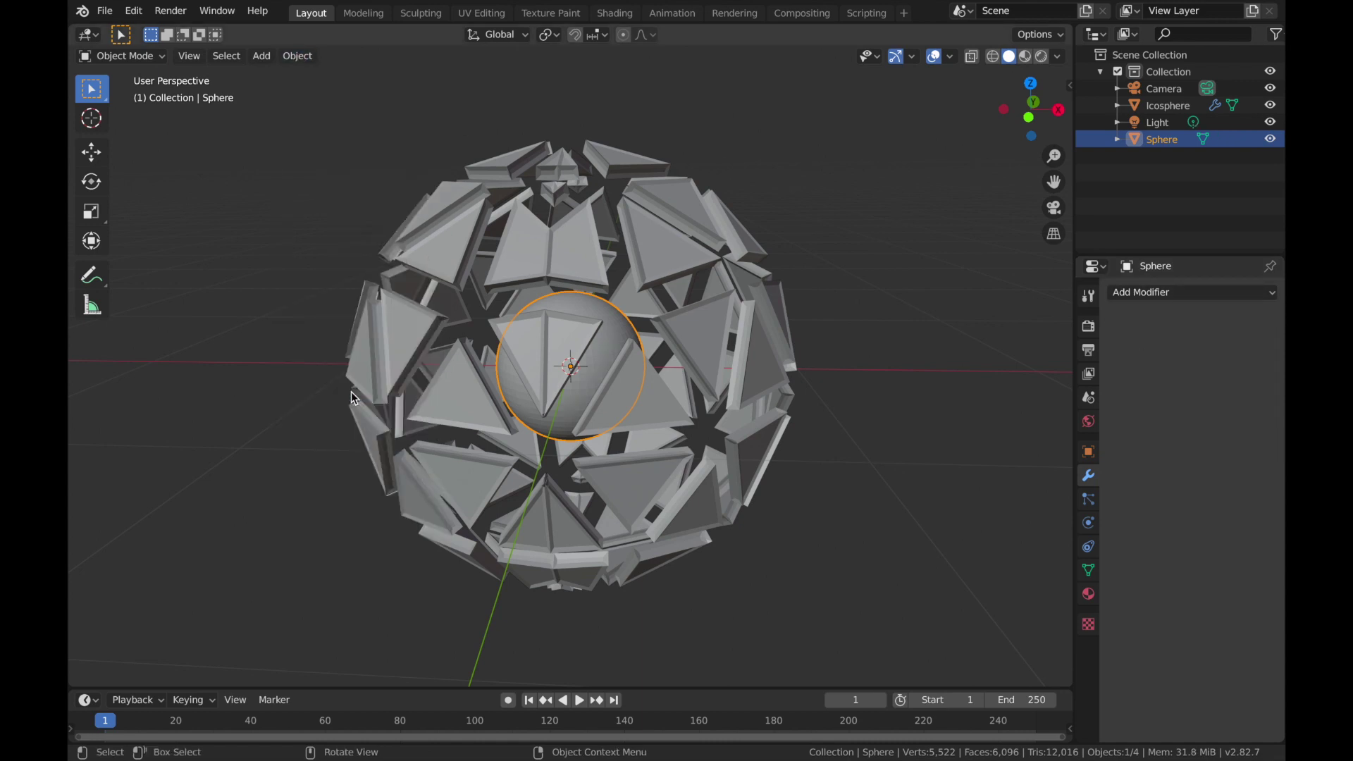
pyautogui.hscroll(5, 594, 383)
pyautogui.hscroll(5, 595, 384)
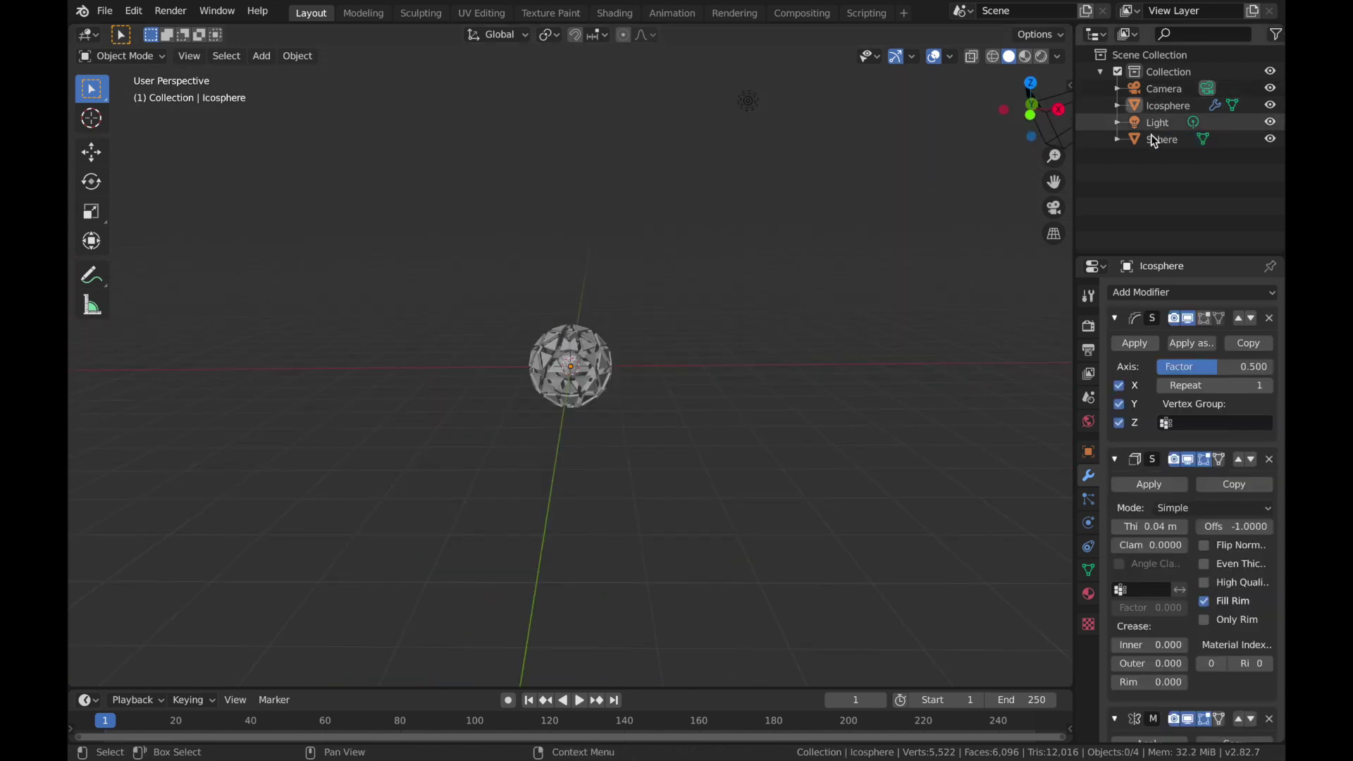
# Step: Reset the camera's location and rotation, then rotate it 90° around X
pyautogui.click(1164, 94)
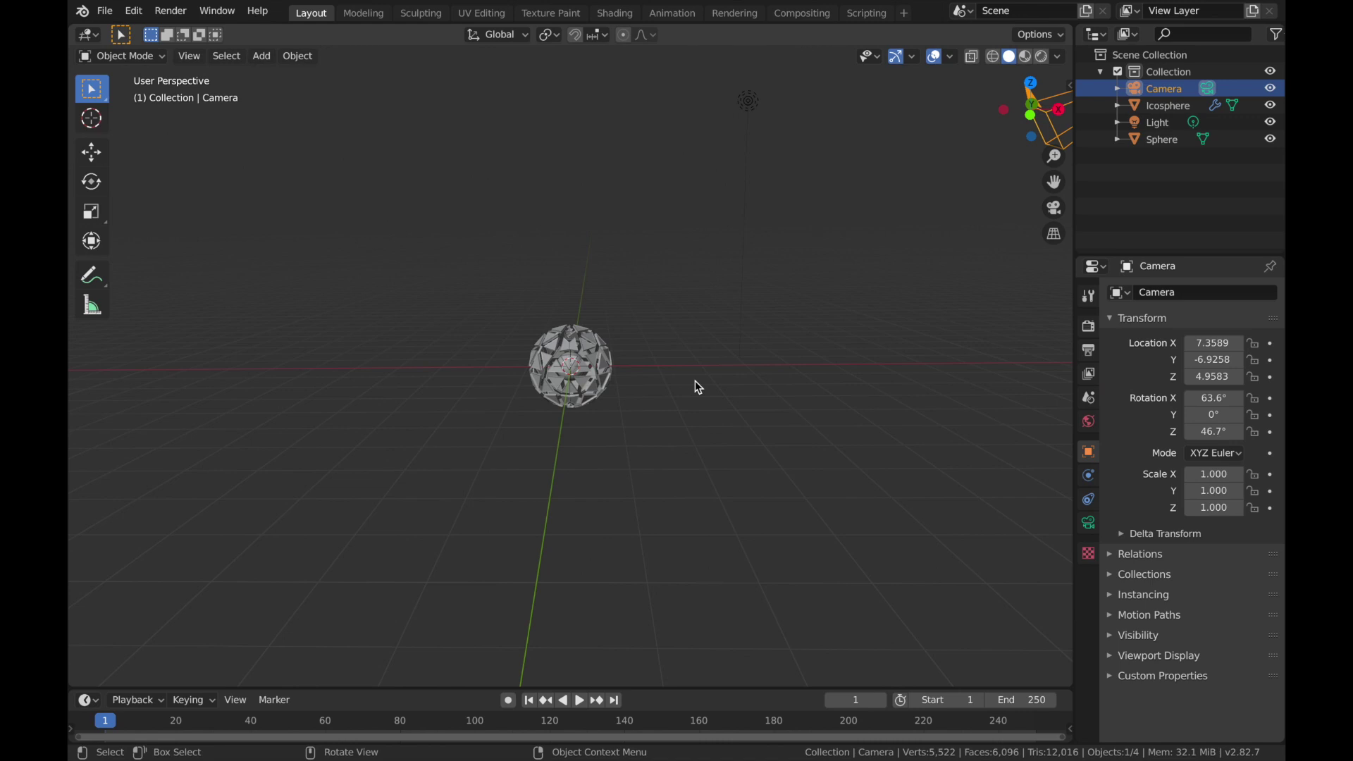
pyautogui.hotkey('alt', 'g')
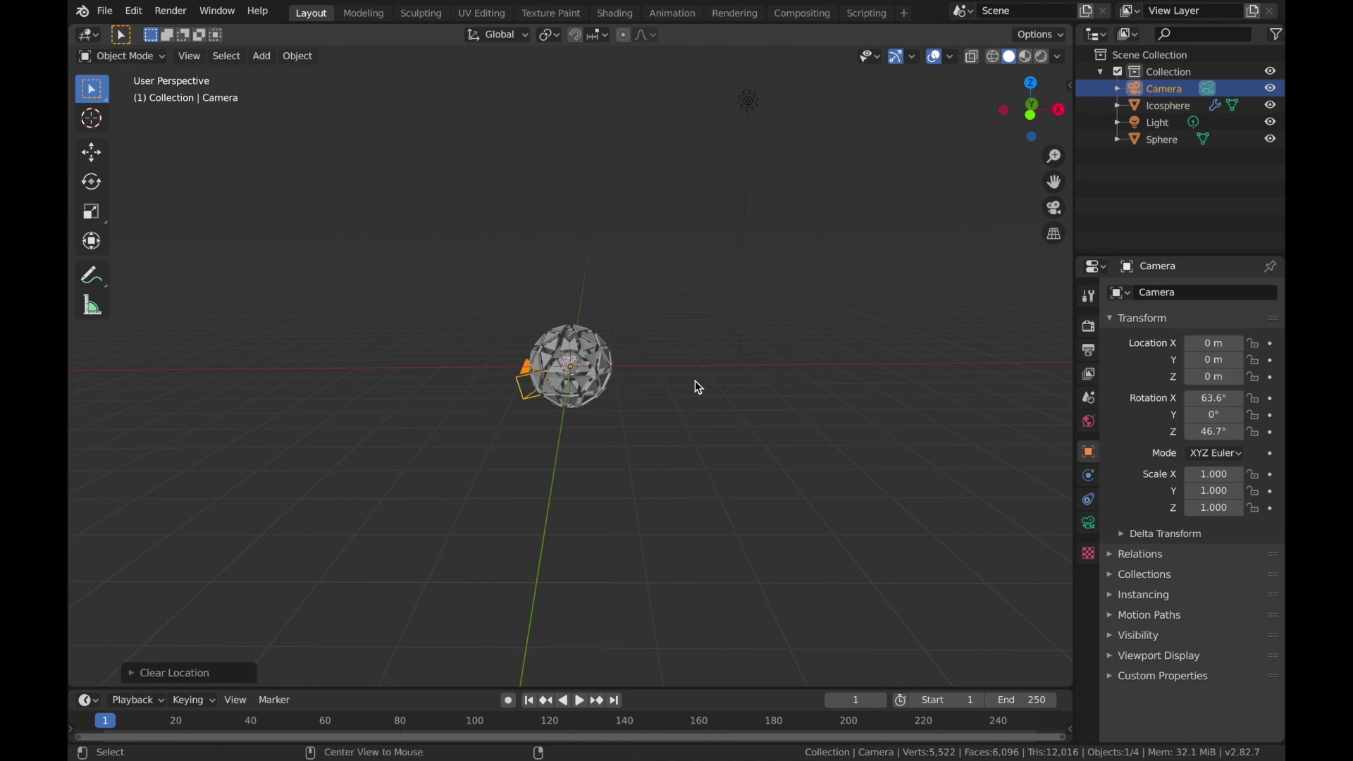
pyautogui.hotkey('alt', 'r')
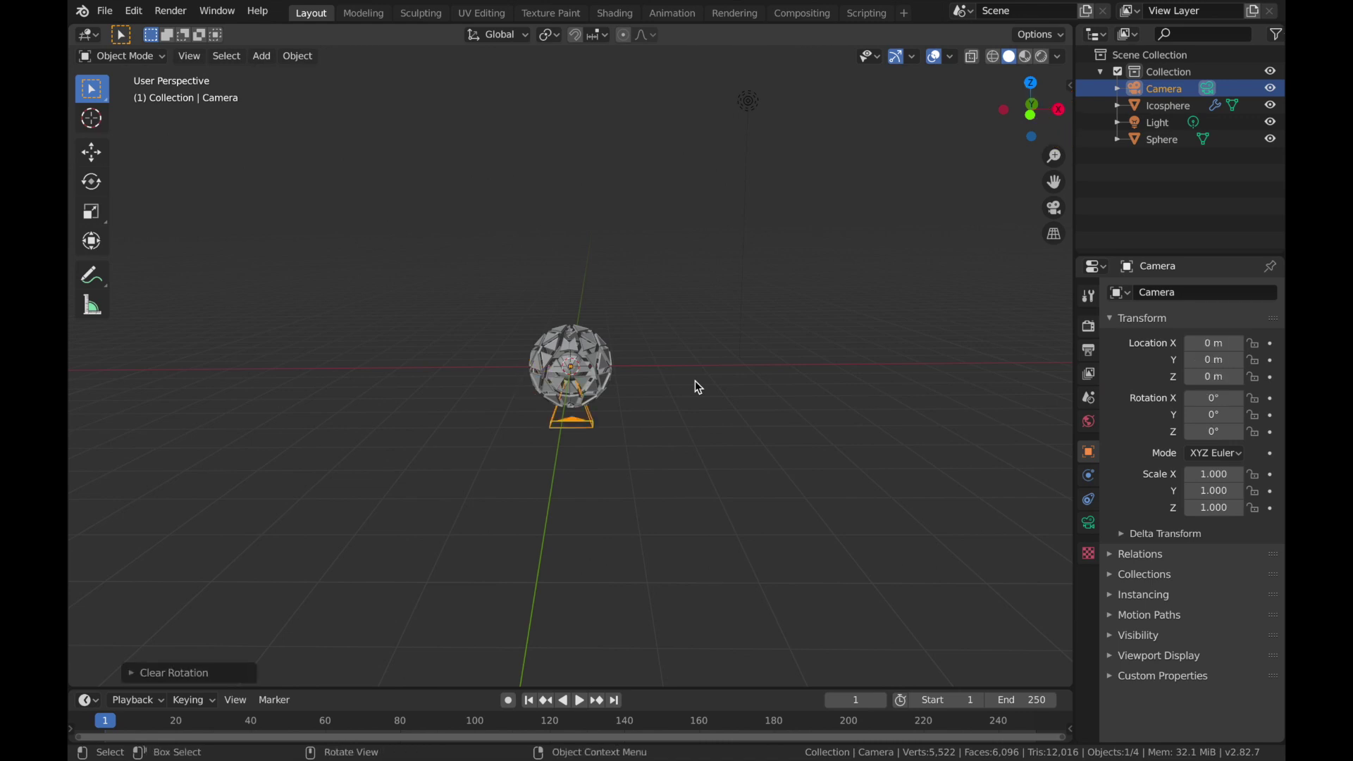
pyautogui.press('r')
pyautogui.write('x')
pyautogui.write('90')
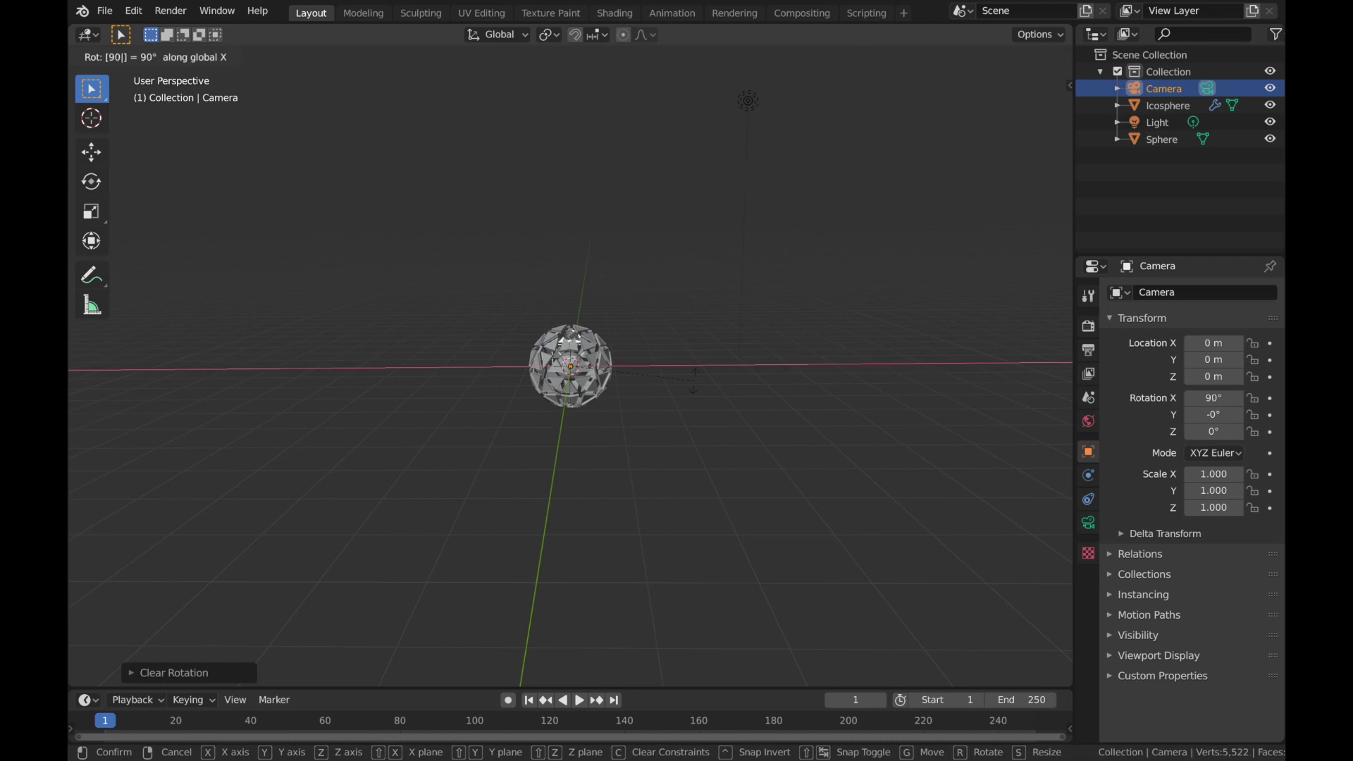
pyautogui.press('Return')
# Step: Pull the camera back along Y to -7.3991 and look through it
pyautogui.moveTo(695, 381); pyautogui.dragTo(698, 387, button='middle')
pyautogui.press('g')
pyautogui.press('y')
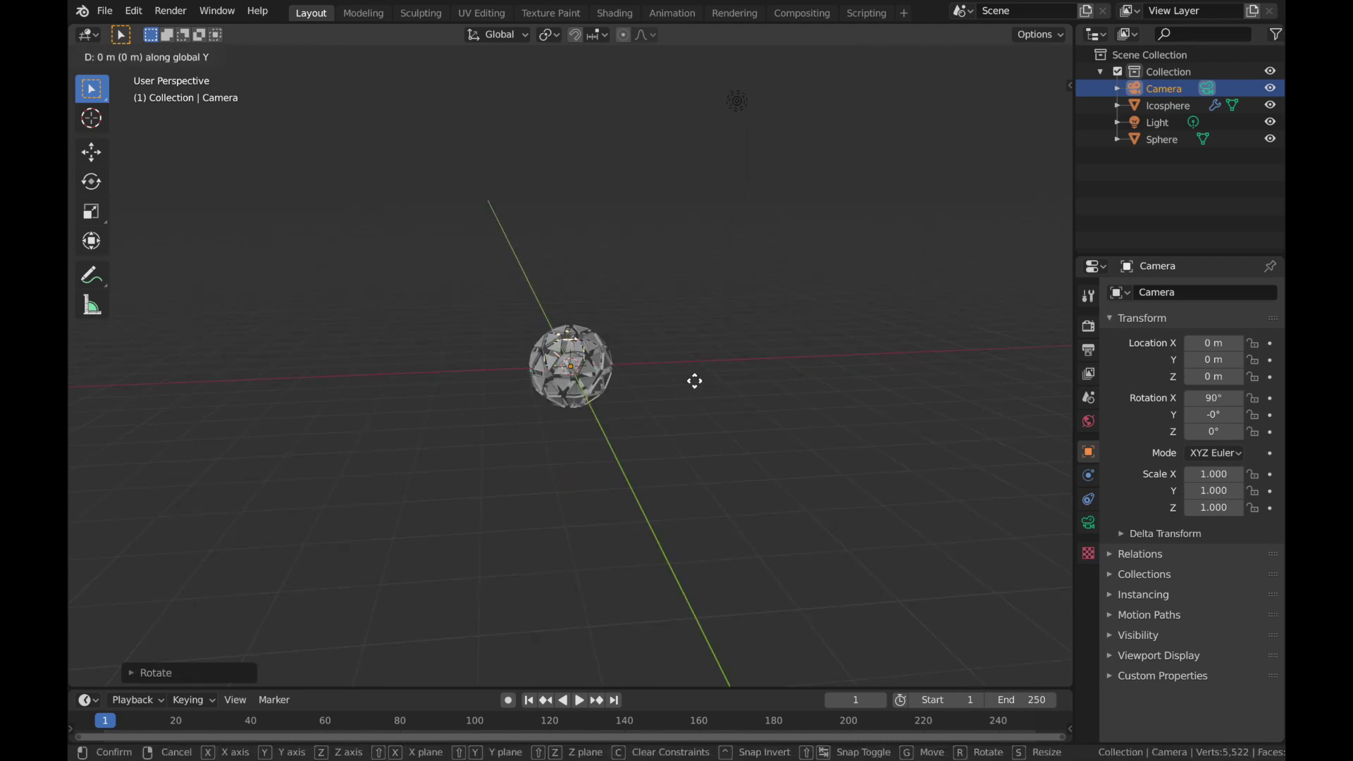
pyautogui.click(714, 451)
pyautogui.press('KP_0')
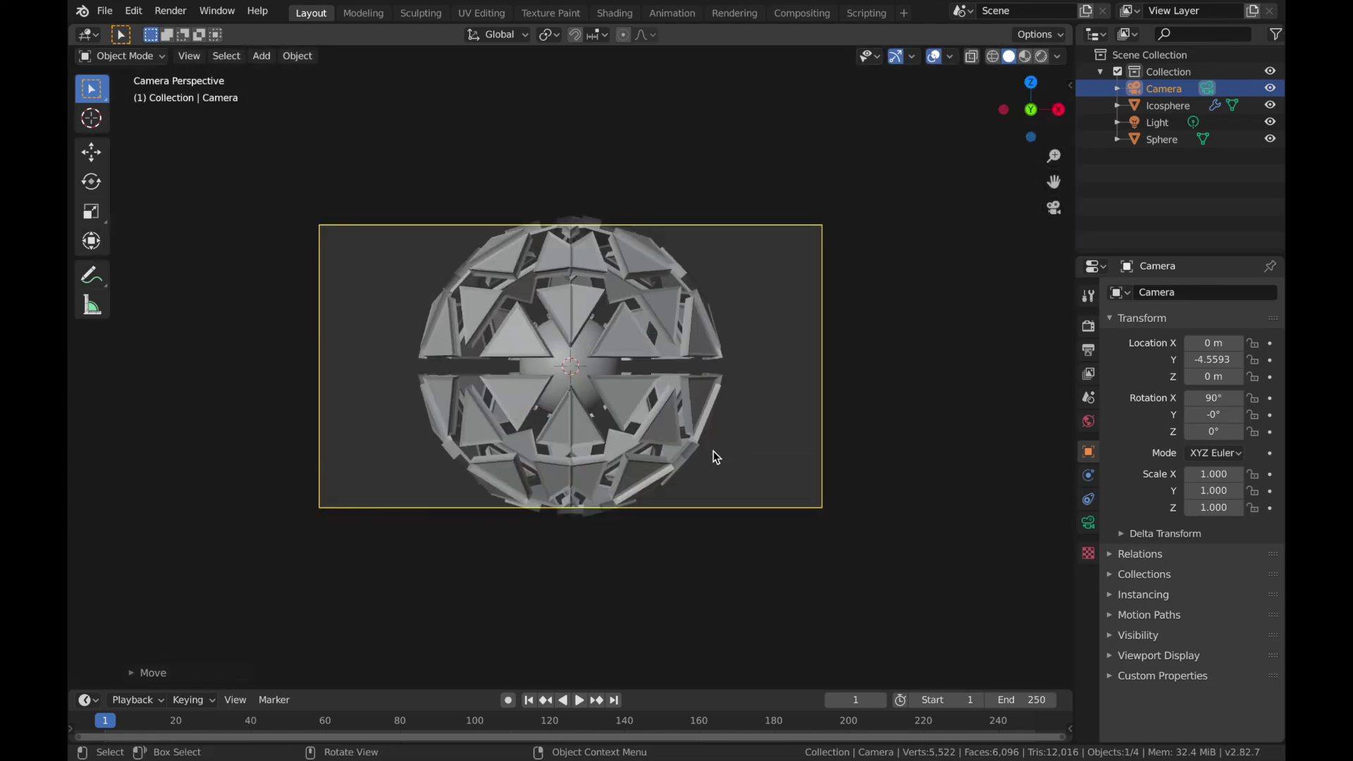
pyautogui.press('g')
pyautogui.press('y')
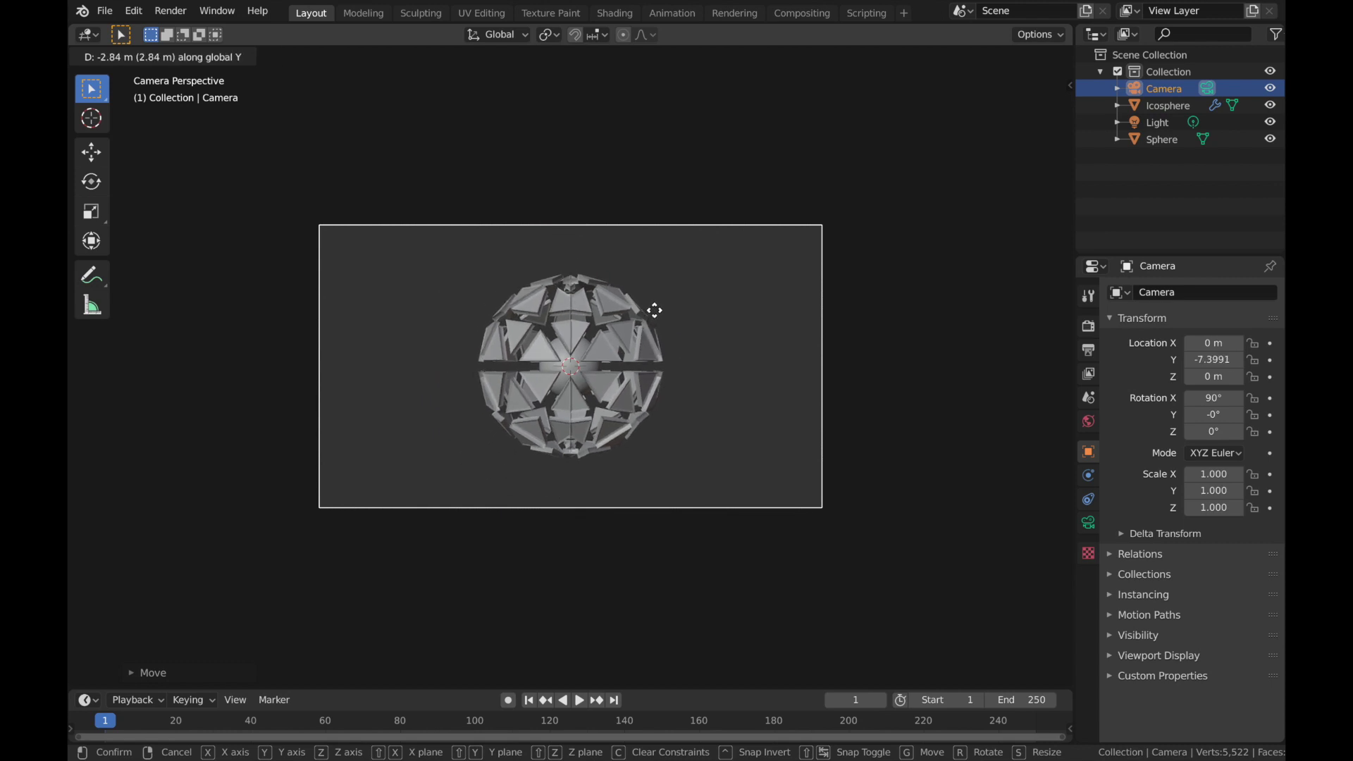
pyautogui.click(654, 311)
pyautogui.scroll(4, 656, 339)
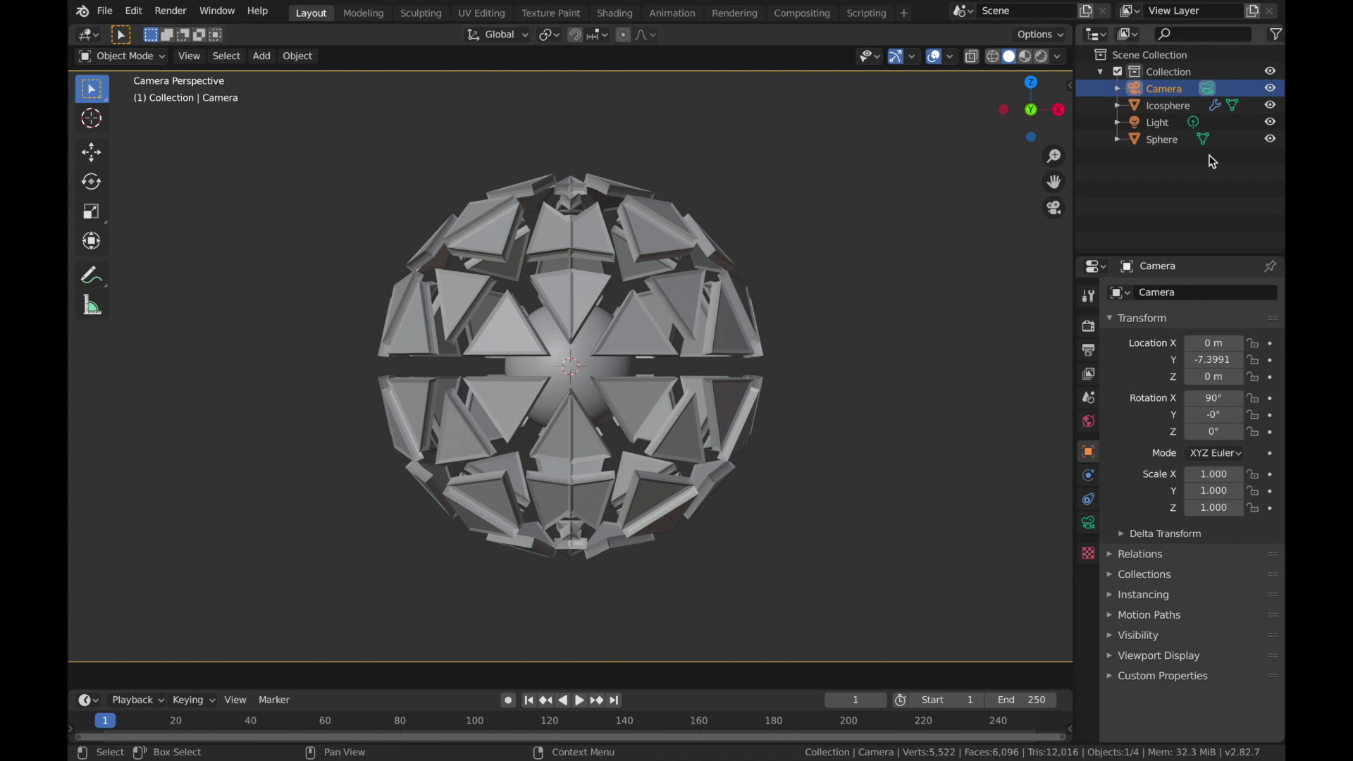
pyautogui.click(1166, 106)
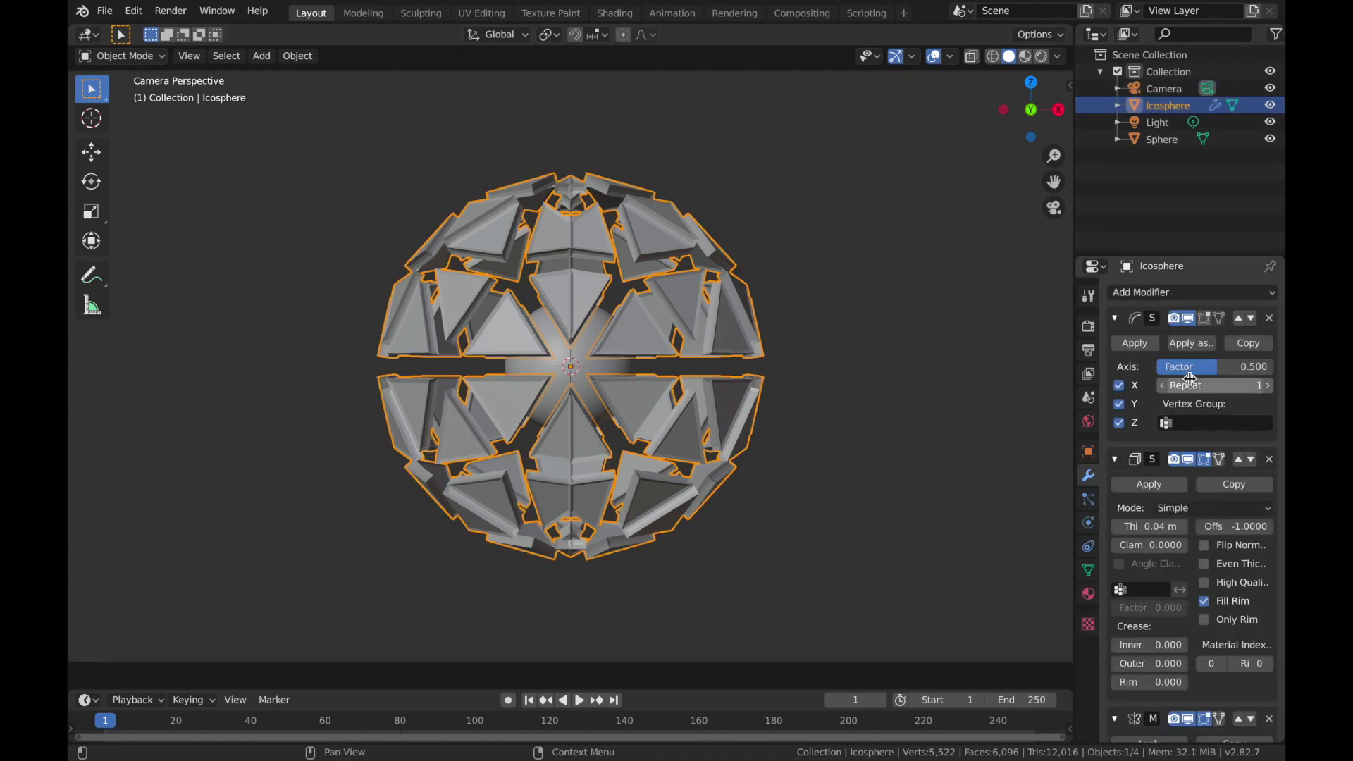
# Step: Drop the Smooth factor to 0.213 and set the animation end frame to 120
pyautogui.scroll(-3, 1191, 377)
pyautogui.scroll(3, 1223, 368)
pyautogui.moveTo(1228, 366)
pyautogui.mouseDown()
pyautogui.moveTo(1276, 366)
pyautogui.moveTo(1211, 367)
pyautogui.moveTo(1290, 367)
pyautogui.moveTo(1227, 367)
pyautogui.mouseUp()
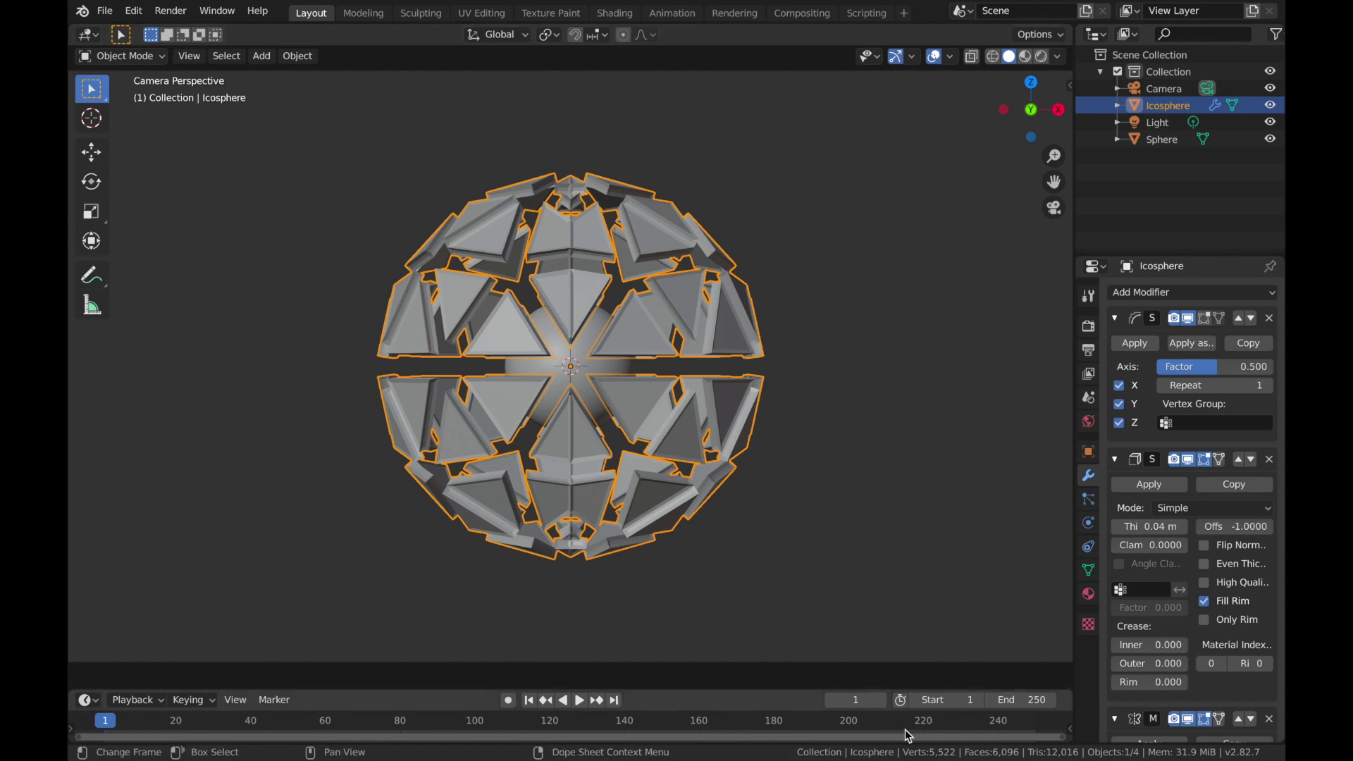
pyautogui.click(1024, 700)
pyautogui.write('120')
pyautogui.press('Return')
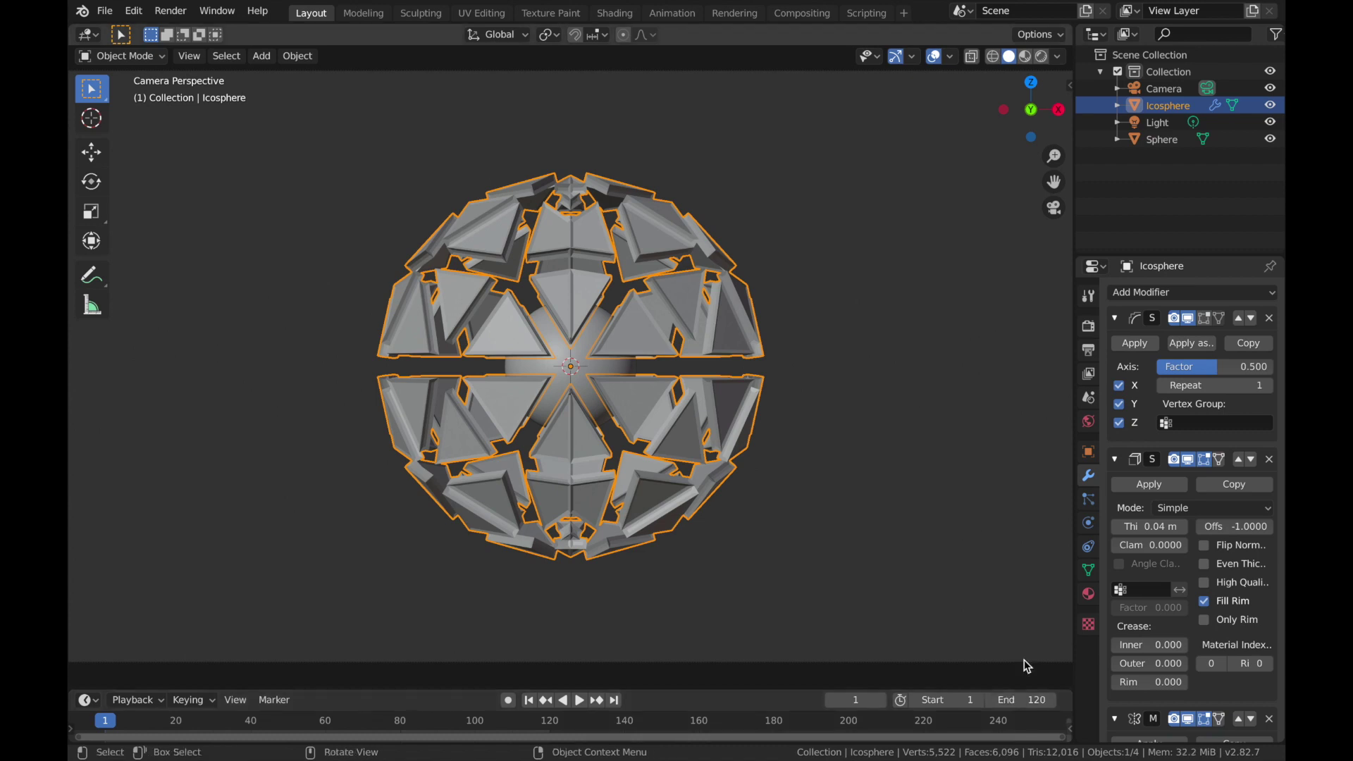
# Step: Enlarge the timeline and keyframe the Smooth Factor at 0.070 on frame 1
pyautogui.moveTo(691, 688); pyautogui.dragTo(700, 566)
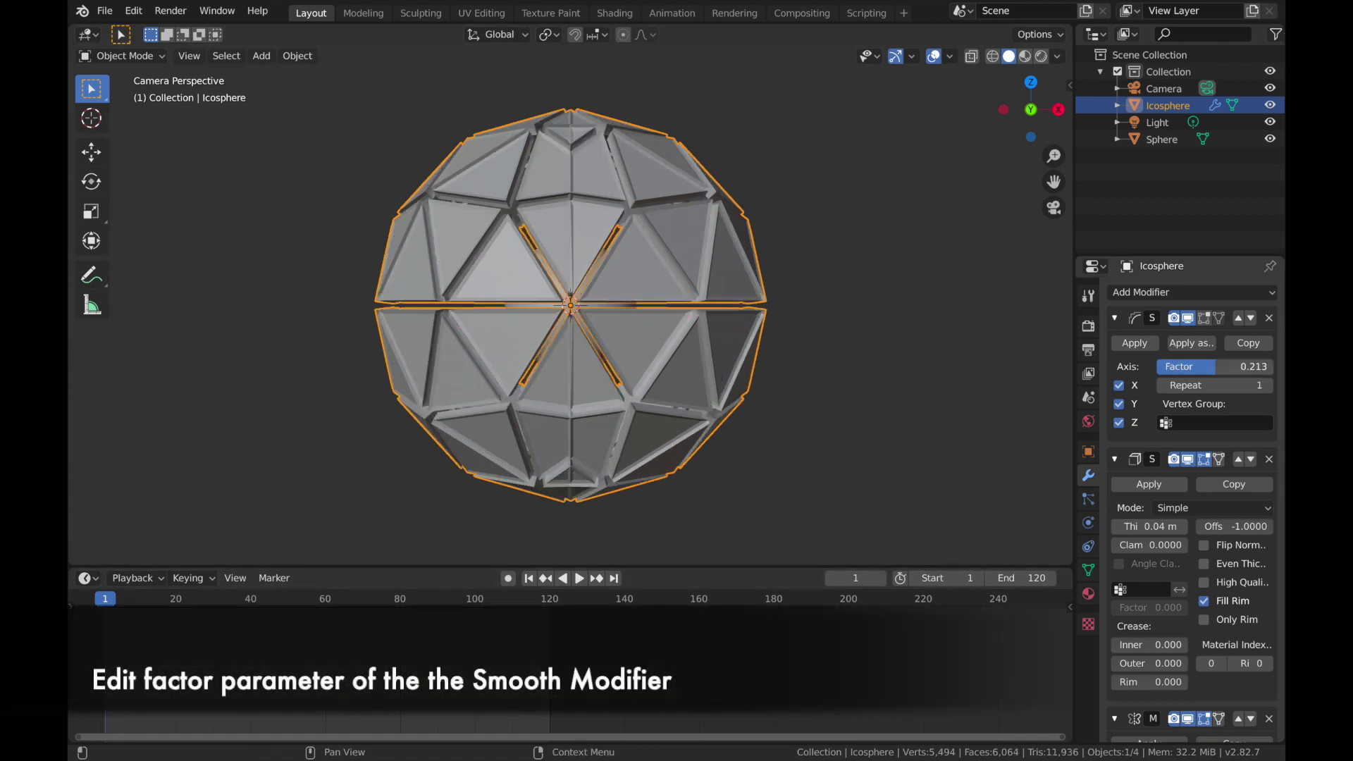
pyautogui.moveTo(1215, 367); pyautogui.dragTo(1191, 367)
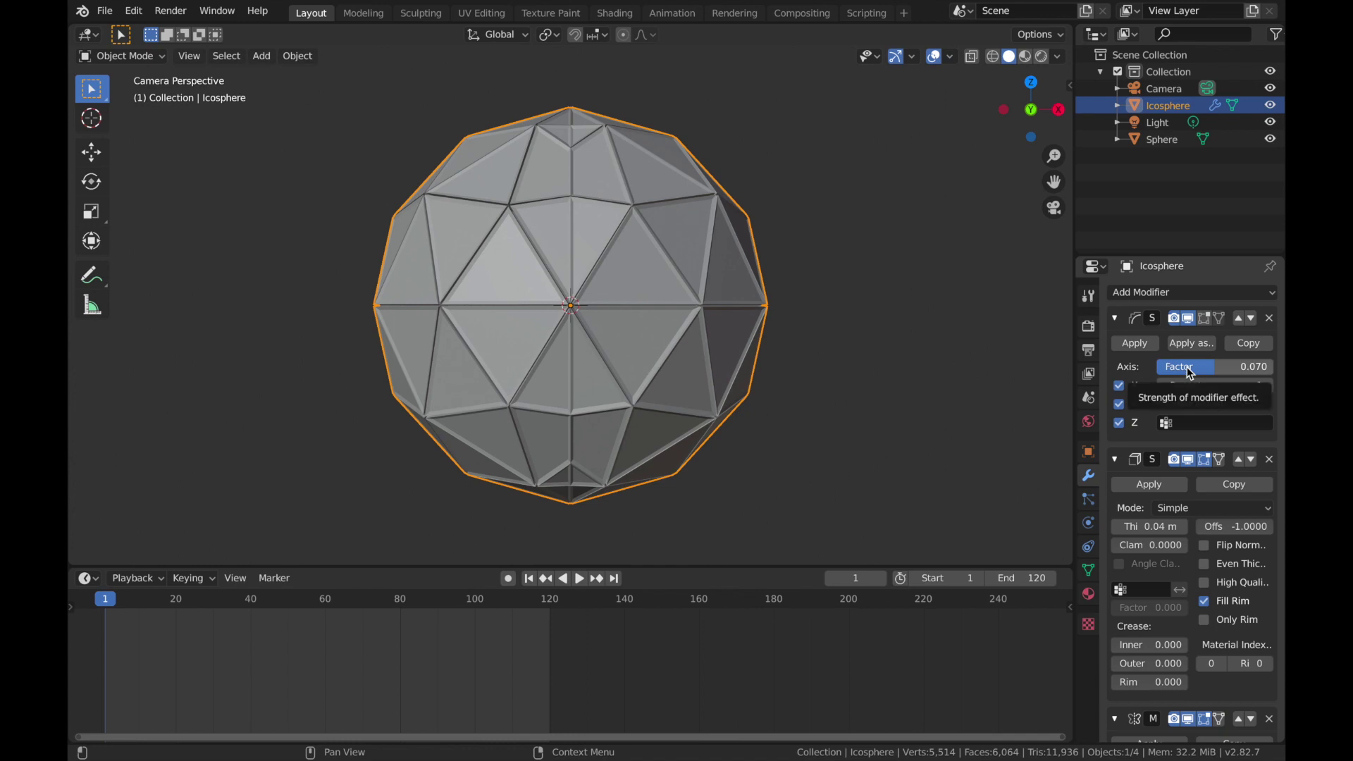
pyautogui.press('i')
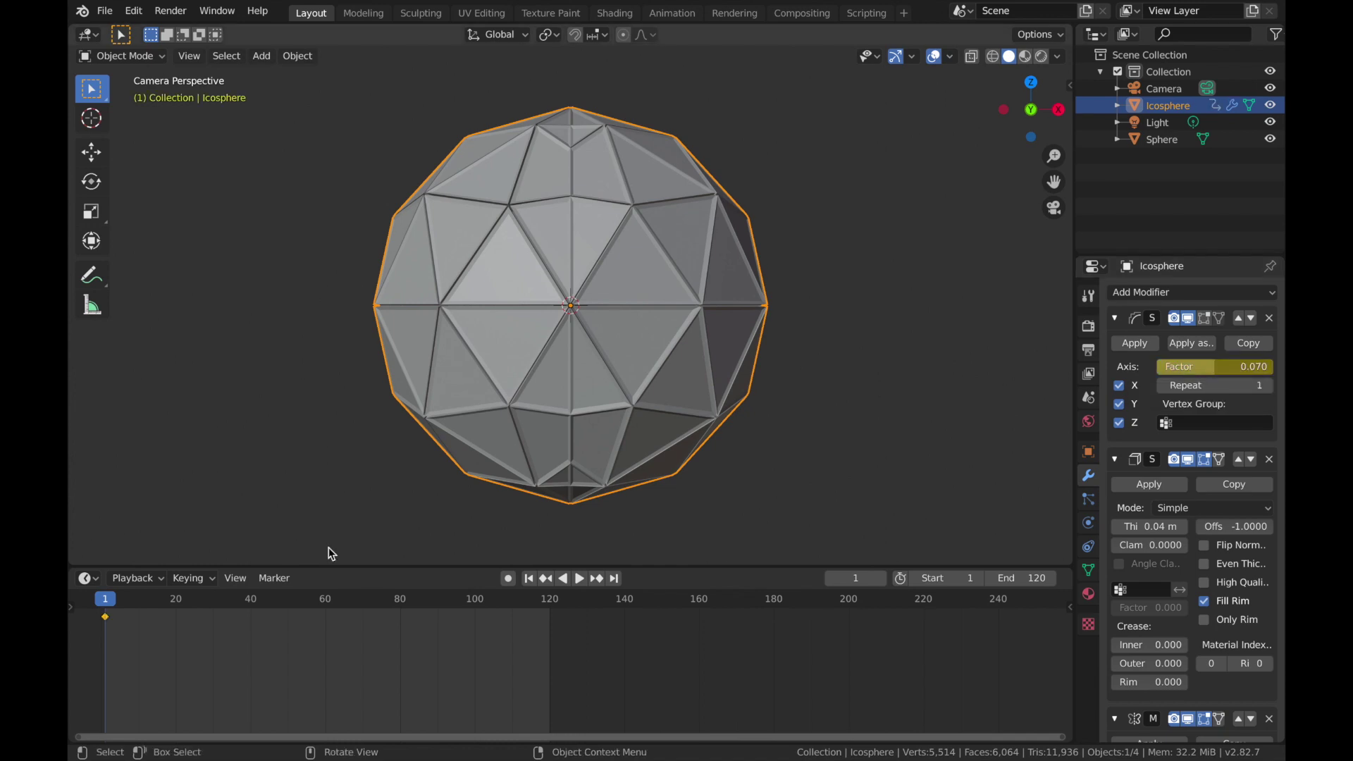
# Step: At frame 61, raise the Smooth Factor to 1.360 to scatter the plates outward
pyautogui.click(326, 599)
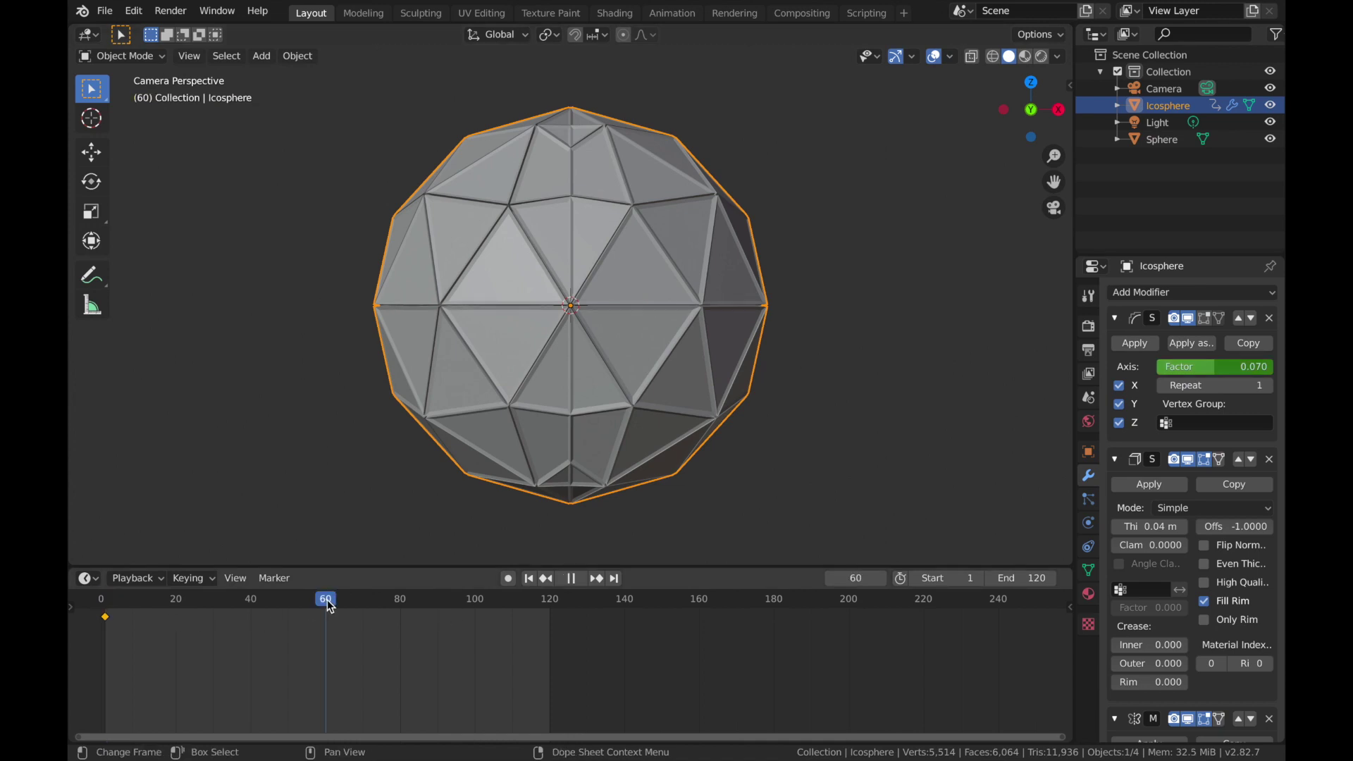
pyautogui.press('Escape')
pyautogui.moveTo(327, 599); pyautogui.dragTo(330, 600)
pyautogui.moveTo(1216, 366)
pyautogui.mouseDown()
pyautogui.moveTo(1311, 367)
pyautogui.moveTo(1237, 367)
pyautogui.mouseUp()
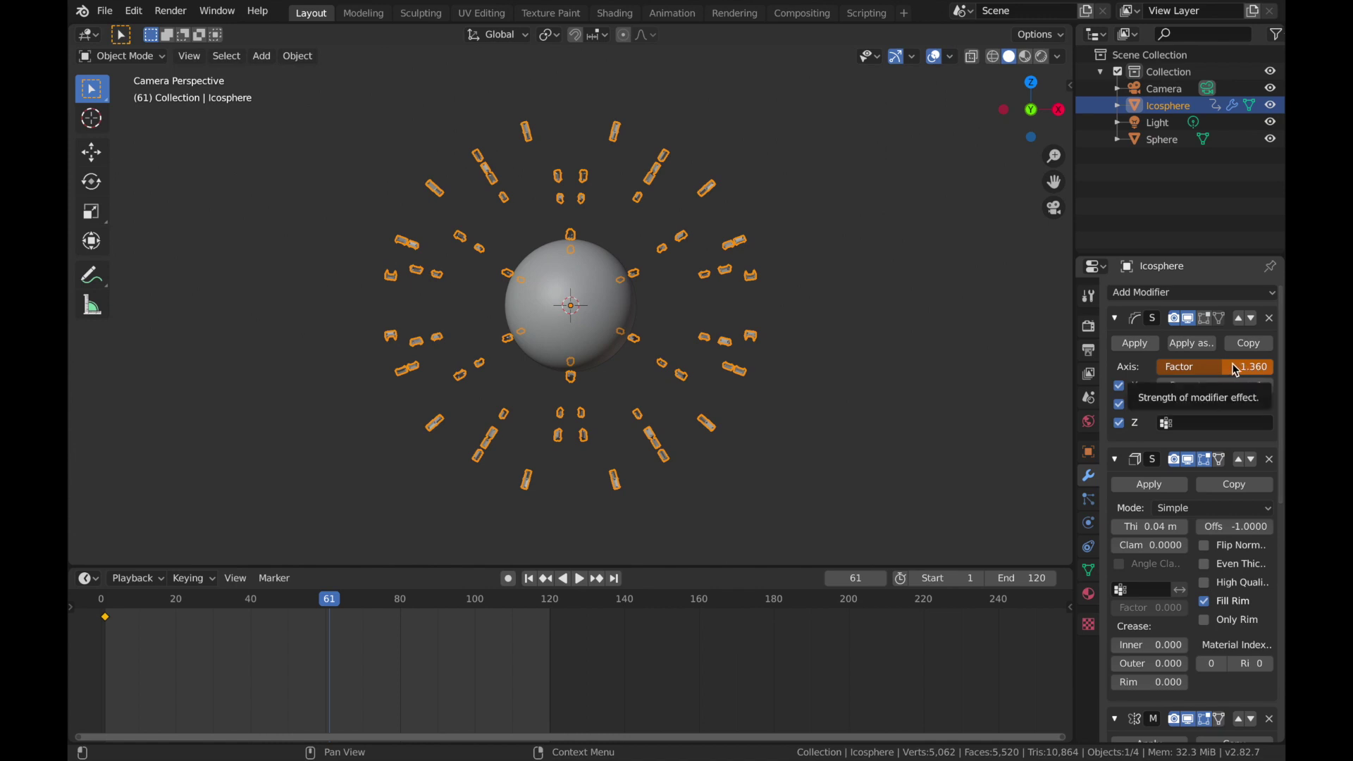
# Step: Keyframe the exploded Factor at frame 61 and copy the first keyframe to frame 120
pyautogui.press('i')
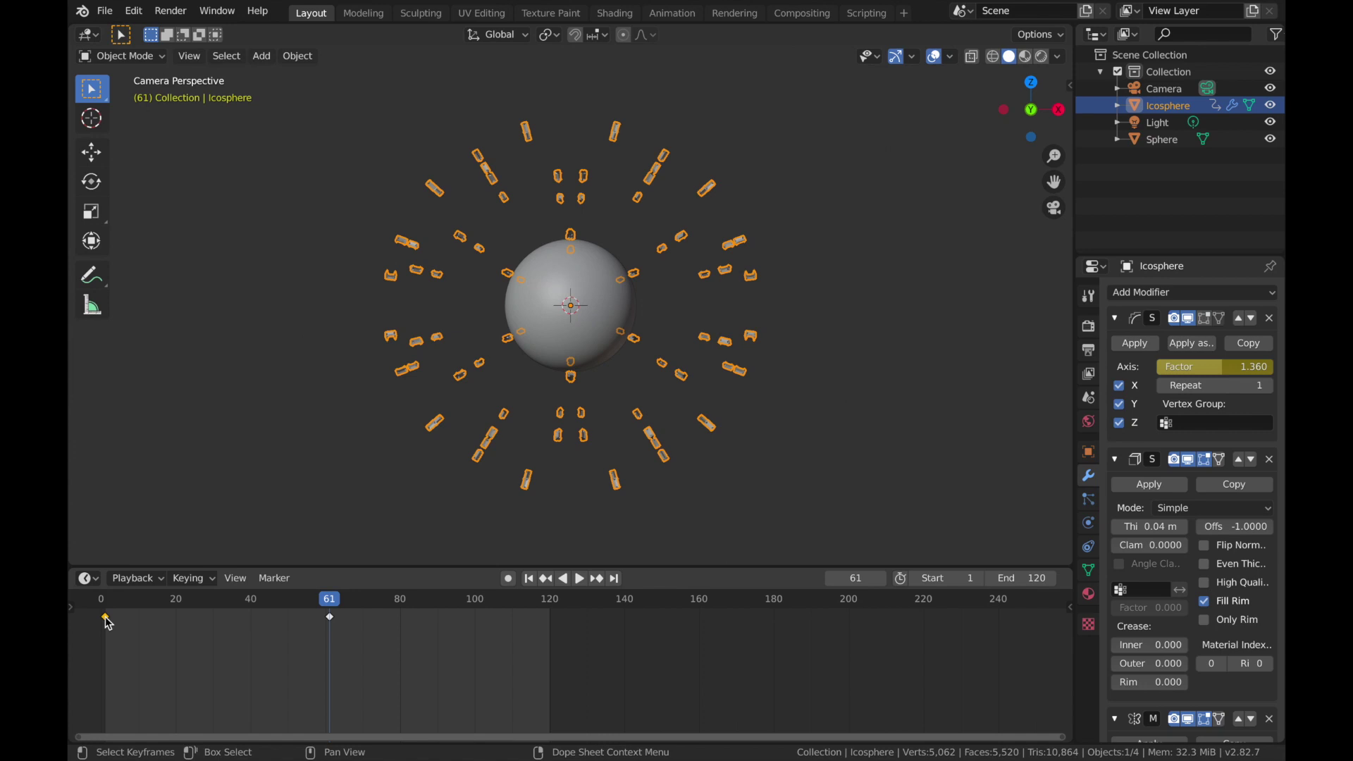
pyautogui.hotkey('shift', 'd')
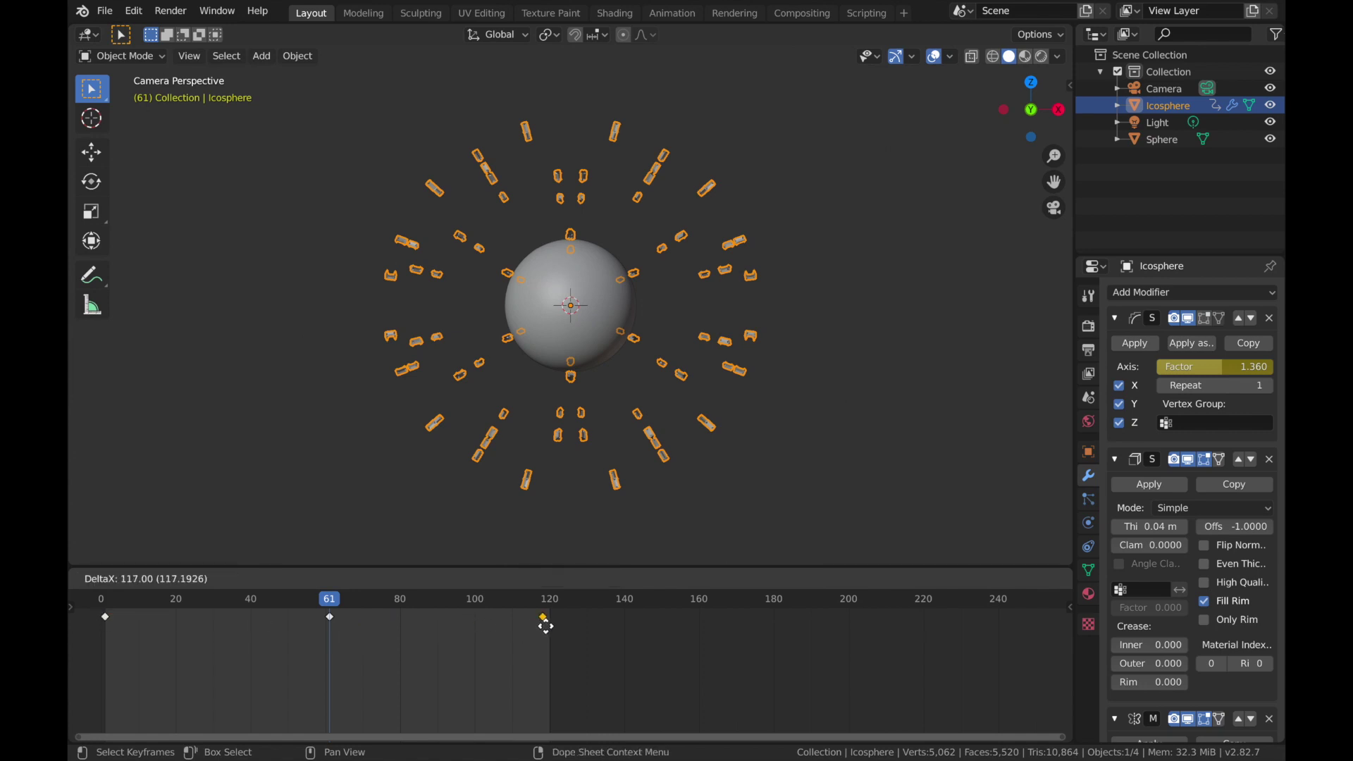
pyautogui.click(555, 627)
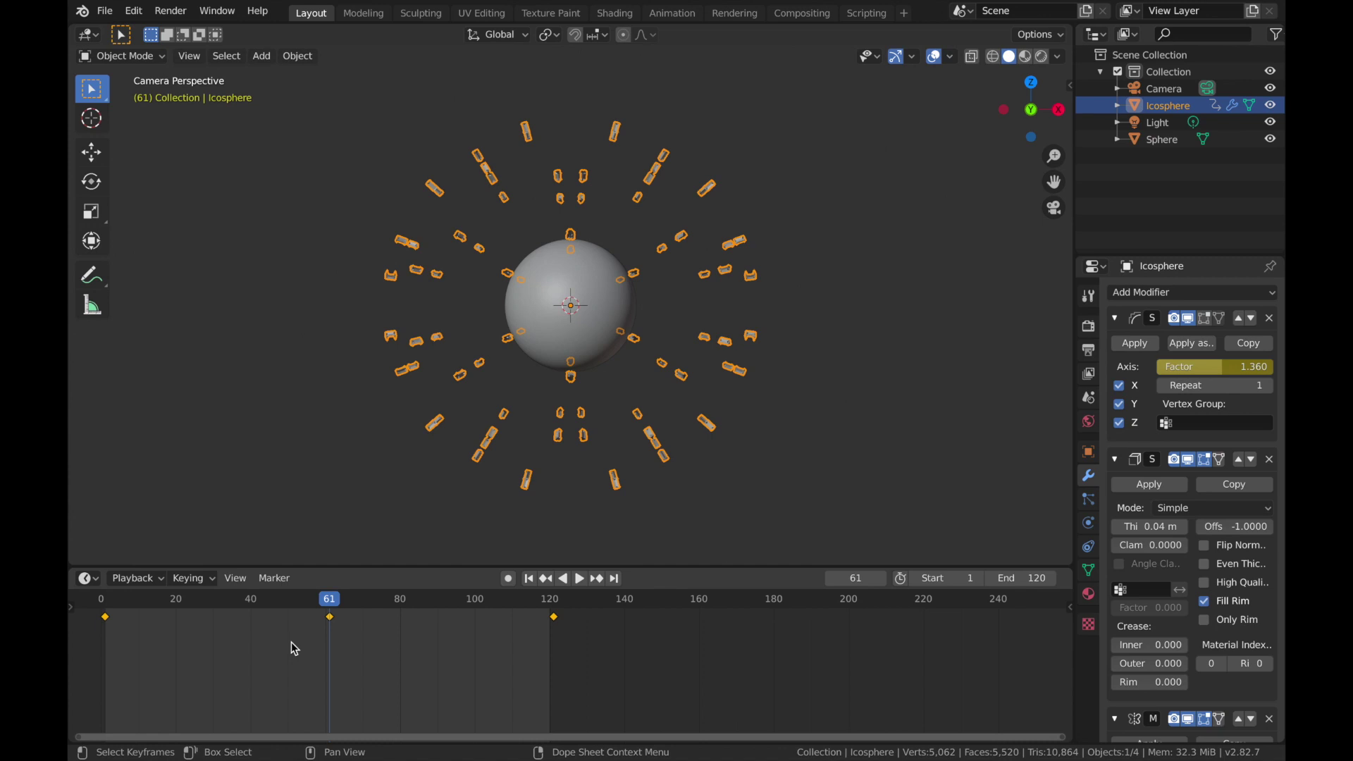
# Step: Give the keyframes Bezier interpolation and play the animation
pyautogui.press('t')
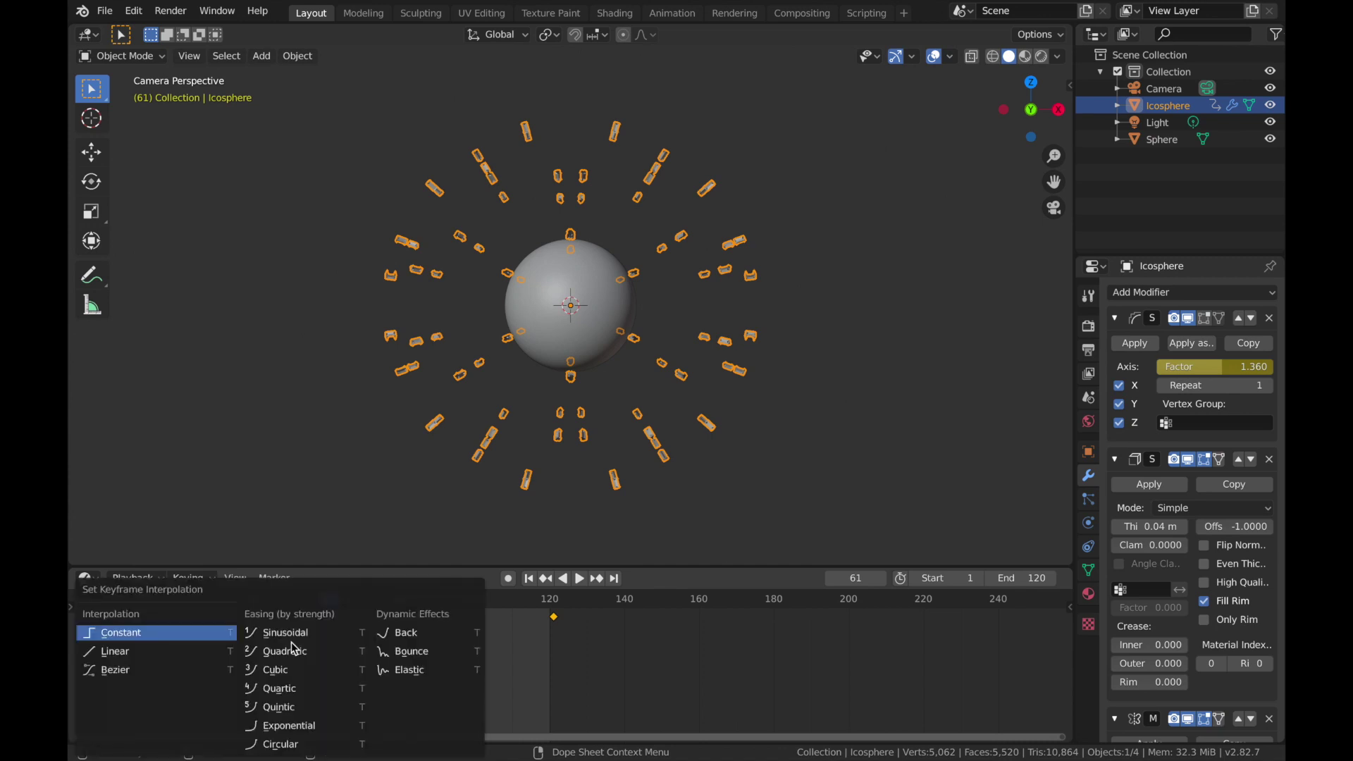
pyautogui.click(172, 672)
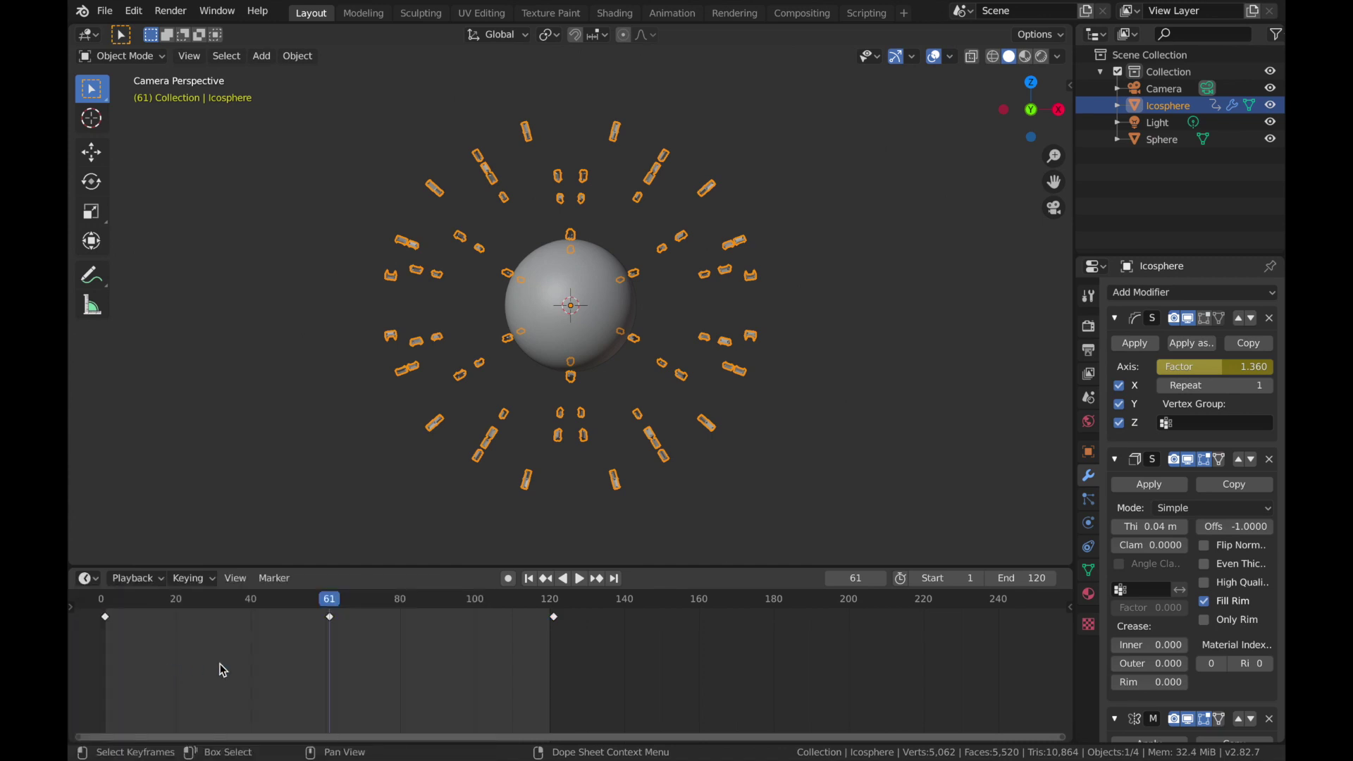
pyautogui.press('space')
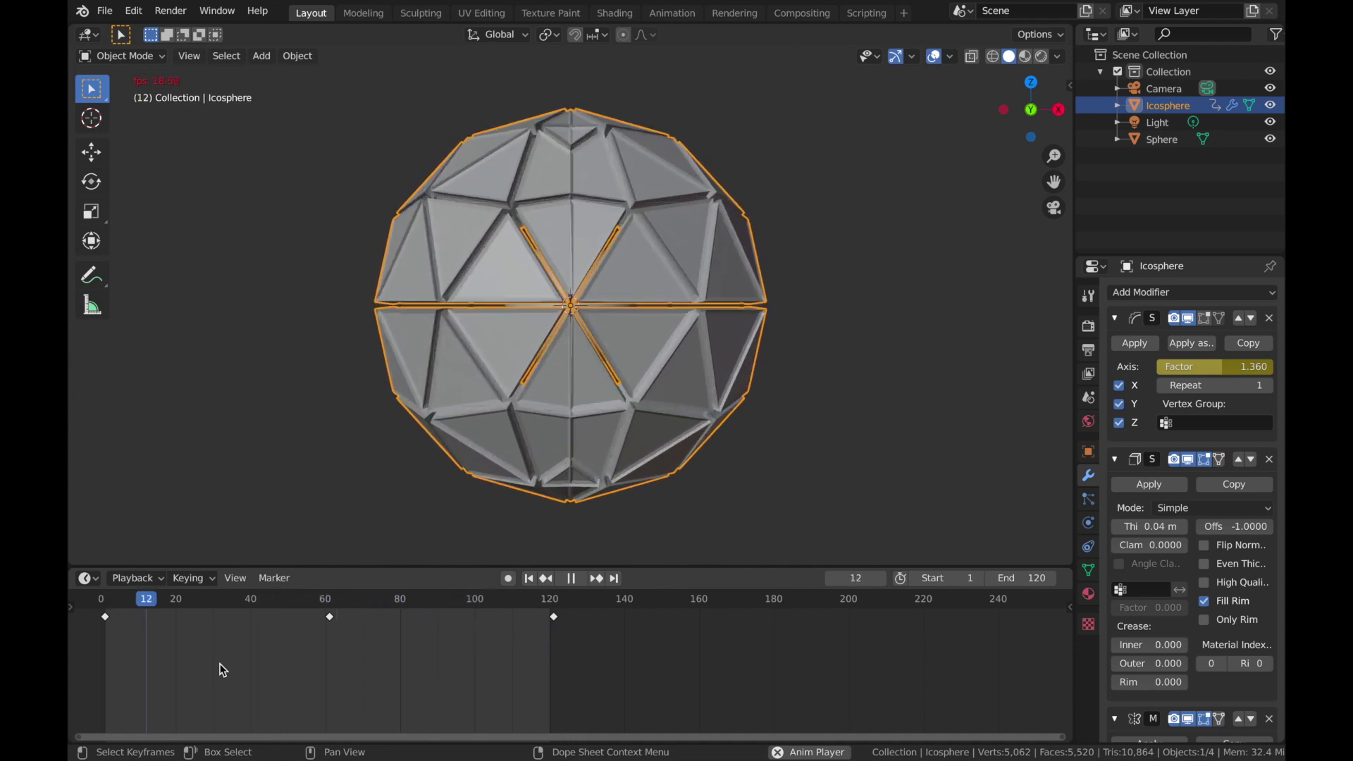
# Step: Set the modifier Factor to 0.930 at frame 61, keyframe it, and replay from frame 1
pyautogui.press('space')
pyautogui.click(330, 603)
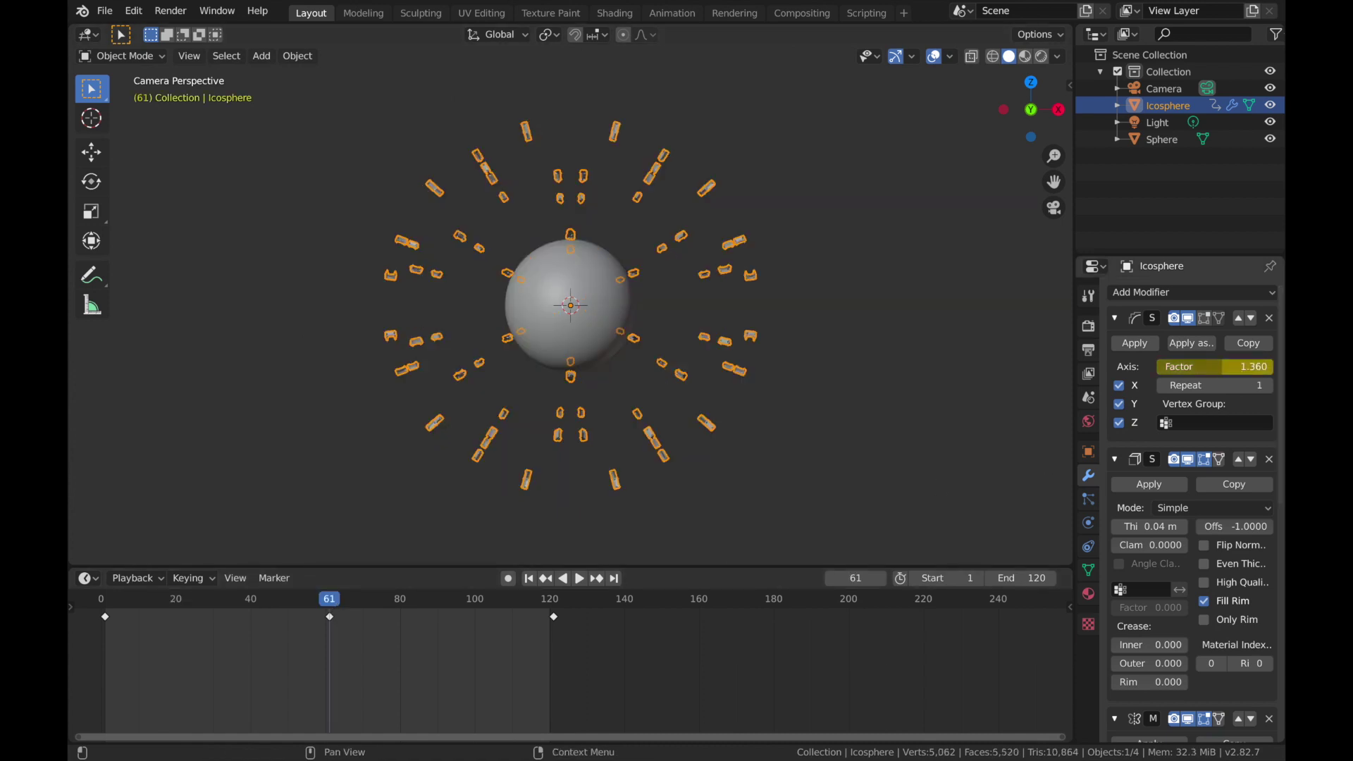
pyautogui.moveTo(1221, 367)
pyautogui.mouseDown()
pyautogui.moveTo(1198, 367)
pyautogui.moveTo(1221, 367)
pyautogui.mouseUp()
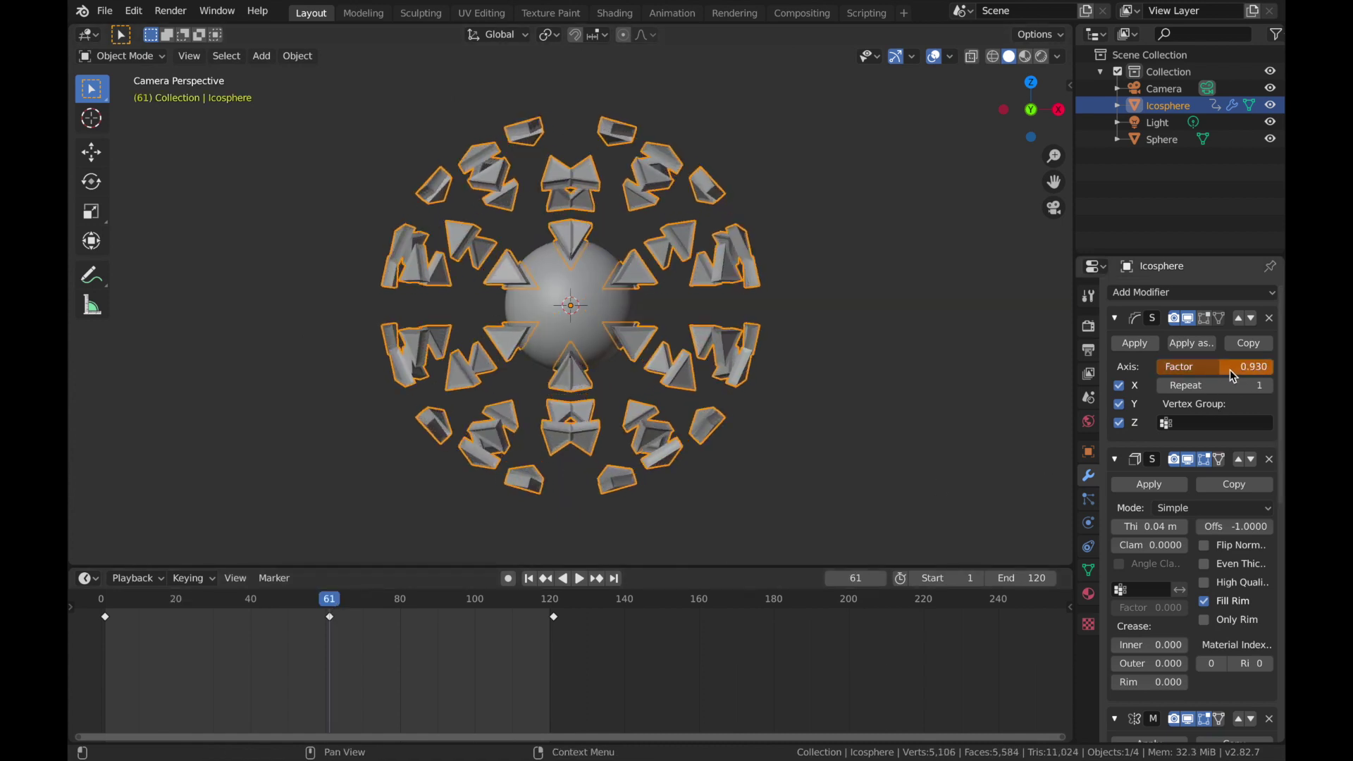
pyautogui.press('i')
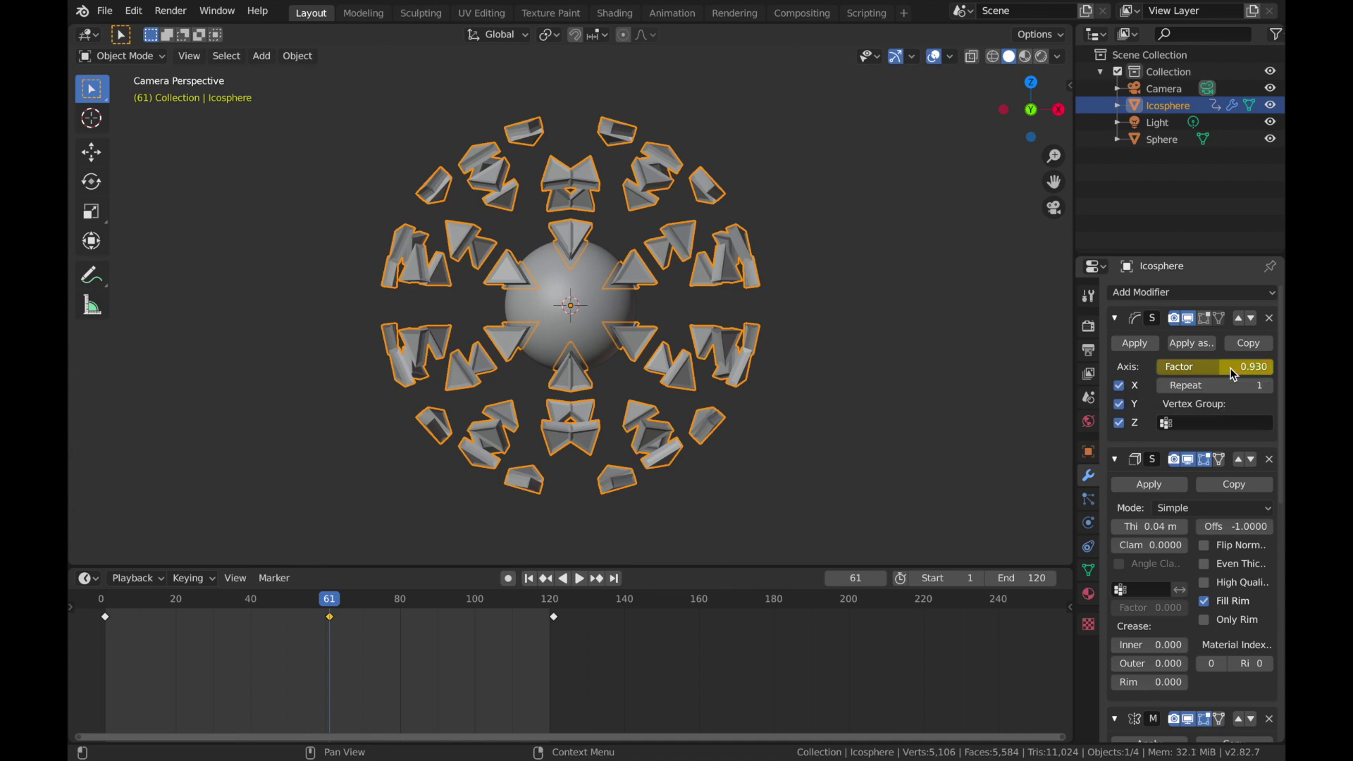
pyautogui.click(103, 606)
pyautogui.press('space')
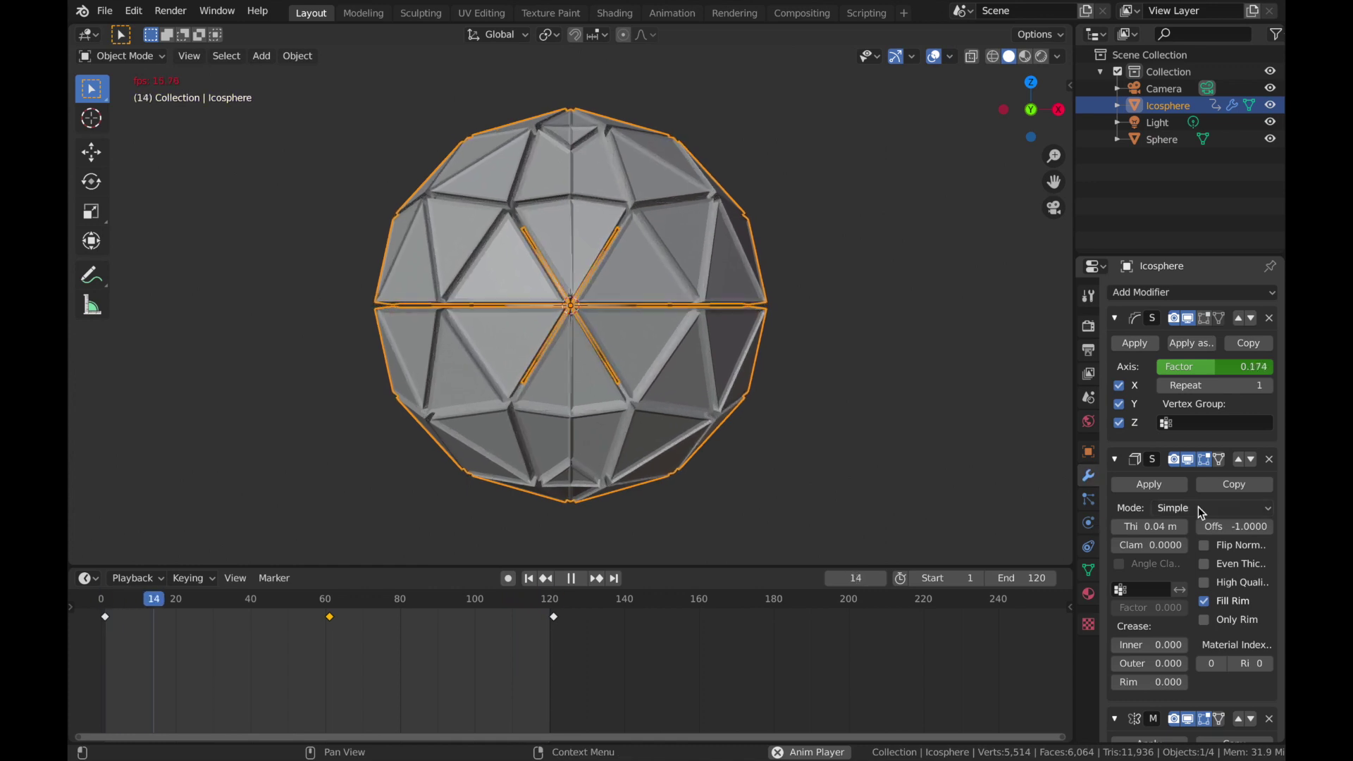
pyautogui.scroll(-15, 1199, 506)
# Step: Move the Mirror modifier below Wireframe in the Icosphere's stack and stop playback
pyautogui.scroll(4, 1277, 430)
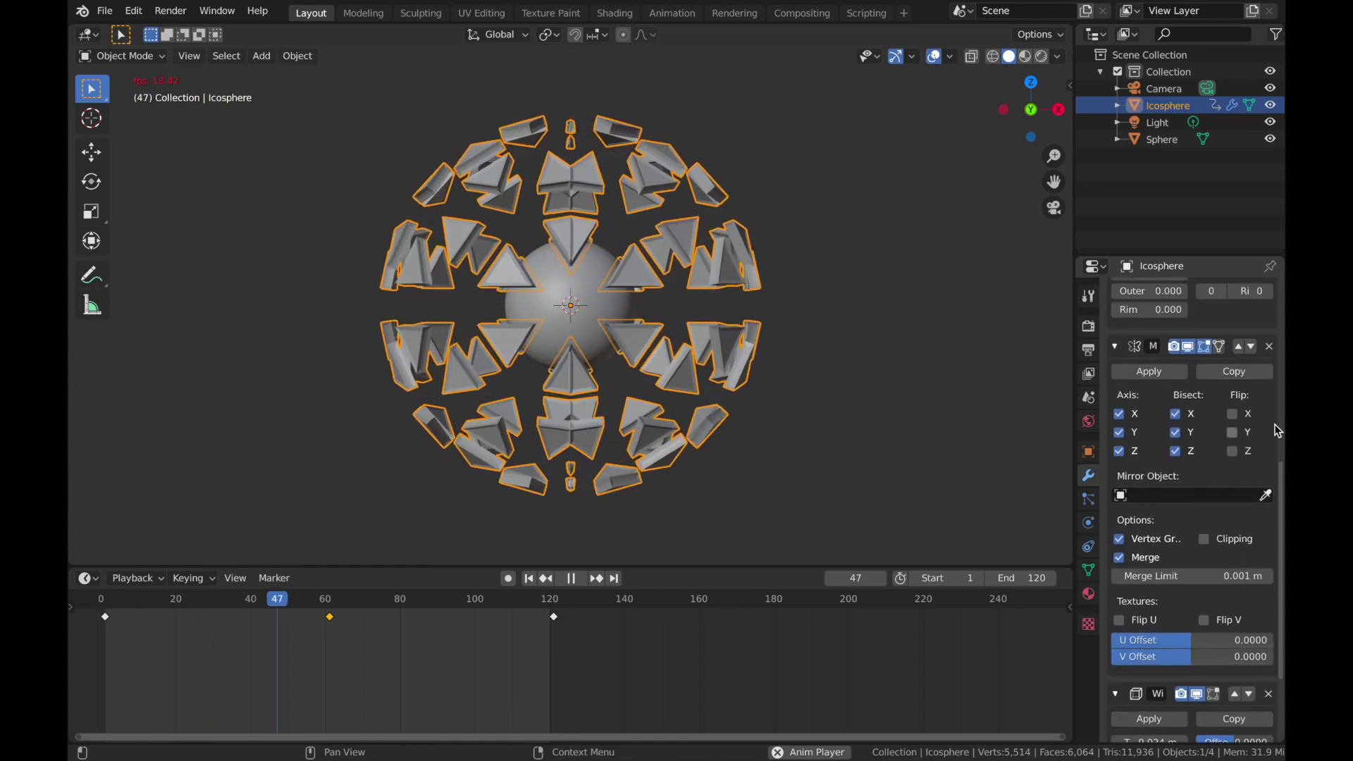
pyautogui.click(1251, 346)
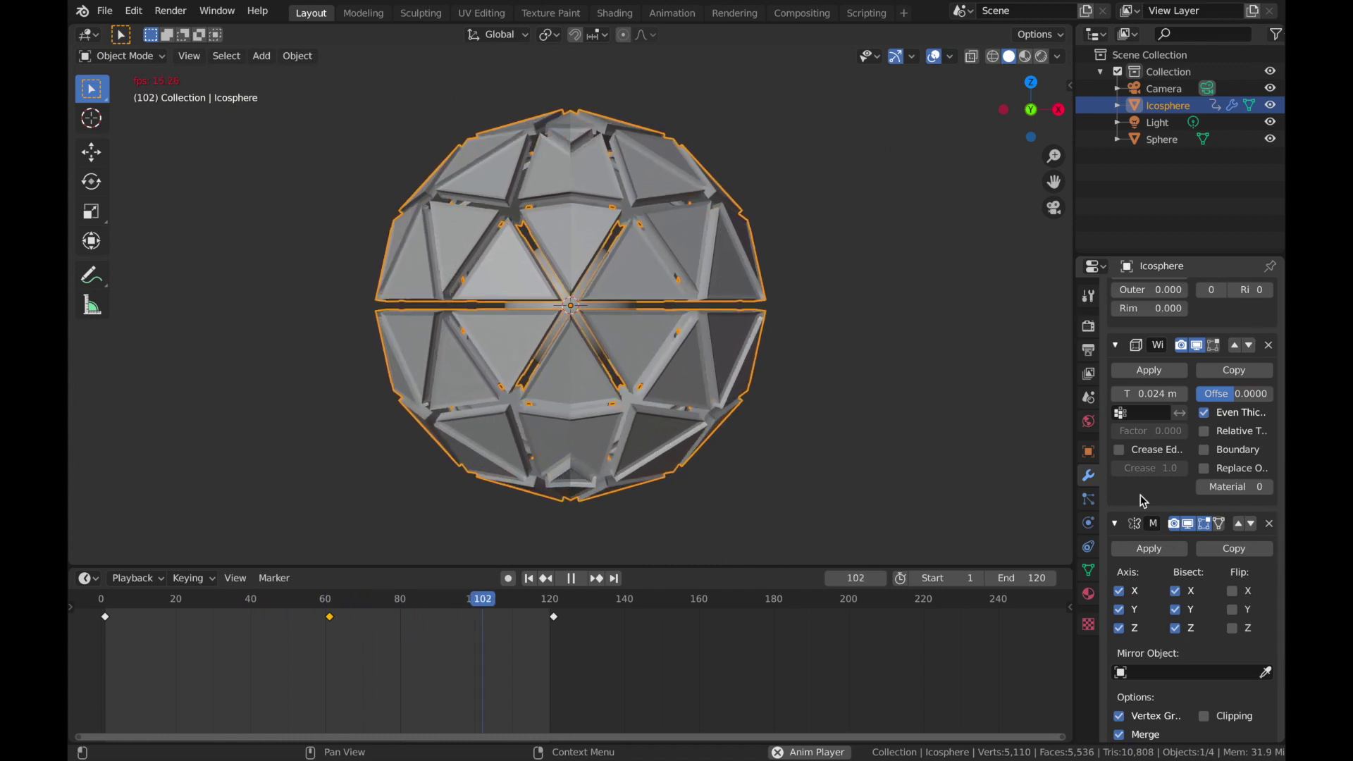
pyautogui.scroll(4, 1142, 465)
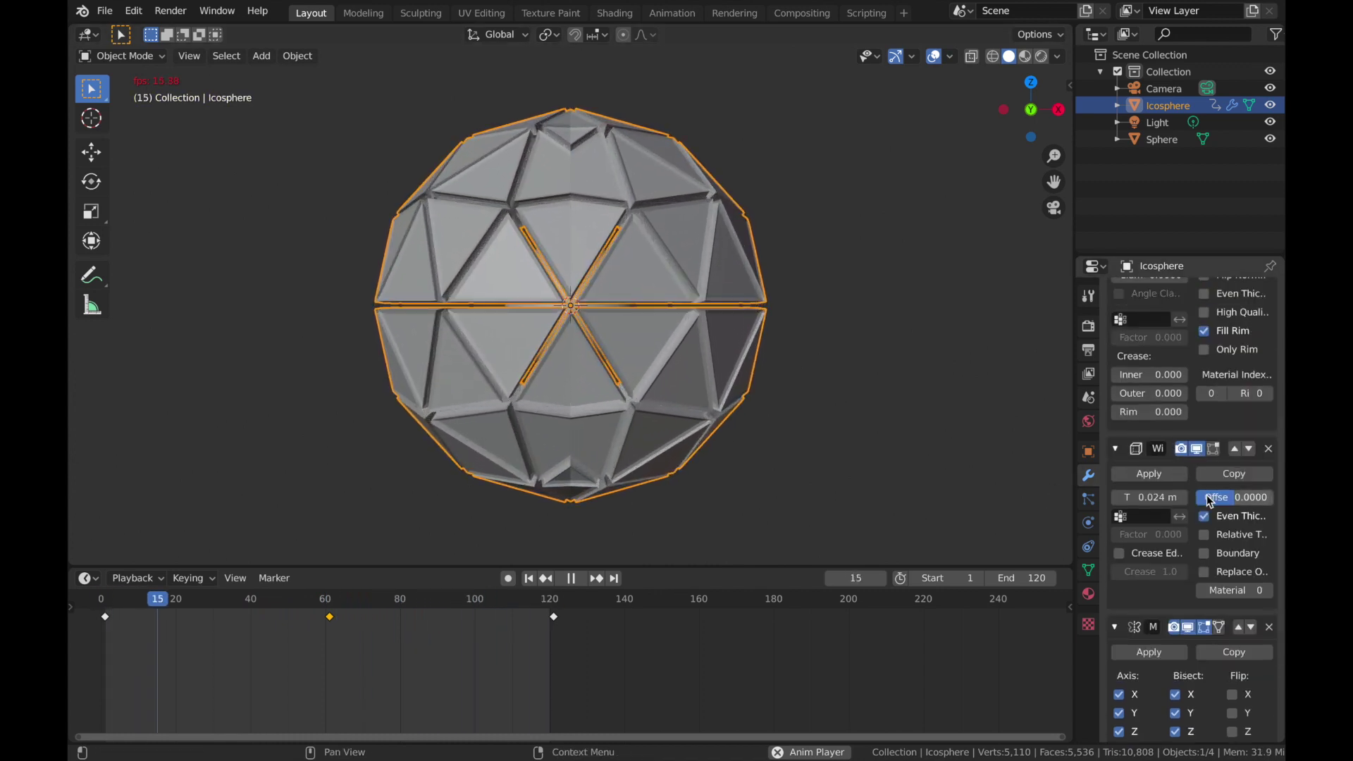
pyautogui.scroll(10, 1210, 500)
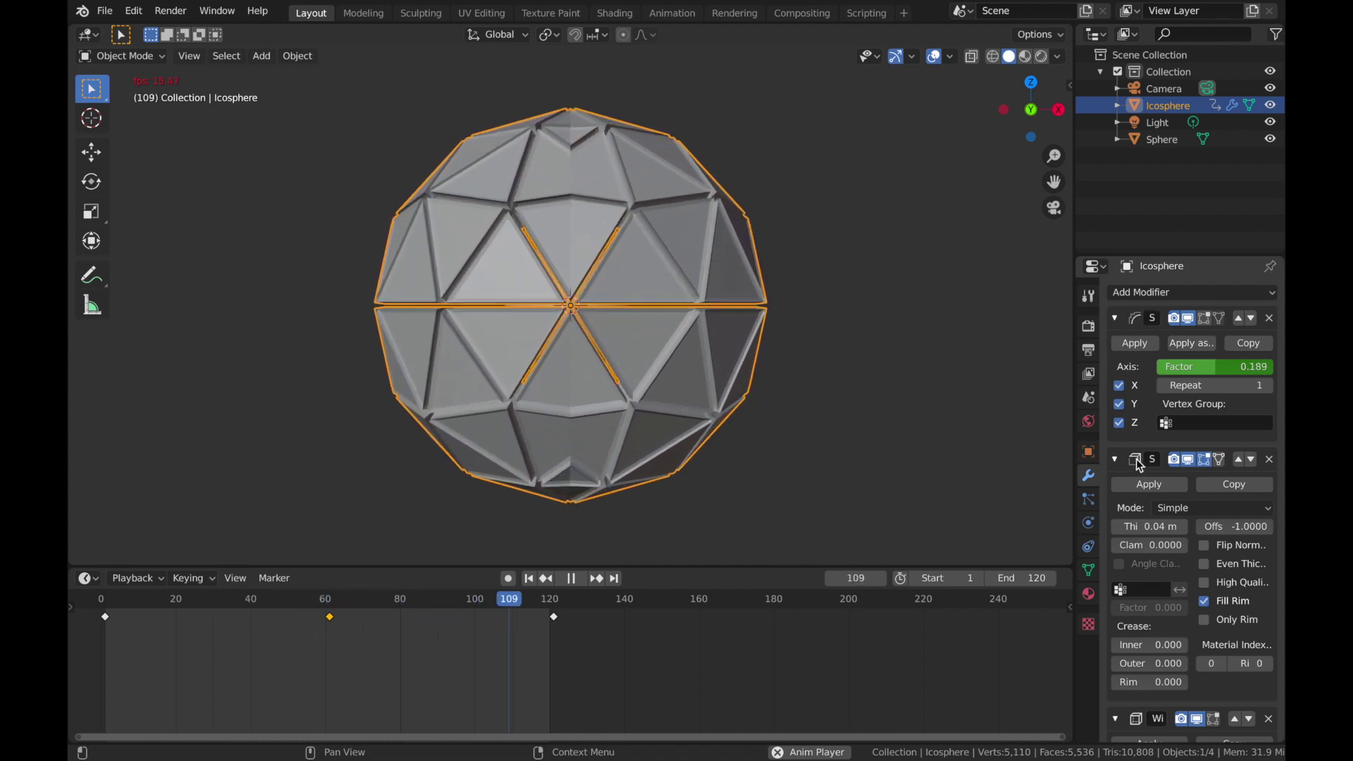
pyautogui.scroll(-3, 1139, 465)
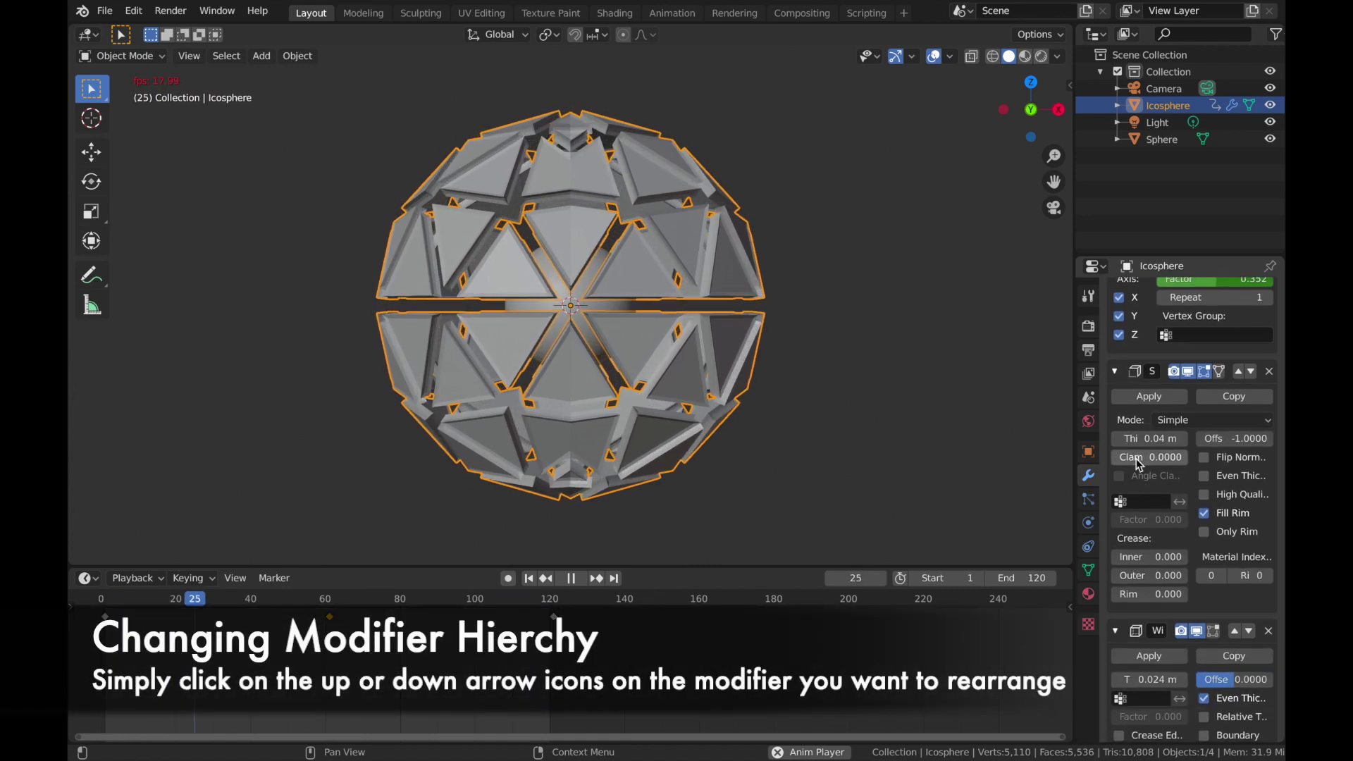
pyautogui.scroll(-6, 1135, 628)
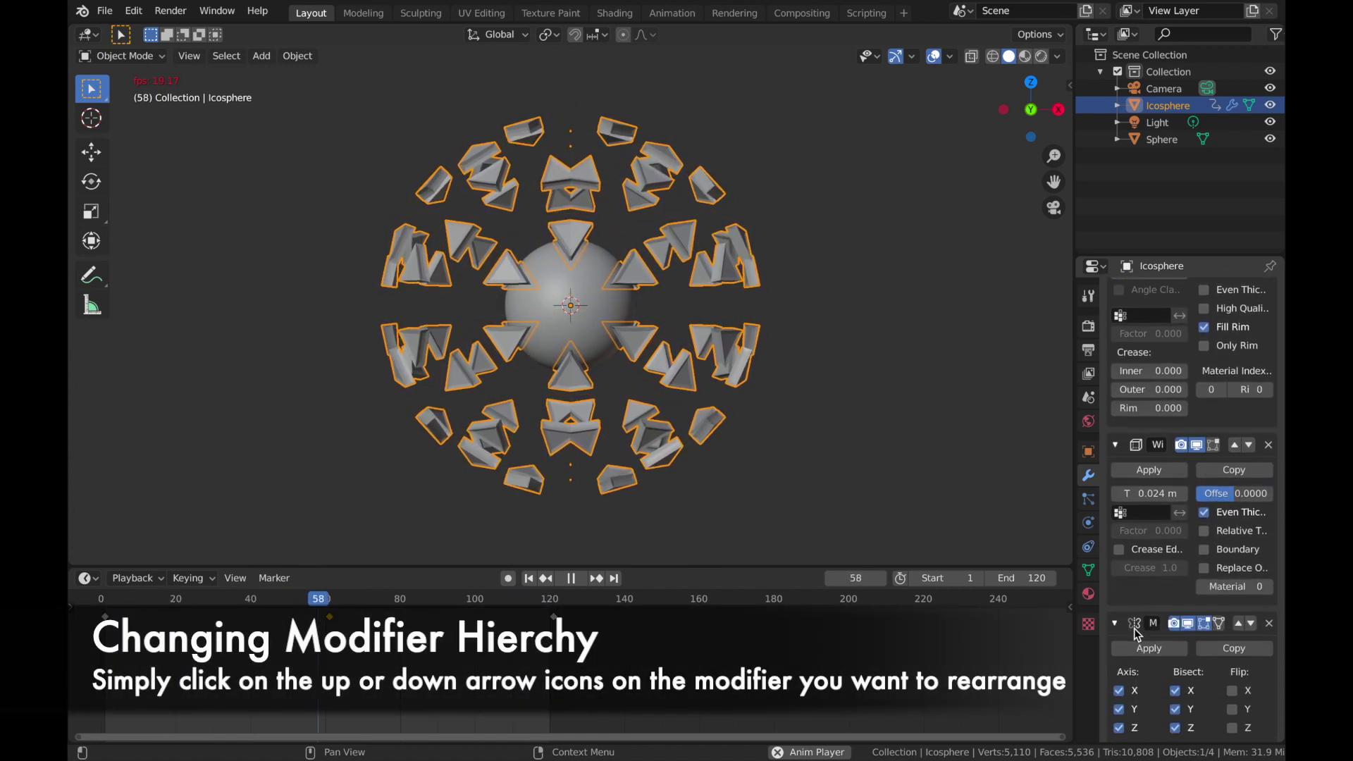
pyautogui.scroll(-1, 1137, 633)
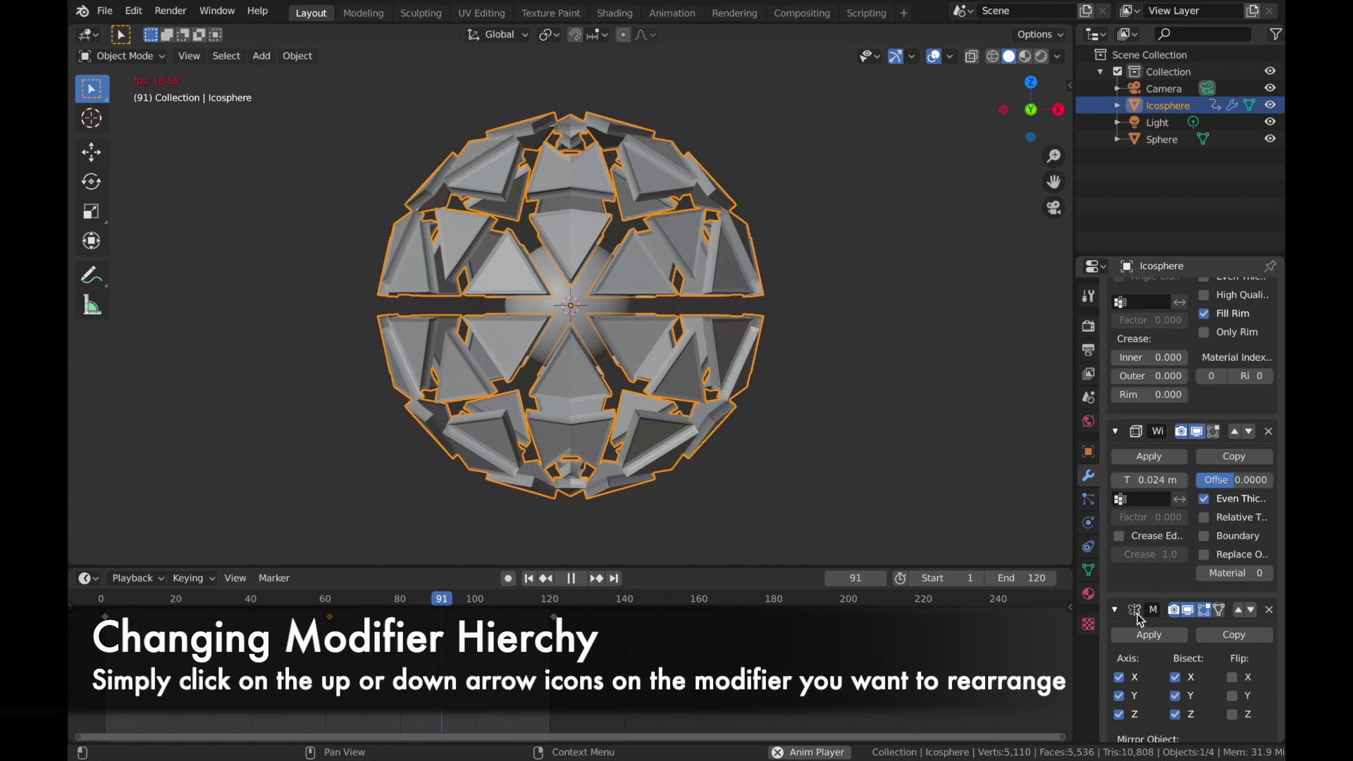
pyautogui.press('space')
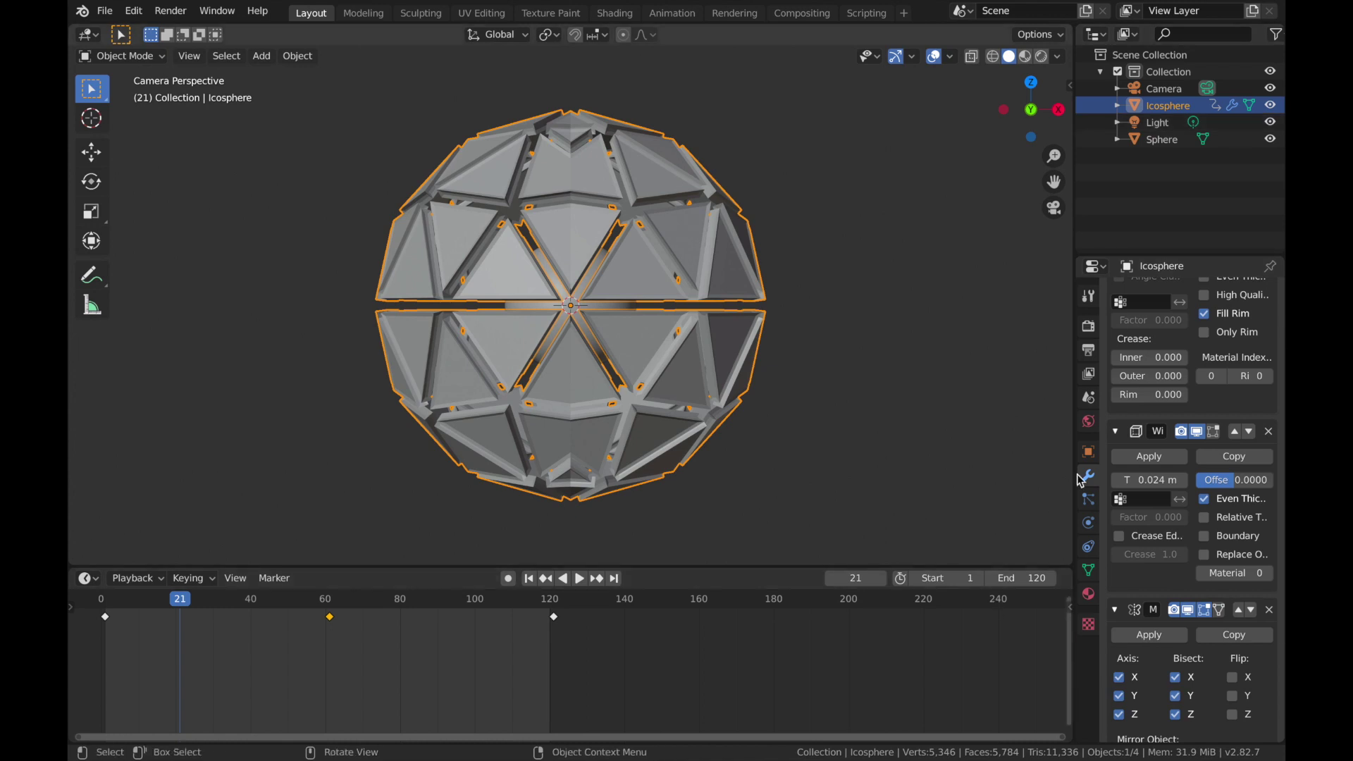
# Step: Keyframe the Icosphere's Z rotation at 0° on frame 21, then move to frame 101
pyautogui.click(1090, 452)
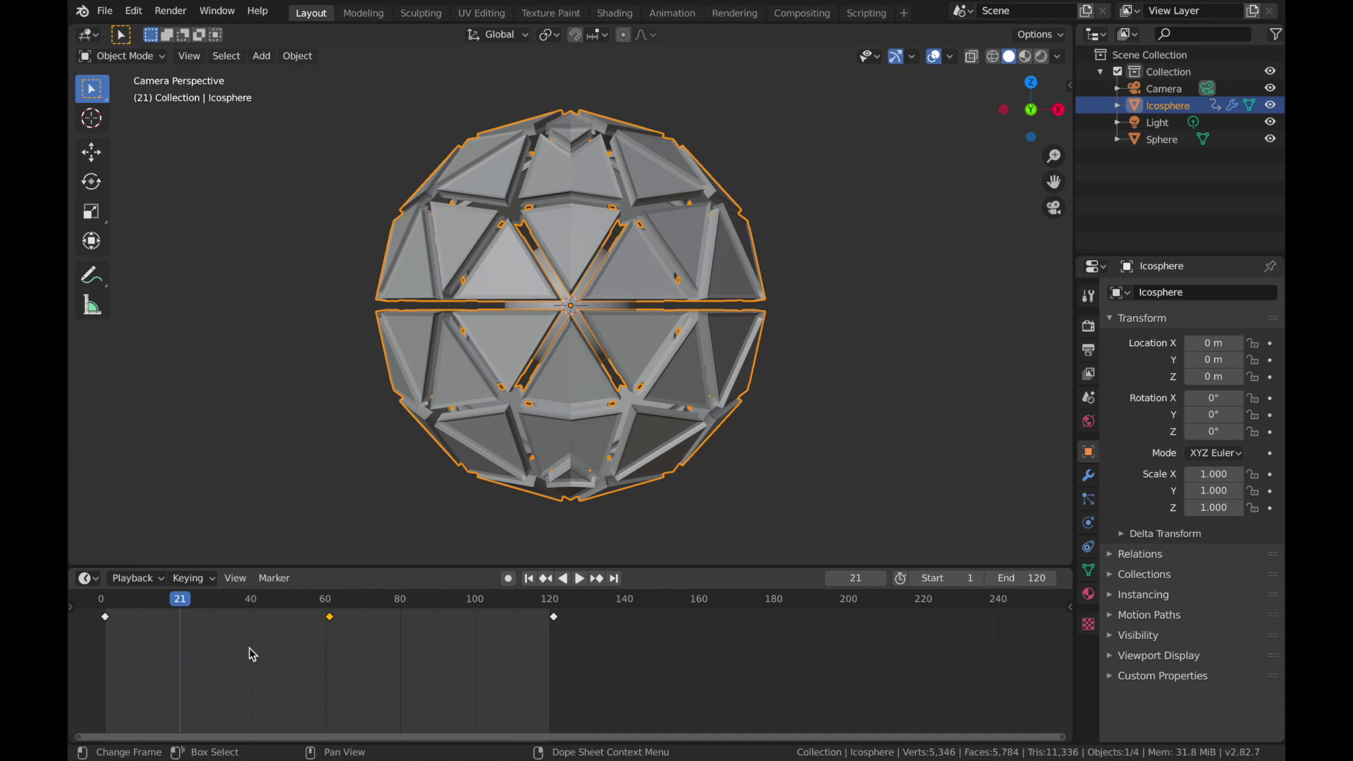
pyautogui.click(1271, 431)
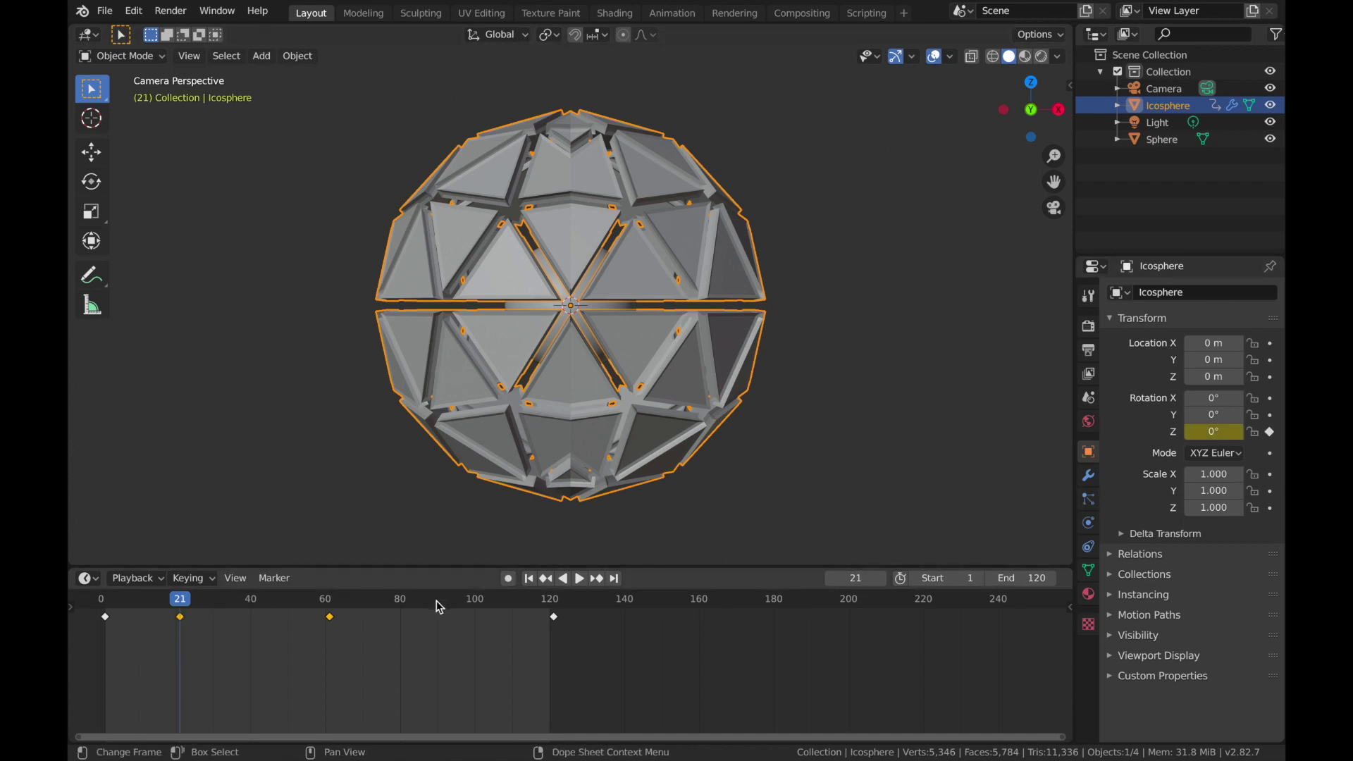
pyautogui.click(478, 603)
pyautogui.press('space')
pyautogui.moveTo(477, 602); pyautogui.dragTo(480, 603)
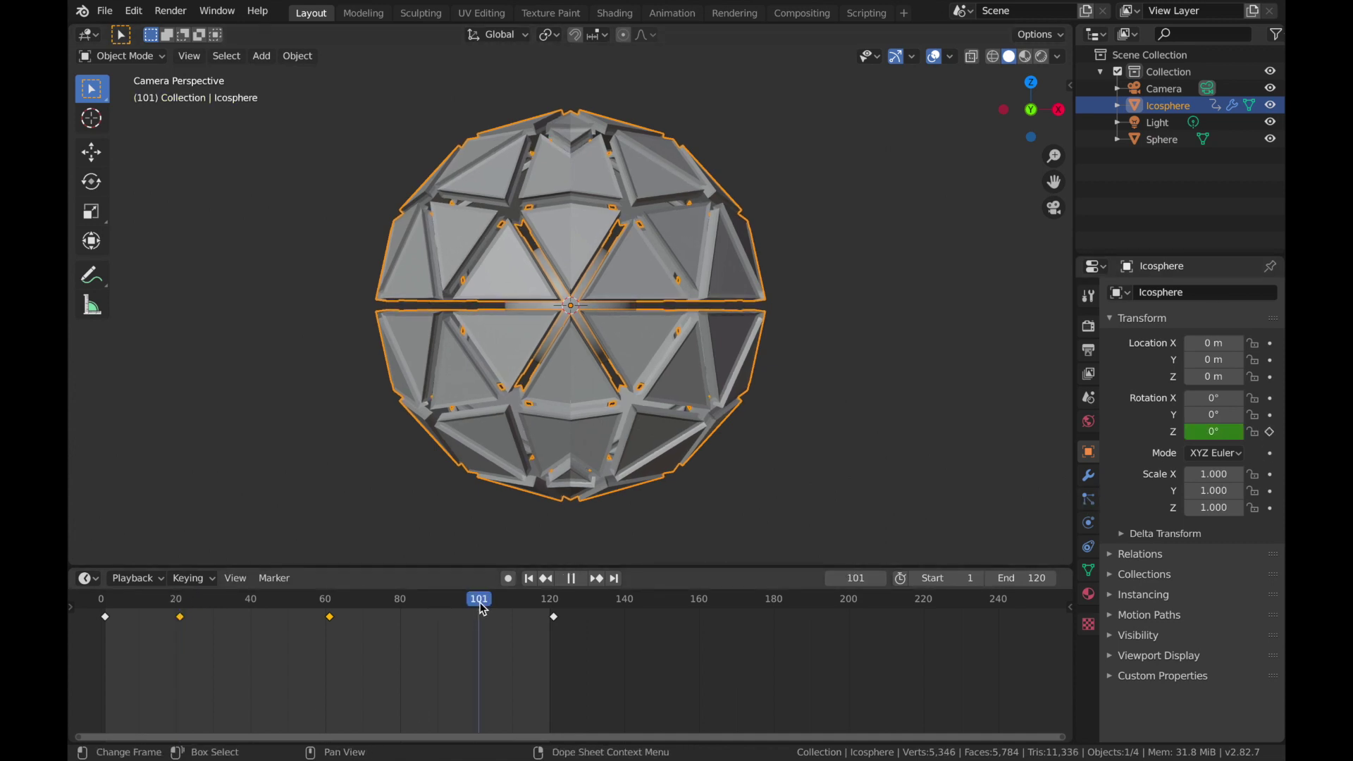
# Step: Keyframe a 720° Z rotation at frame 101, apply Bezier easing, and preview the spin
pyautogui.click(1210, 429)
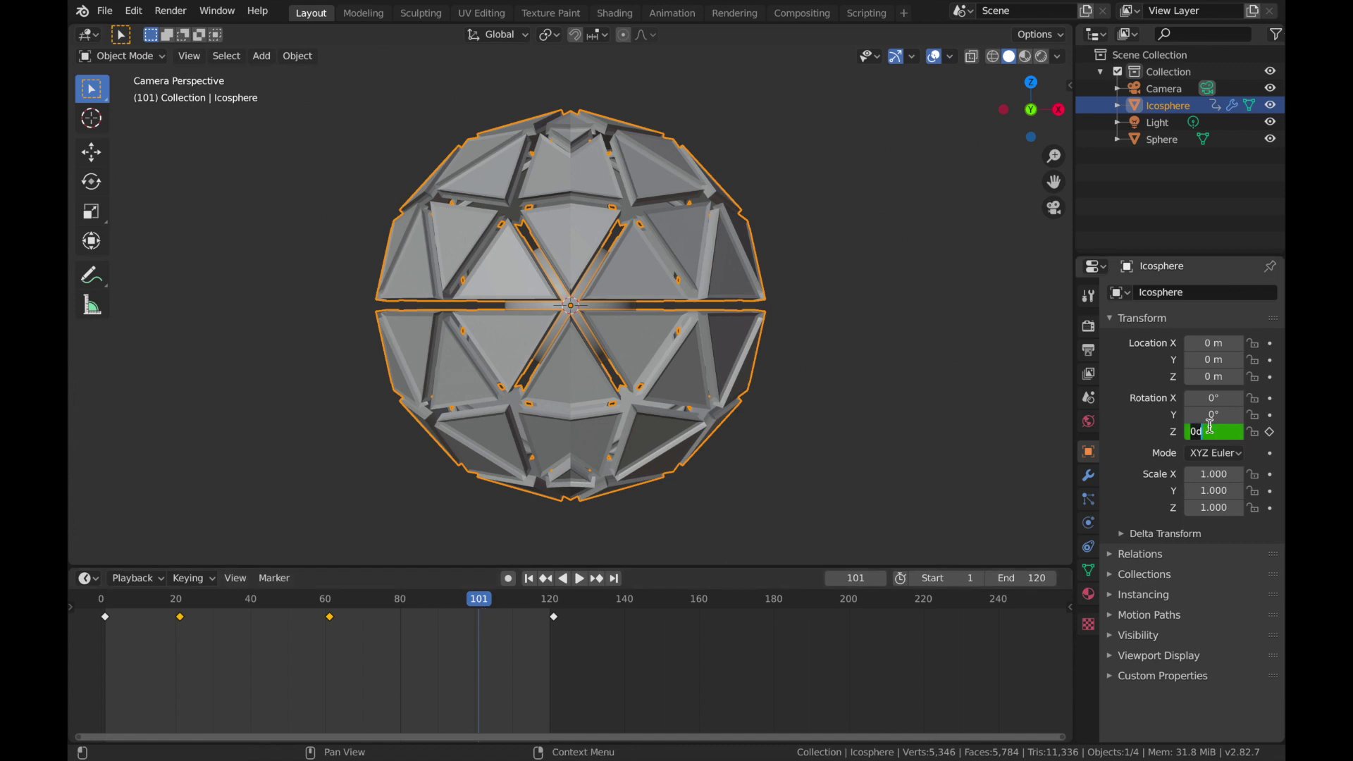
pyautogui.press('i')
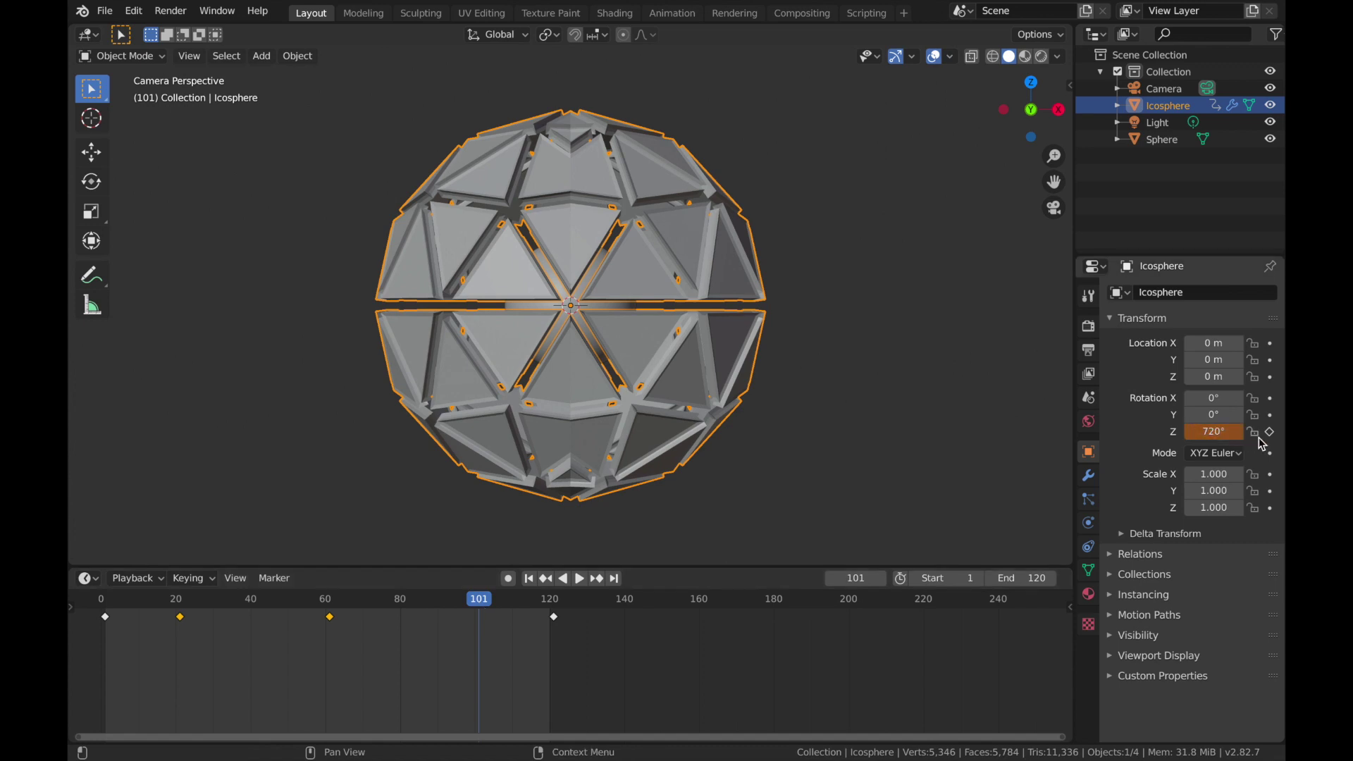
pyautogui.click(1269, 432)
pyautogui.click(269, 689)
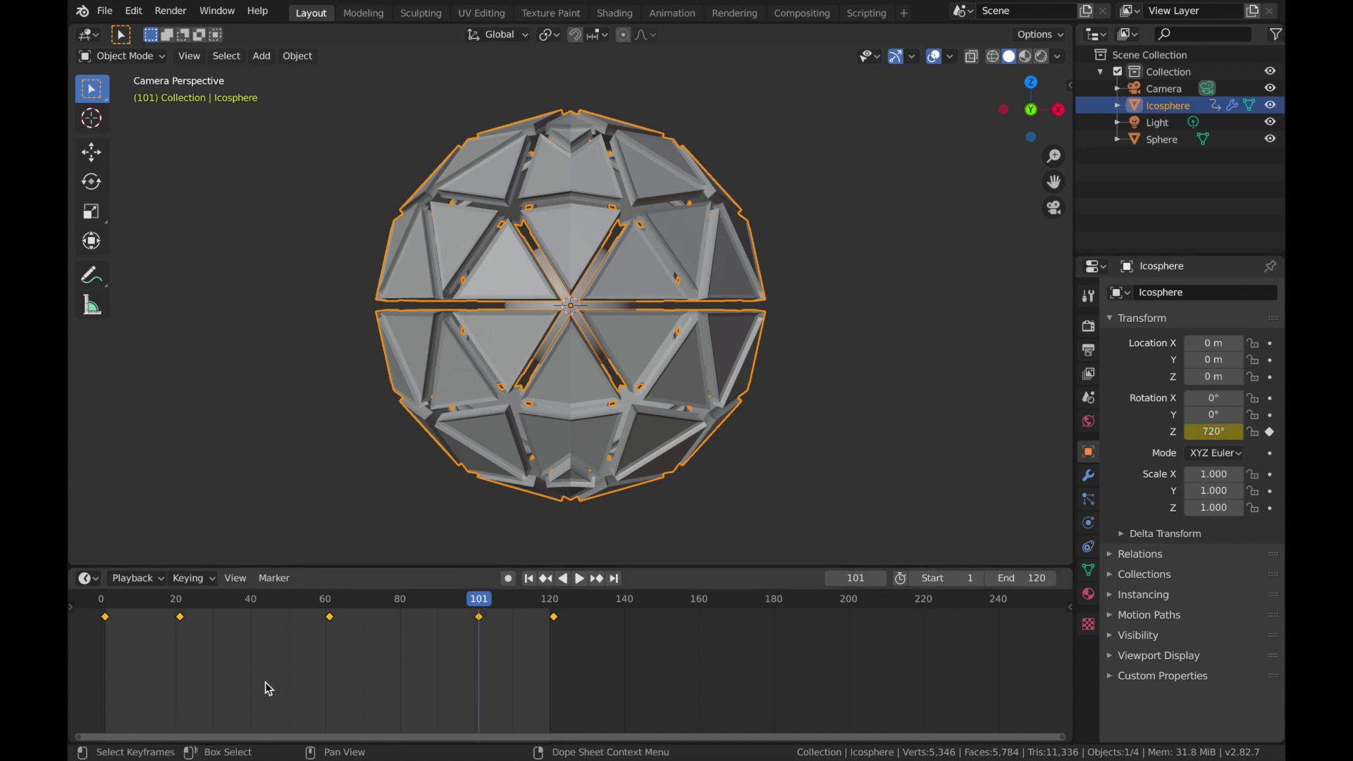
pyautogui.press('t')
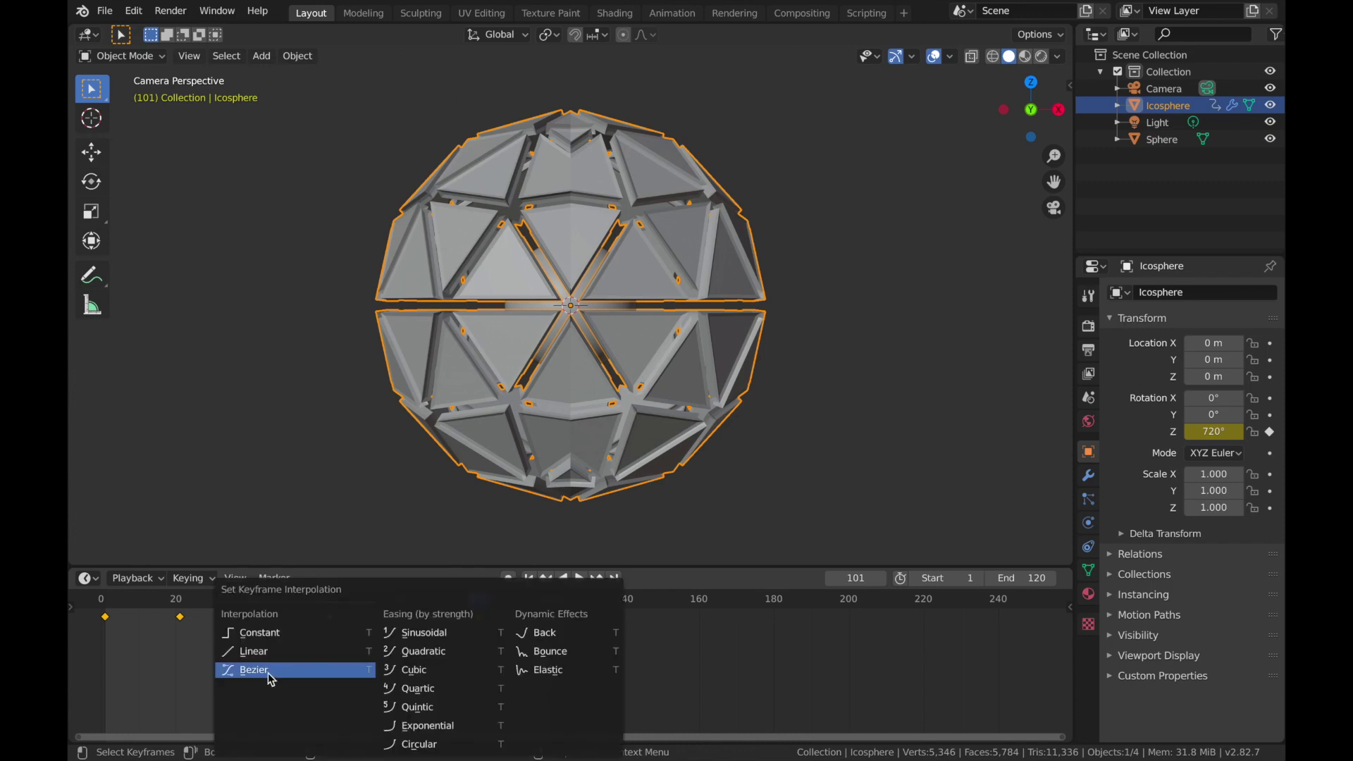
pyautogui.click(268, 670)
pyautogui.press('space')
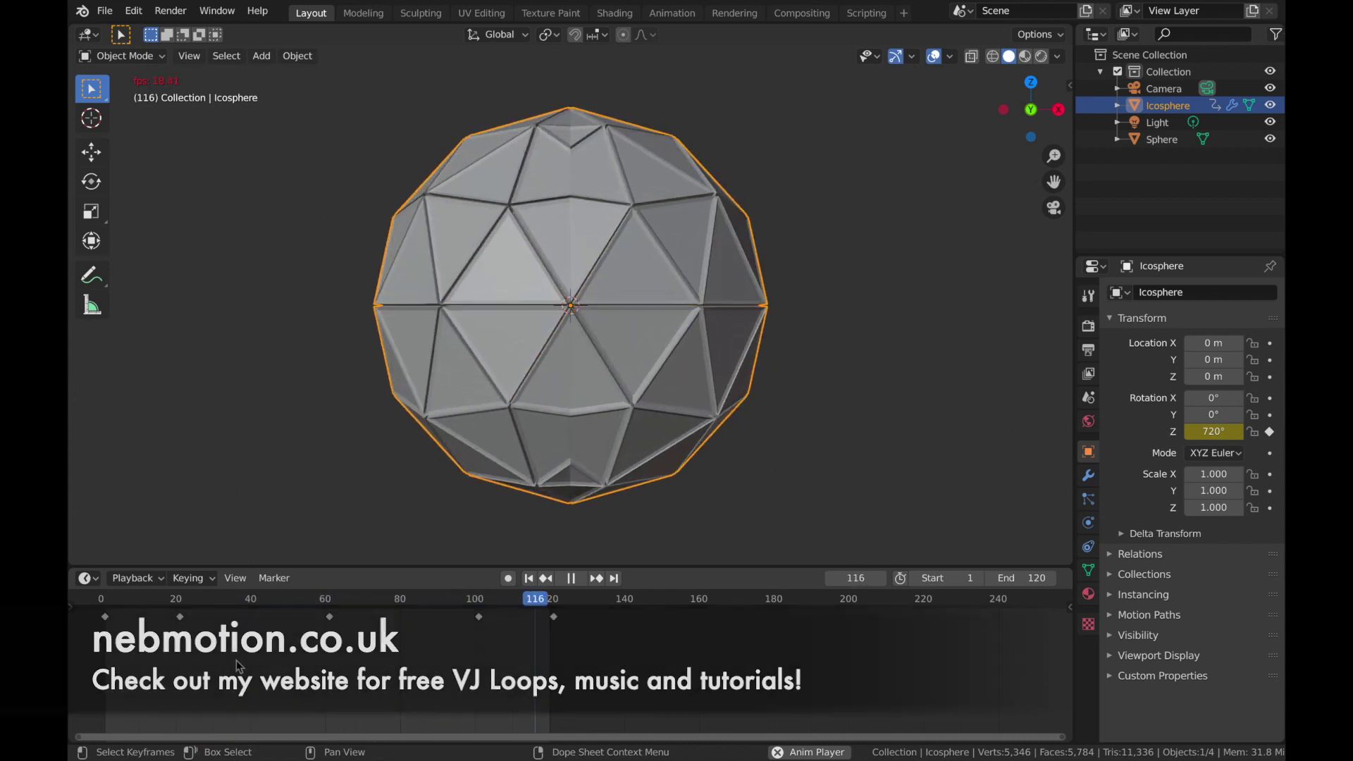
pyautogui.press('Escape')
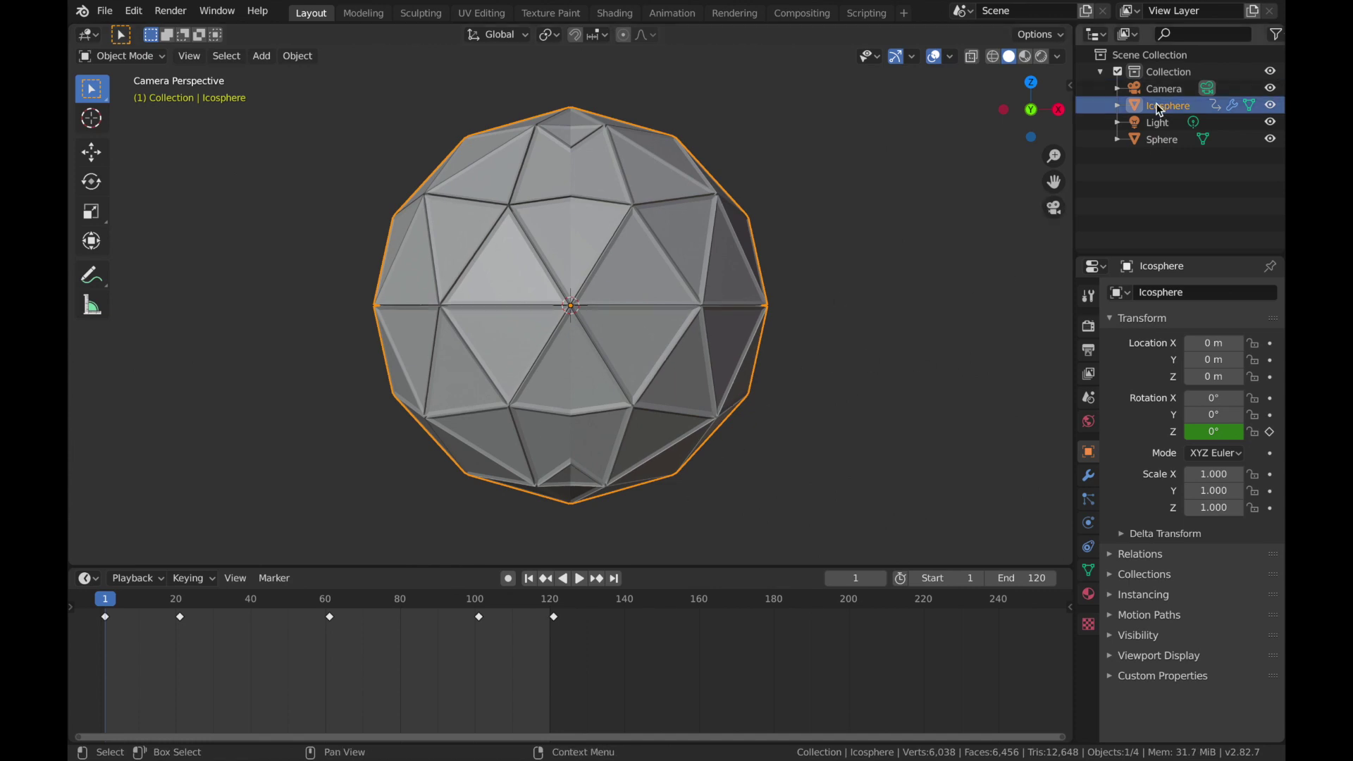
# Step: Select the inner Sphere in the Outliner and scrub the playhead to frame 61
pyautogui.click(1159, 139)
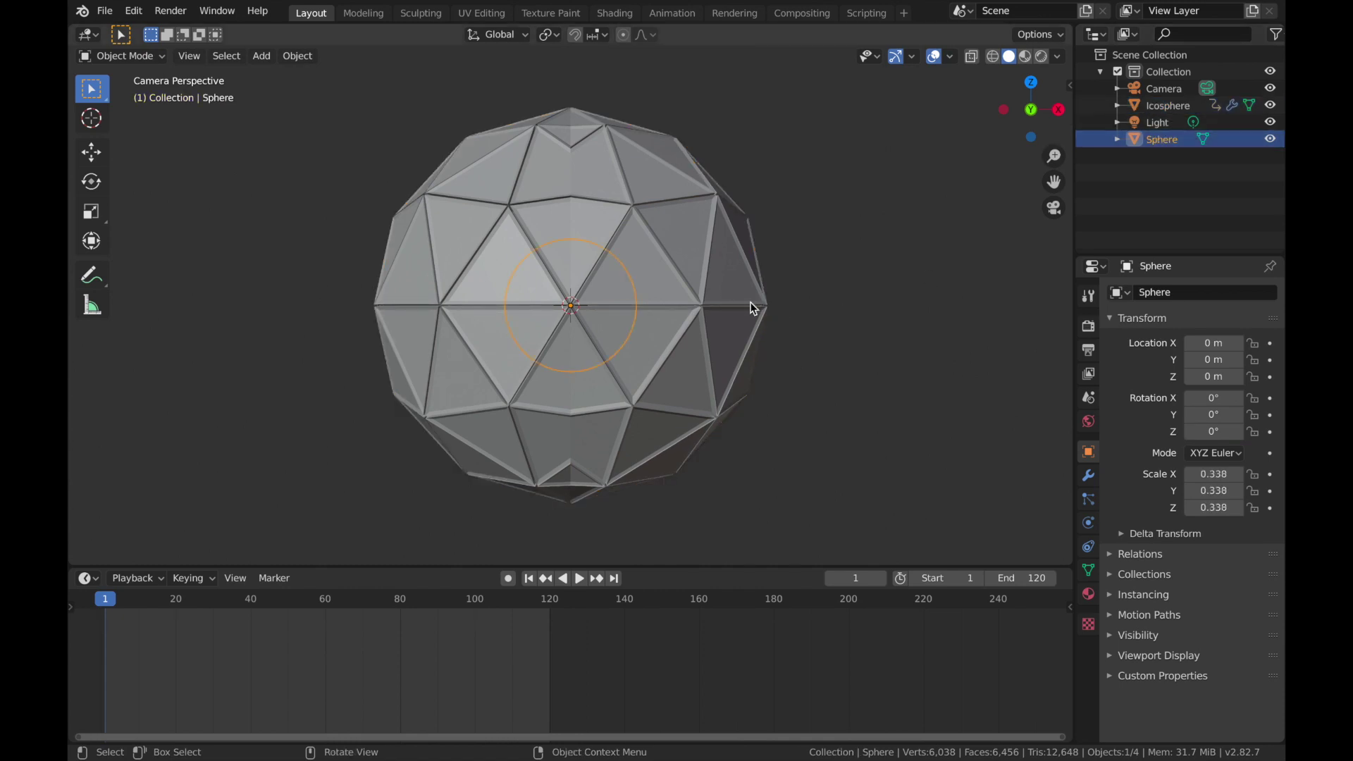
pyautogui.click(1170, 105)
pyautogui.click(1165, 139)
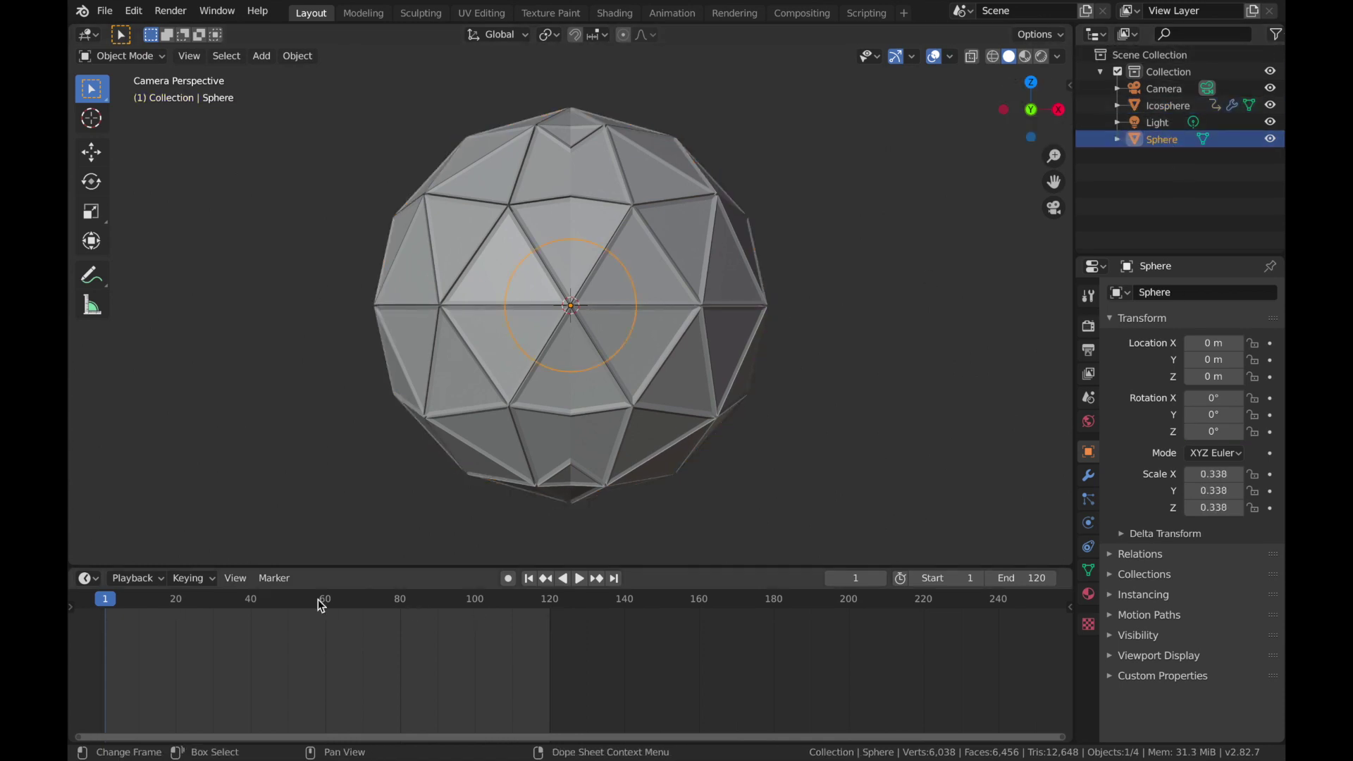
pyautogui.moveTo(108, 604); pyautogui.dragTo(332, 608)
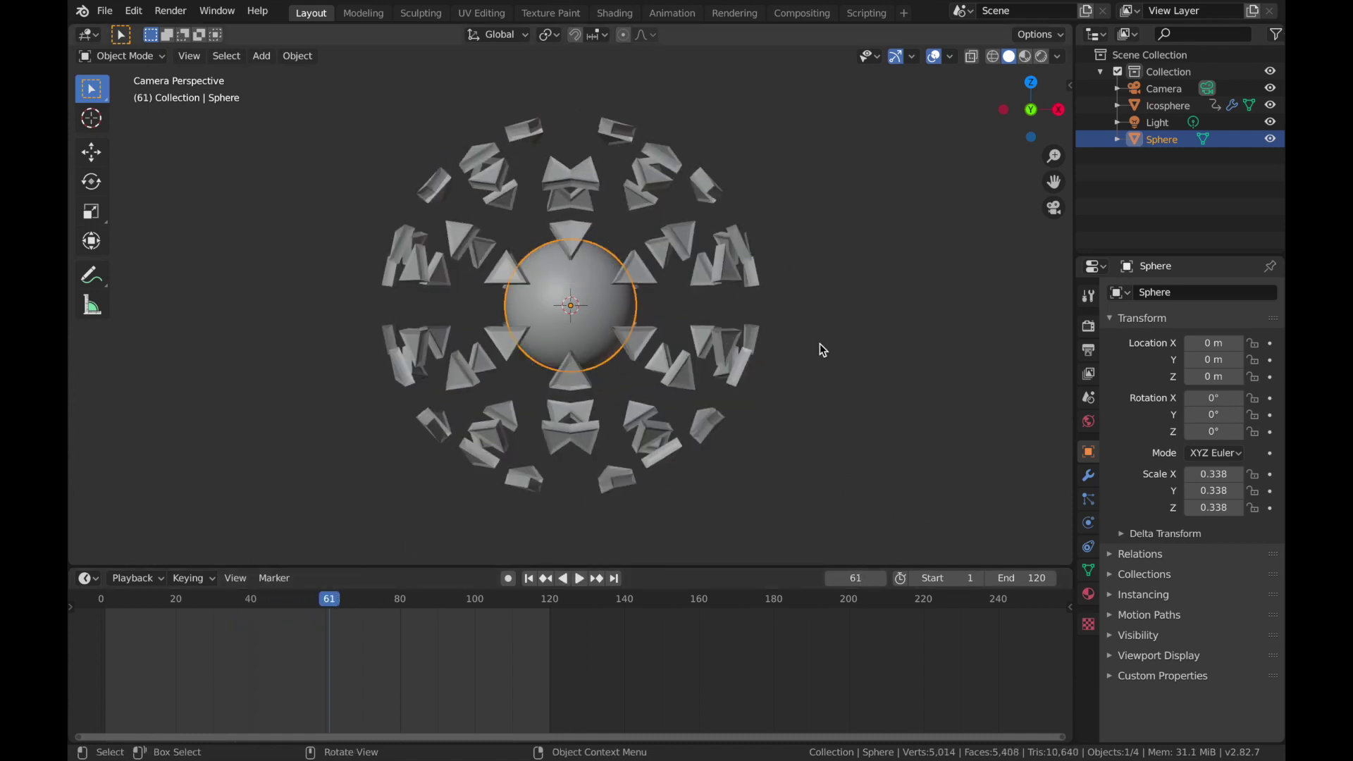
pyautogui.press('z')
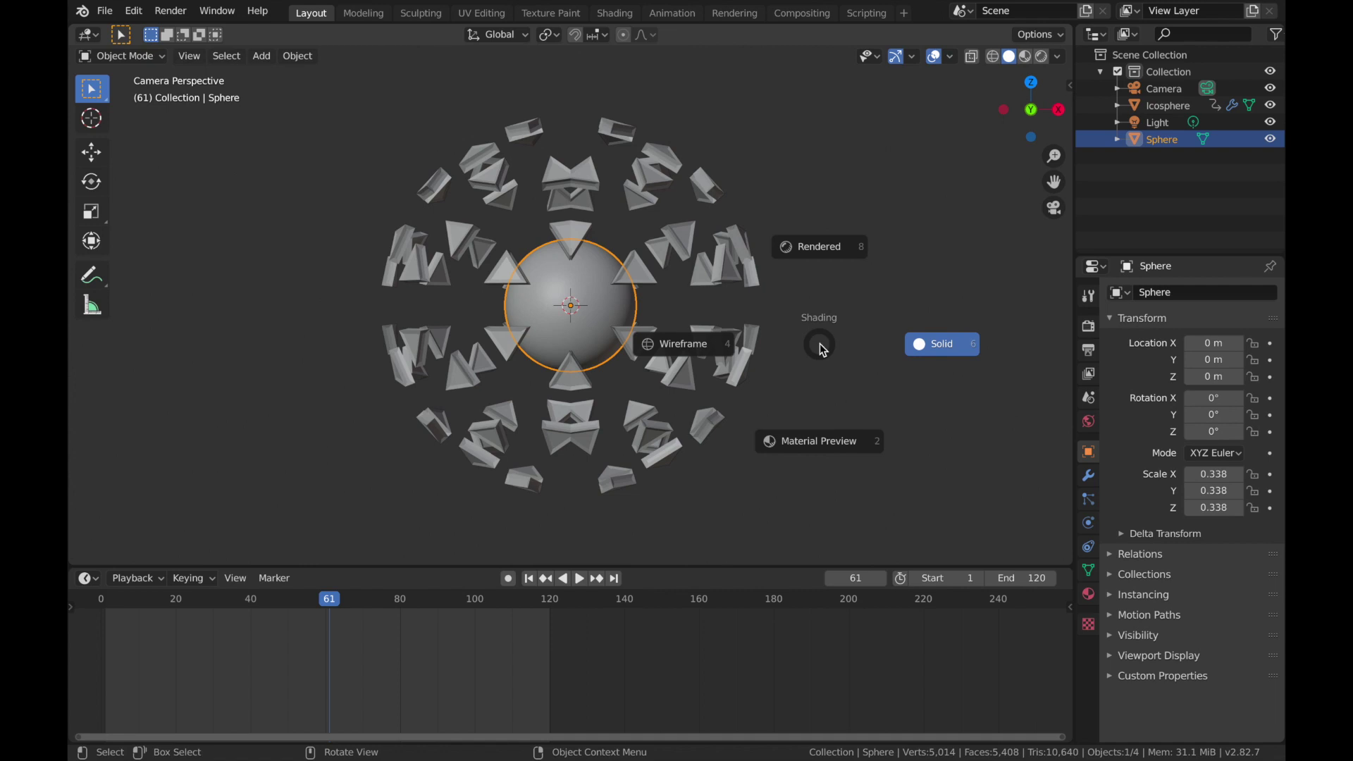
# Step: Switch to Rendered shading and darken the World background colour to near-black (V 0.053)
pyautogui.press('8')
pyautogui.click(1089, 421)
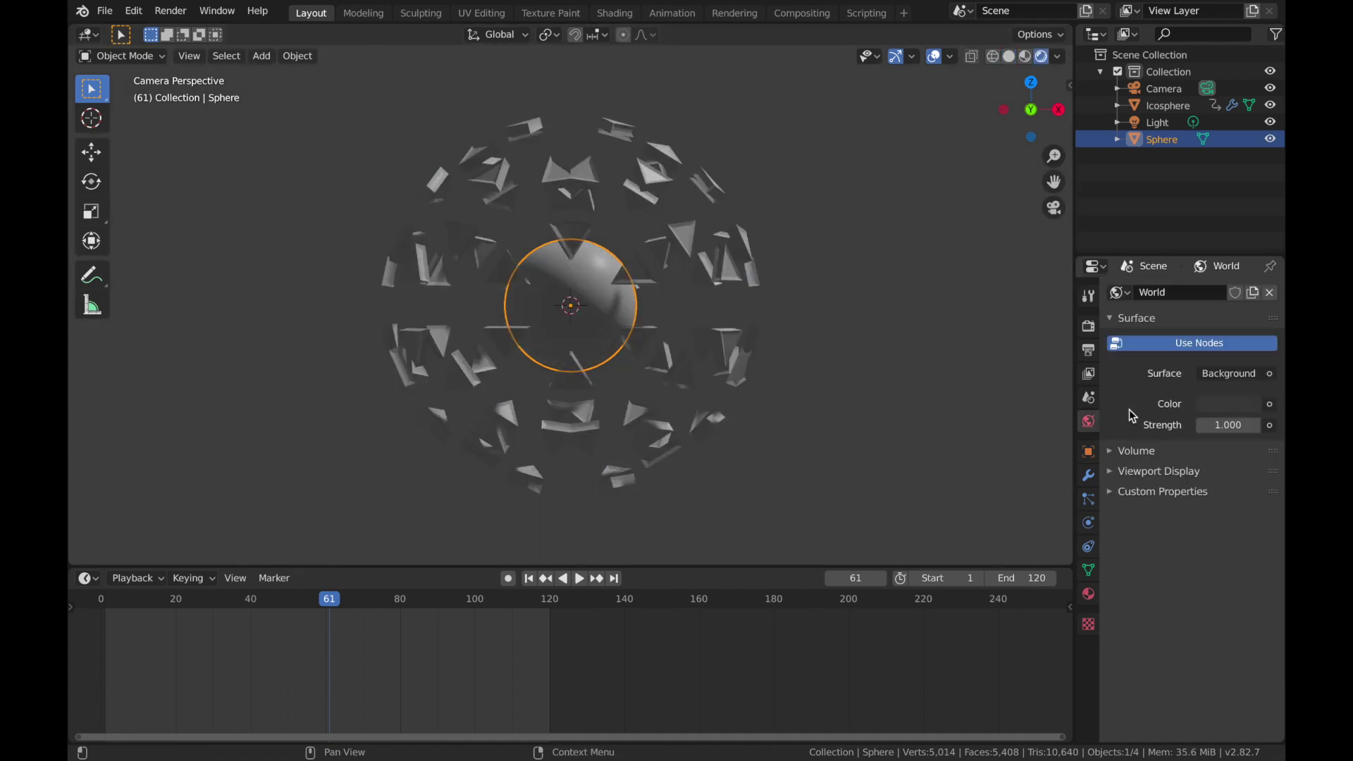
pyautogui.click(1235, 407)
pyautogui.moveTo(1248, 258); pyautogui.dragTo(1247, 285)
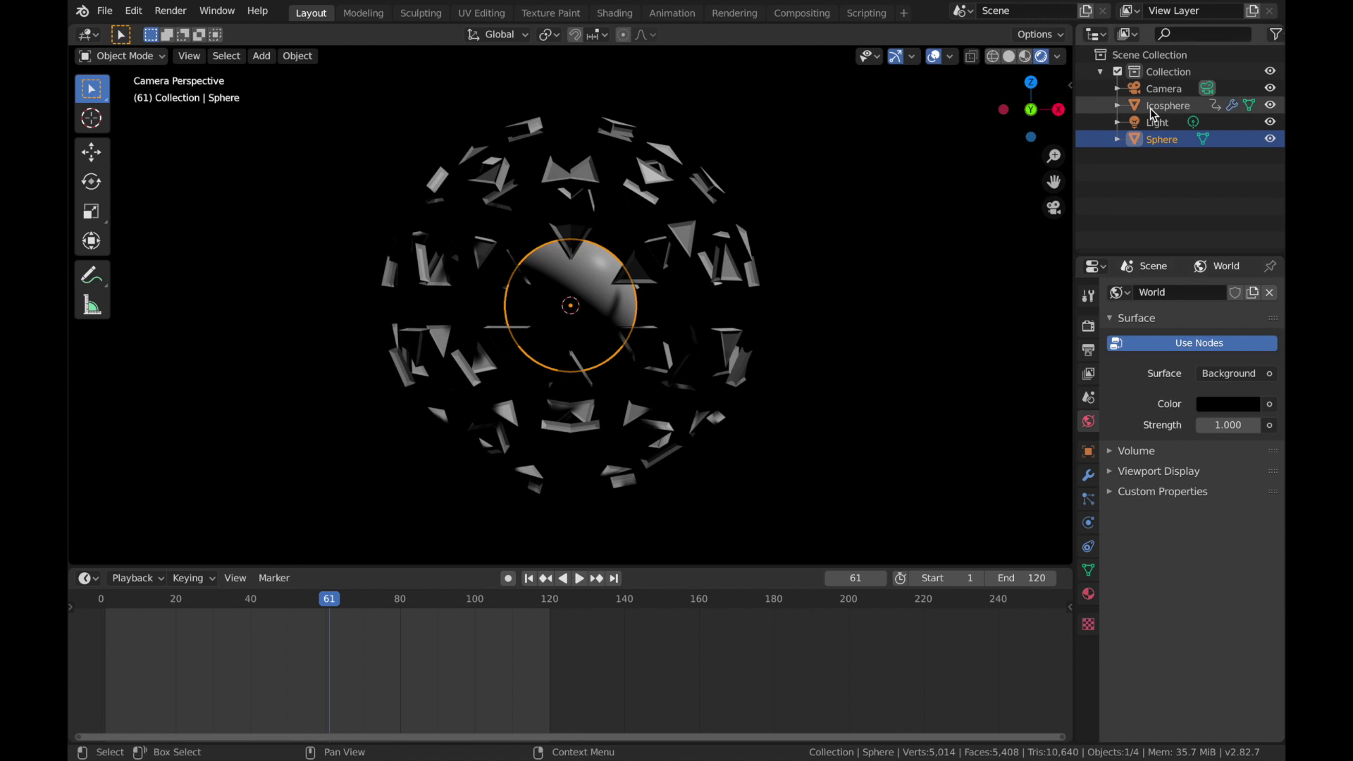
pyautogui.click(1089, 595)
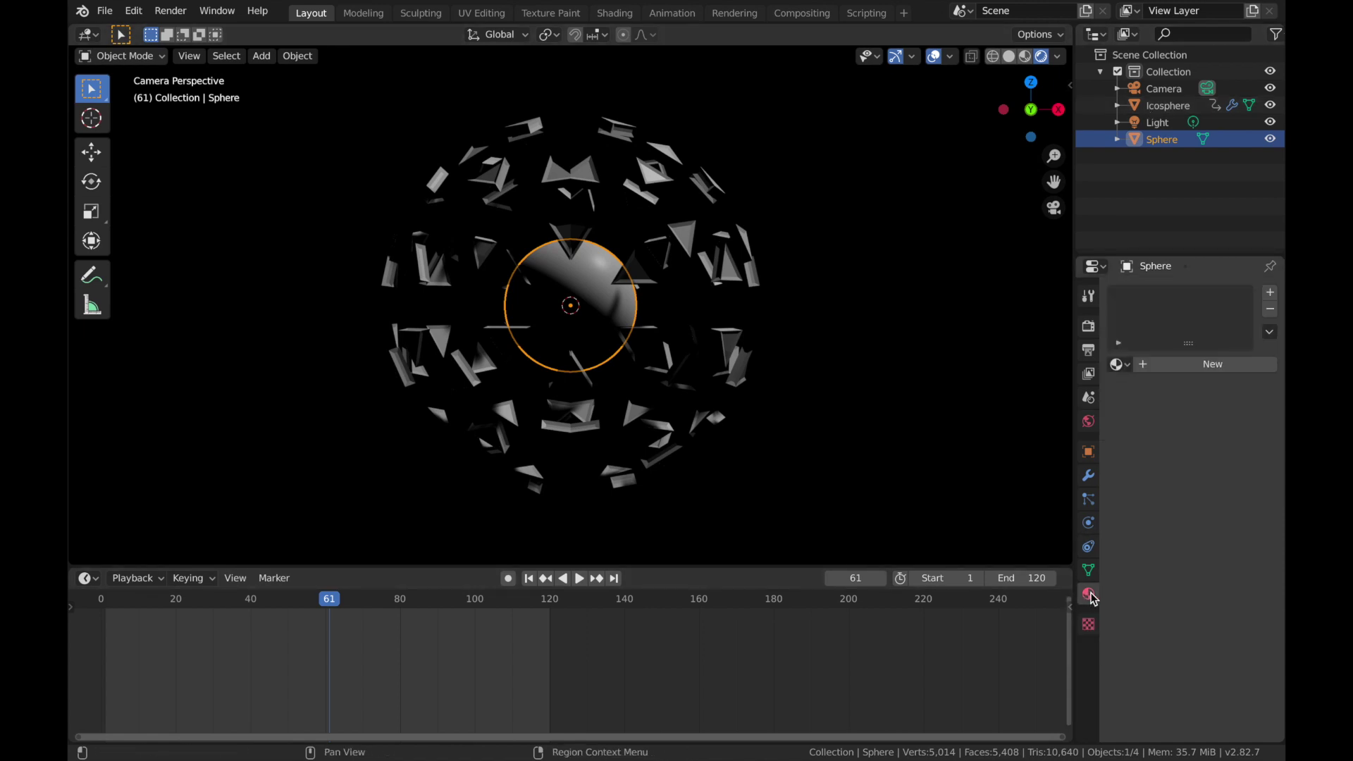
# Step: Create a new Sphere material with a cyan Emission shader at Strength 20
pyautogui.click(1172, 366)
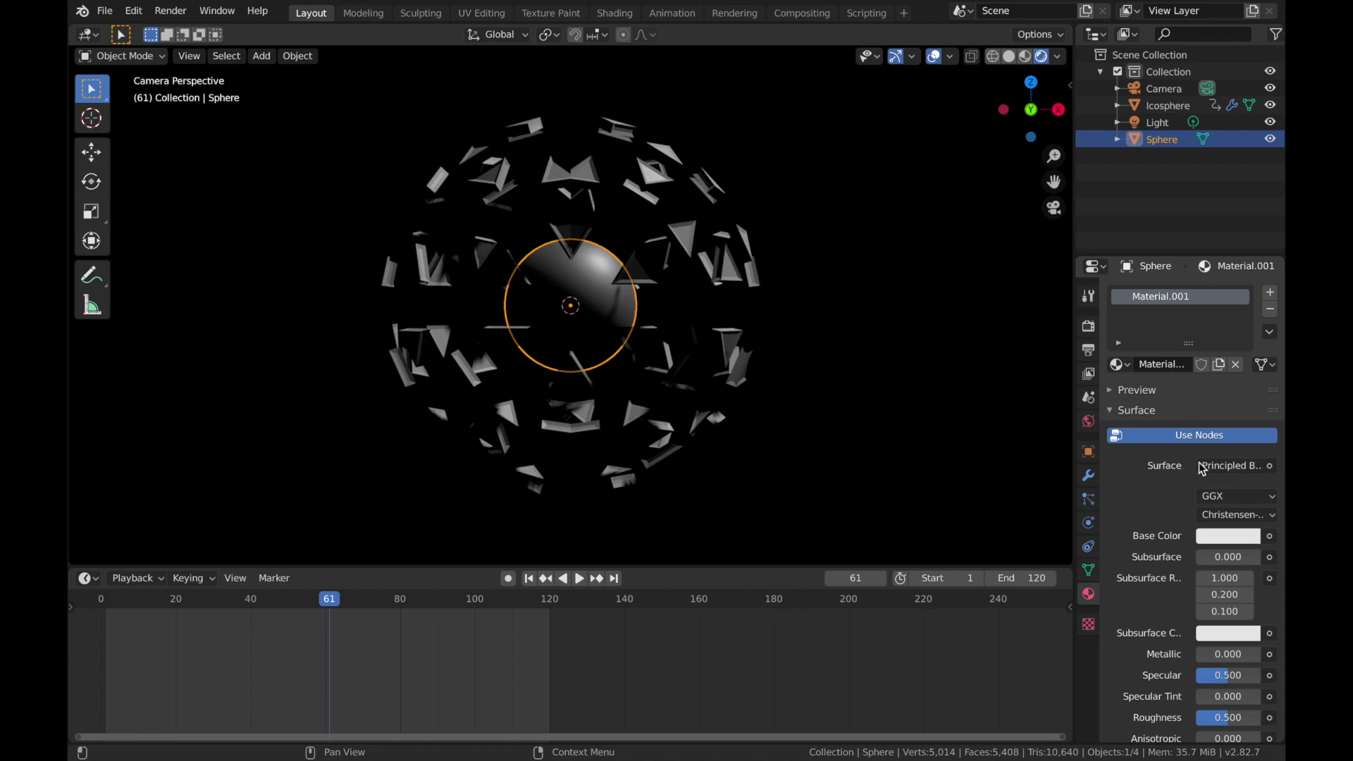
pyautogui.click(1235, 468)
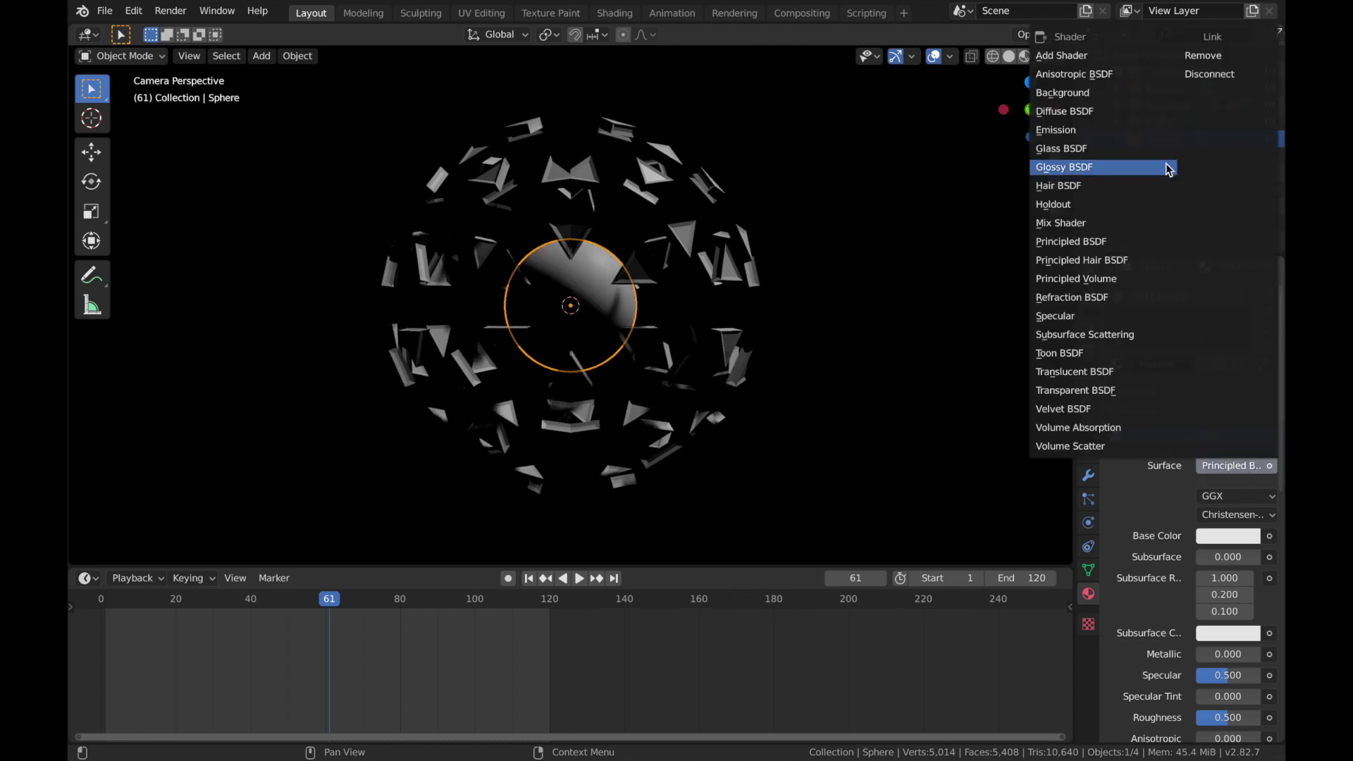
pyautogui.click(1104, 131)
pyautogui.click(1234, 502)
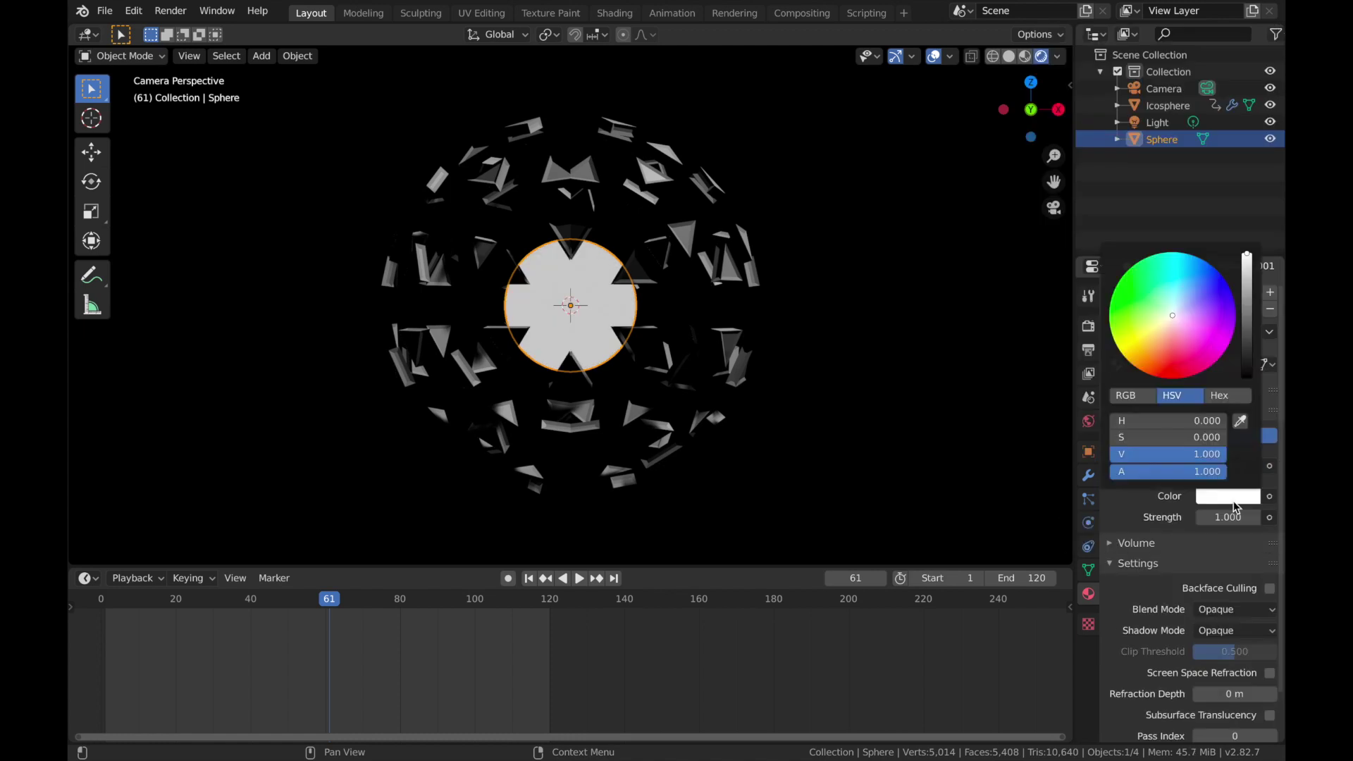
pyautogui.moveTo(1186, 298); pyautogui.dragTo(1171, 264)
pyautogui.click(1225, 518)
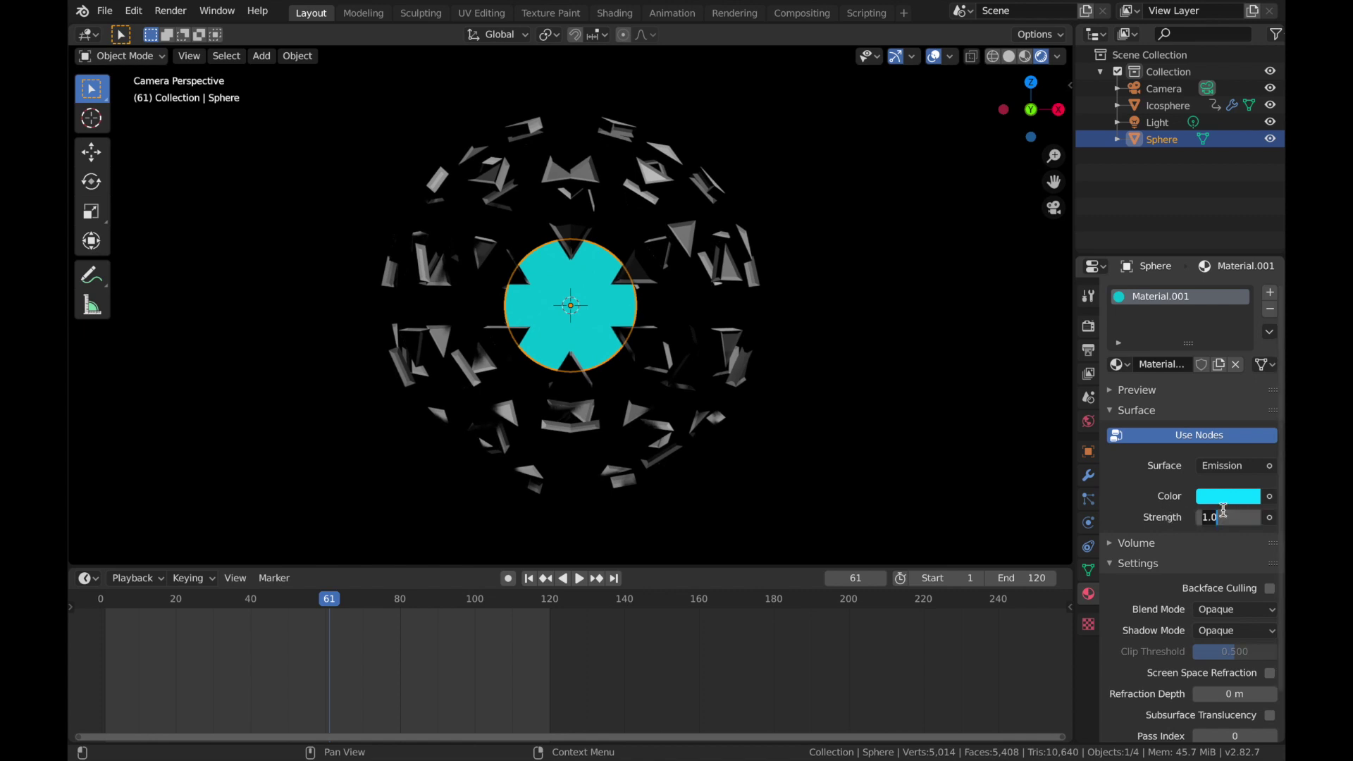
pyautogui.write('20')
pyautogui.press('Return')
pyautogui.click(811, 275)
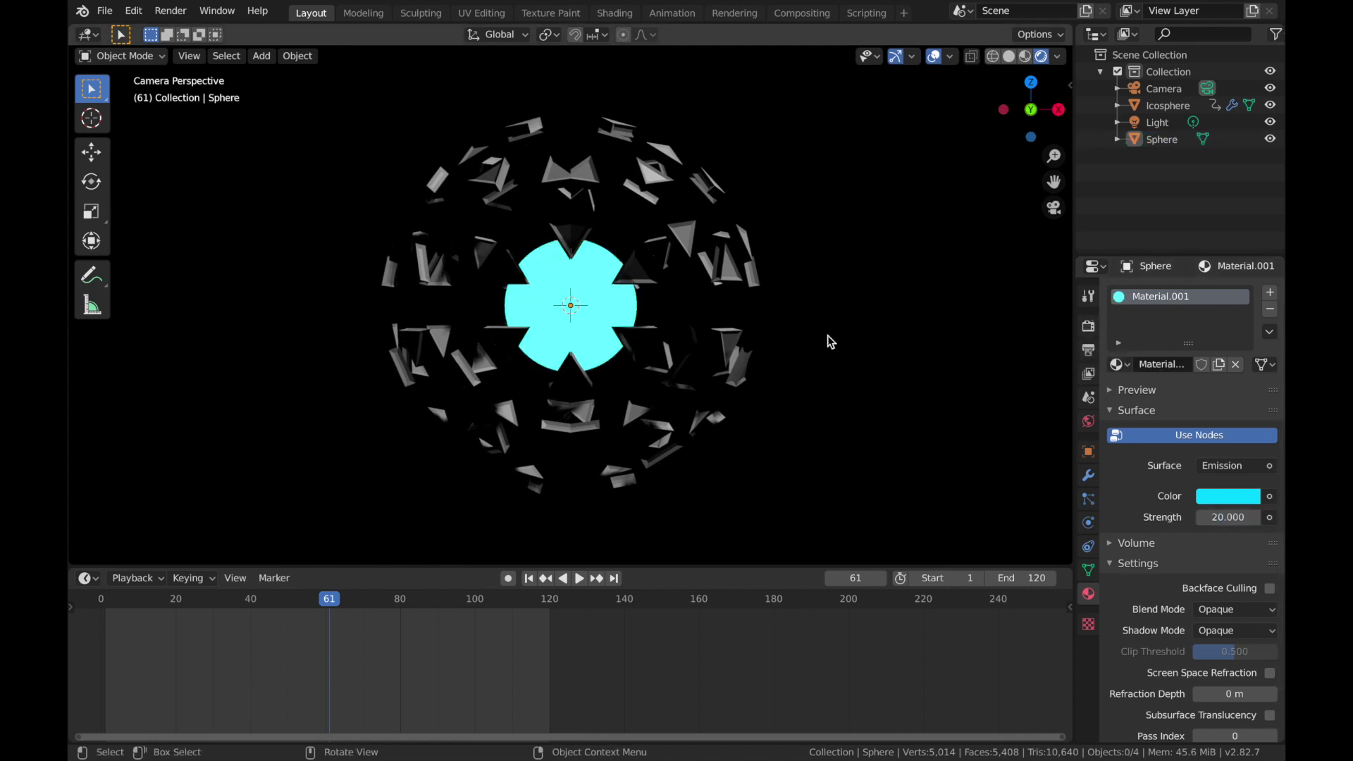
# Step: Enable Ambient Occlusion, Bloom and Screen Space Reflections, lowering Bloom Intensity to 0.014
pyautogui.click(1090, 327)
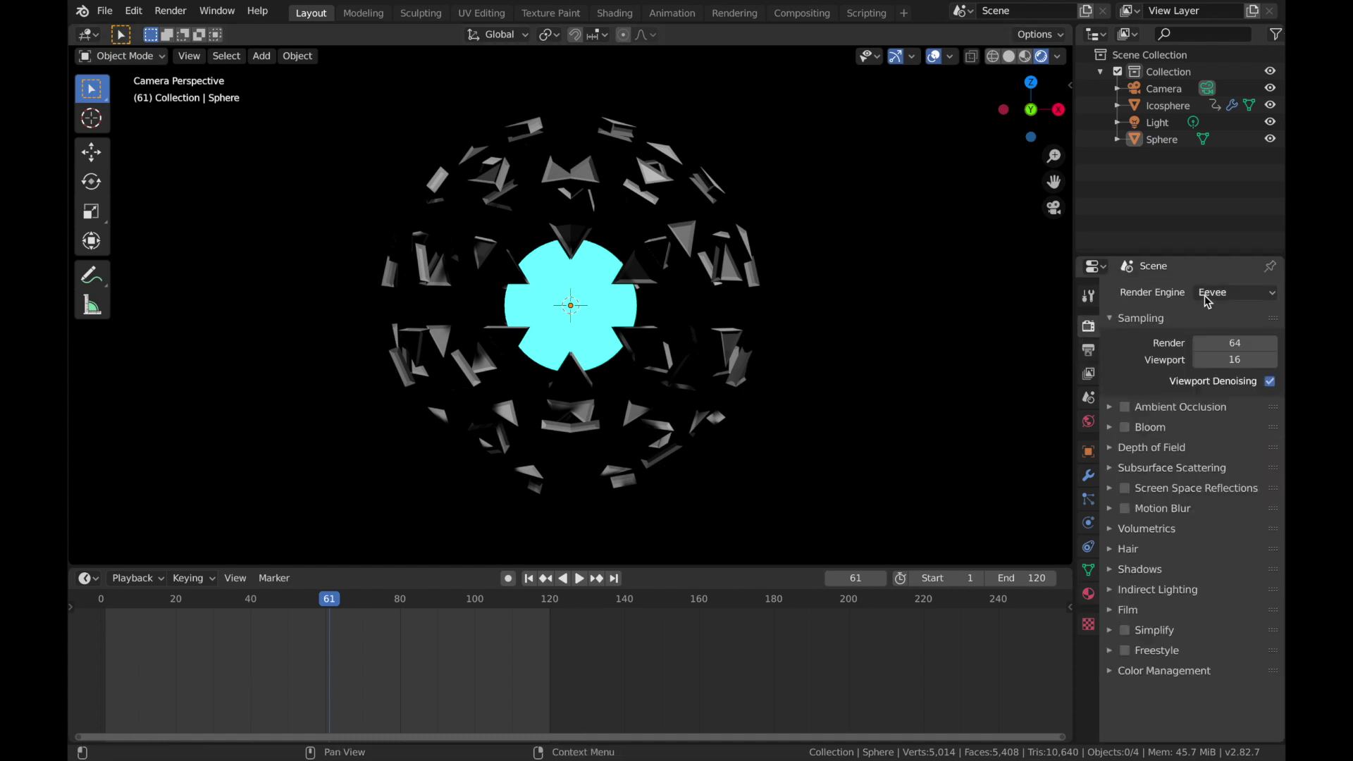
pyautogui.click(1126, 409)
pyautogui.click(1125, 428)
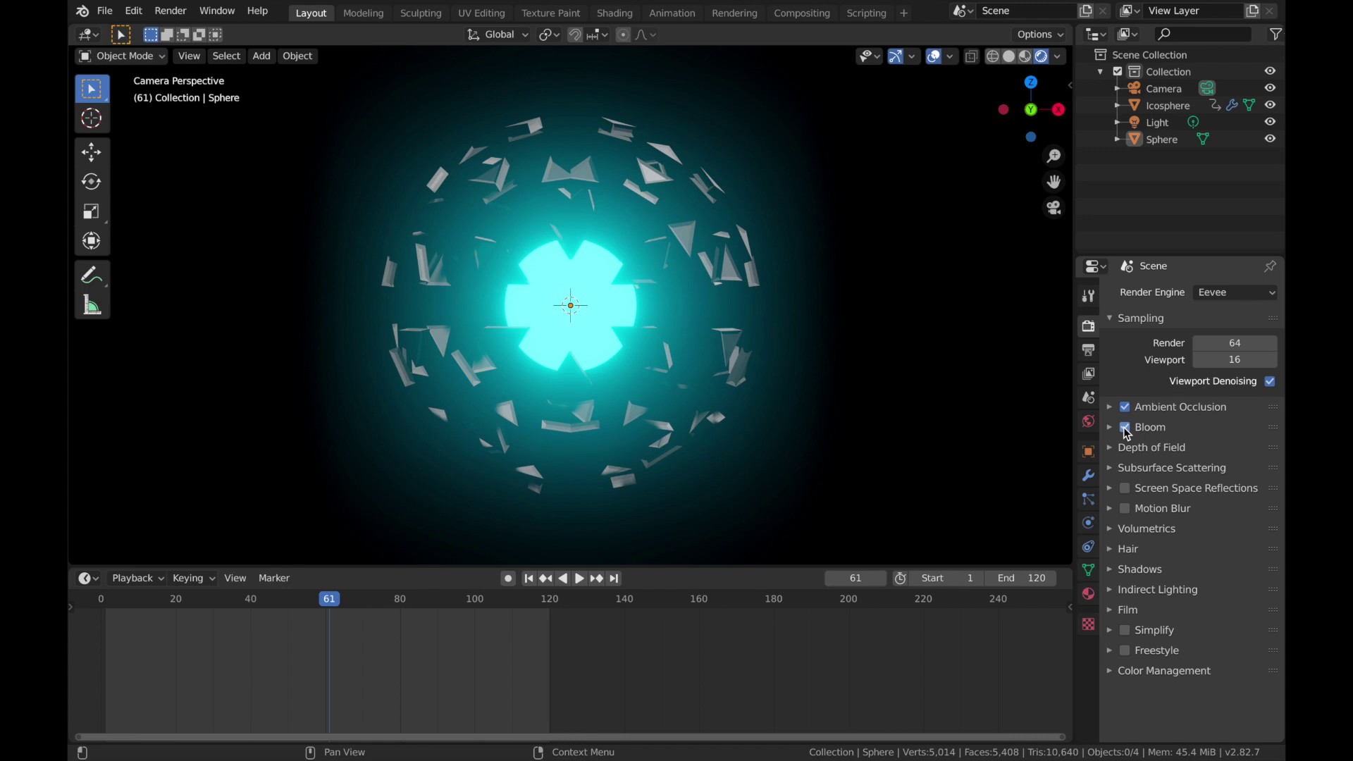
pyautogui.click(1126, 493)
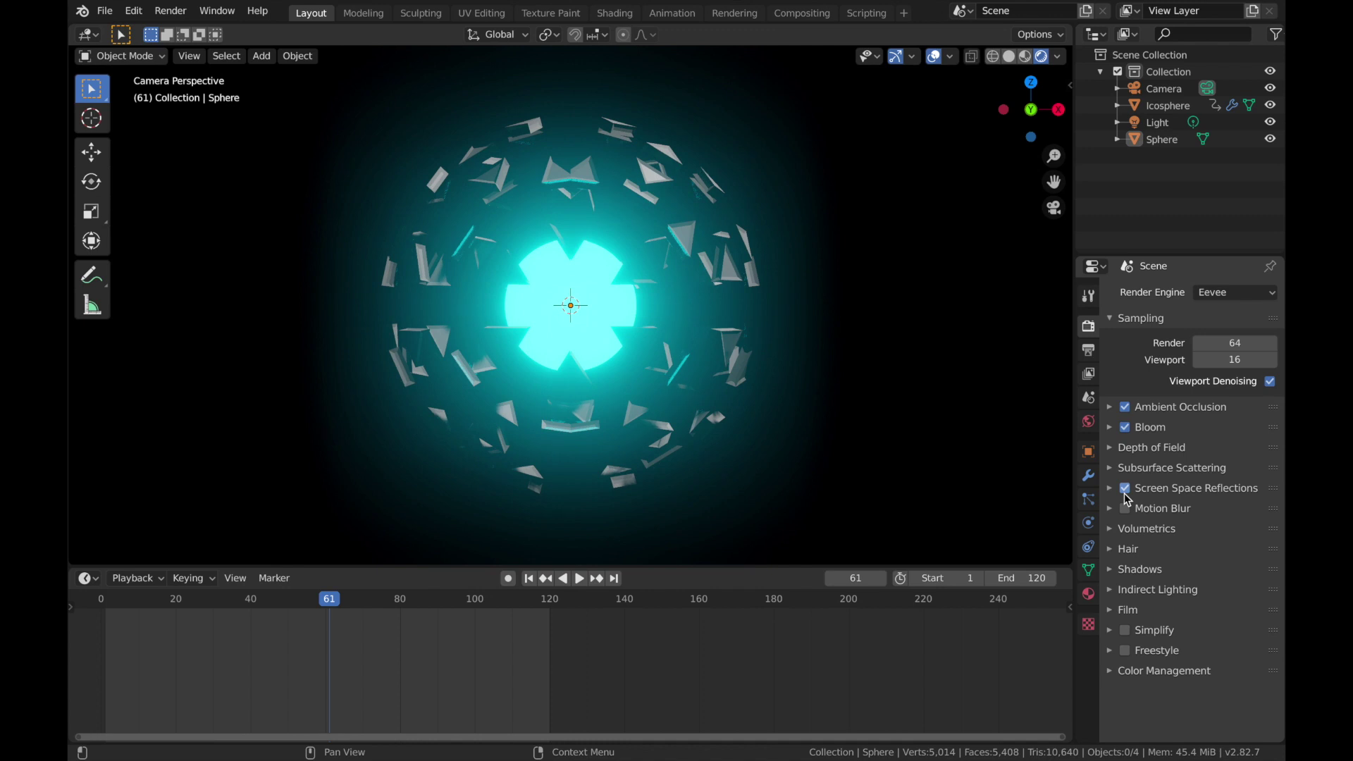
pyautogui.click(1110, 428)
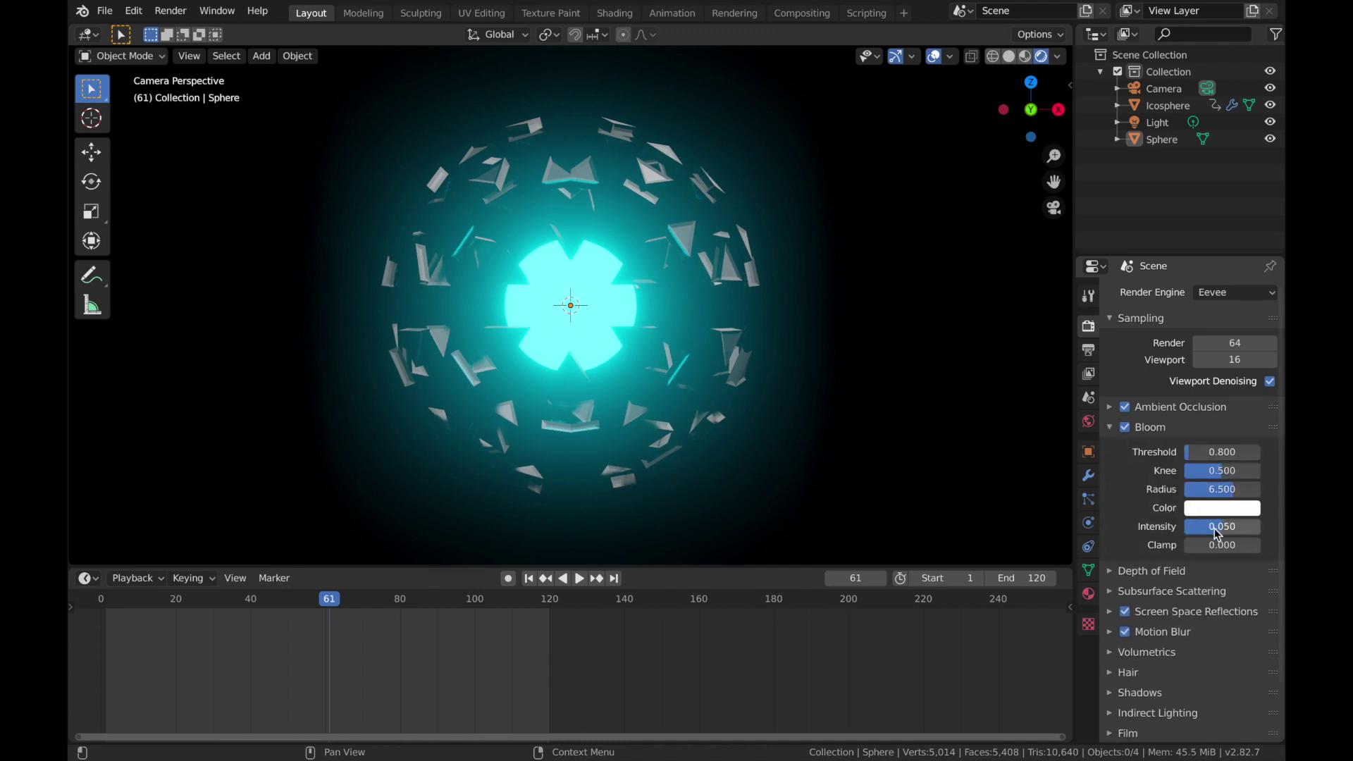
pyautogui.moveTo(1222, 526); pyautogui.dragTo(1203, 527)
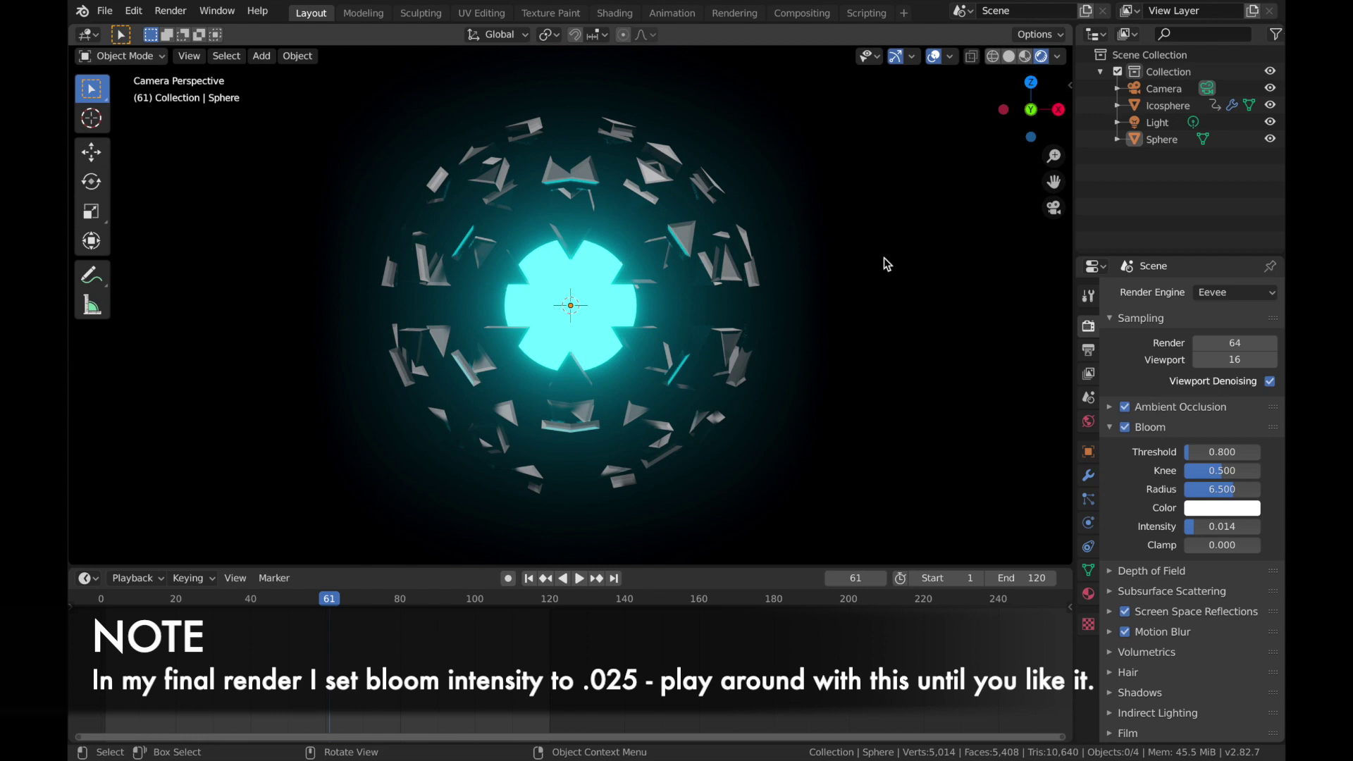
pyautogui.press('Left')
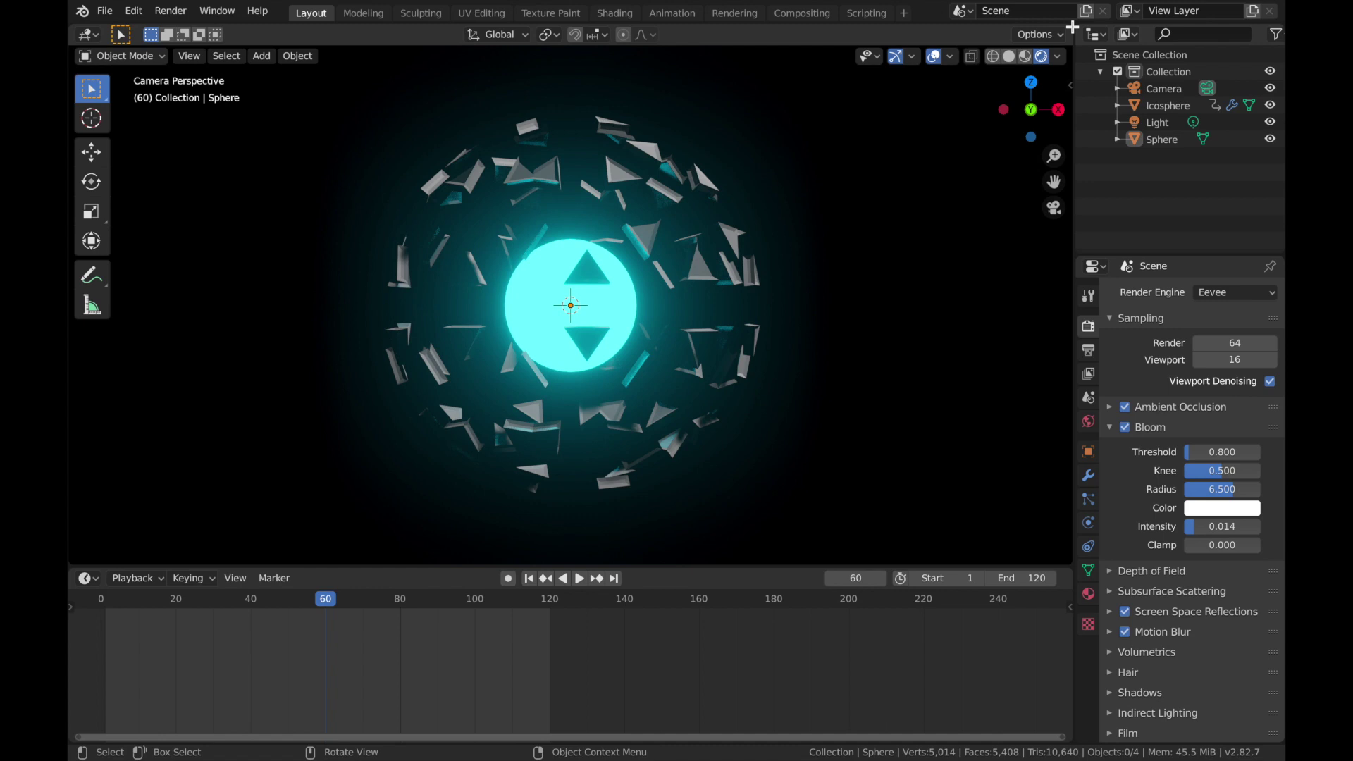
# Step: Split off a Shader Editor beside the 3D view showing the Sphere's Emission and Material Output nodes
pyautogui.moveTo(1066, 30)
pyautogui.mouseDown()
pyautogui.moveTo(846, 78)
pyautogui.moveTo(910, 99)
pyautogui.moveTo(640, 129)
pyautogui.mouseUp()
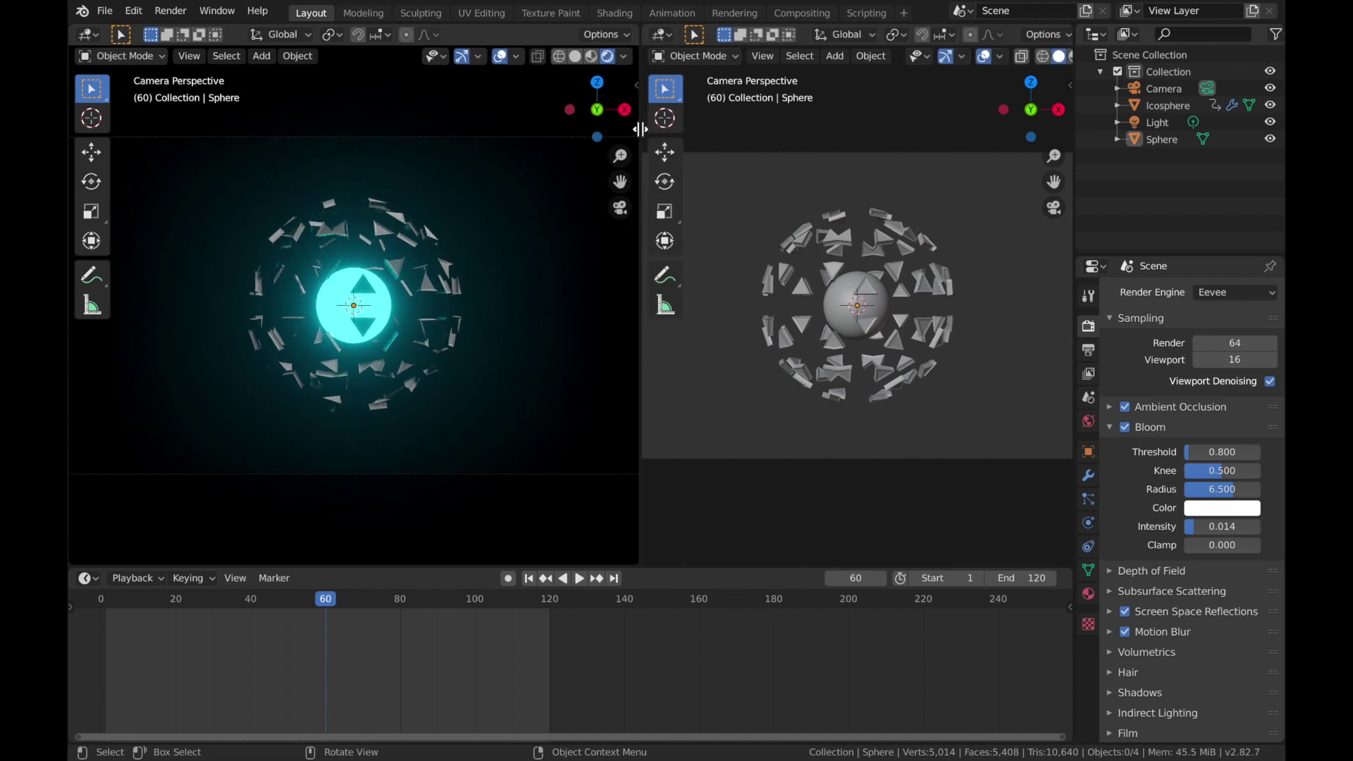
pyautogui.click(662, 35)
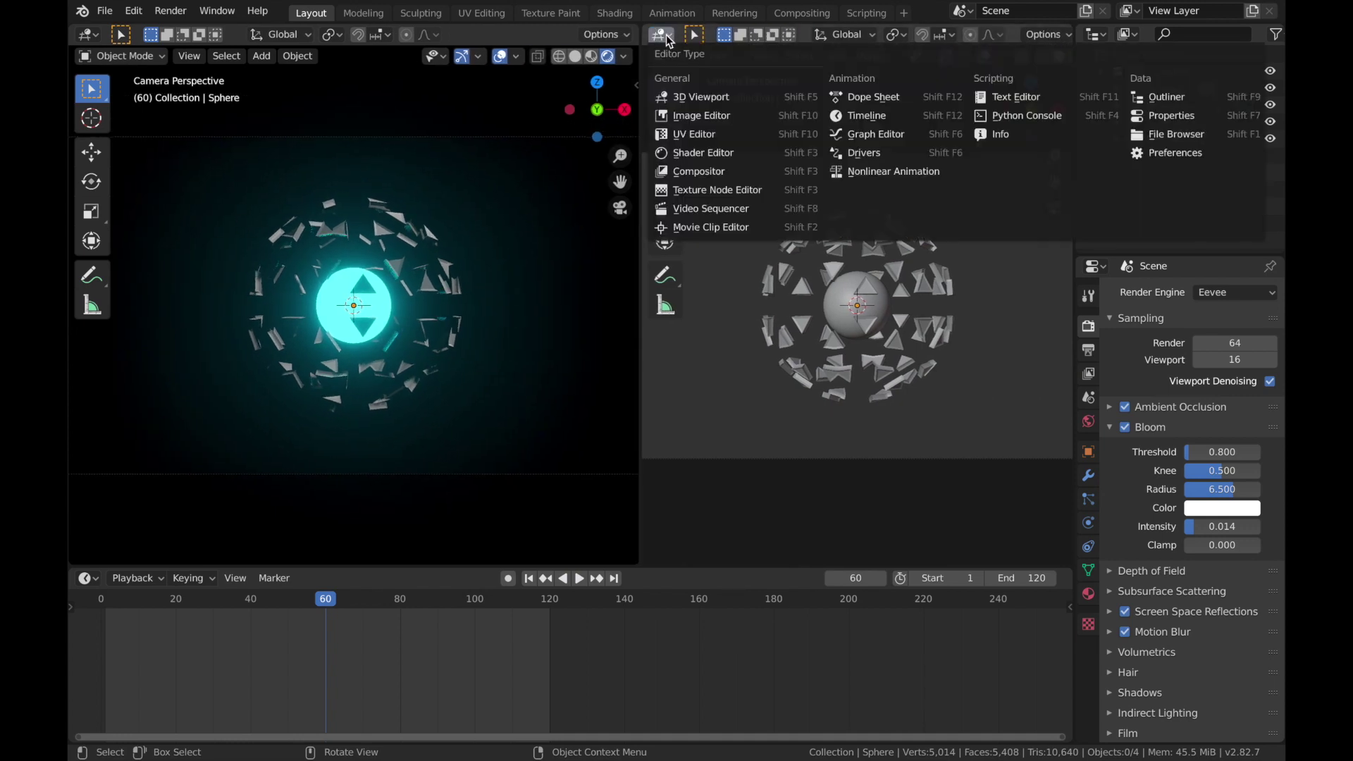
pyautogui.click(692, 152)
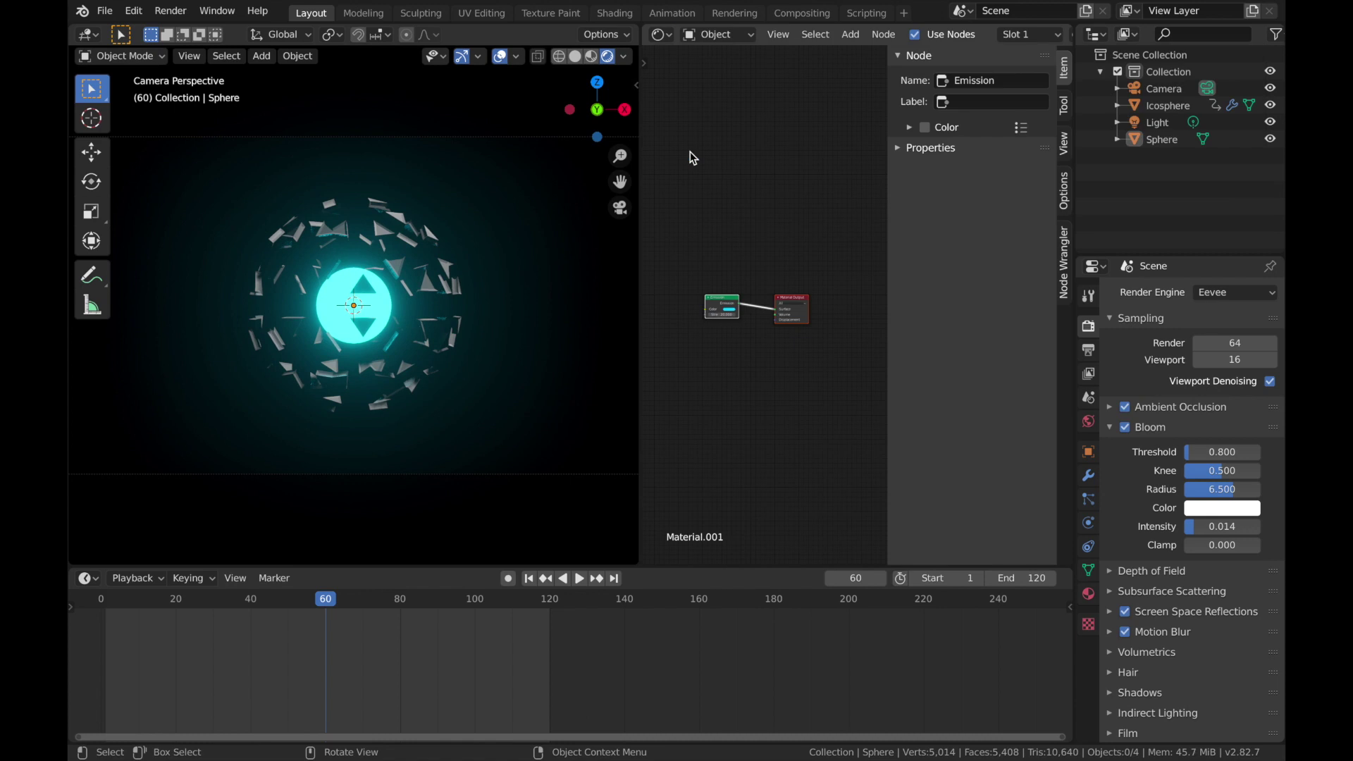
pyautogui.moveTo(889, 279); pyautogui.dragTo(965, 281)
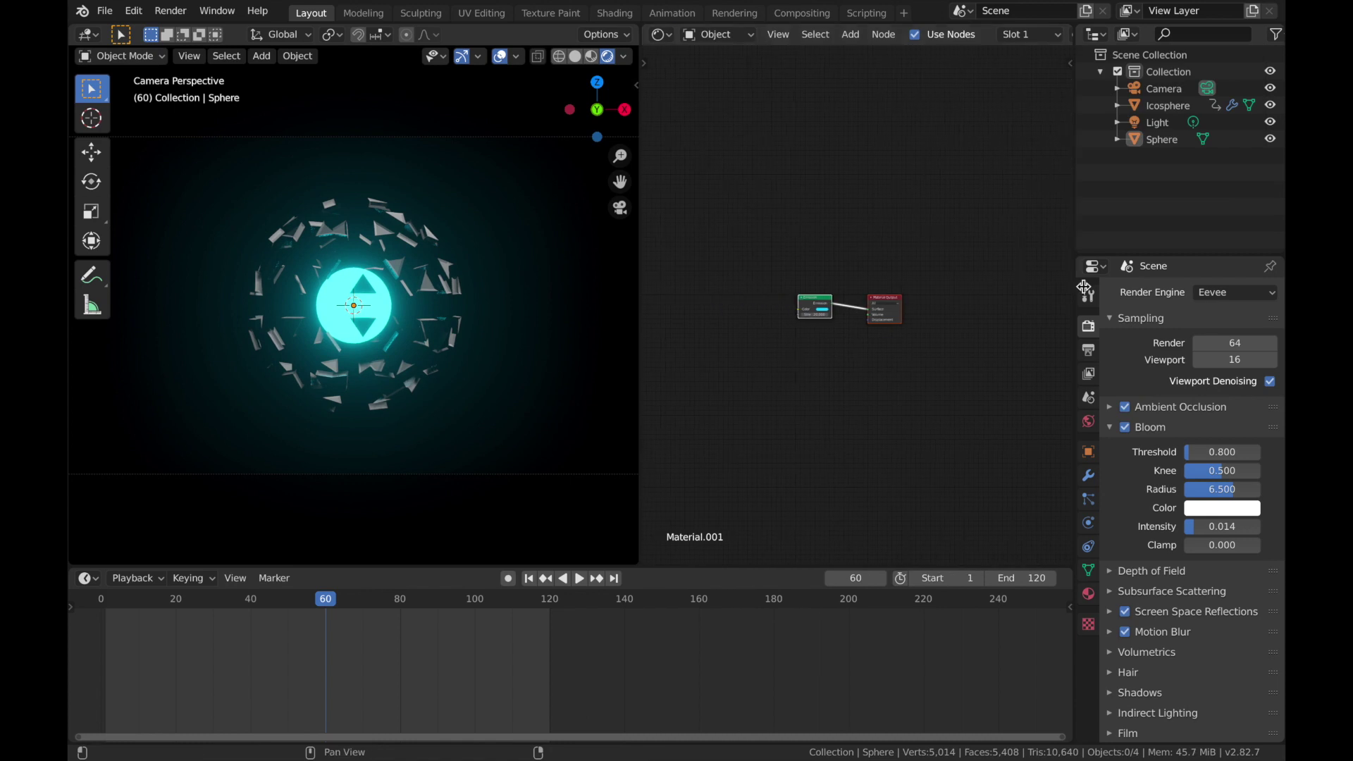
pyautogui.click(1088, 600)
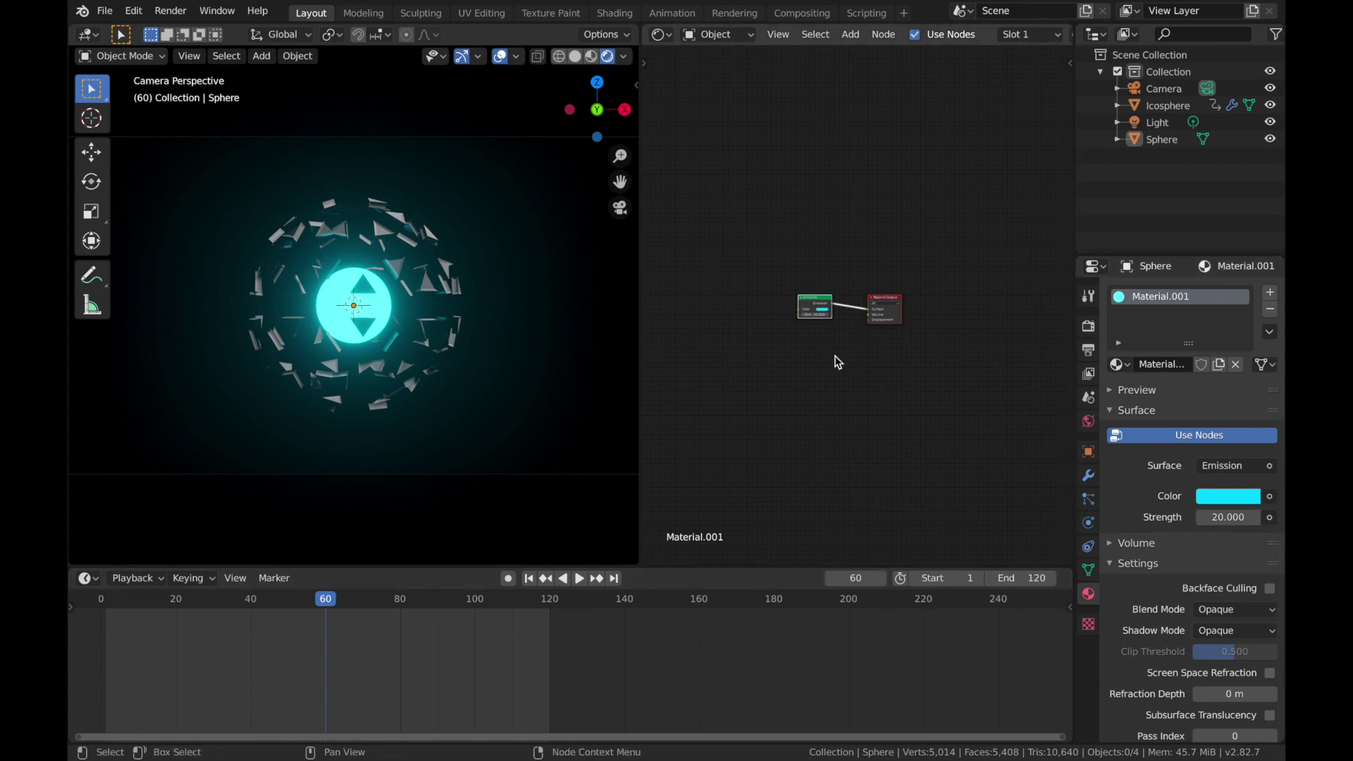
pyautogui.scroll(2, 838, 362)
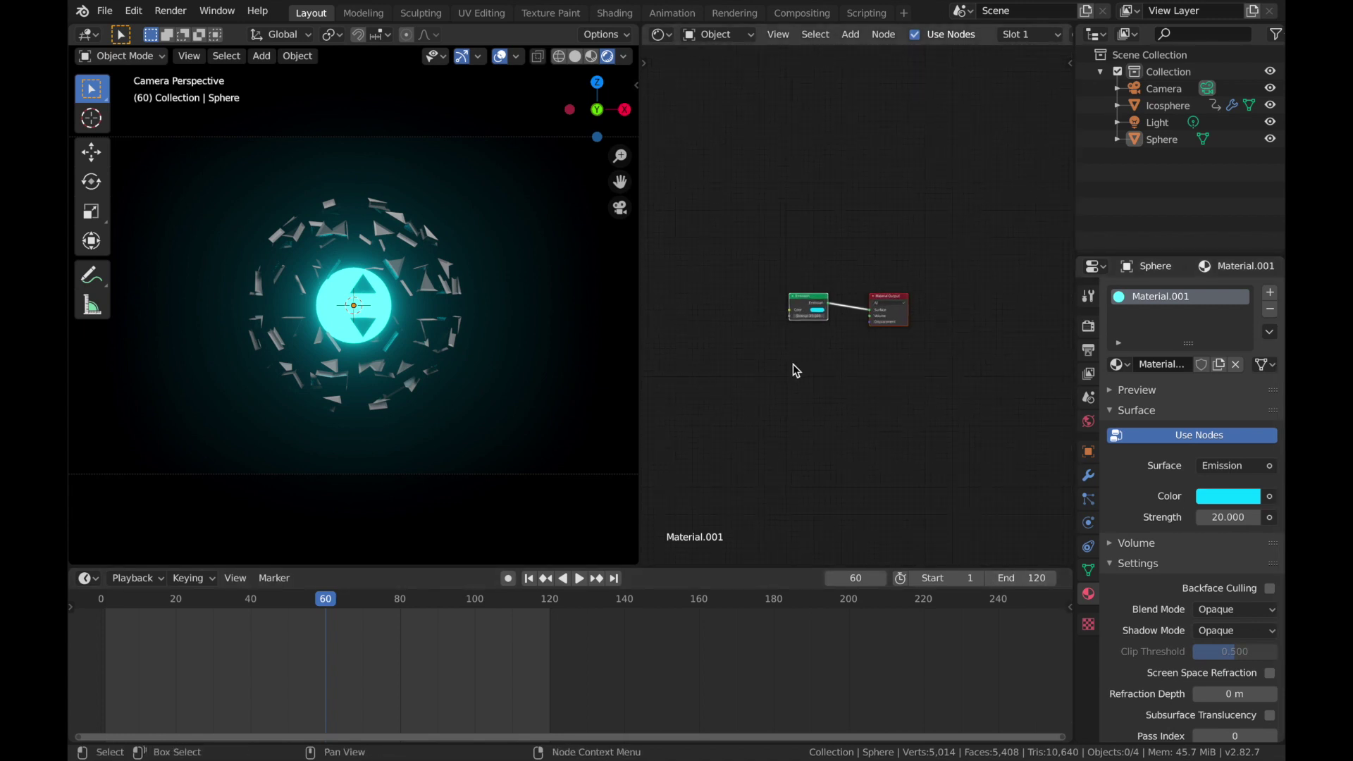
pyautogui.scroll(3, 864, 366)
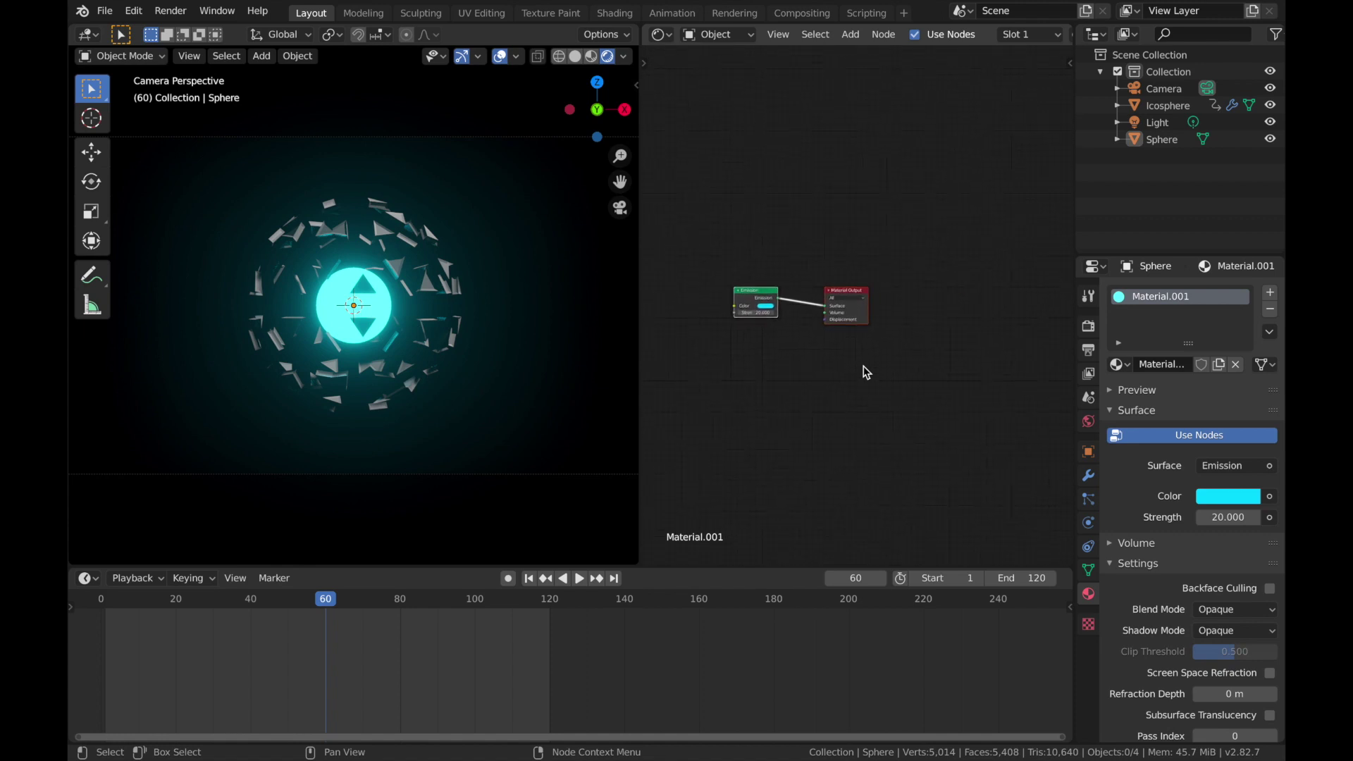
pyautogui.scroll(2, 864, 366)
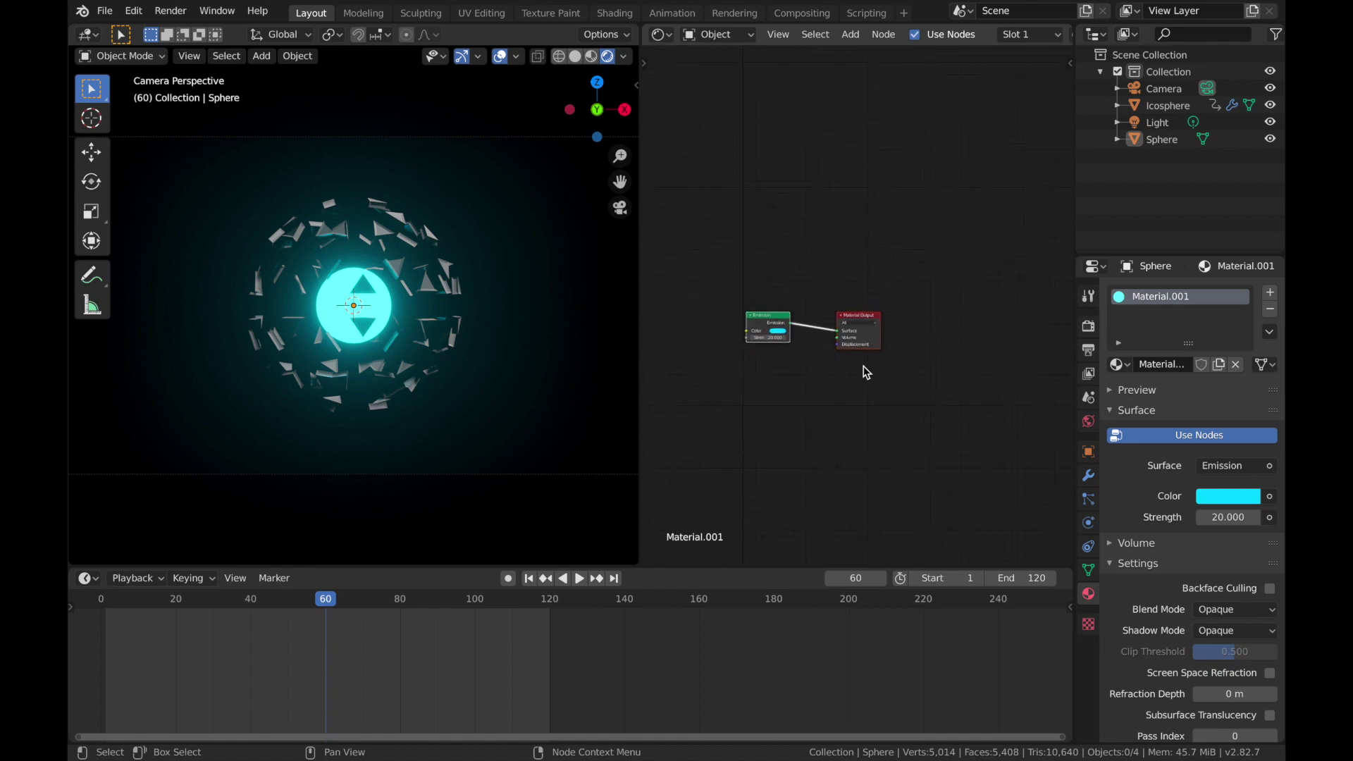
pyautogui.click(827, 403)
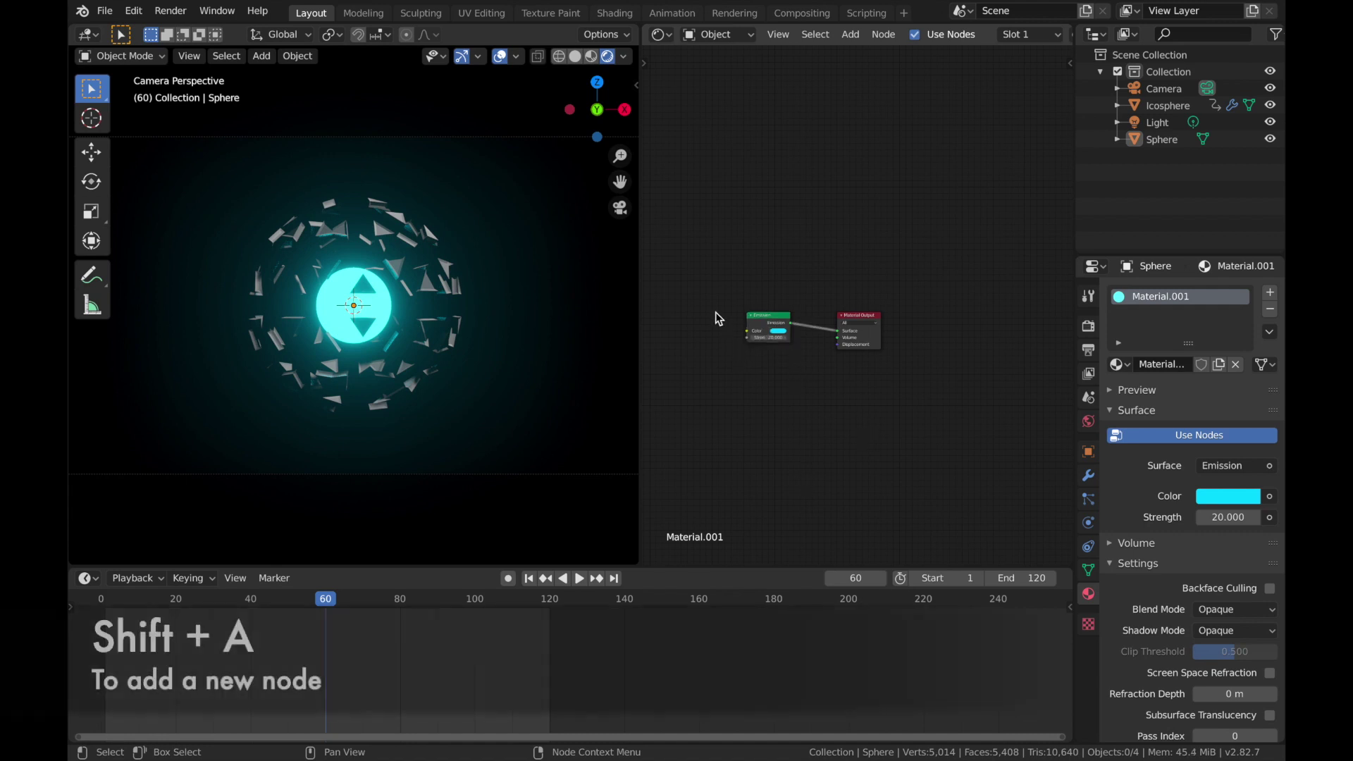
pyautogui.hotkey('shift', 'a')
# Step: Add a Musgrave Texture node and connect it to the Emission Color input
pyautogui.moveTo(688, 390)
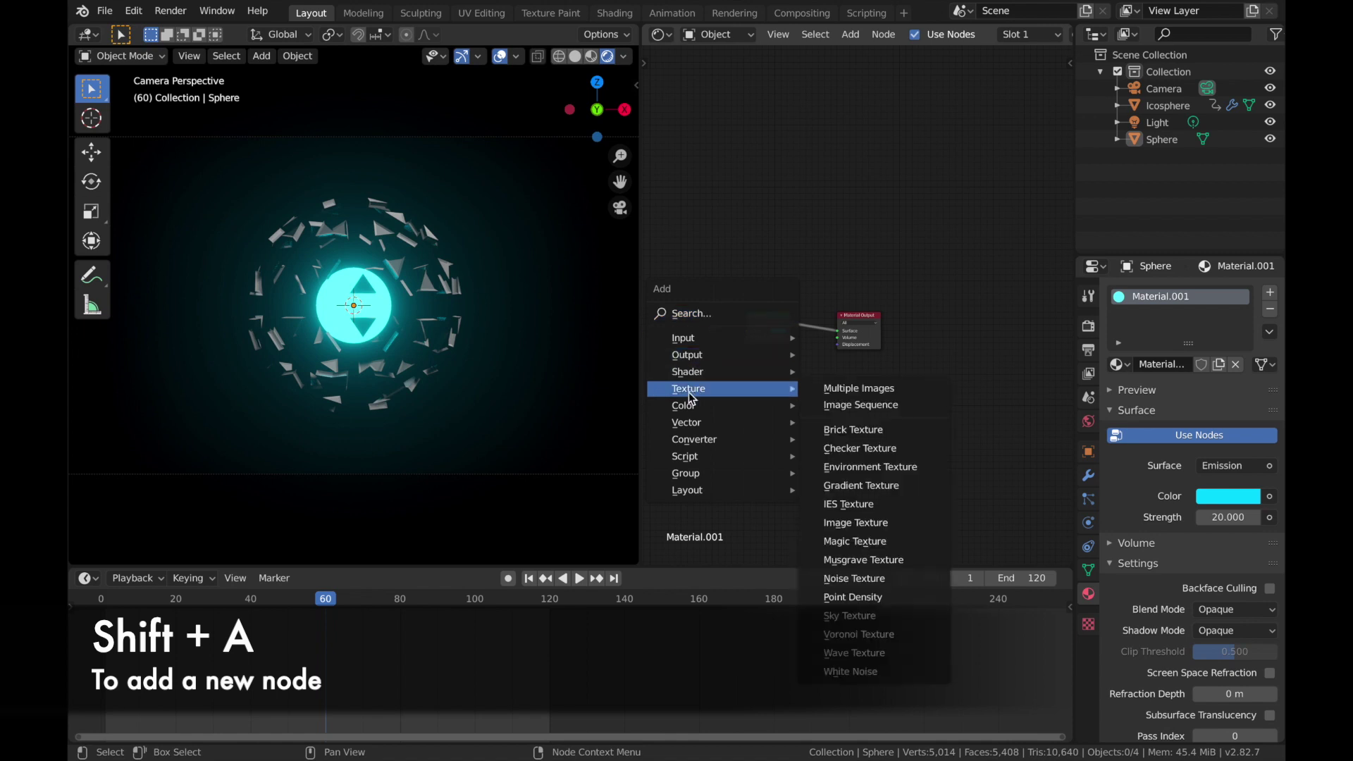
pyautogui.click(863, 558)
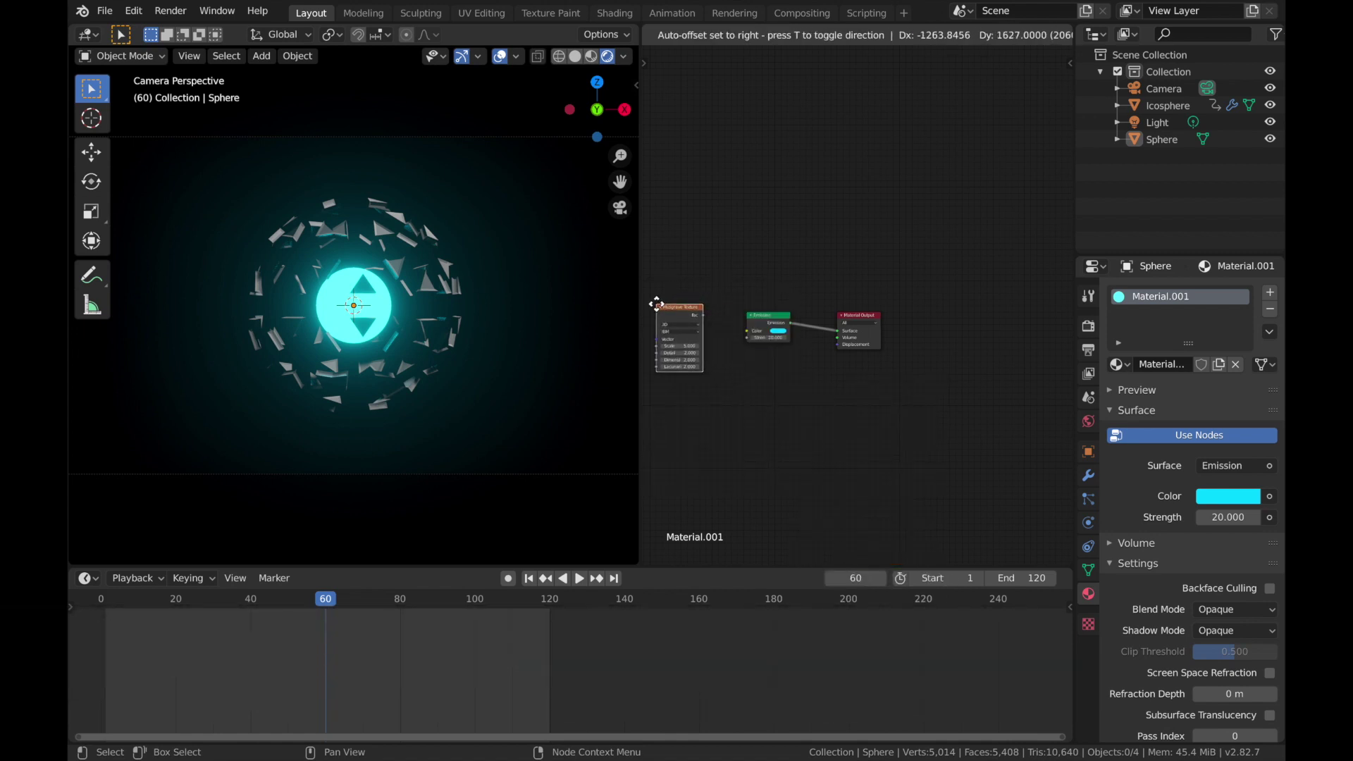
pyautogui.click(659, 310)
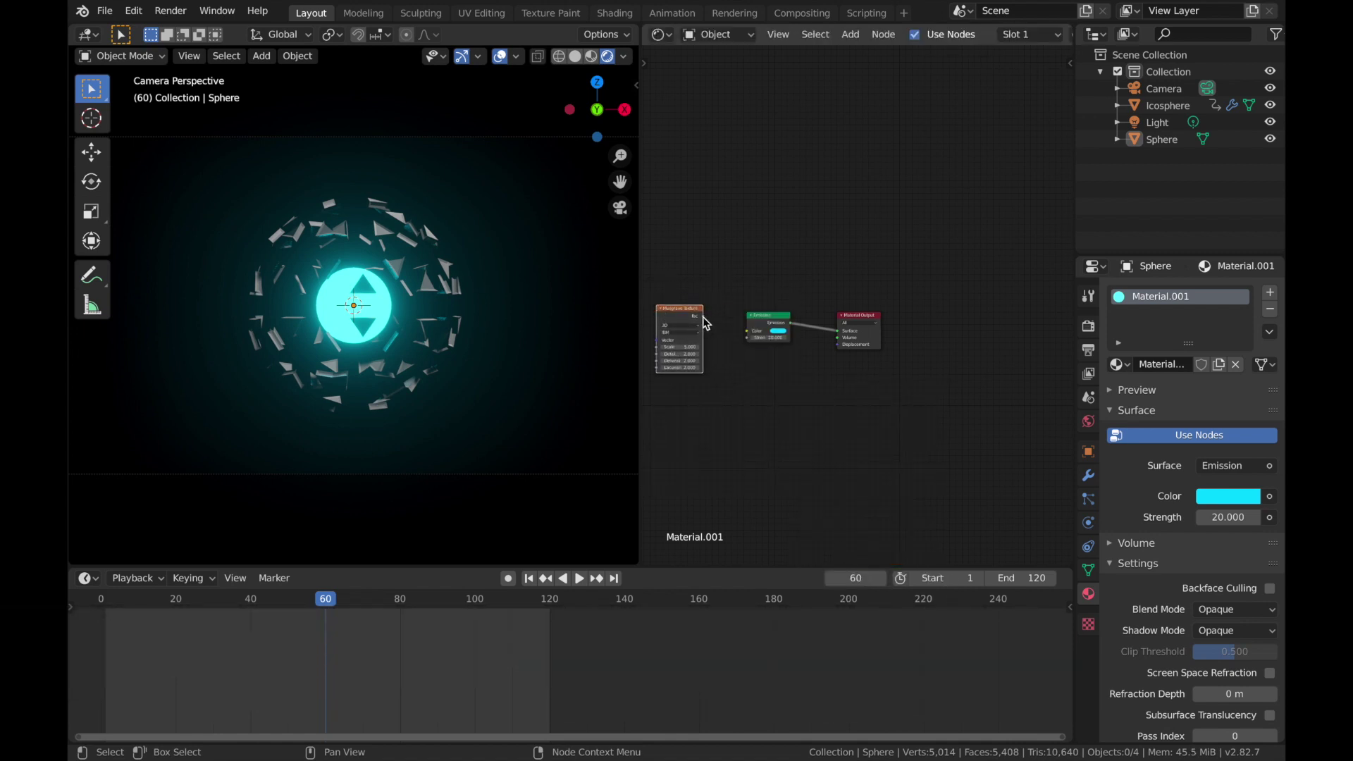
pyautogui.moveTo(703, 318); pyautogui.dragTo(748, 331)
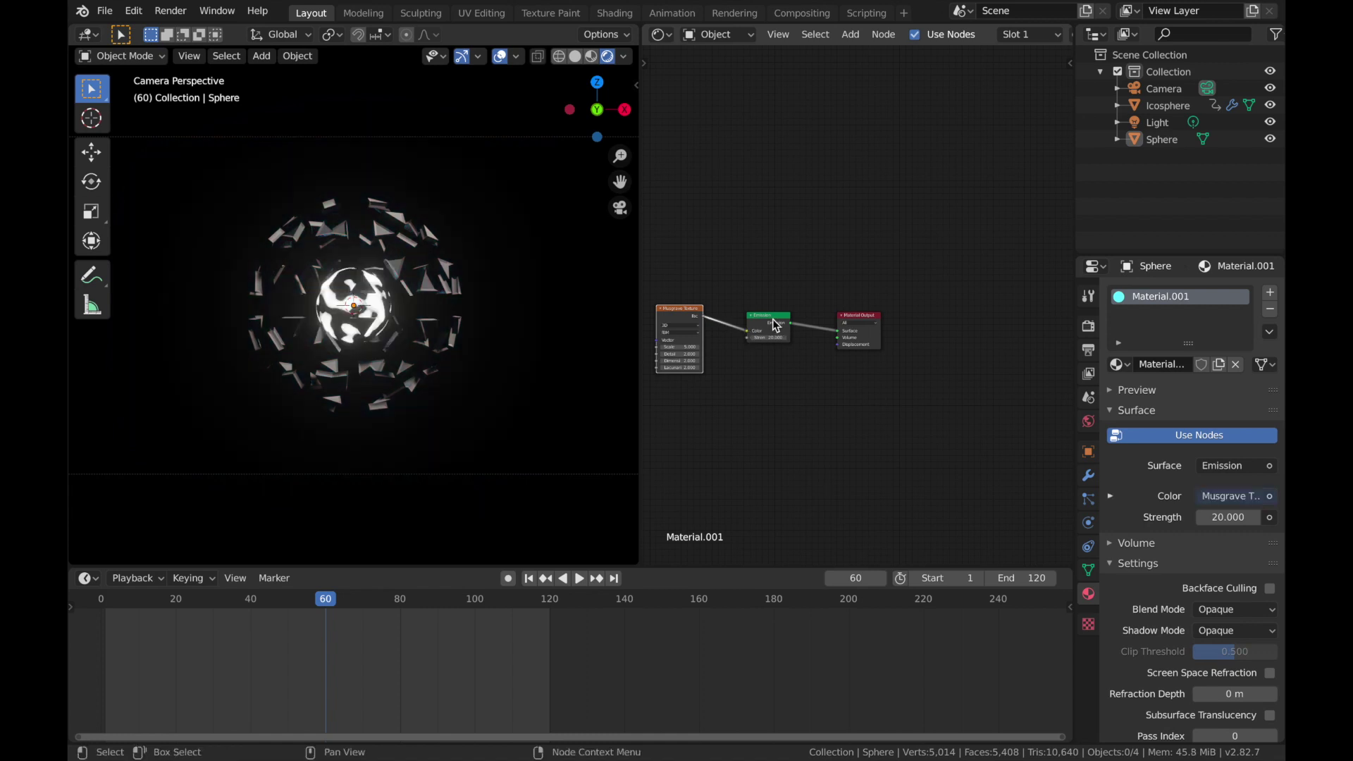
pyautogui.keyDown('ctrl'); pyautogui.hscroll(-4, 900, 416); pyautogui.keyUp('ctrl')
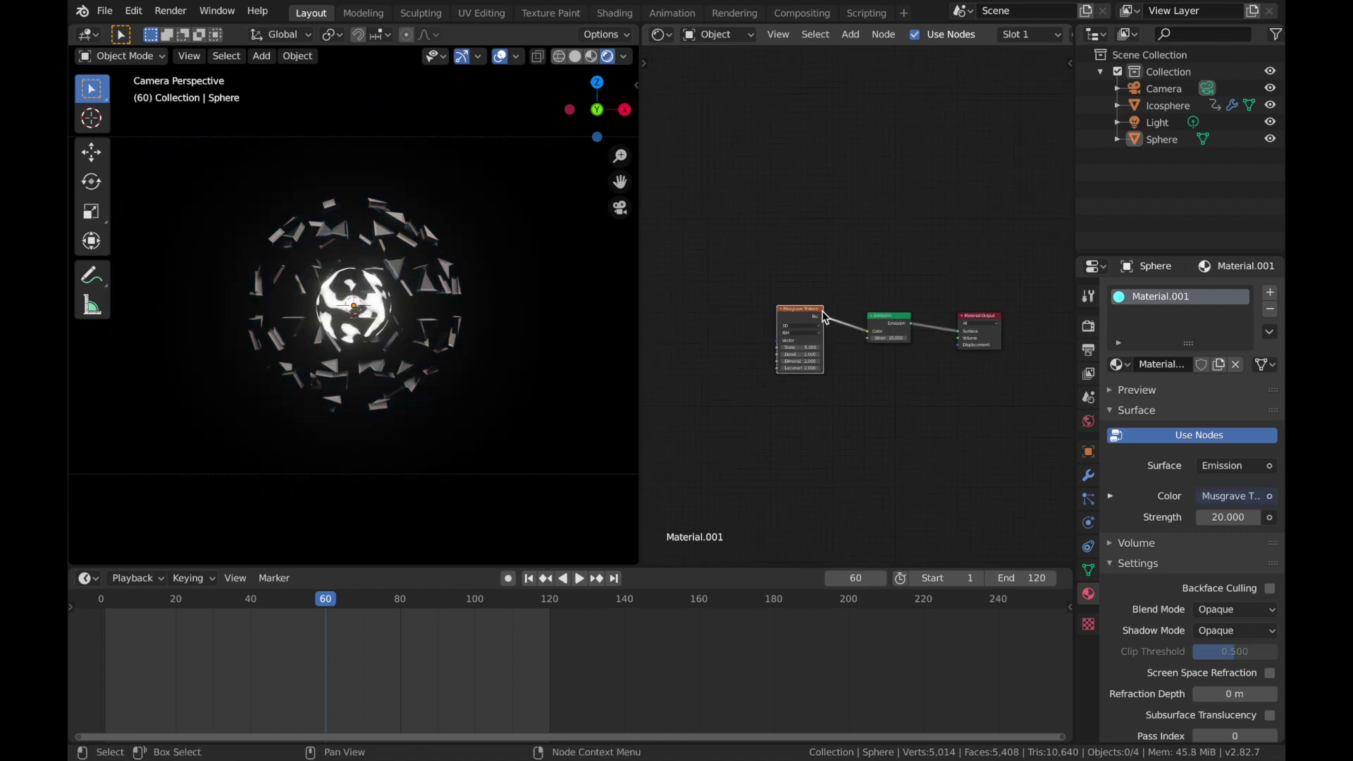
pyautogui.moveTo(810, 313); pyautogui.dragTo(700, 268)
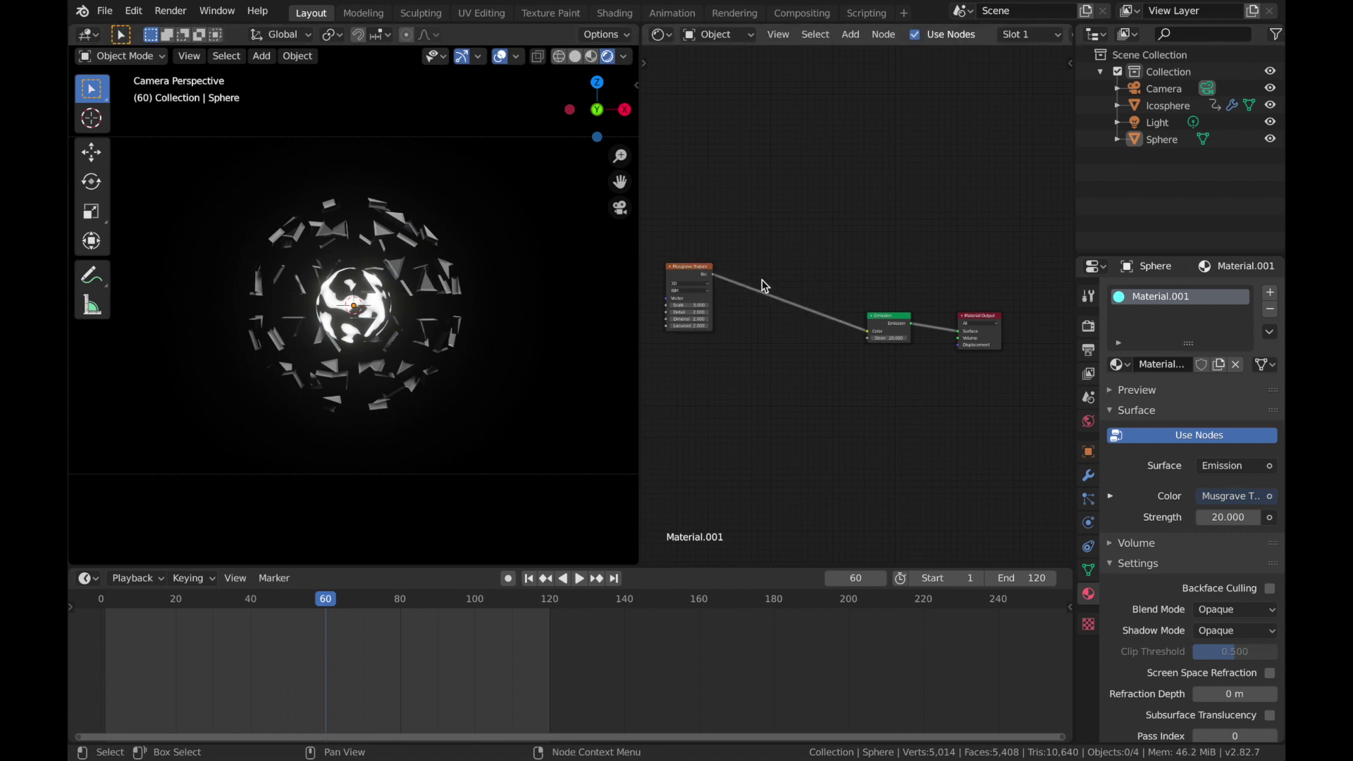
# Step: Insert a ColorRamp into that link, turning its white stop cyan and sliding it to about 0.293
pyautogui.hotkey('shift', 'a')
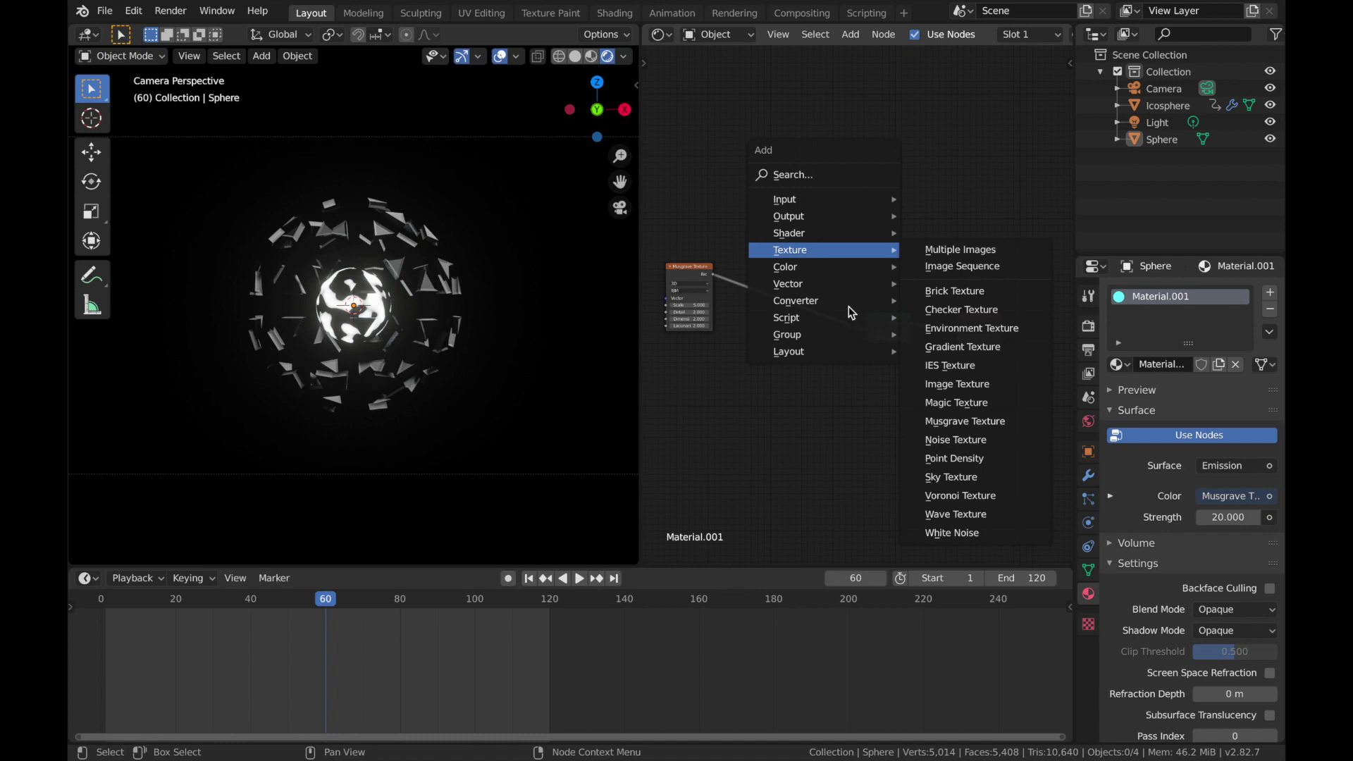
pyautogui.moveTo(825, 301)
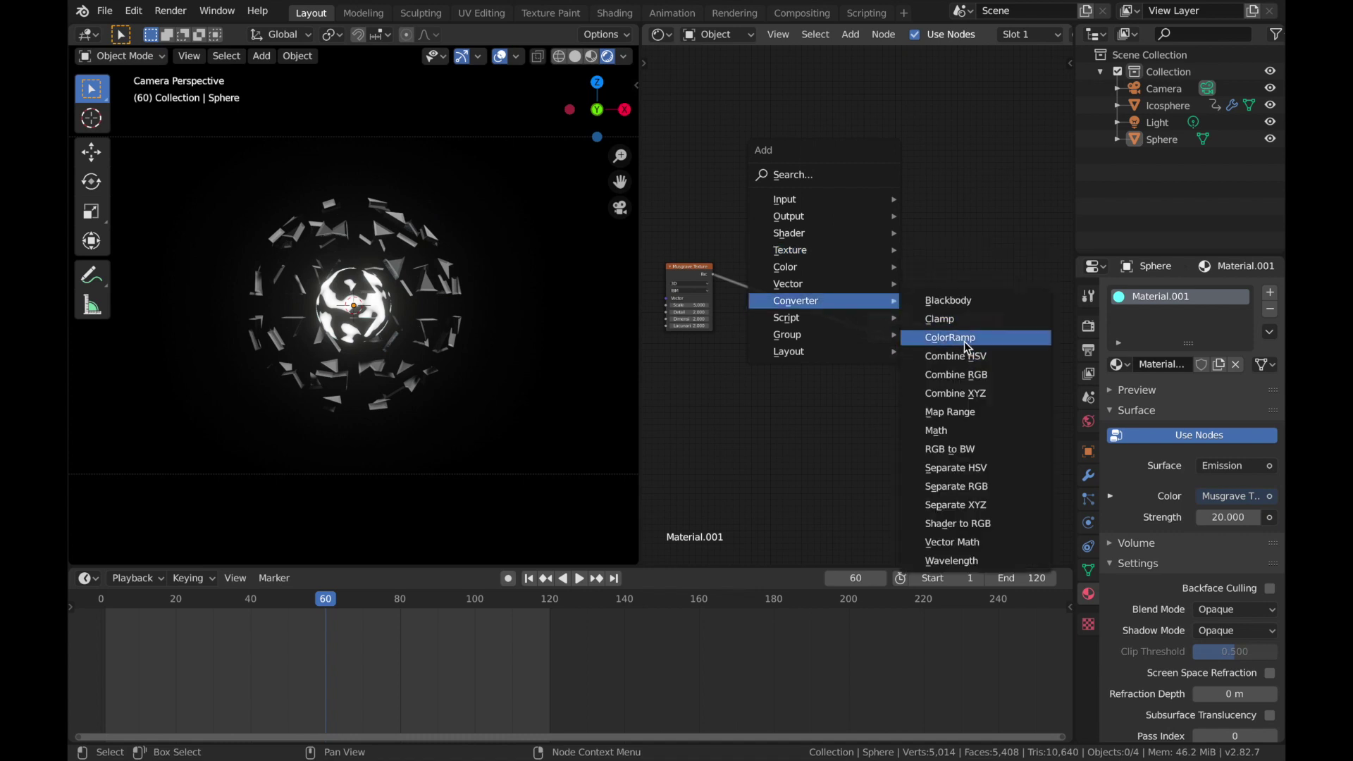
pyautogui.click(964, 339)
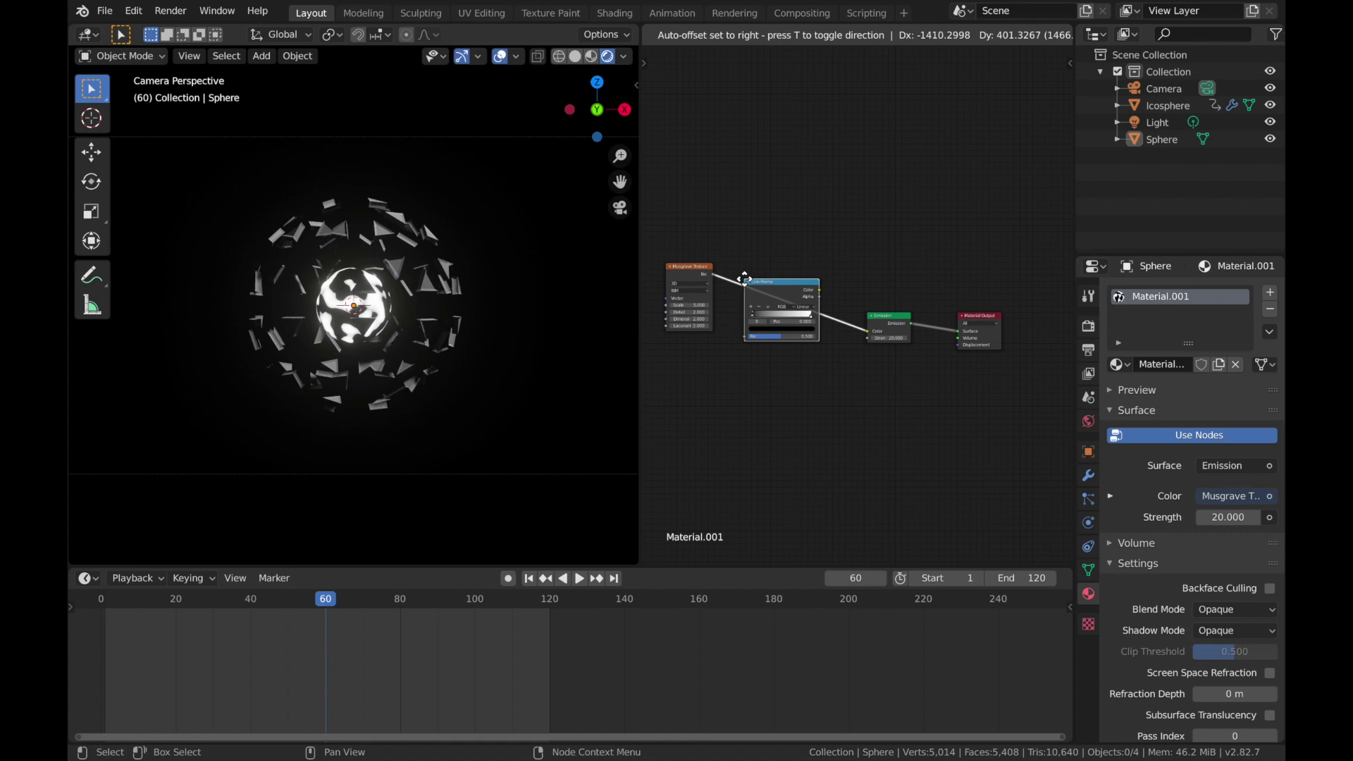
pyautogui.click(748, 285)
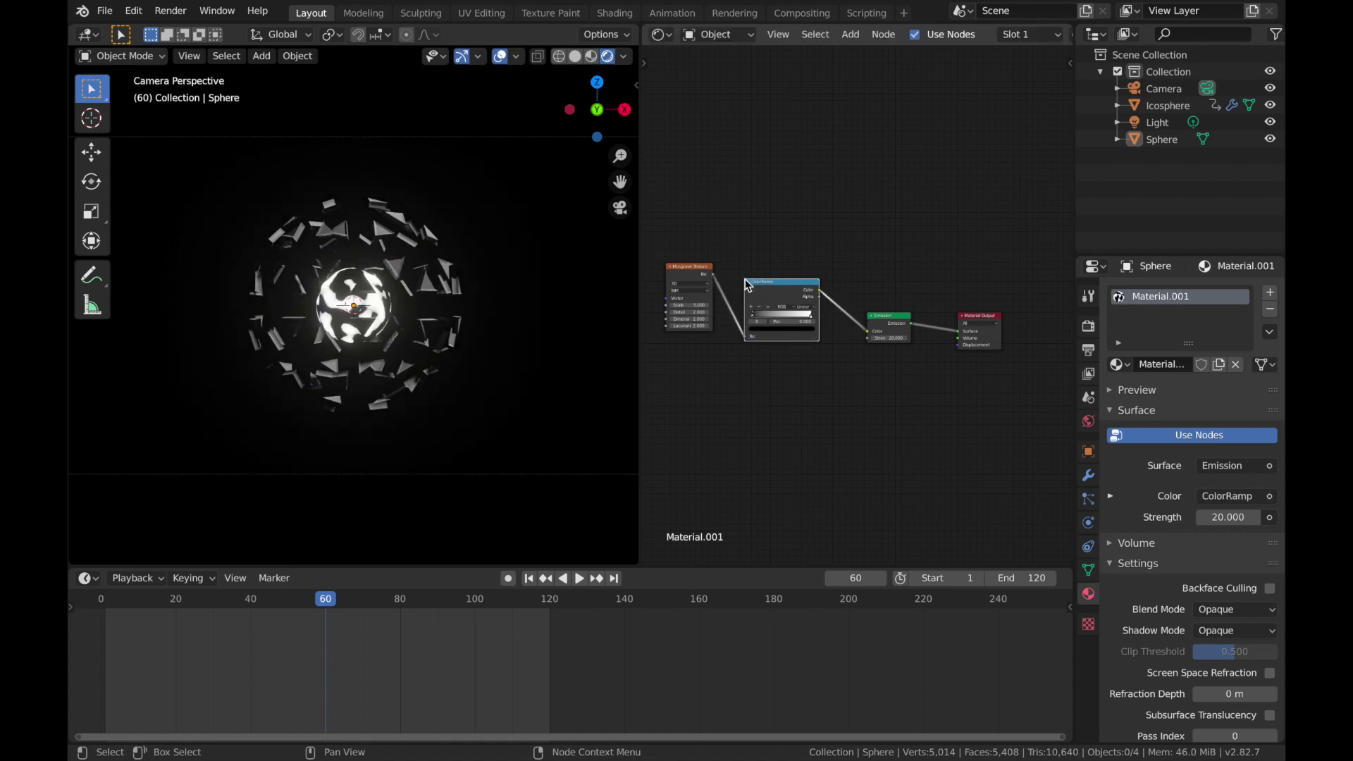
pyautogui.click(811, 314)
pyautogui.moveTo(810, 316); pyautogui.dragTo(807, 318)
pyautogui.scroll(1, 808, 319)
pyautogui.click(791, 332)
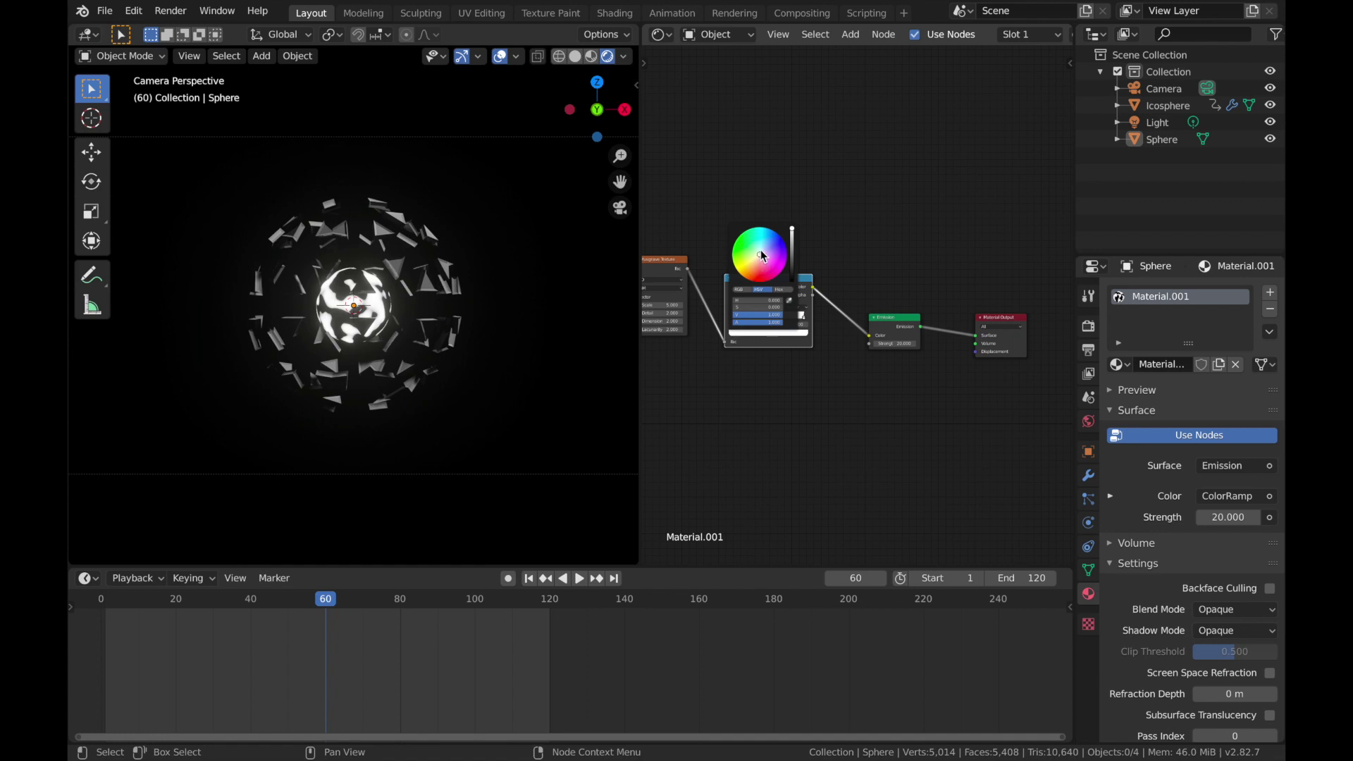
pyautogui.moveTo(762, 256); pyautogui.dragTo(766, 237)
pyautogui.moveTo(778, 320); pyautogui.dragTo(879, 323, button='middle')
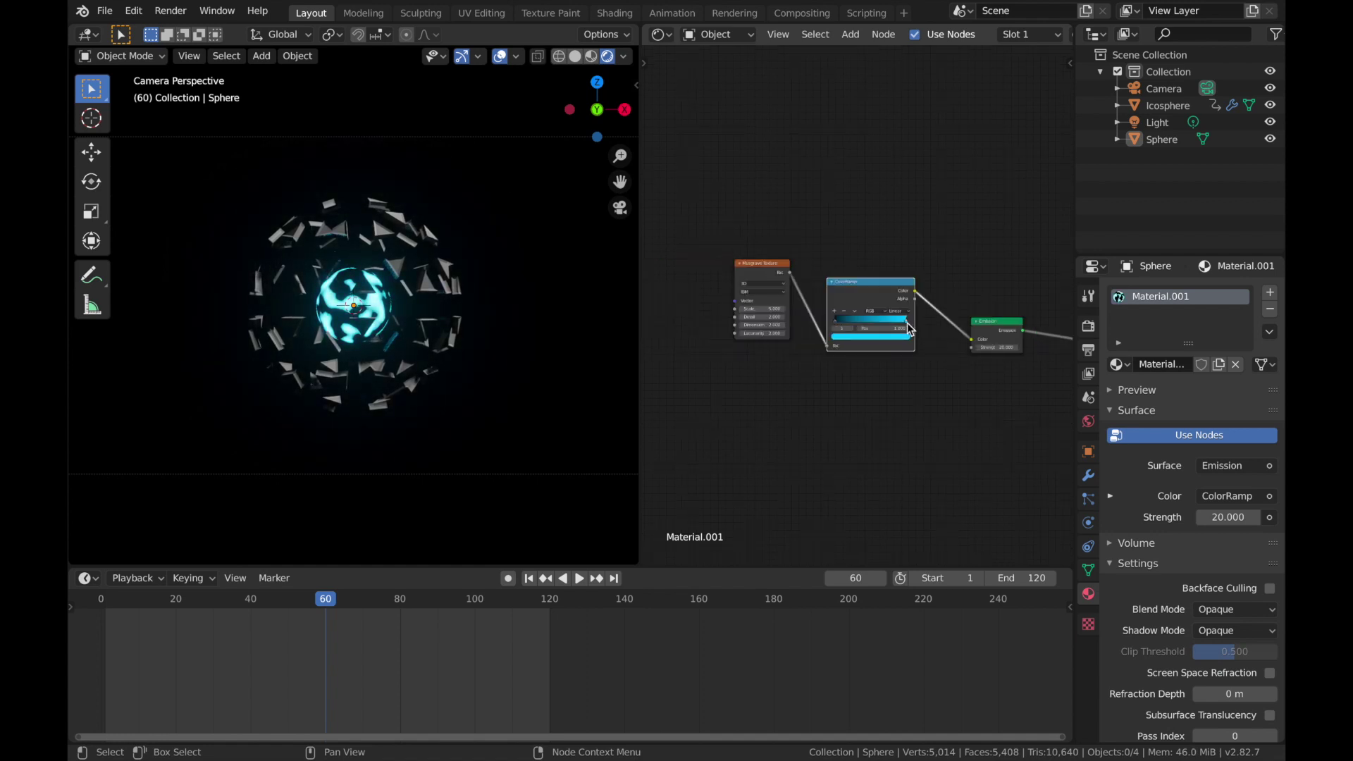
pyautogui.moveTo(909, 328); pyautogui.dragTo(809, 316)
# Step: Add a Noise Texture node and connect it into the Musgrave Texture's Vector input
pyautogui.hotkey('shift', 'a')
pyautogui.press('Escape')
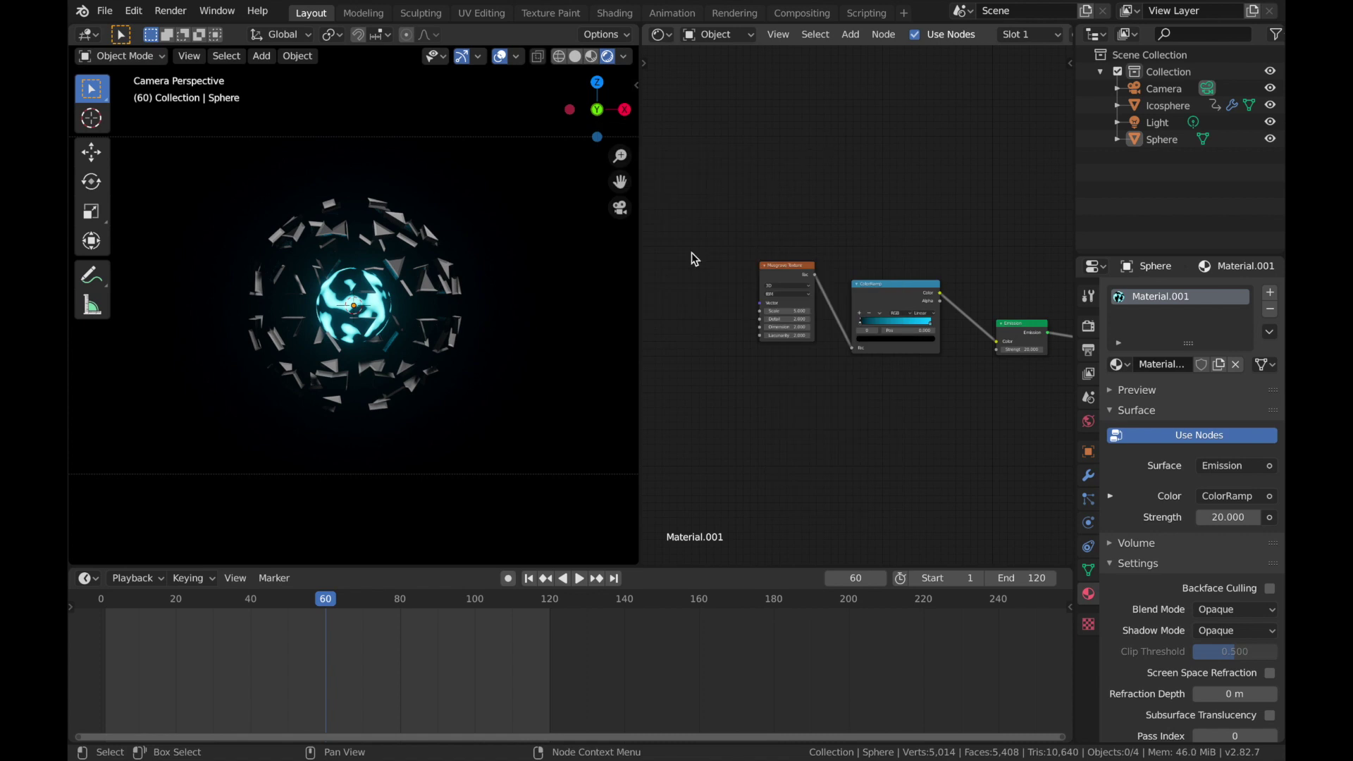
pyautogui.hotkey('shift', 'a')
pyautogui.moveTo(701, 200)
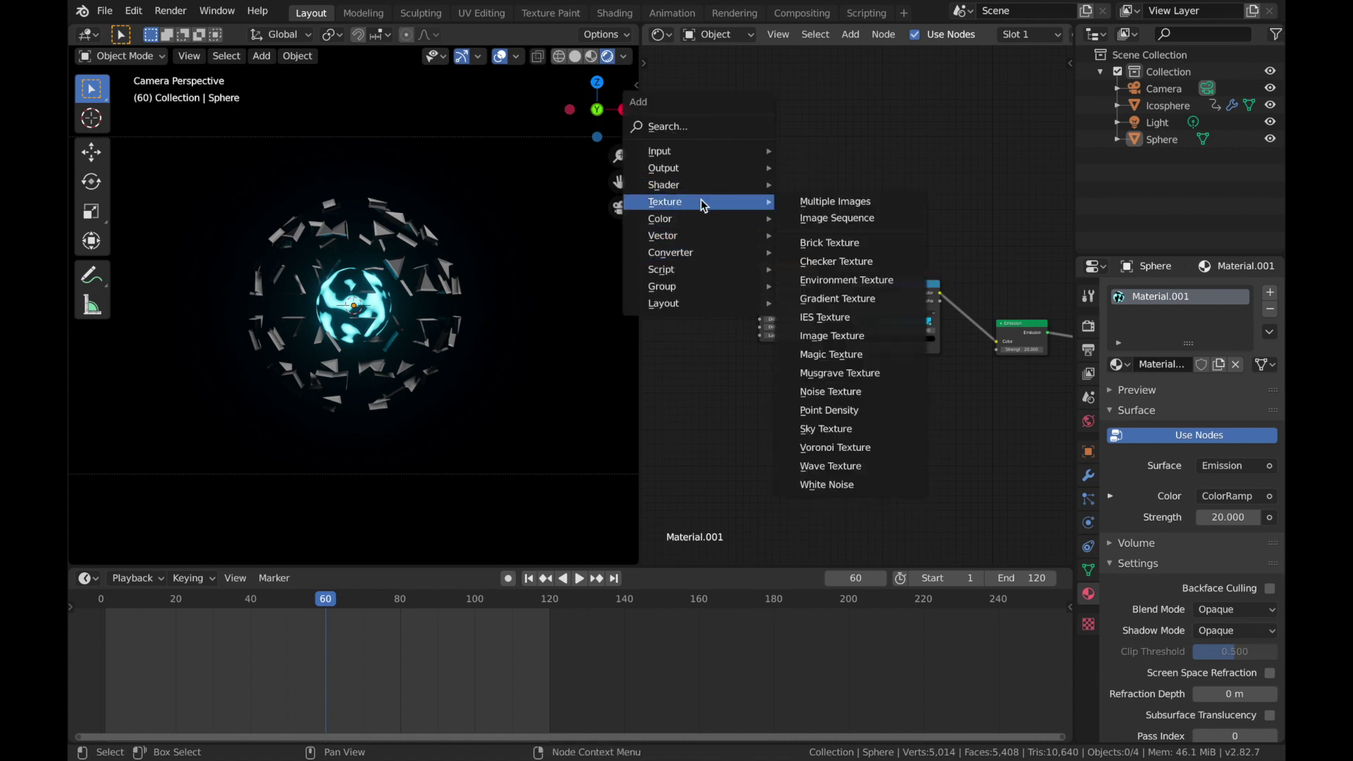
pyautogui.click(830, 391)
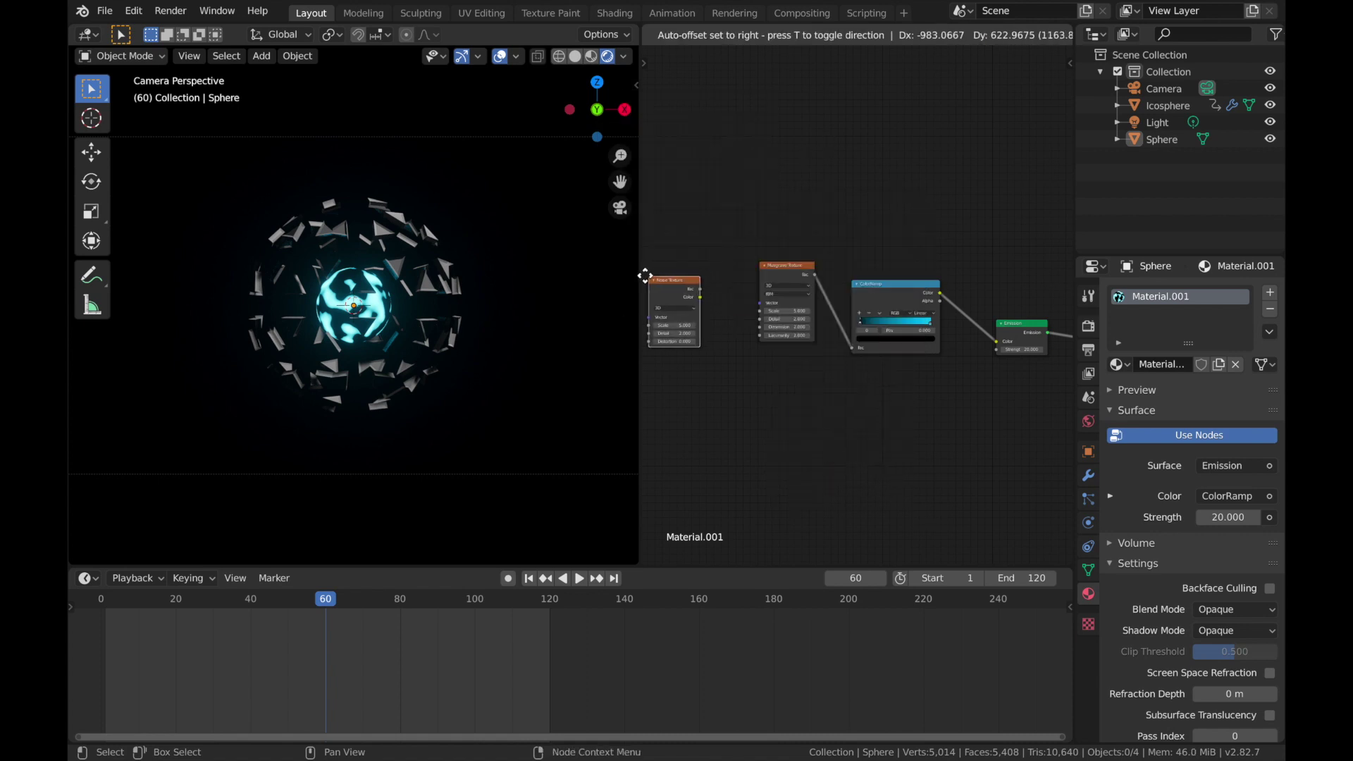
pyautogui.click(1068, 277)
pyautogui.moveTo(721, 290); pyautogui.dragTo(815, 291, button='middle')
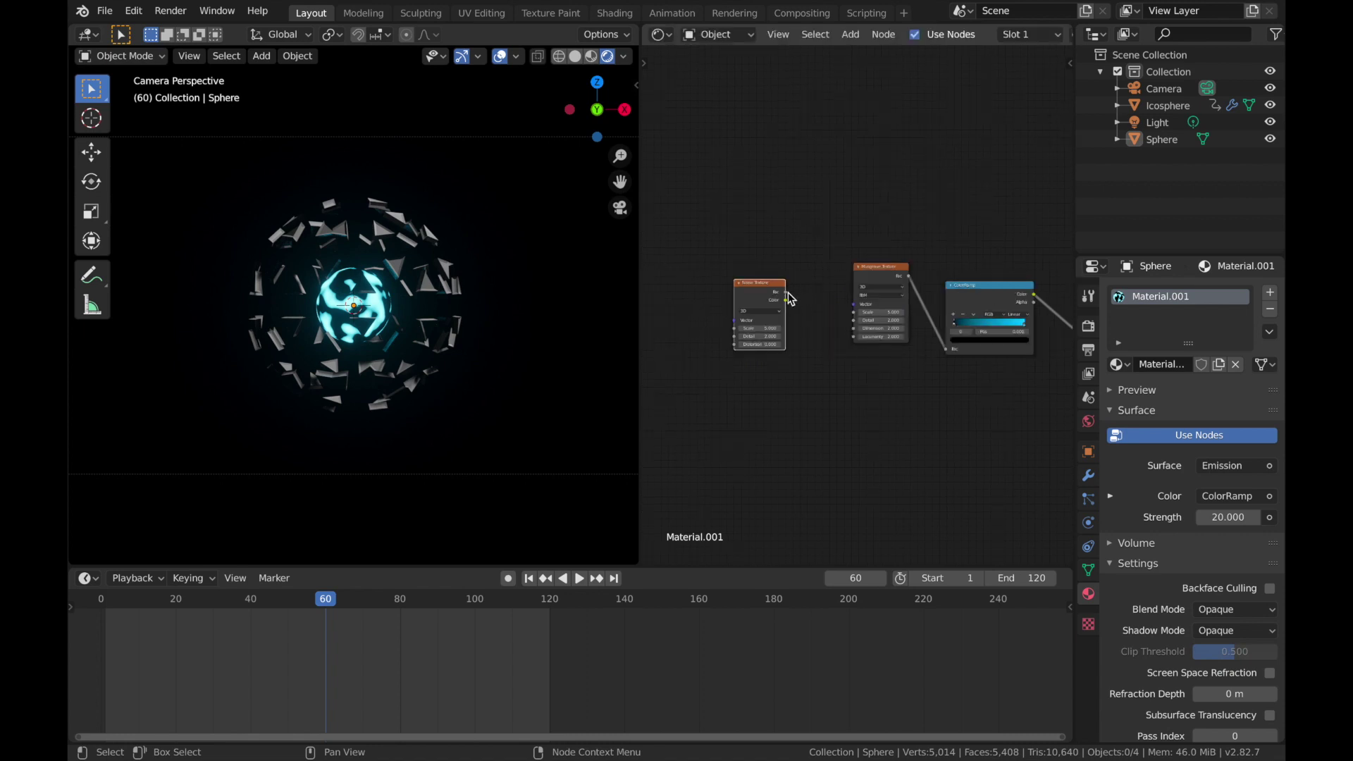
pyautogui.moveTo(788, 296); pyautogui.dragTo(856, 308)
pyautogui.moveTo(756, 289); pyautogui.dragTo(718, 289)
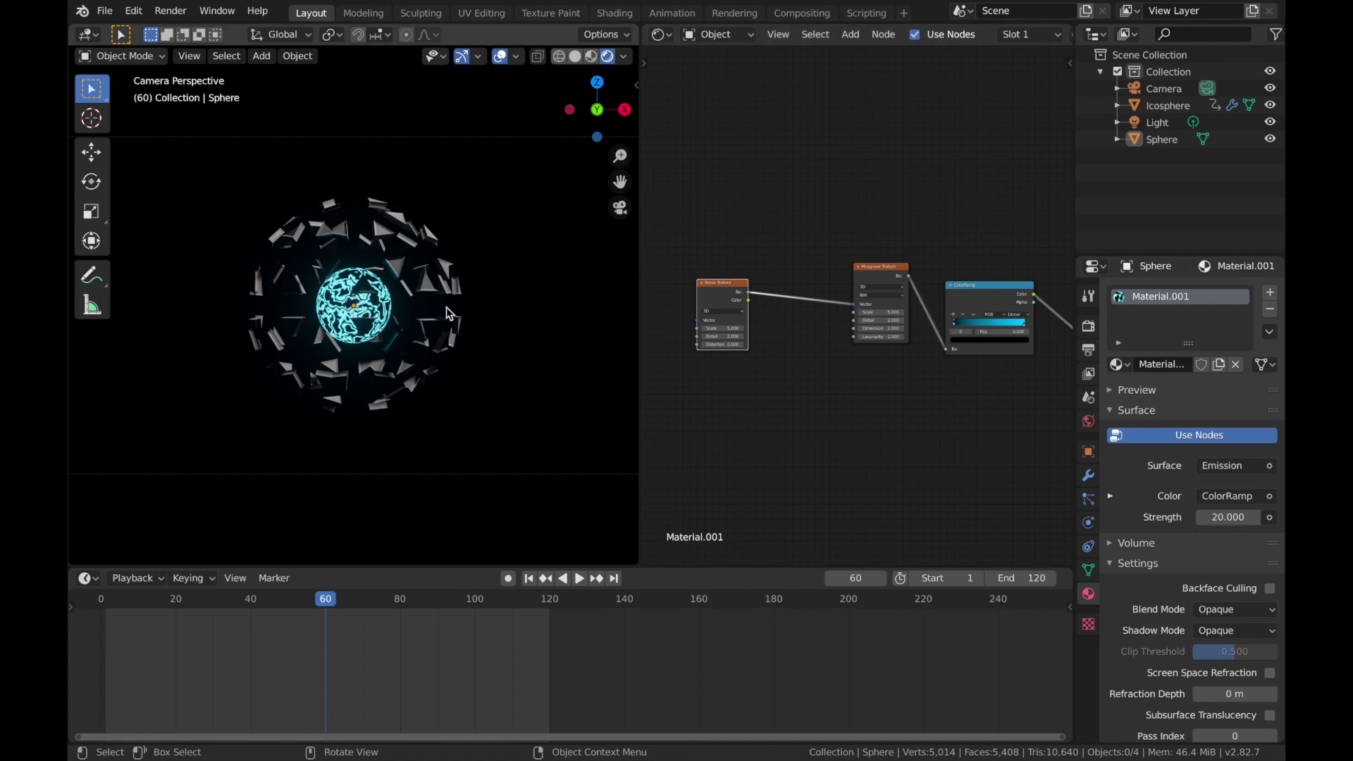
# Step: Hide the viewport overlays and zoom in on the glowing sphere
pyautogui.keyDown('ctrl'); pyautogui.moveTo(341, 337); pyautogui.dragTo(341, 336, button='middle'); pyautogui.keyUp('ctrl')
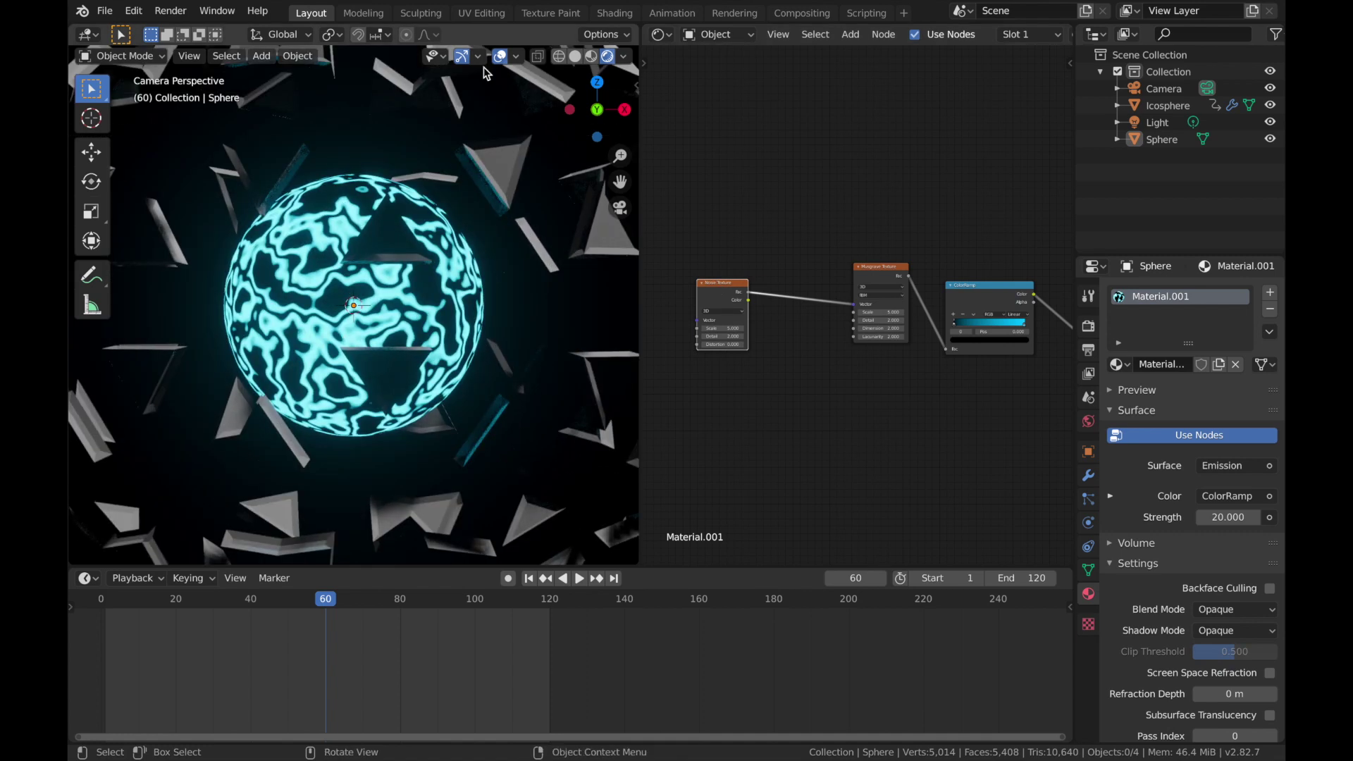
pyautogui.click(500, 59)
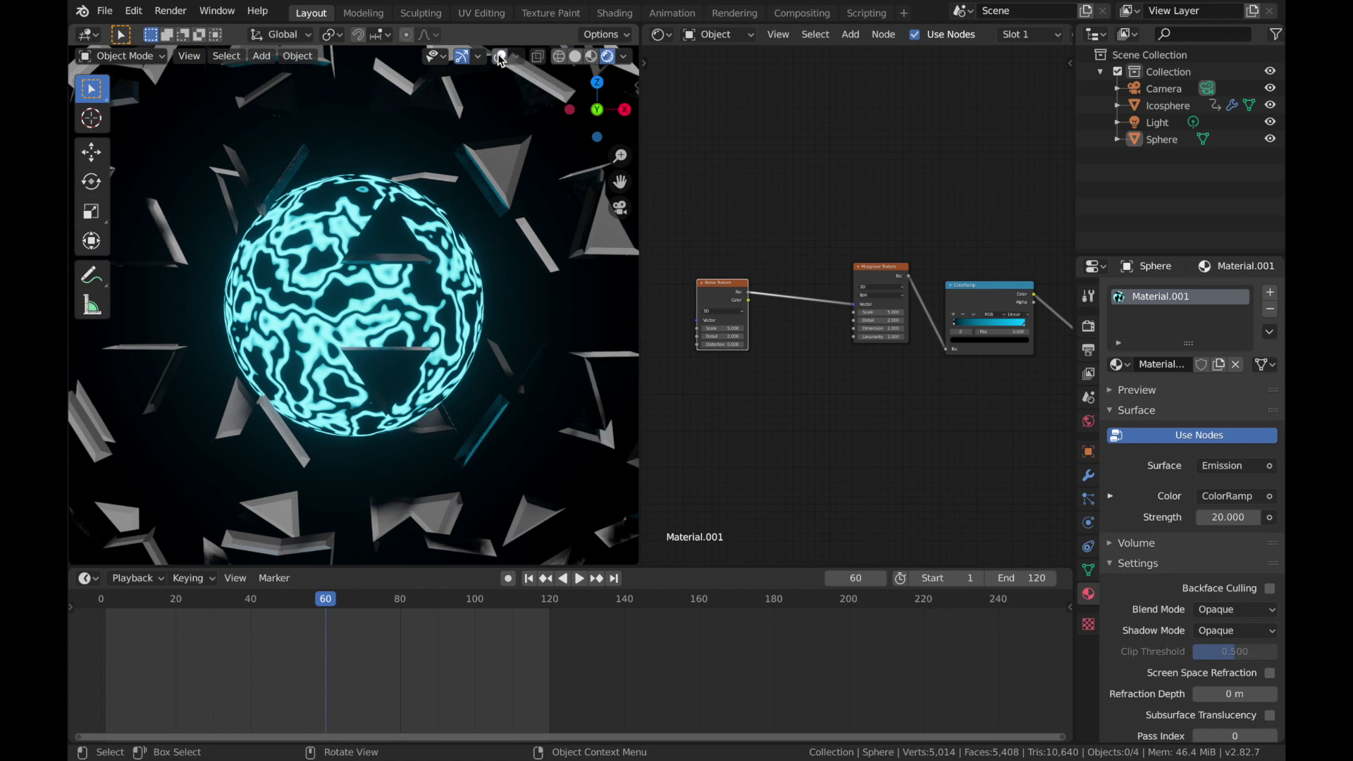
pyautogui.keyDown('ctrl'); pyautogui.moveTo(286, 339); pyautogui.dragTo(336, 298, button='middle'); pyautogui.keyUp('ctrl')
pyautogui.scroll(-2, 335, 297)
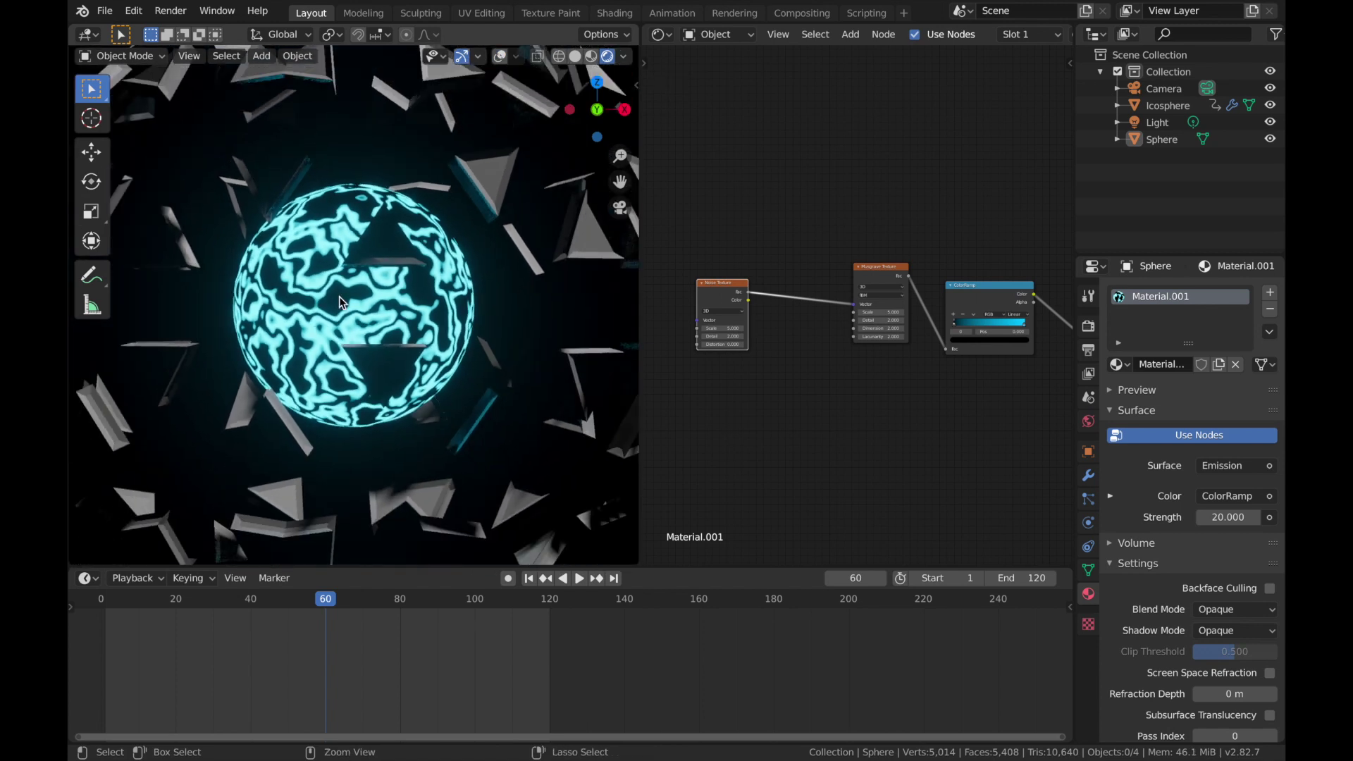
# Step: Set the Noise Texture Scale to 2 and raise the Musgrave Scale to about 6
pyautogui.moveTo(713, 283); pyautogui.dragTo(676, 276)
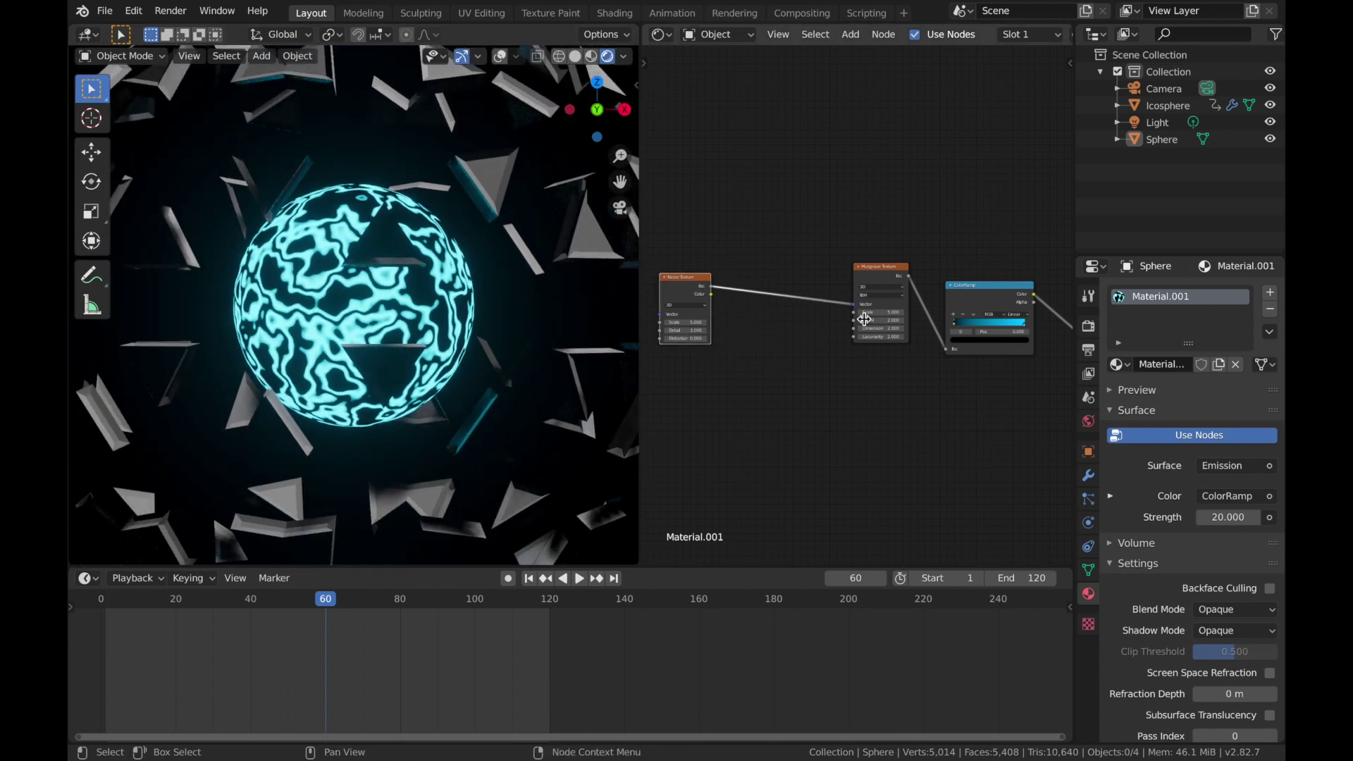
pyautogui.moveTo(688, 324)
pyautogui.mouseDown()
pyautogui.moveTo(634, 324)
pyautogui.moveTo(663, 323)
pyautogui.mouseUp()
pyautogui.moveTo(881, 312)
pyautogui.mouseDown()
pyautogui.moveTo(910, 312)
pyautogui.moveTo(877, 312)
pyautogui.mouseUp()
pyautogui.click(677, 323)
pyautogui.write('2')
pyautogui.press('Return')
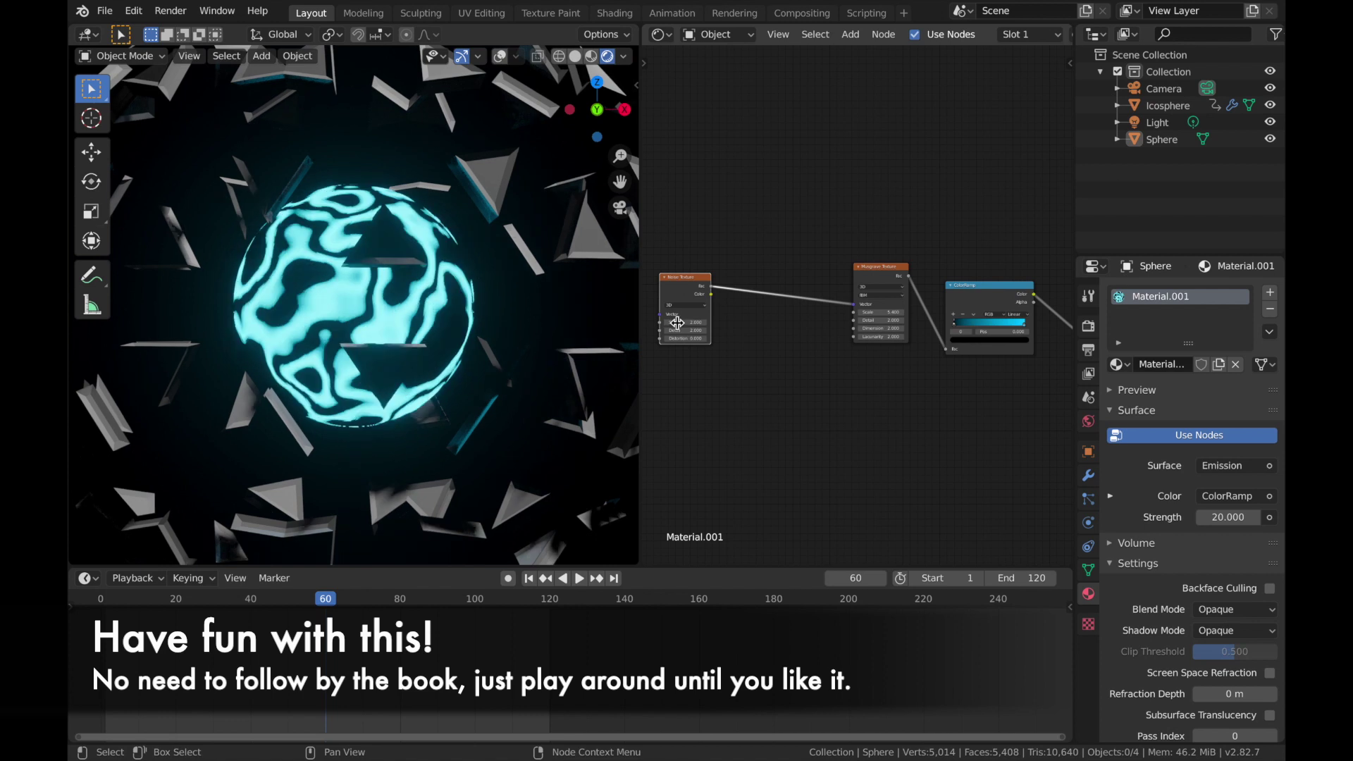
pyautogui.moveTo(880, 312); pyautogui.dragTo(882, 311)
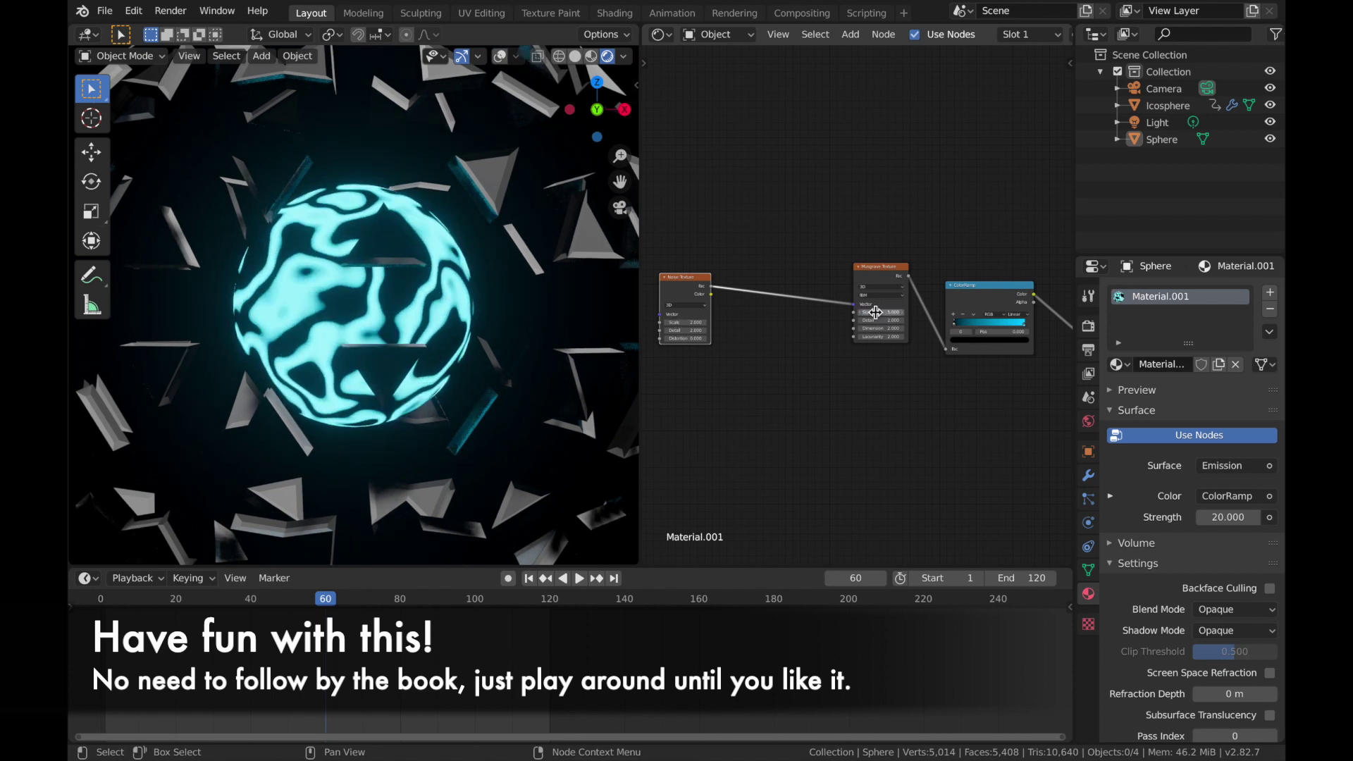
# Step: Drop a ColorRamp onto the Noise–Musgrave link and slide its black stop to the right
pyautogui.hotkey('shift', 'a')
pyautogui.moveTo(790, 283)
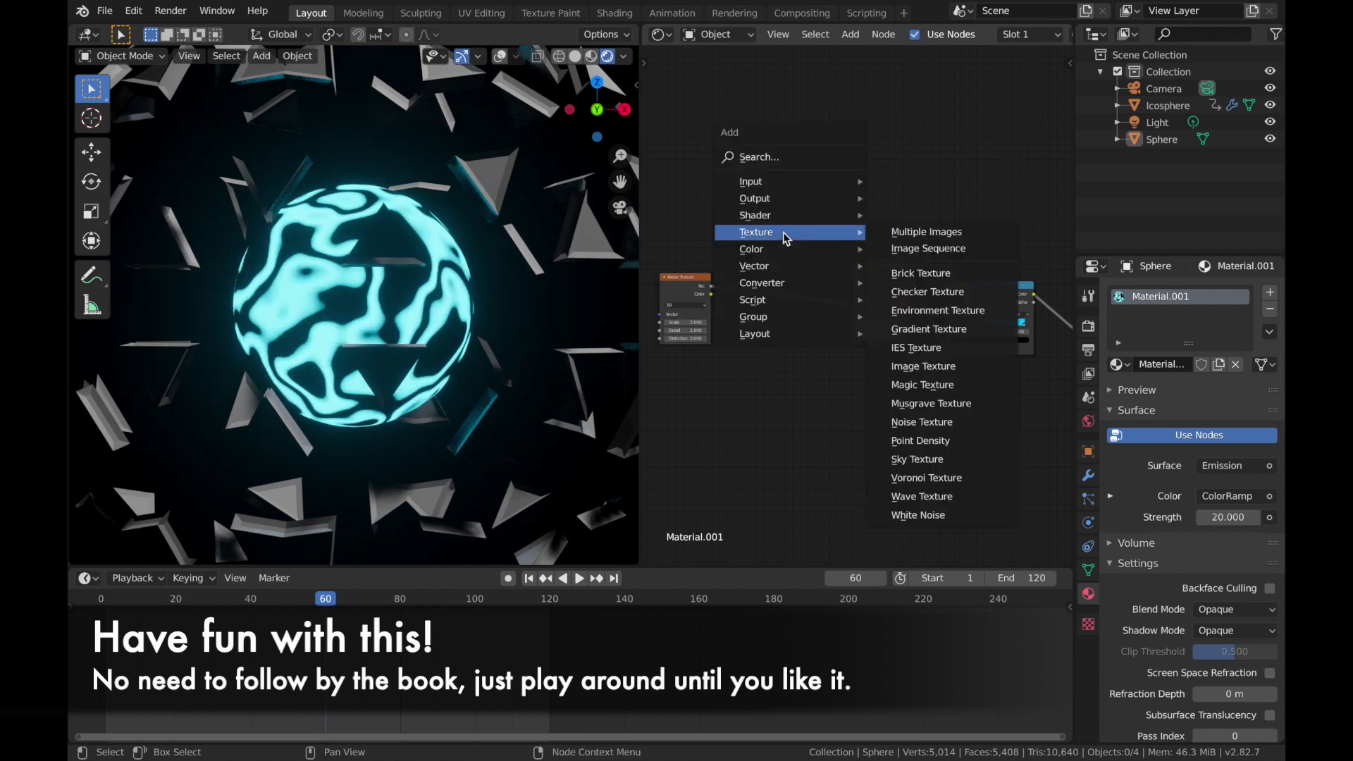
pyautogui.click(951, 320)
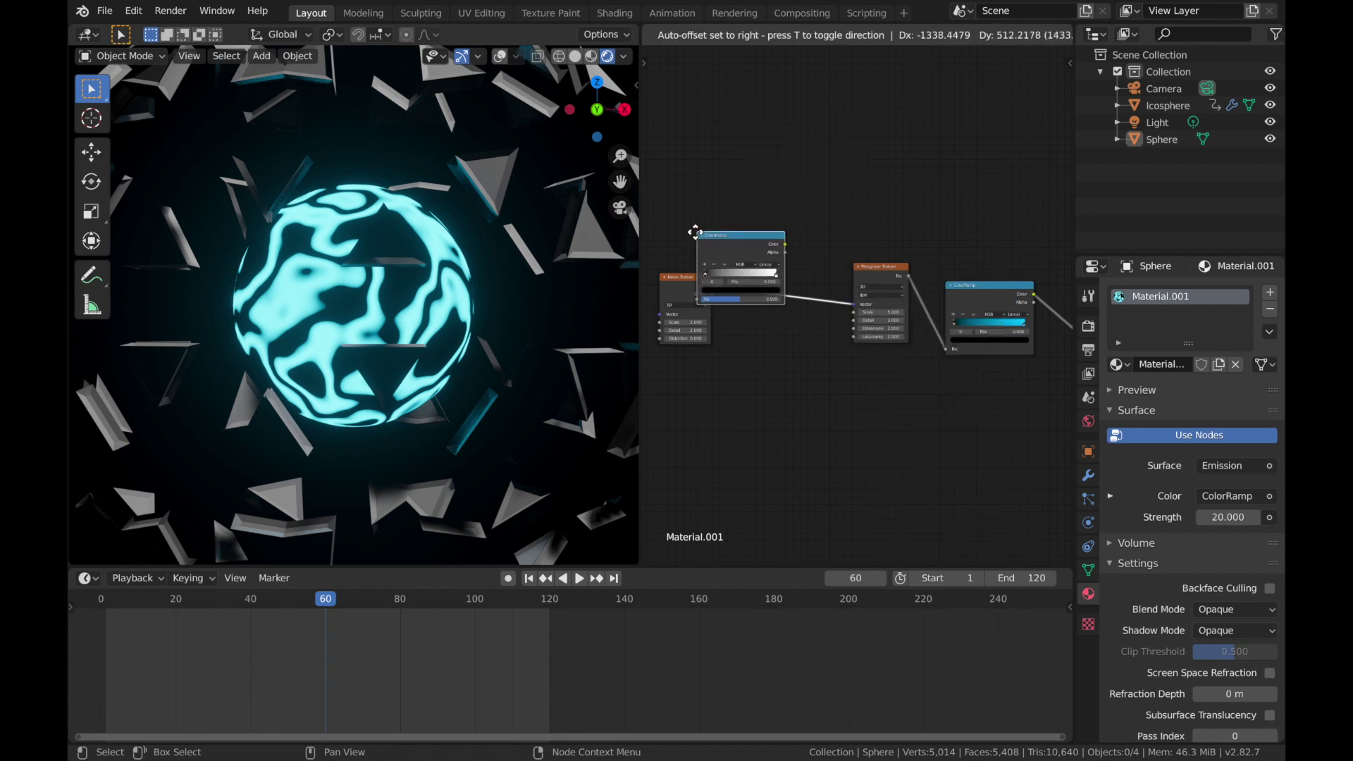
pyautogui.click(733, 248)
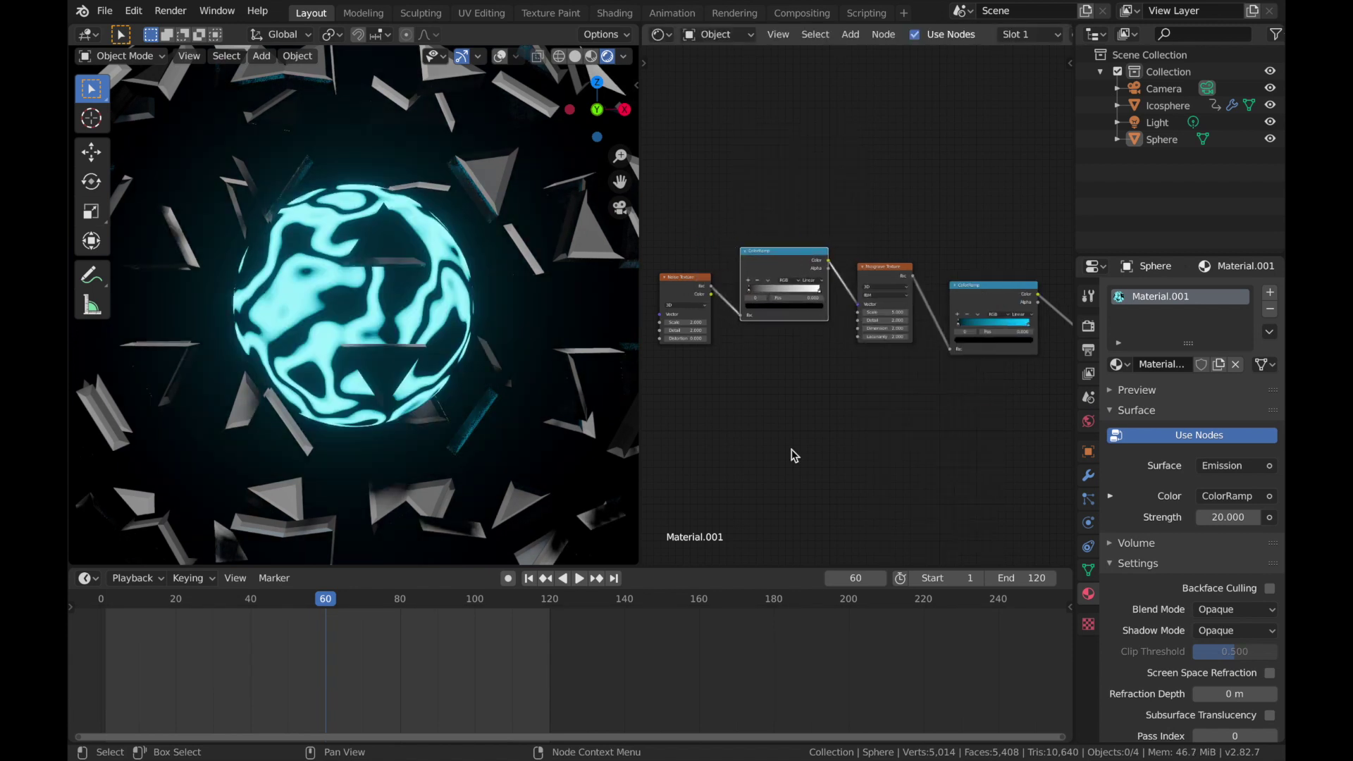
pyautogui.moveTo(748, 289)
pyautogui.mouseDown()
pyautogui.moveTo(811, 289)
pyautogui.moveTo(728, 284)
pyautogui.mouseUp()
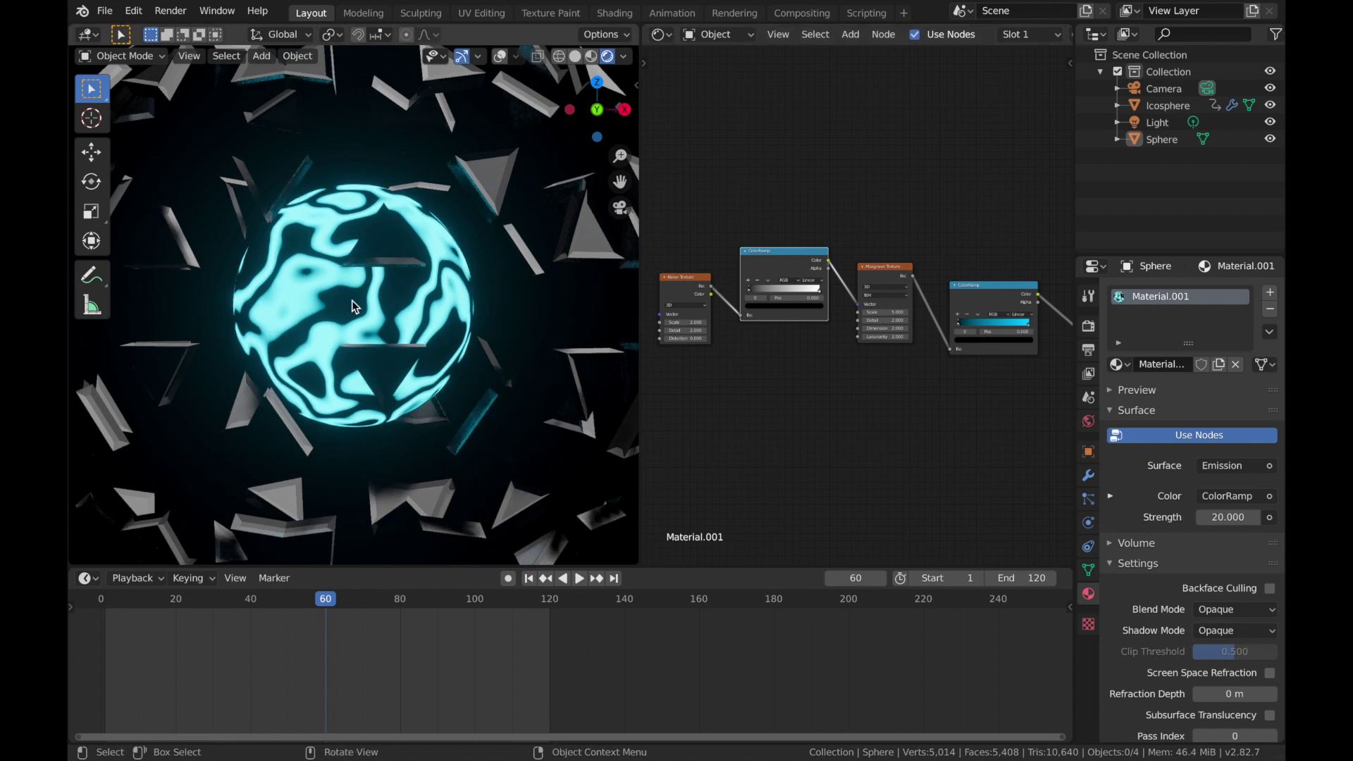
pyautogui.scroll(-5, 352, 300)
# Step: Keyframe the ColorRamp stop position at frame 61, then shift the white stop near frame 1
pyautogui.scroll(-4, 352, 300)
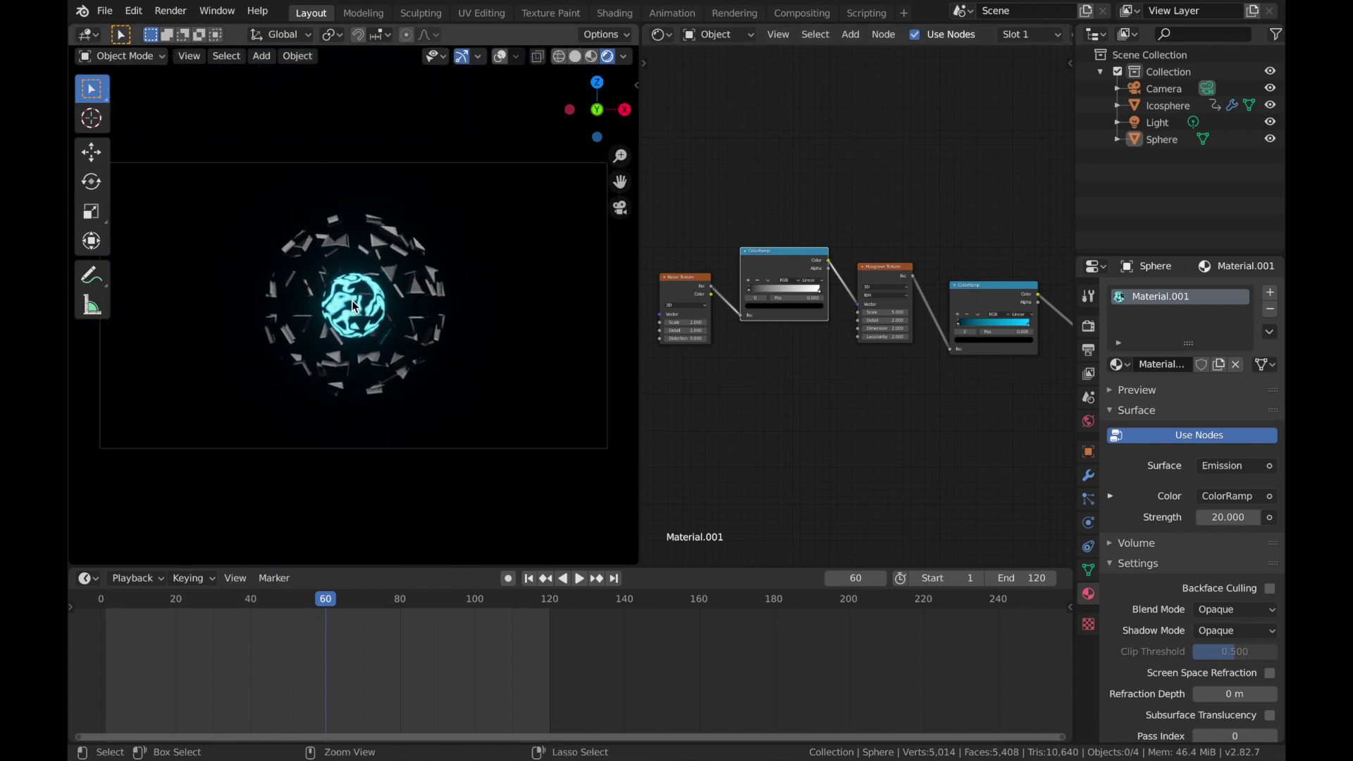
pyautogui.moveTo(329, 600); pyautogui.dragTo(341, 603)
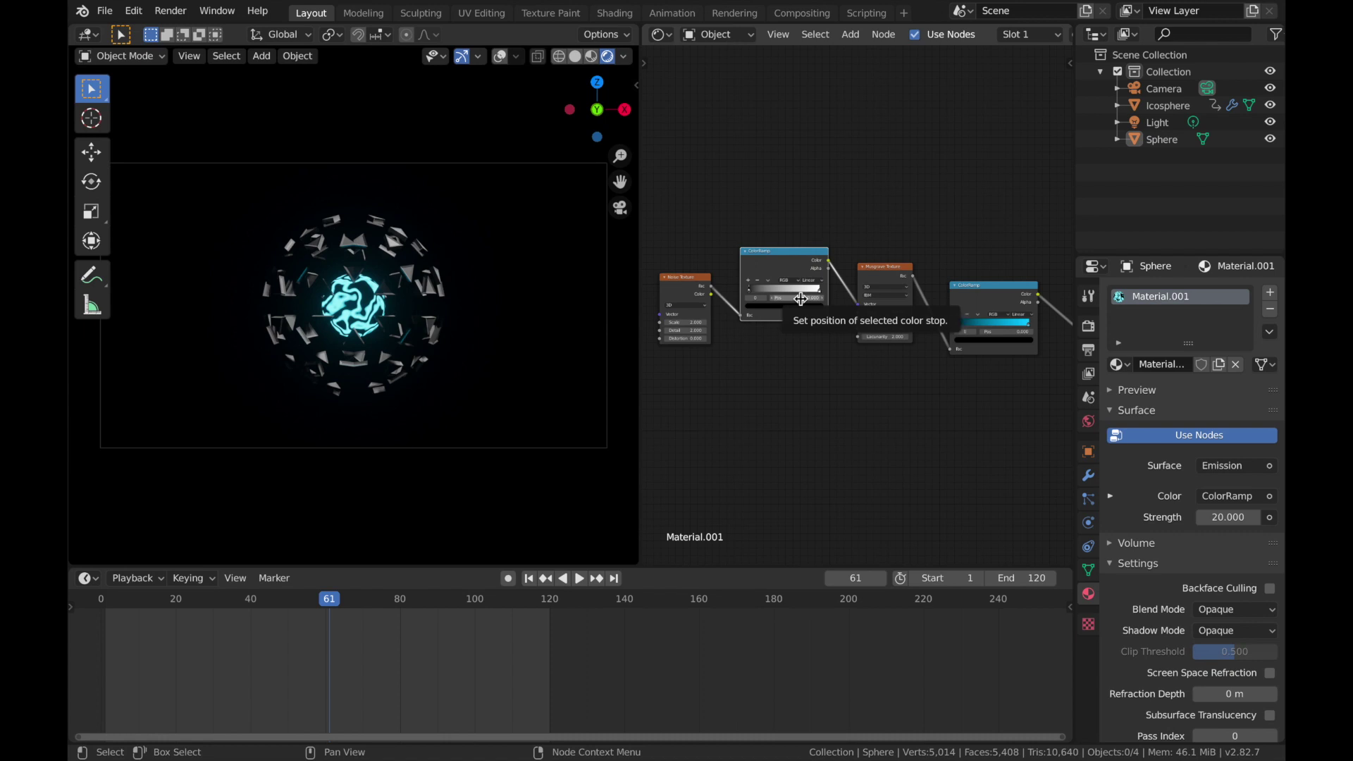
pyautogui.press('i')
pyautogui.moveTo(204, 599); pyautogui.dragTo(105, 590)
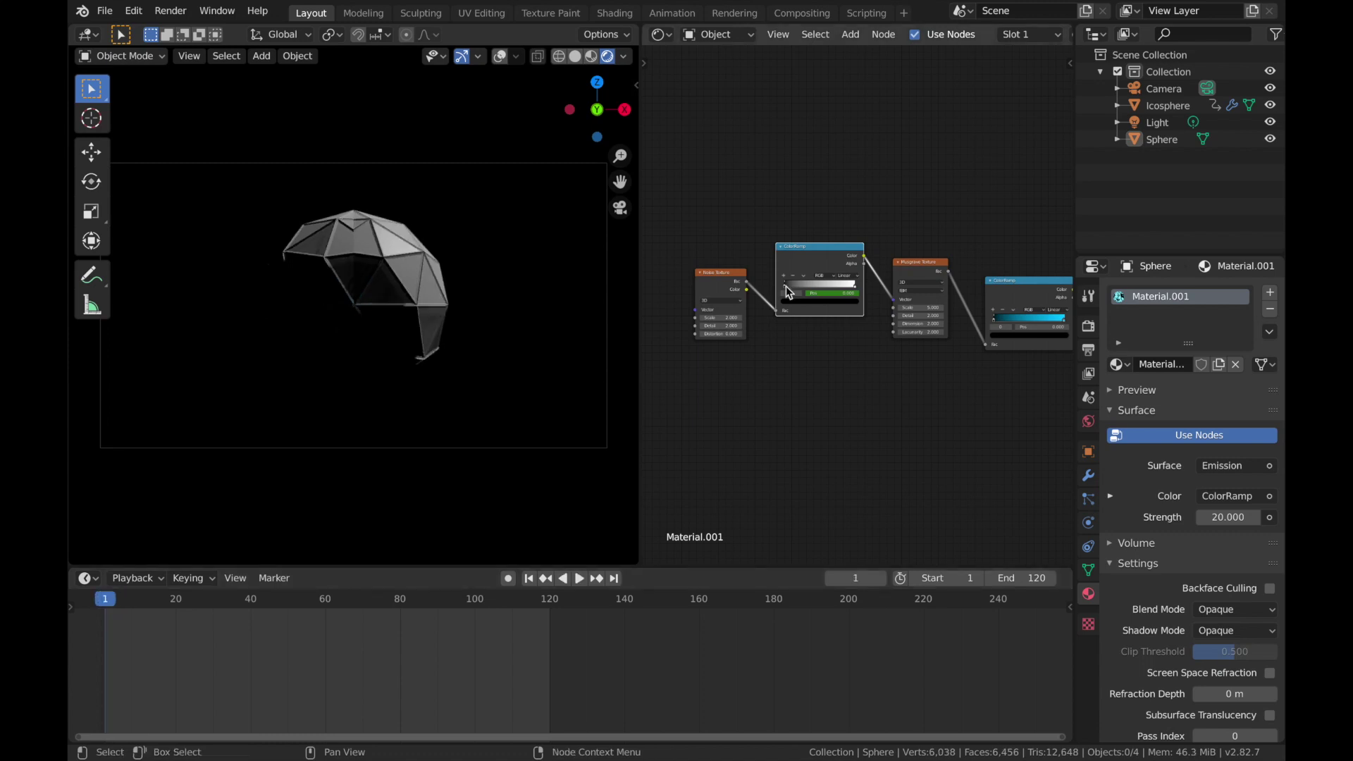
pyautogui.moveTo(839, 283); pyautogui.dragTo(851, 284)
# Step: Copy the frame-1 keyframe to frame 120 and give the keys Bezier interpolation
pyautogui.click(551, 602)
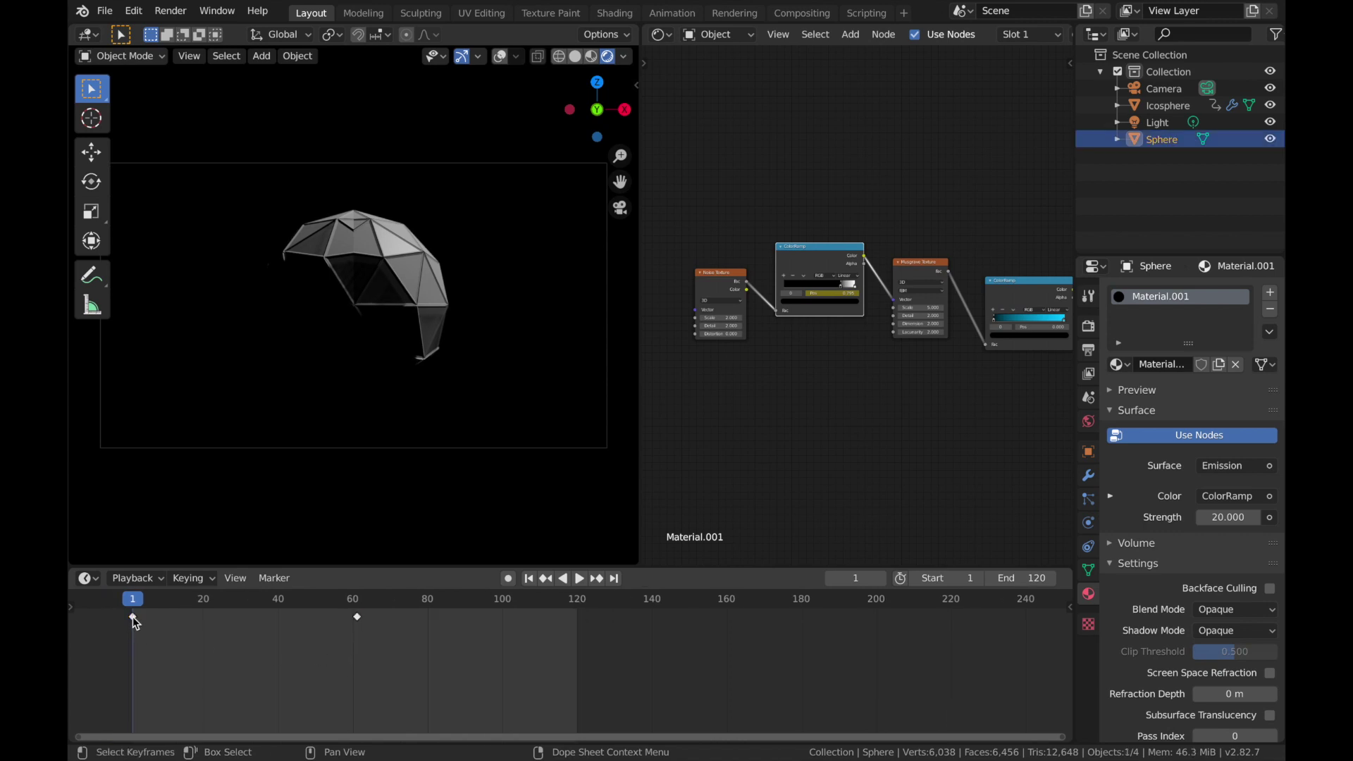
pyautogui.hotkey('shift', 'd')
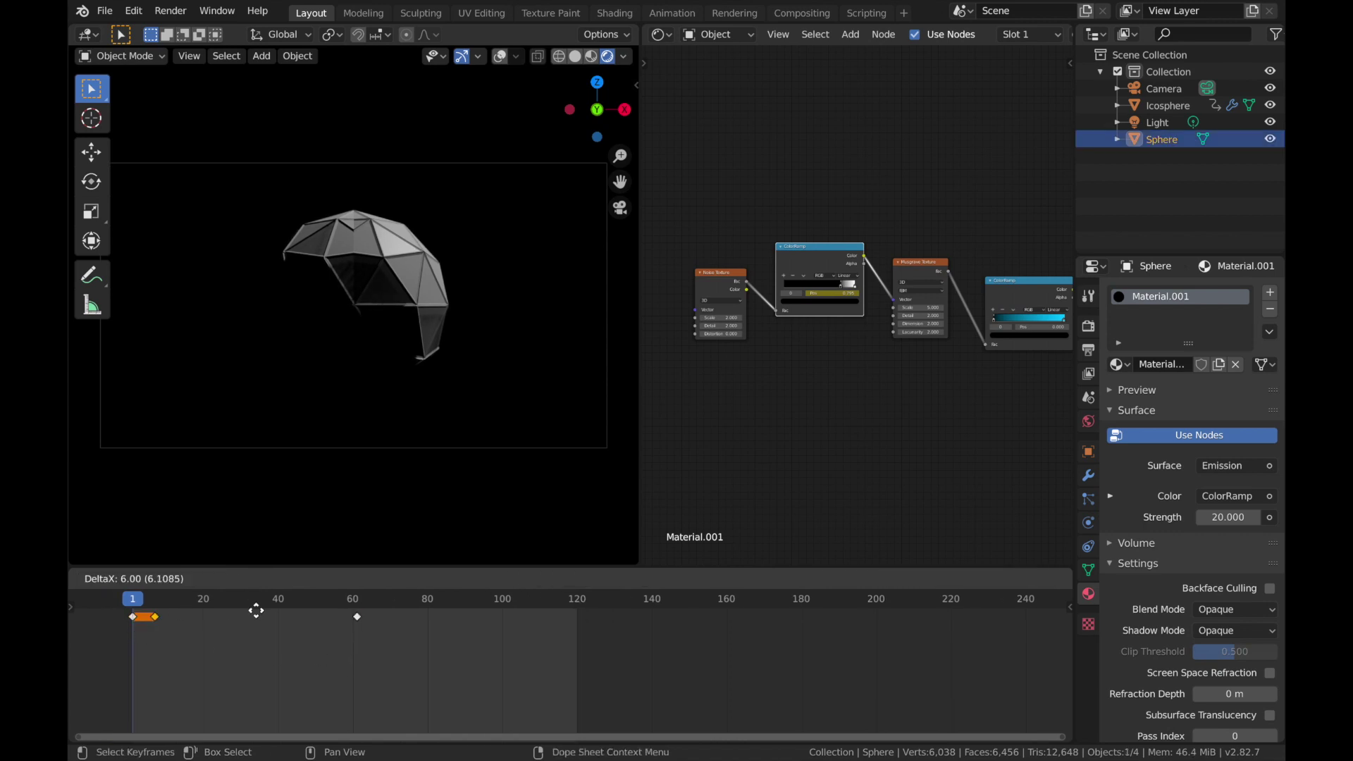
pyautogui.click(583, 636)
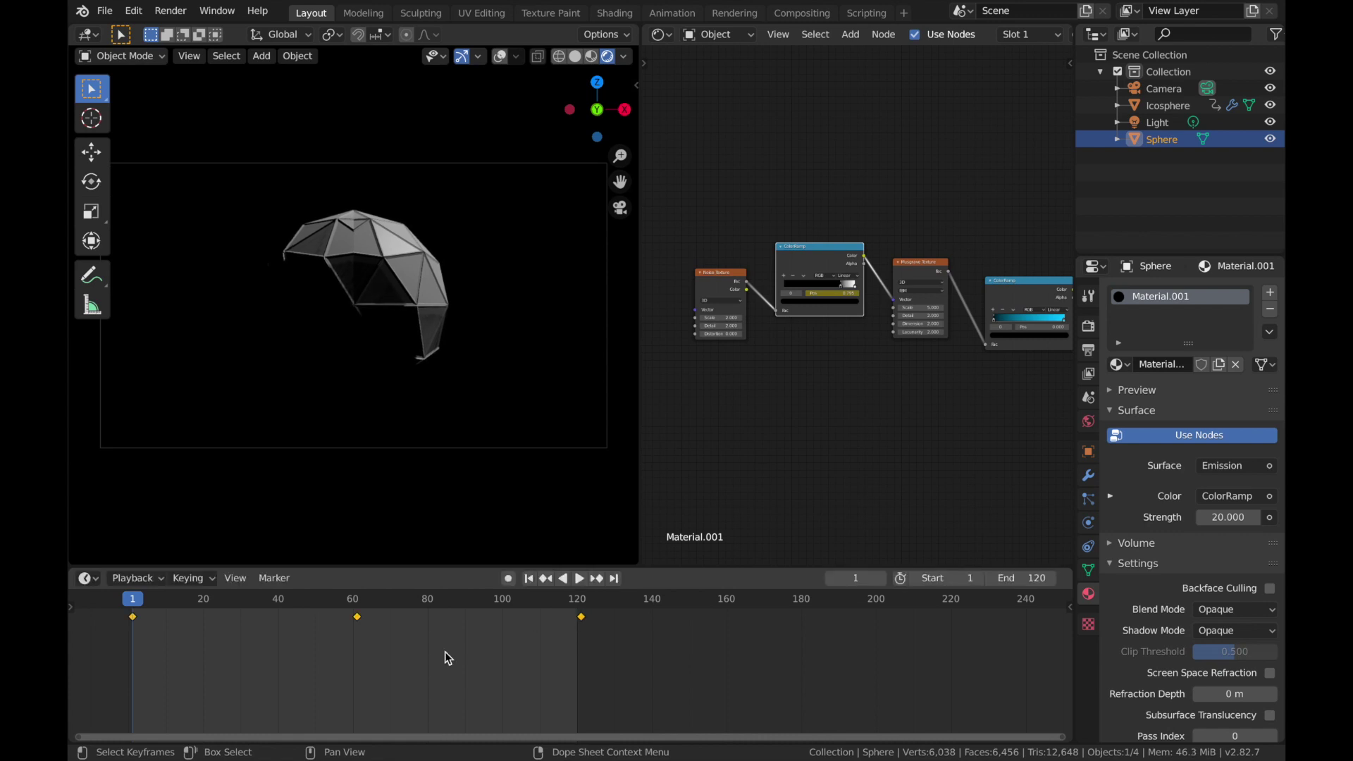
pyautogui.press('t')
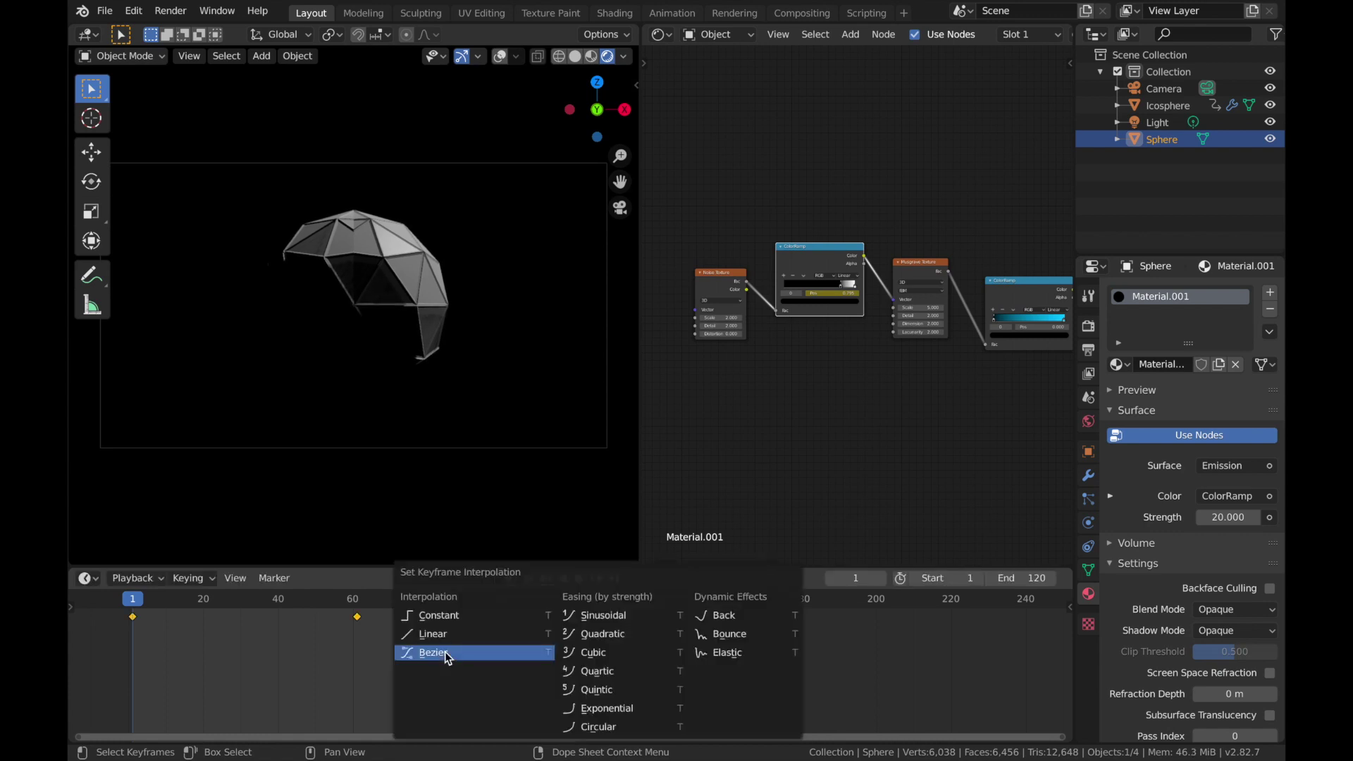
pyautogui.click(446, 651)
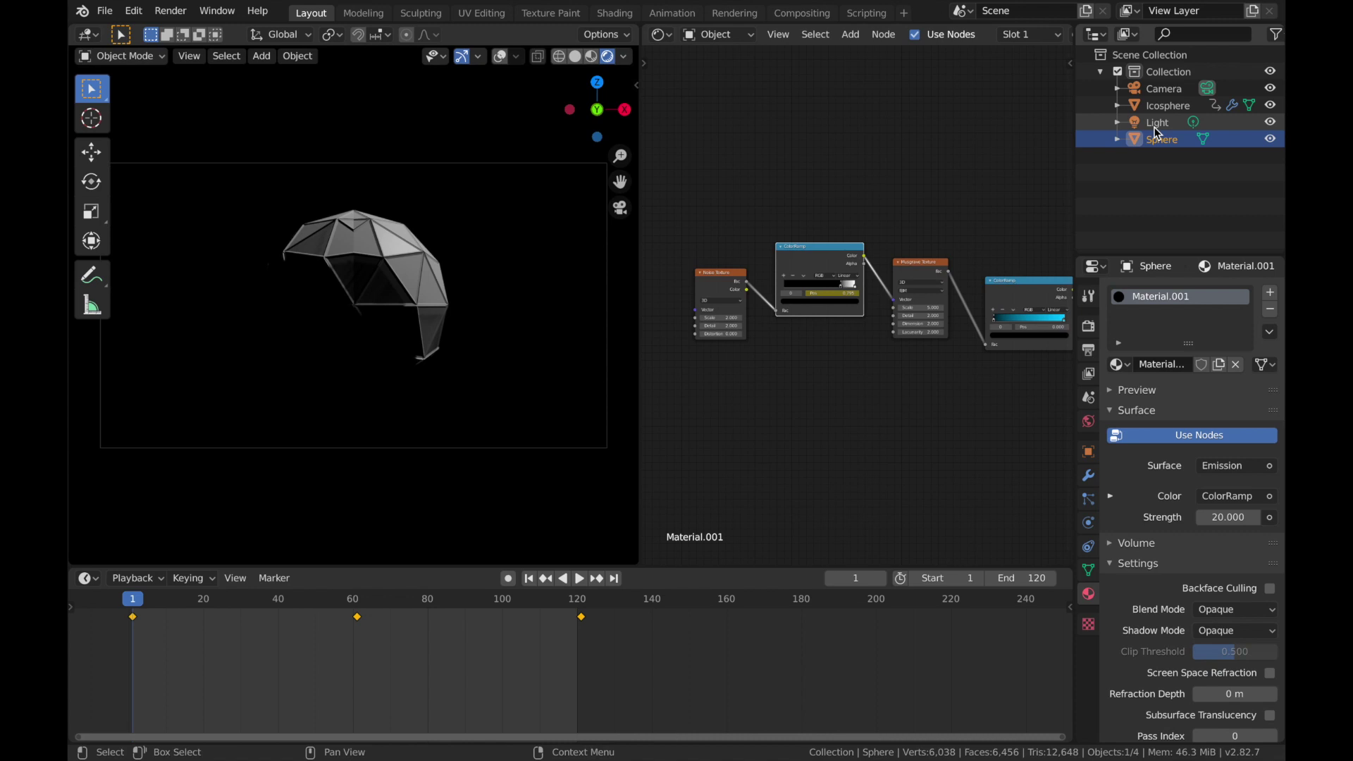
# Step: Select the ColorRamp node and play the animation to preview the changing glow
pyautogui.click(1112, 190)
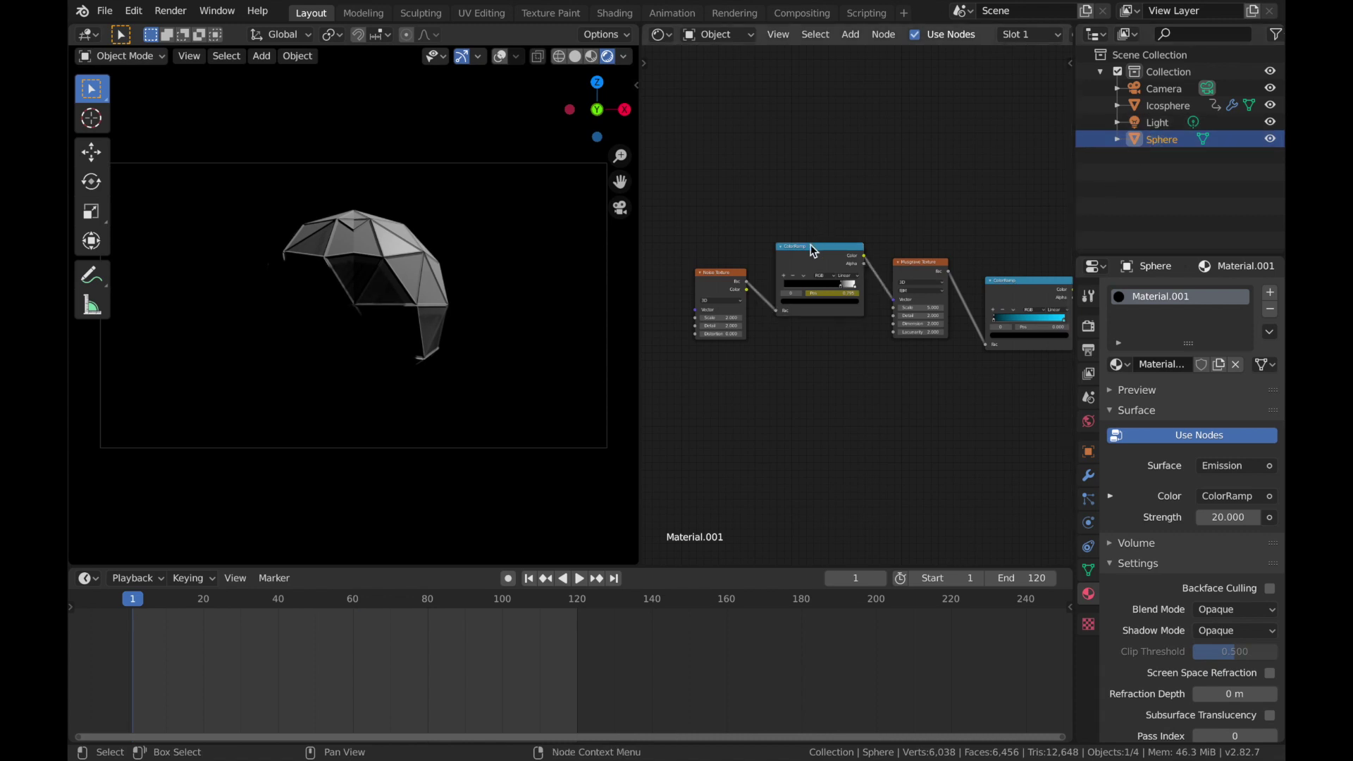
pyautogui.click(804, 249)
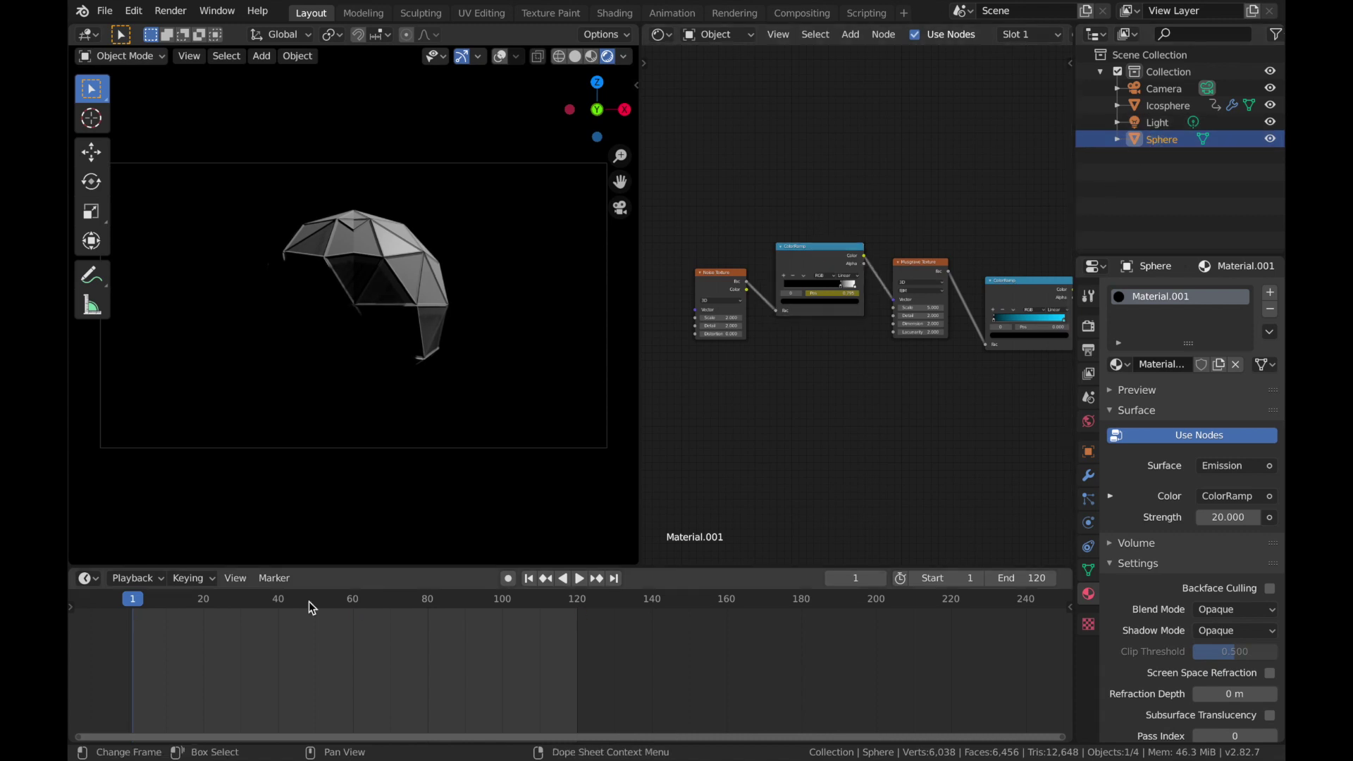
pyautogui.press('space')
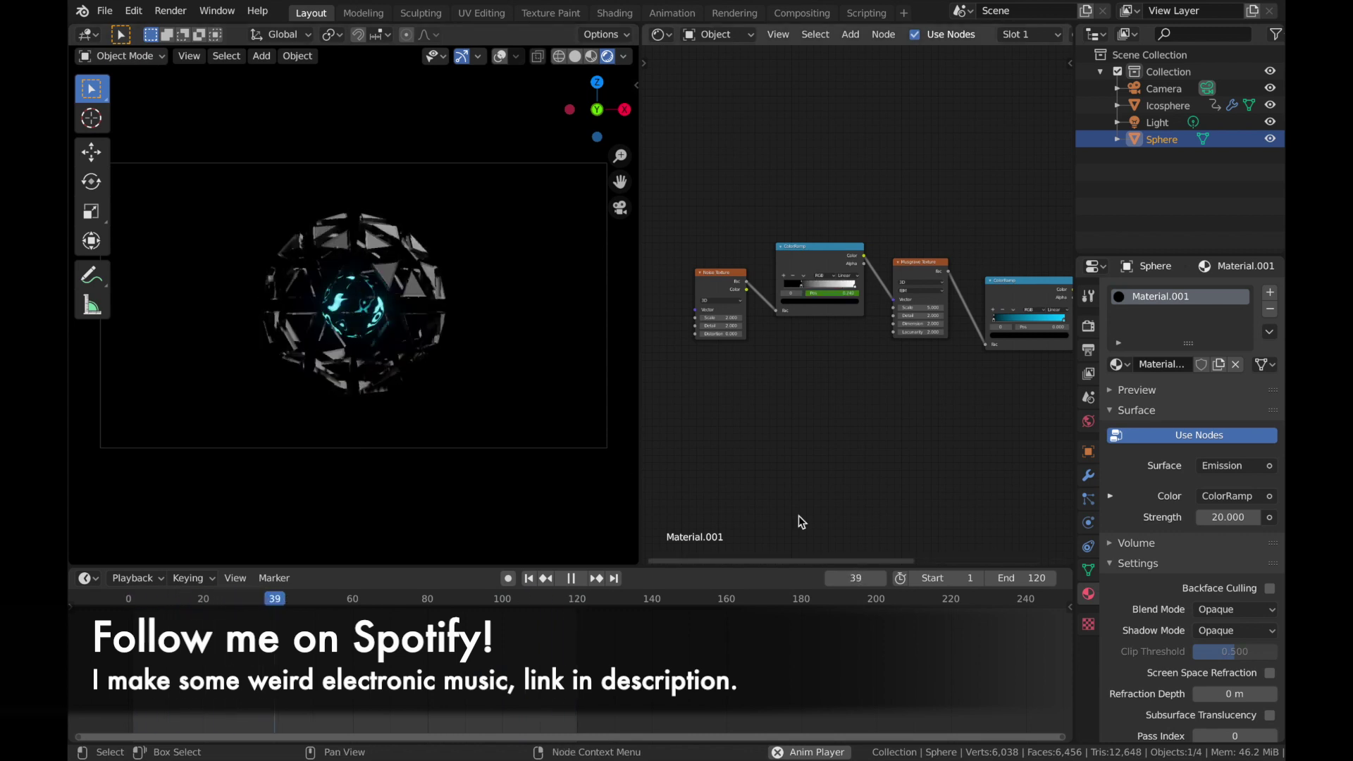
pyautogui.press('Escape')
pyautogui.click(339, 603)
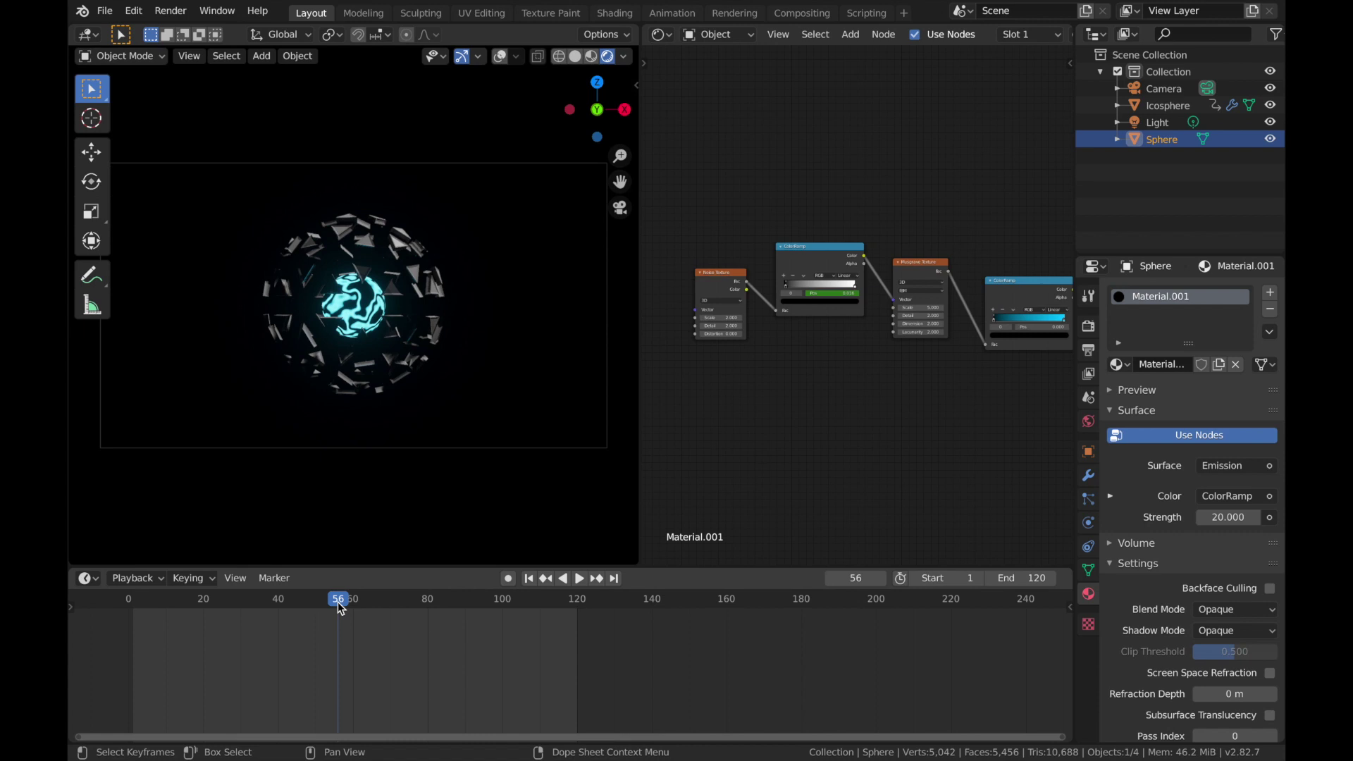
pyautogui.moveTo(341, 603); pyautogui.dragTo(308, 603)
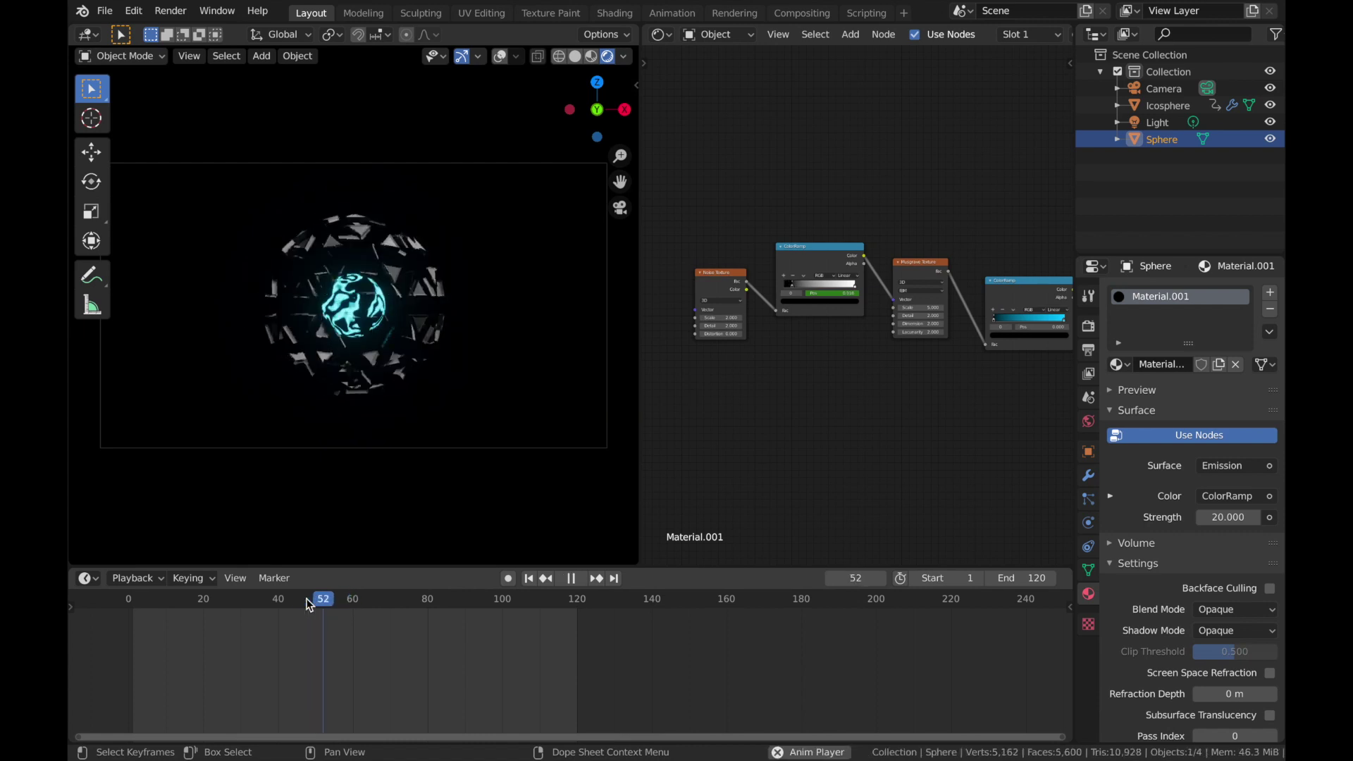
pyautogui.press('space')
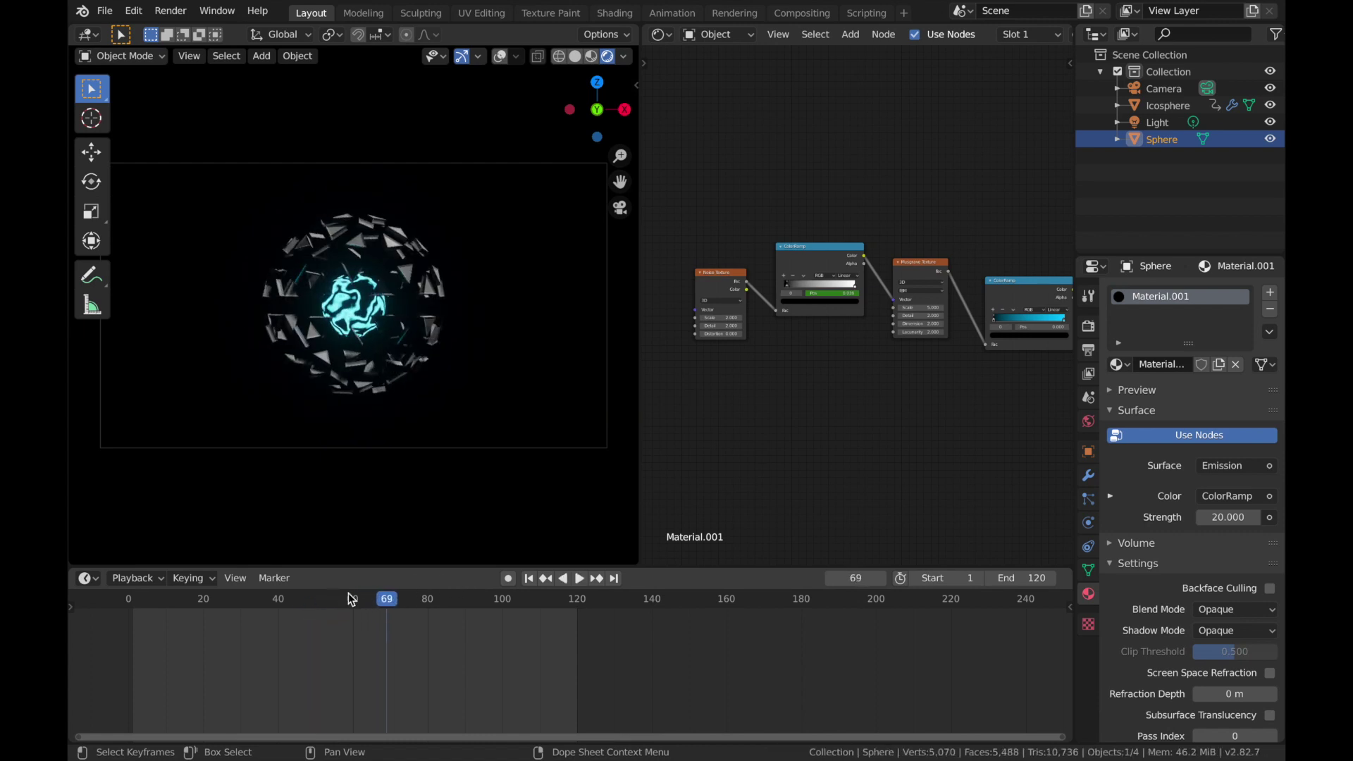
pyautogui.click(129, 599)
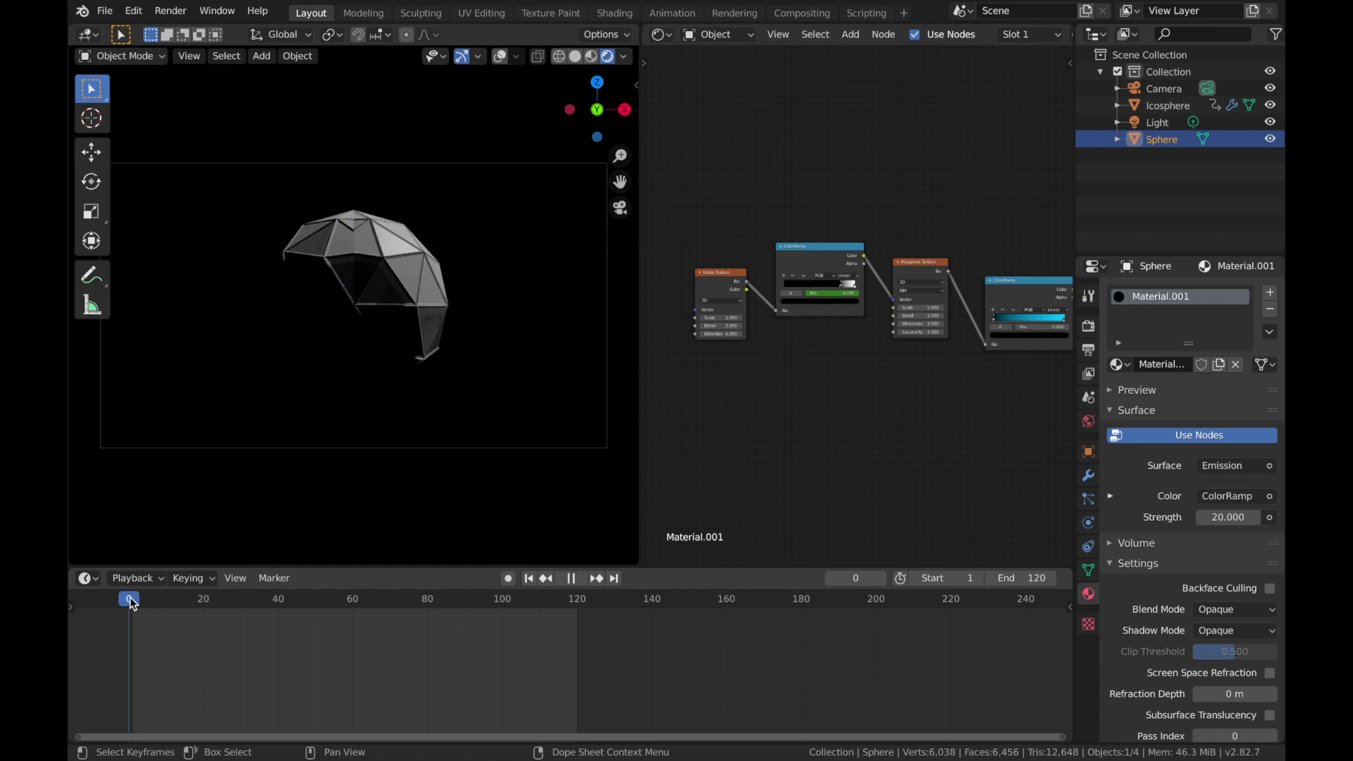
pyautogui.keyDown('ctrl'); pyautogui.hscroll(-2, 809, 366); pyautogui.keyUp('ctrl')
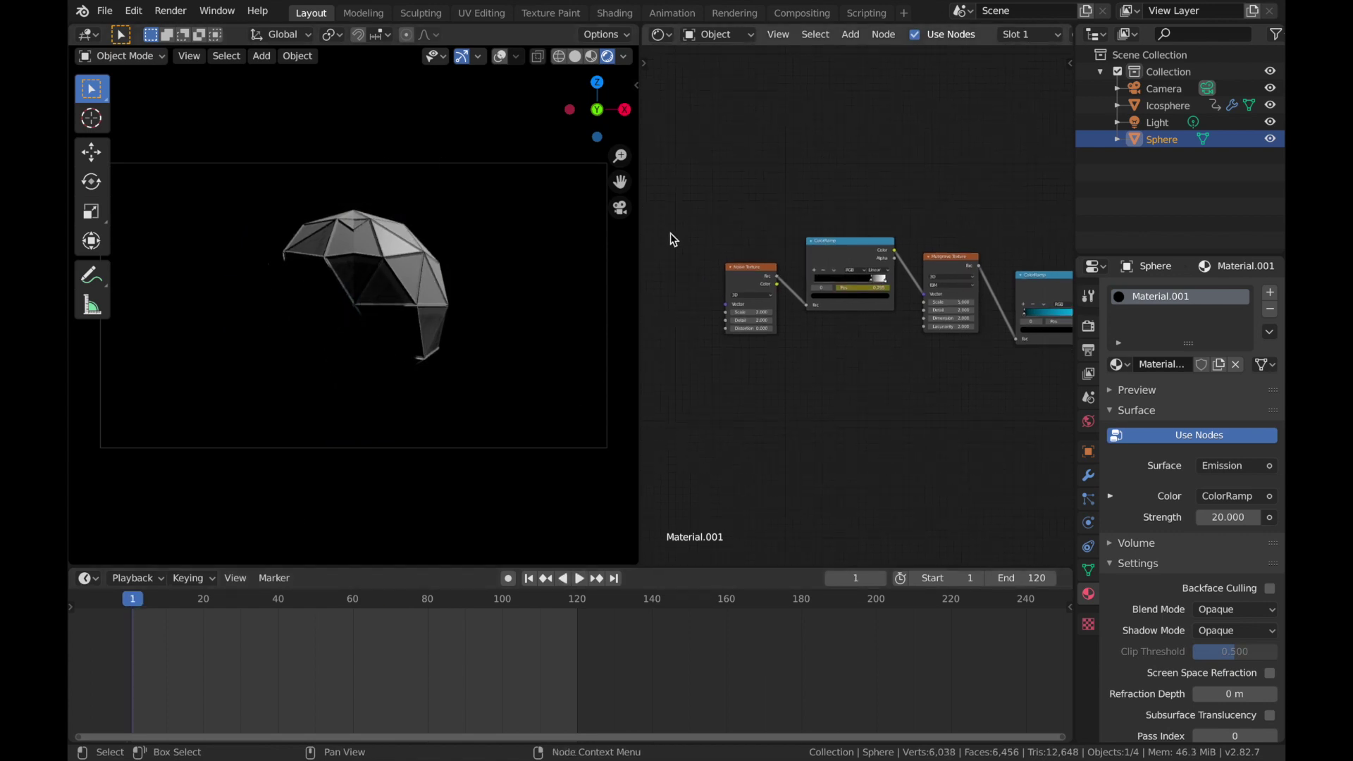
pyautogui.click(133, 11)
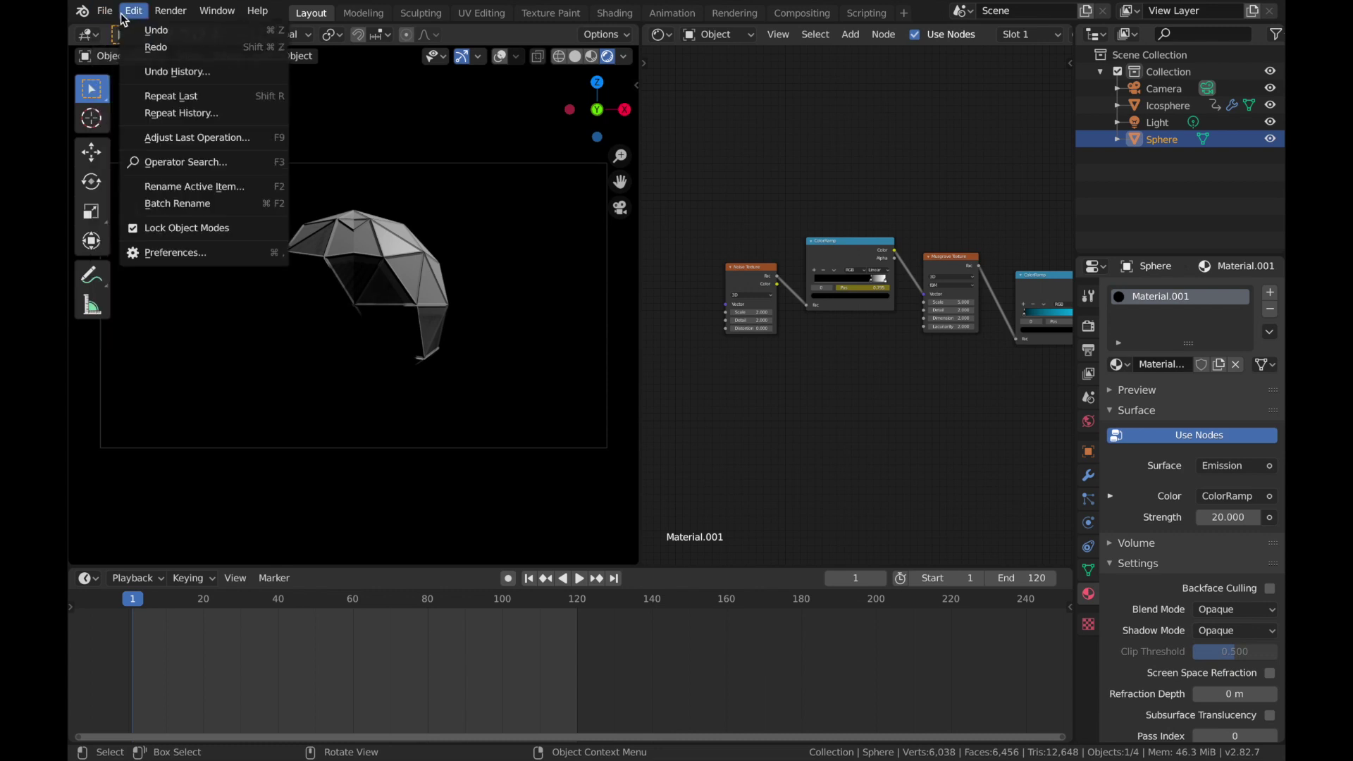
pyautogui.click(182, 254)
pyautogui.click(133, 227)
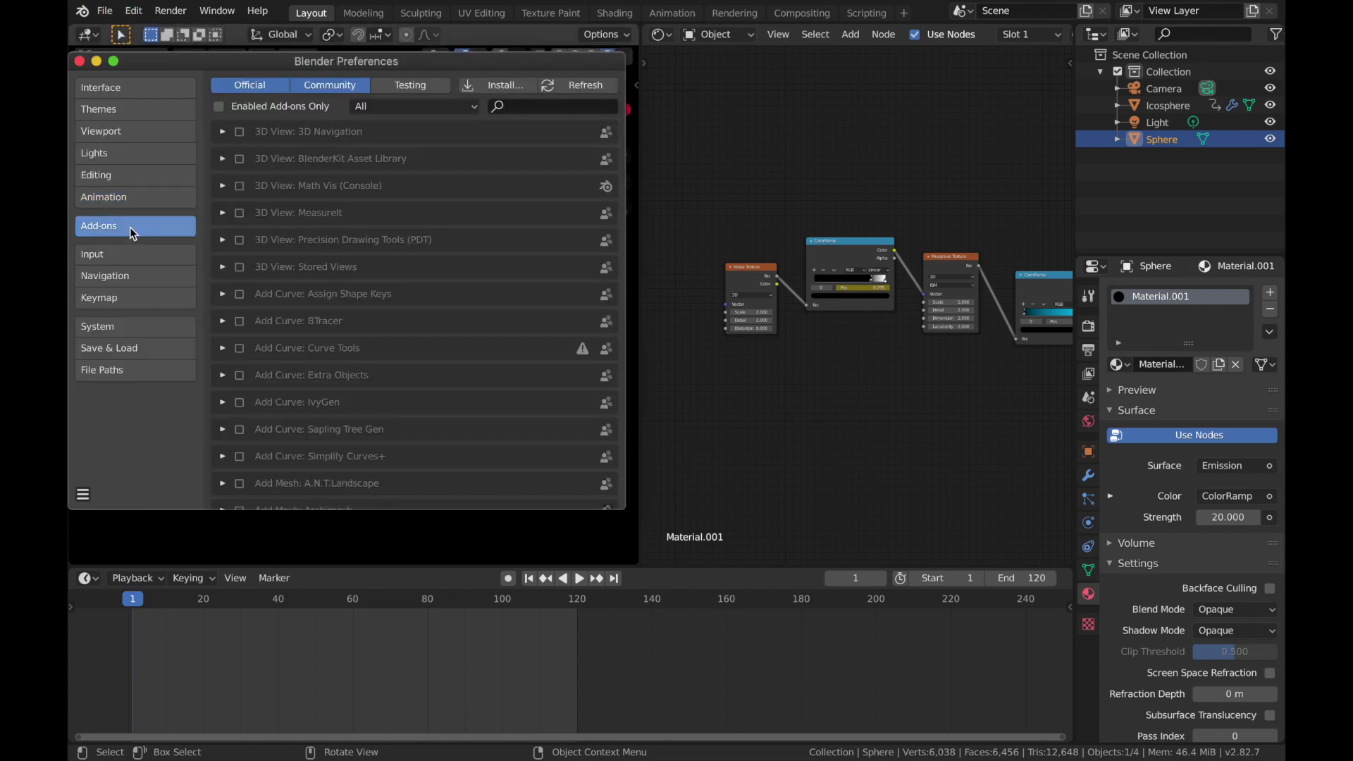
pyautogui.click(535, 103)
pyautogui.write('node')
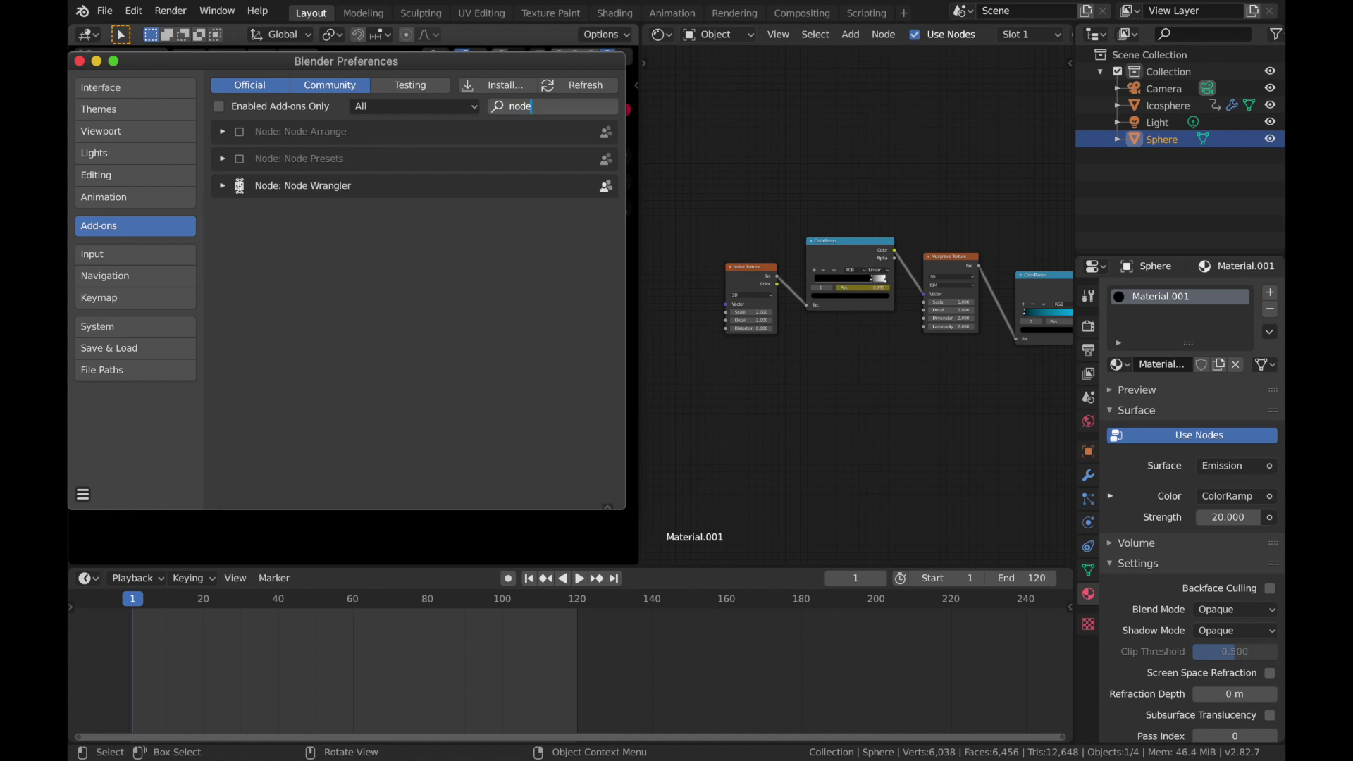
pyautogui.click(77, 61)
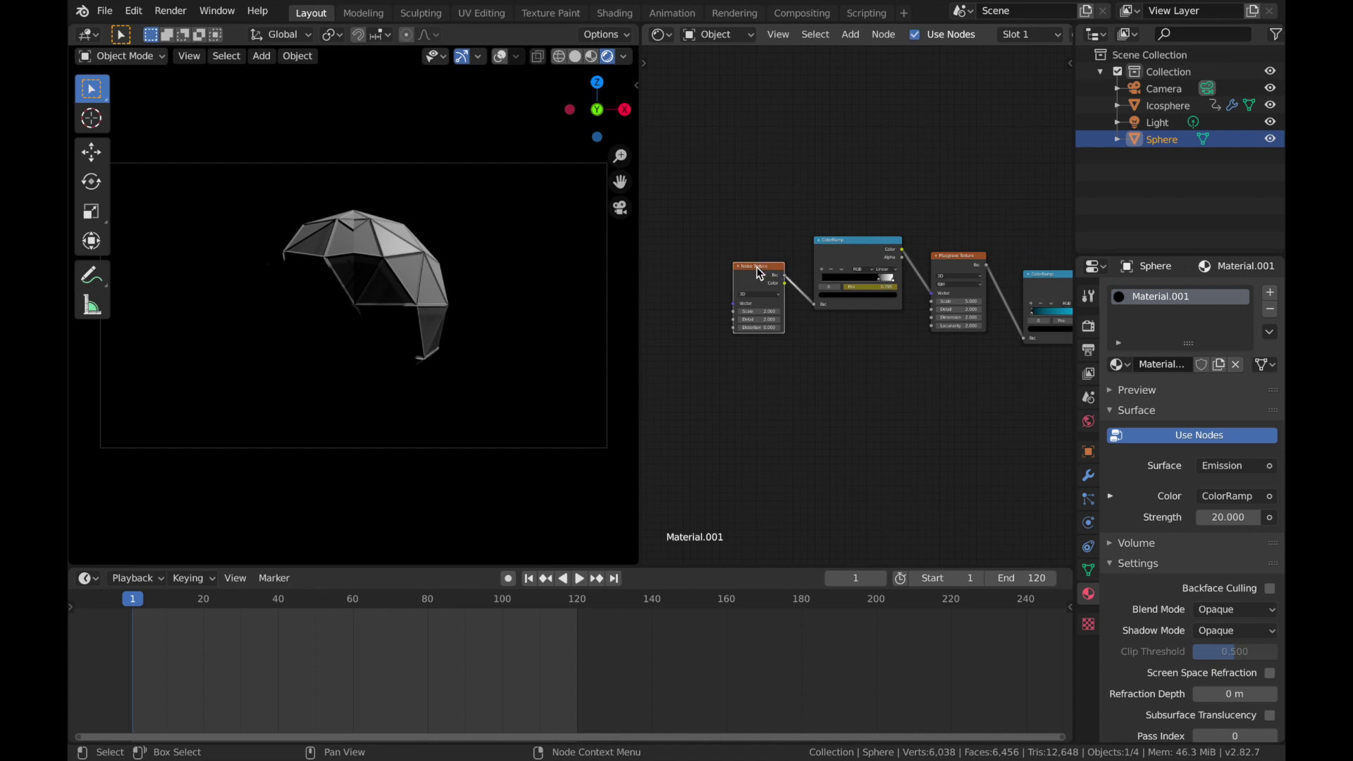
# Step: Add Texture Coordinate and Mapping nodes to the Noise Texture and slide the pattern along Y
pyautogui.hotkey('ctrl', 't')
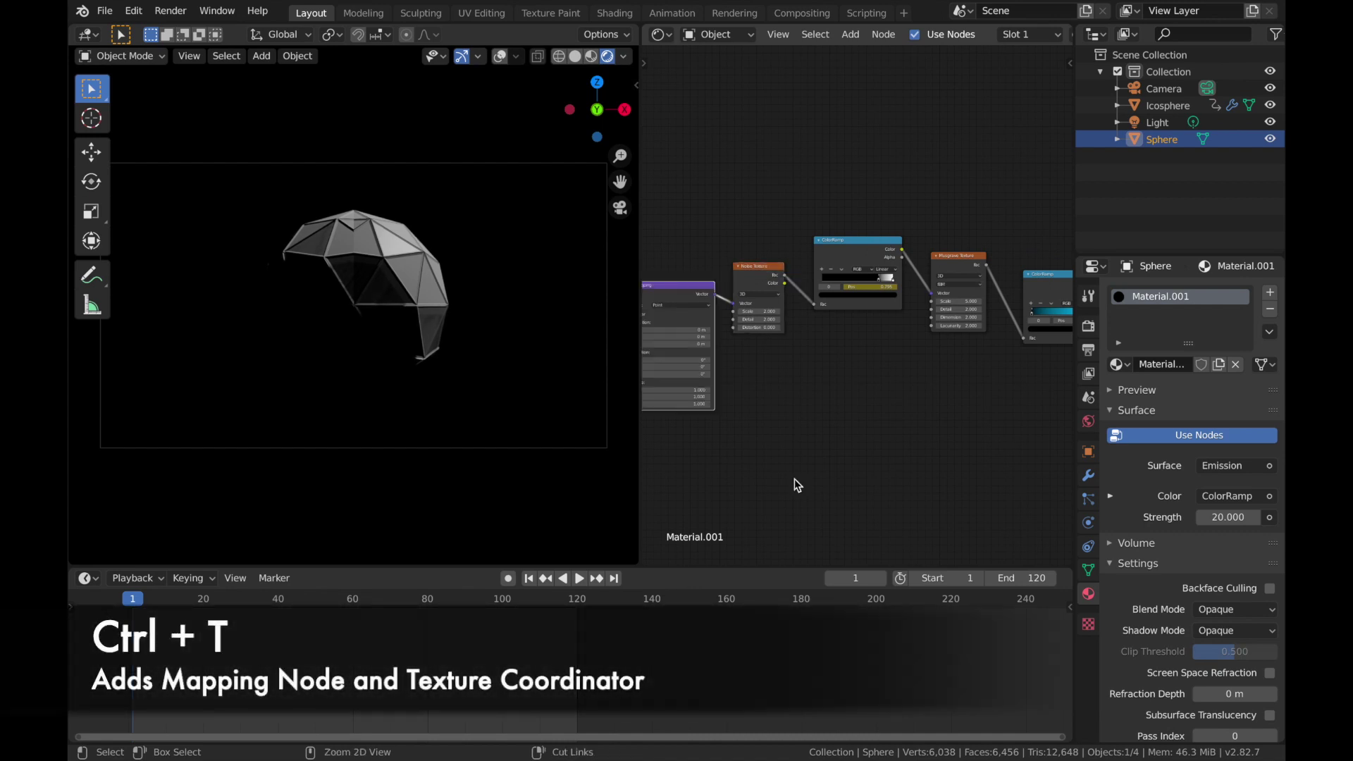
pyautogui.keyDown('ctrl'); pyautogui.hscroll(-5, 853, 451); pyautogui.keyUp('ctrl')
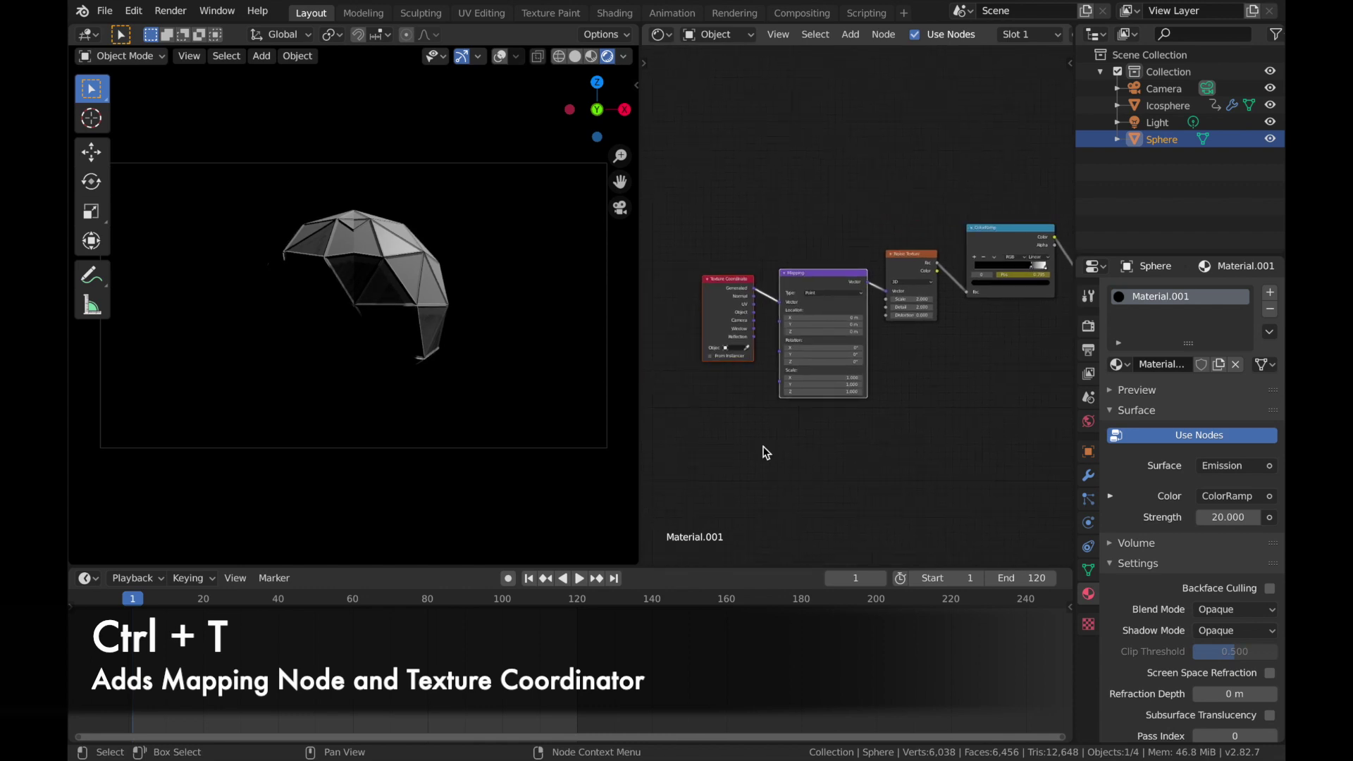
pyautogui.press('space')
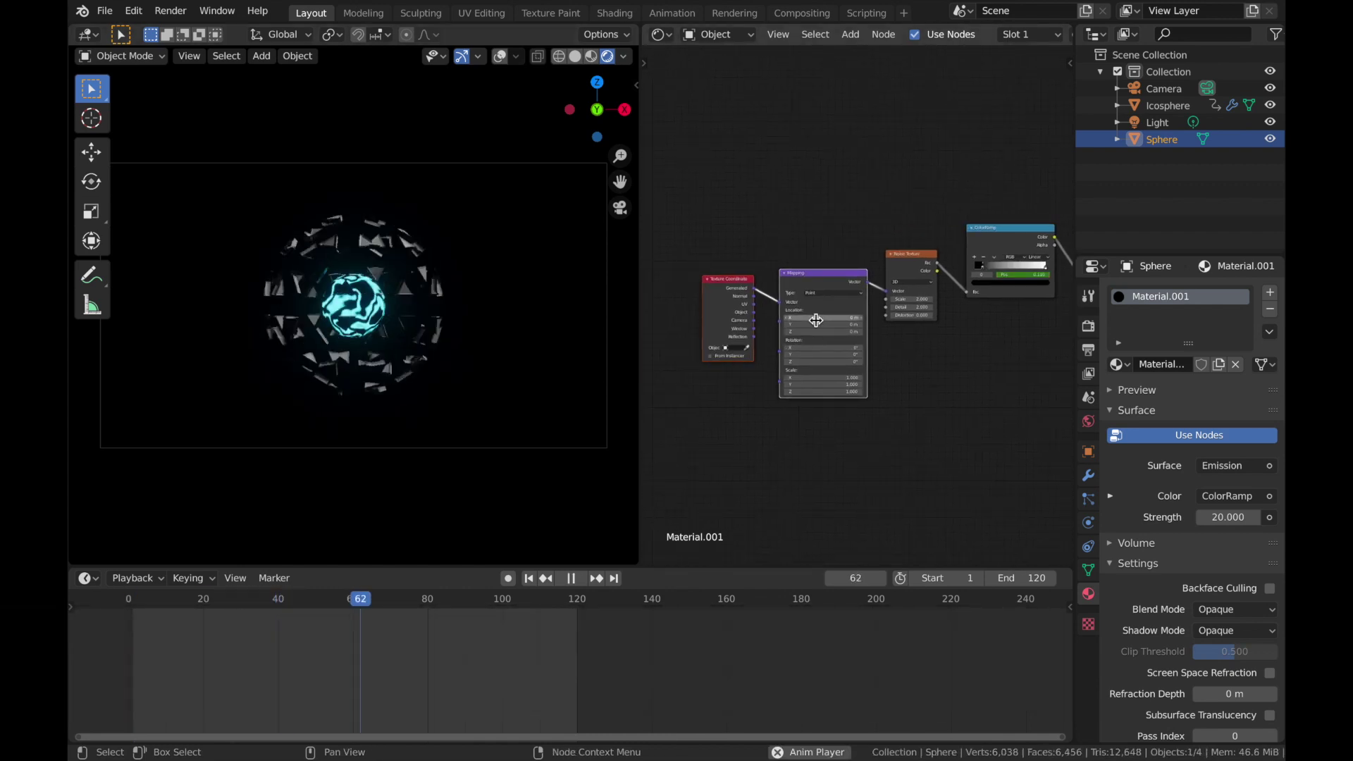
pyautogui.press('space')
pyautogui.moveTo(825, 324); pyautogui.dragTo(910, 325)
# Step: Keyframe the Mapping rotation at frames 1 and 121, then play back the moving pattern
pyautogui.hotkey('shift', 'Left')
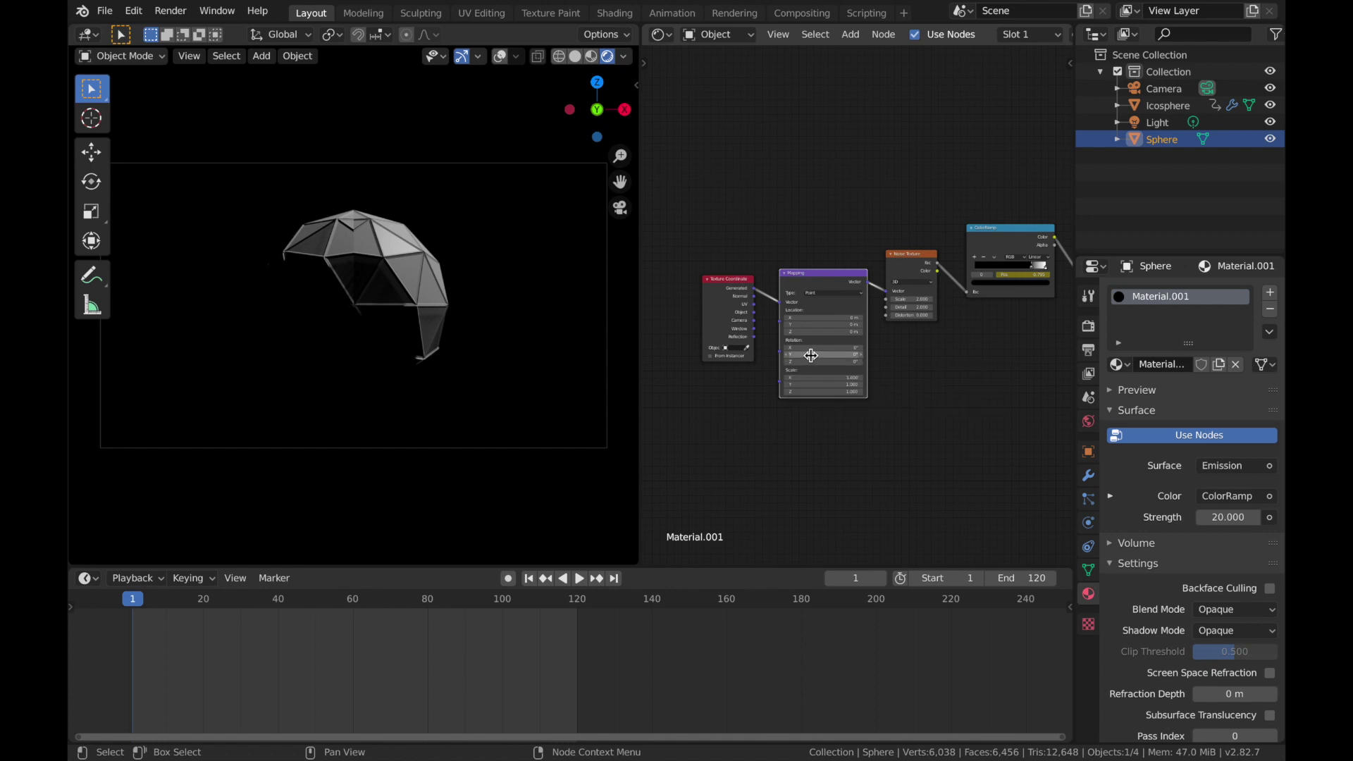
pyautogui.press('i')
pyautogui.click(582, 600)
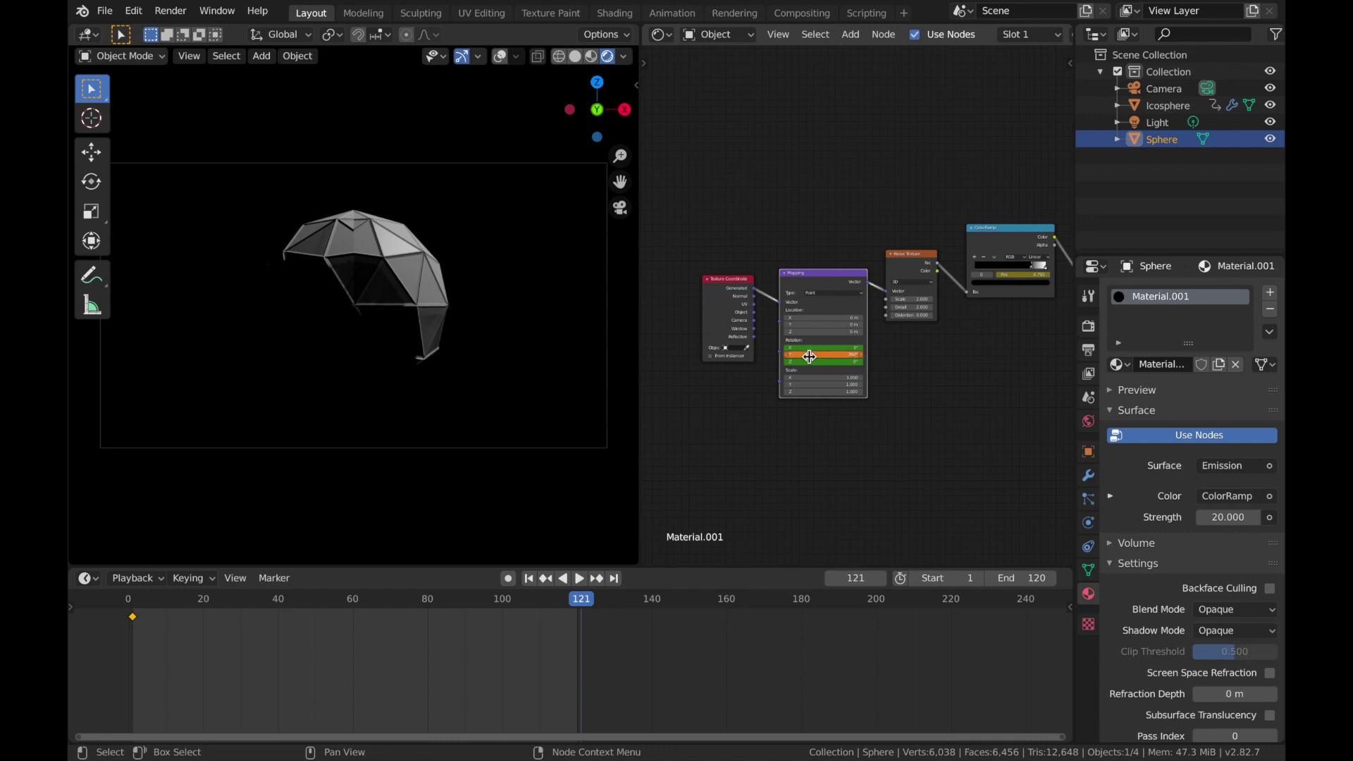
pyautogui.press('i')
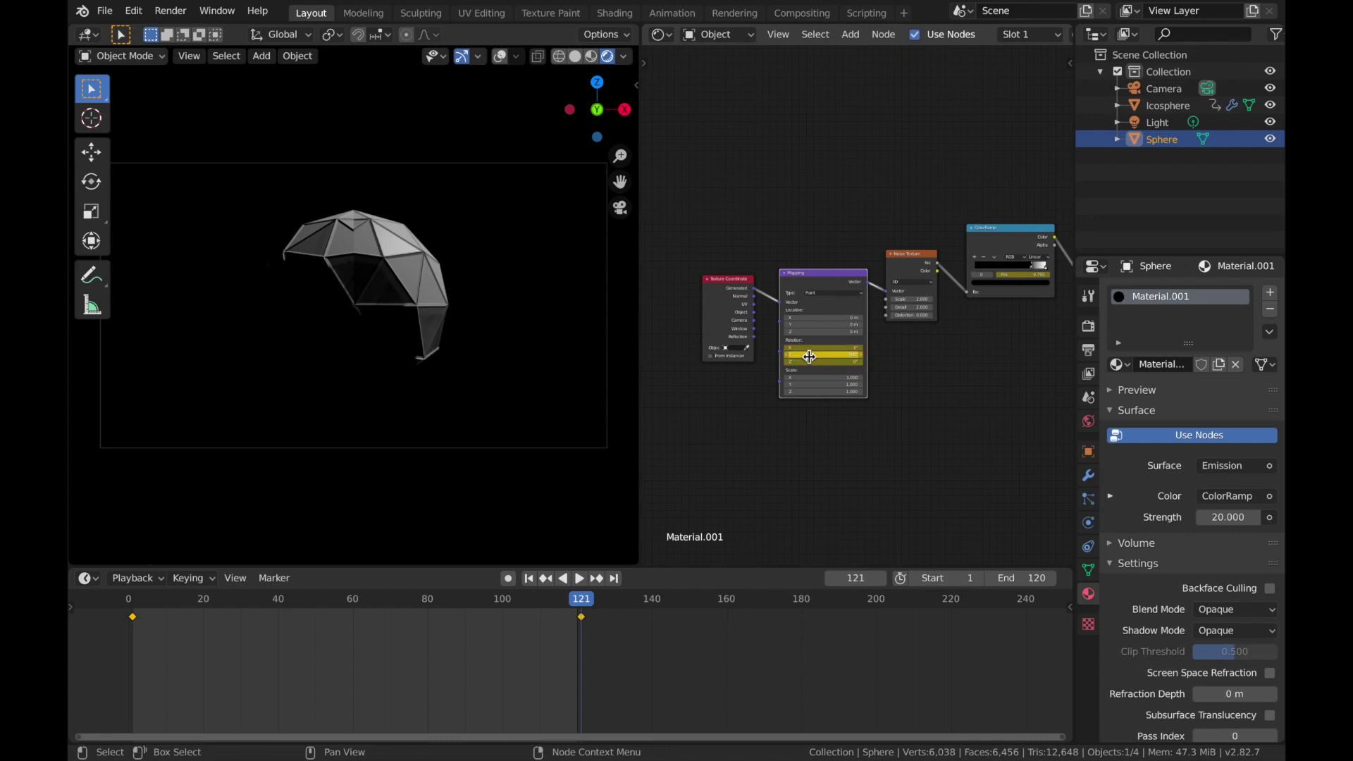
pyautogui.press('space')
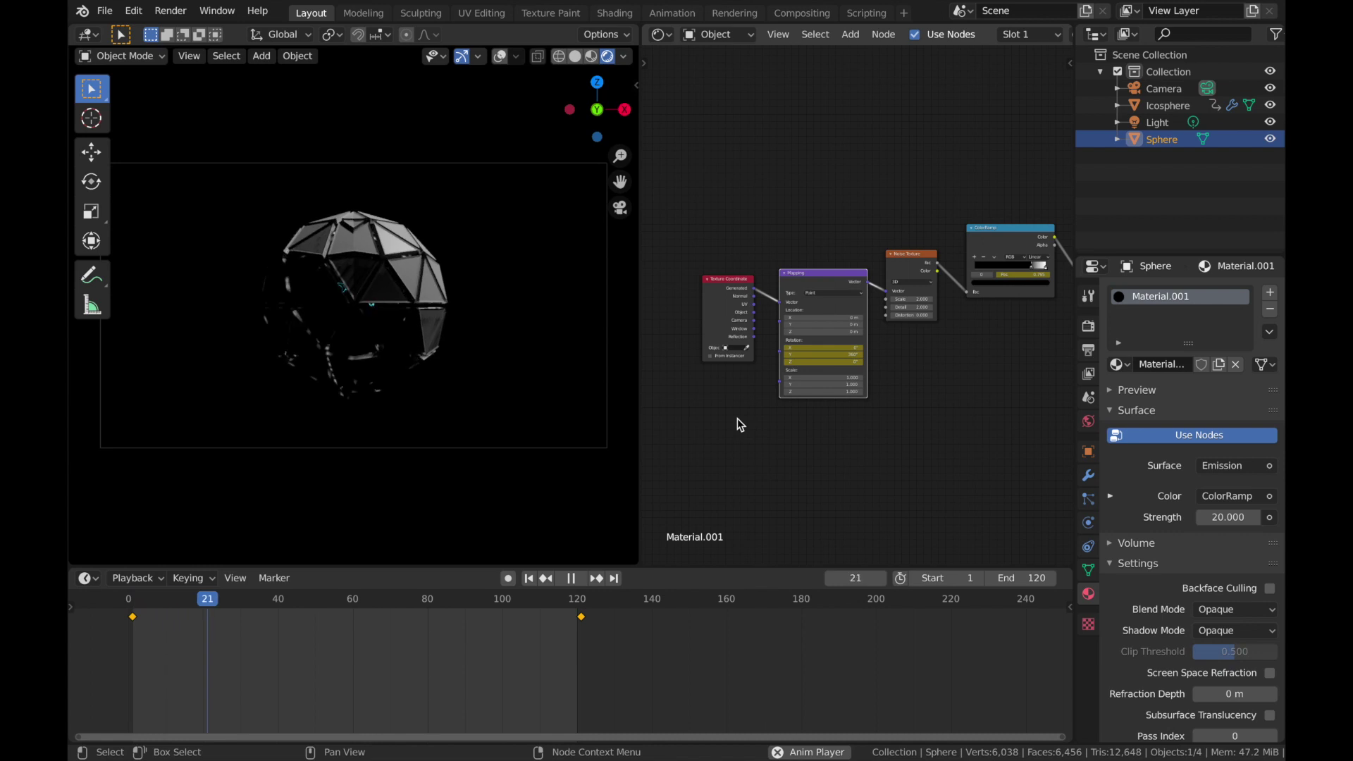
pyautogui.click(571, 578)
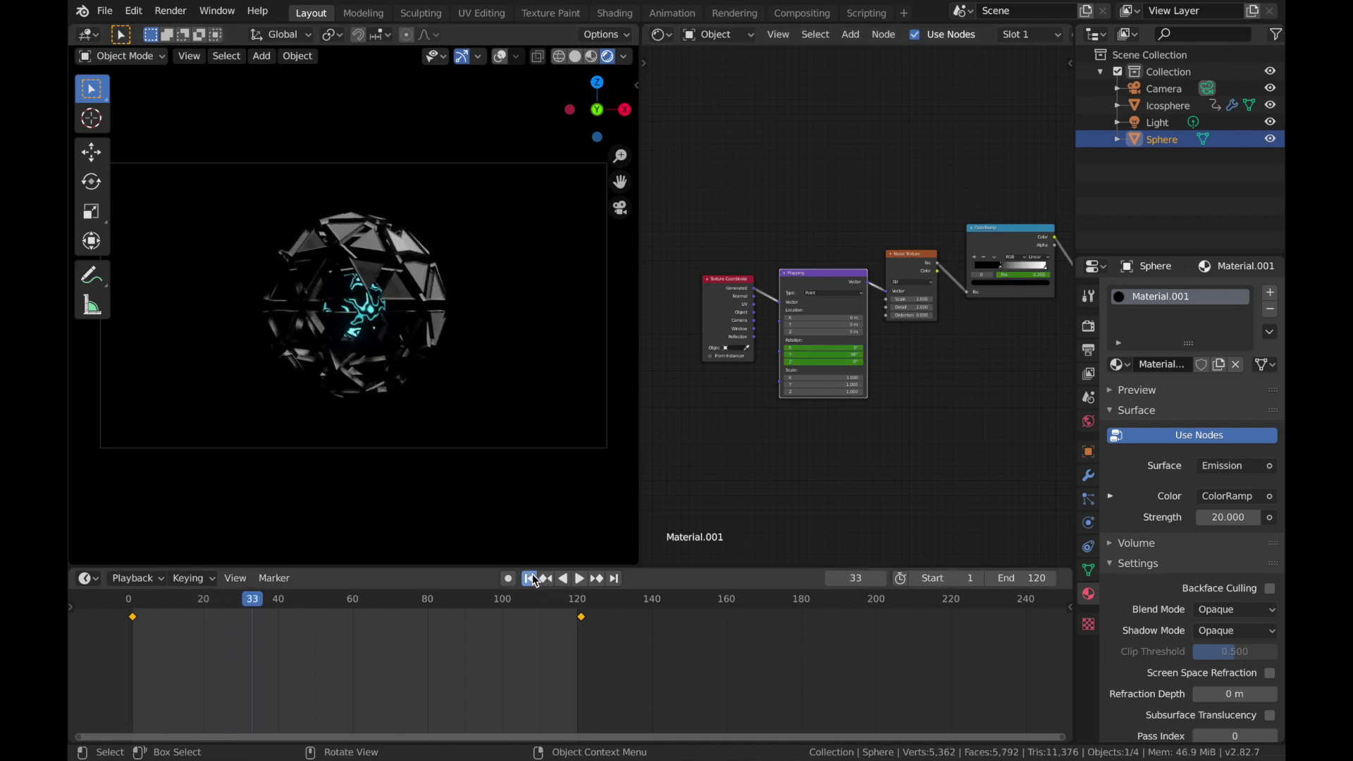
pyautogui.click(529, 578)
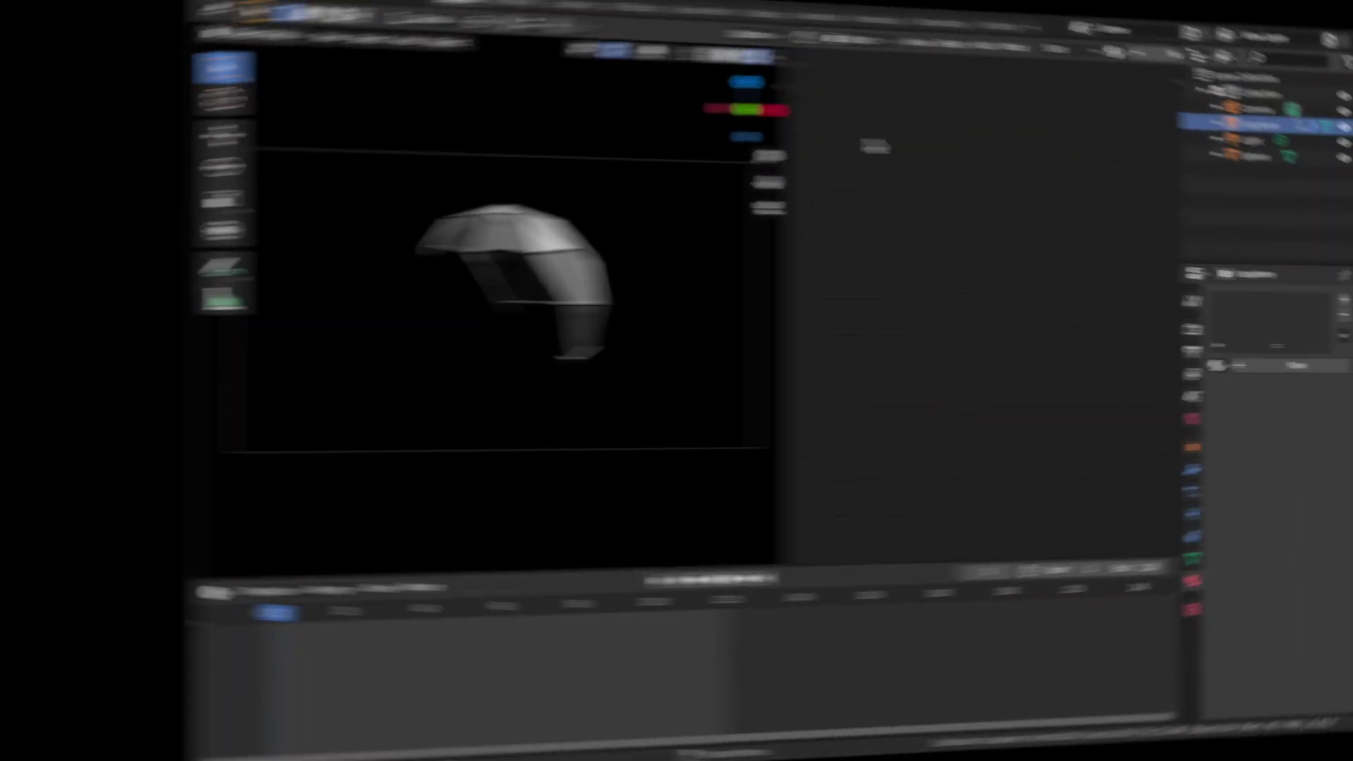
# Step: Select the Icosphere shell and create a new material for it
pyautogui.click(375, 251)
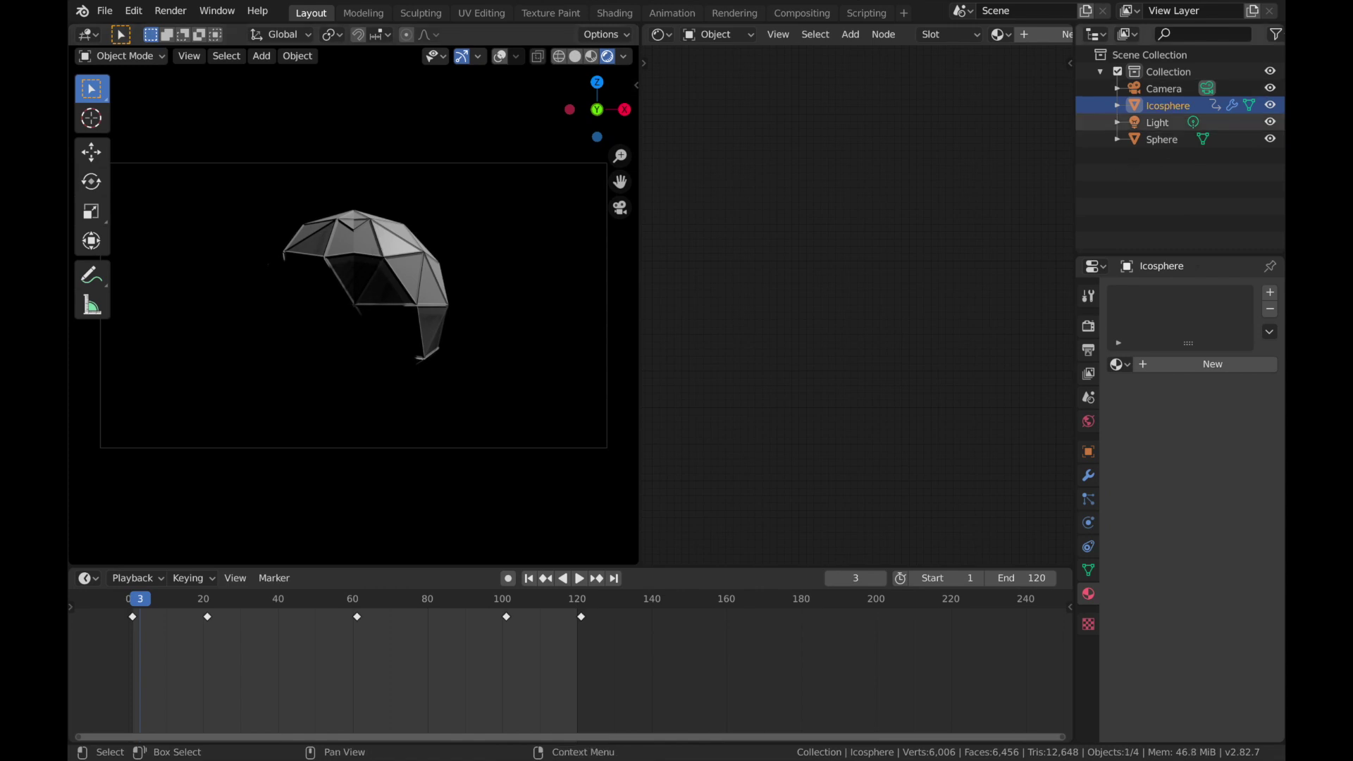
pyautogui.click(1158, 122)
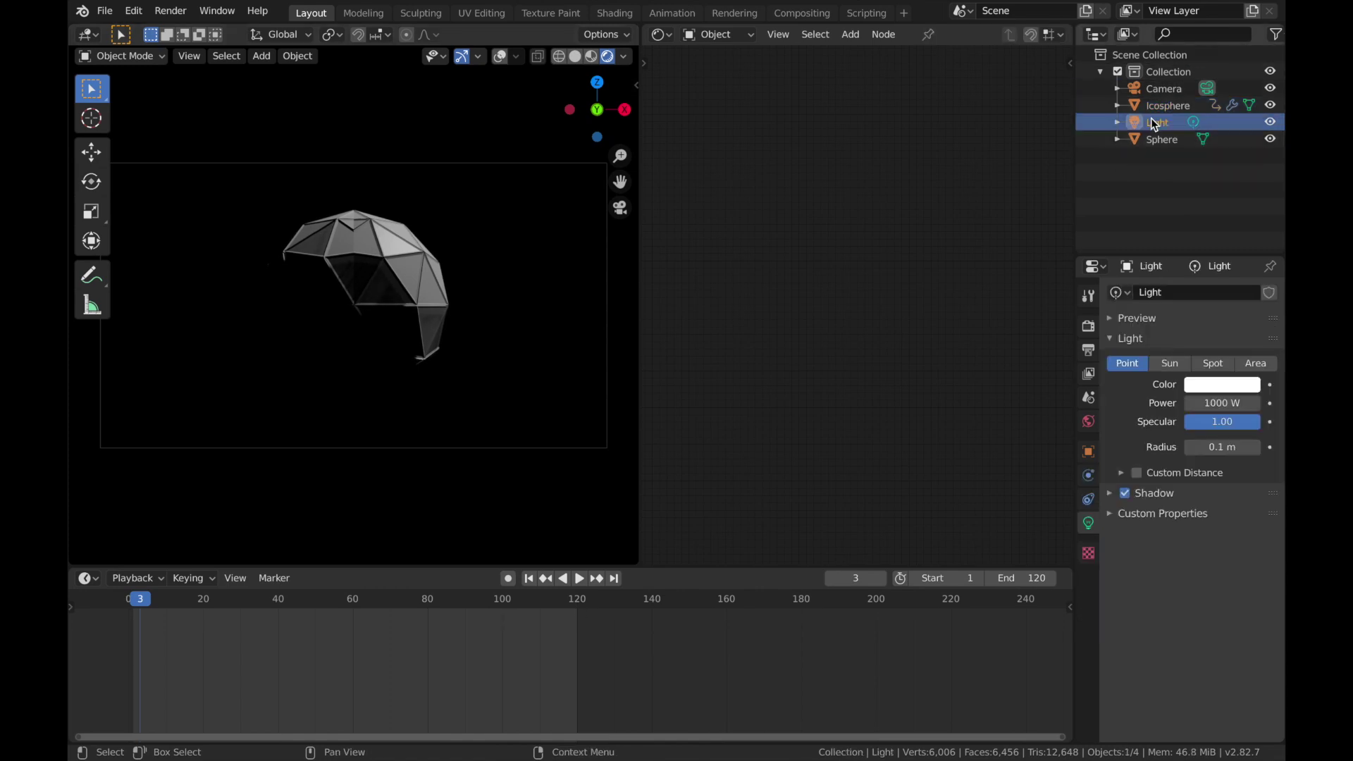
pyautogui.click(347, 255)
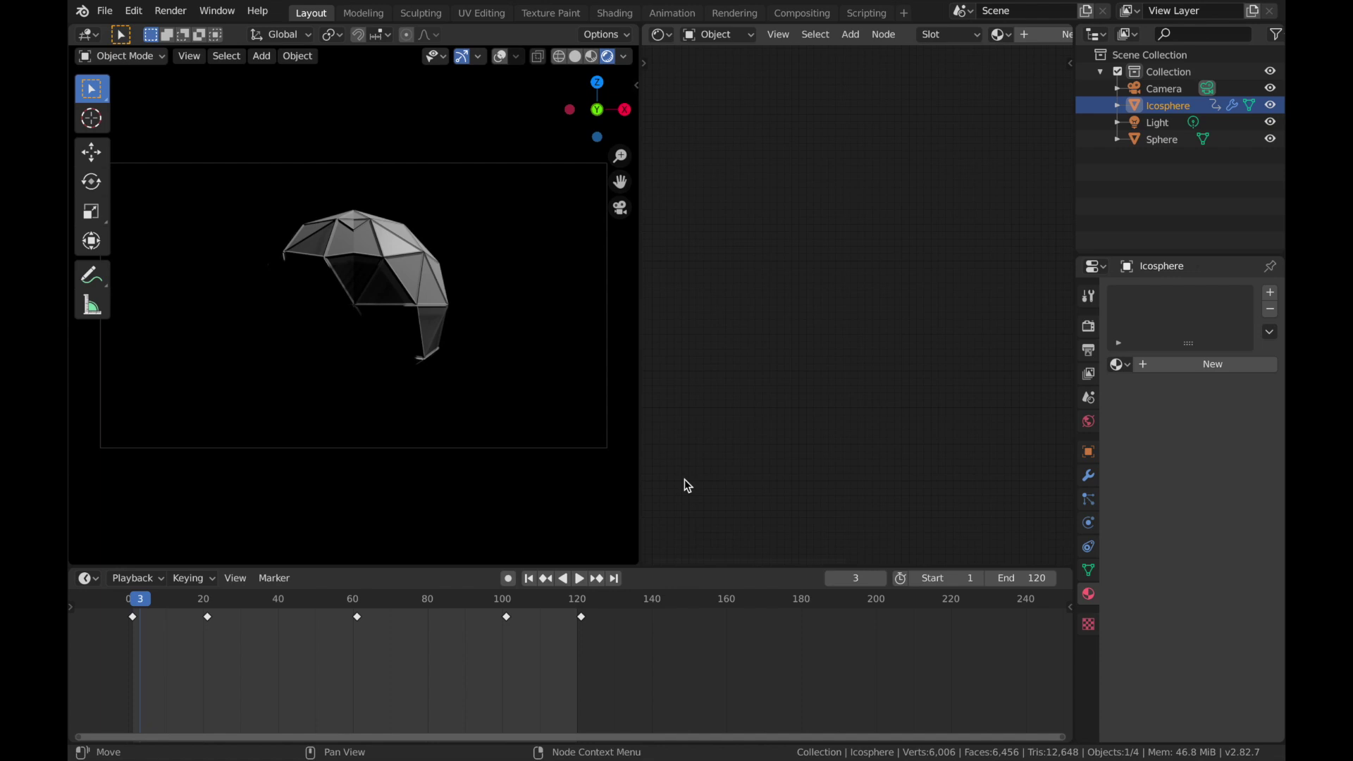
pyautogui.click(1150, 368)
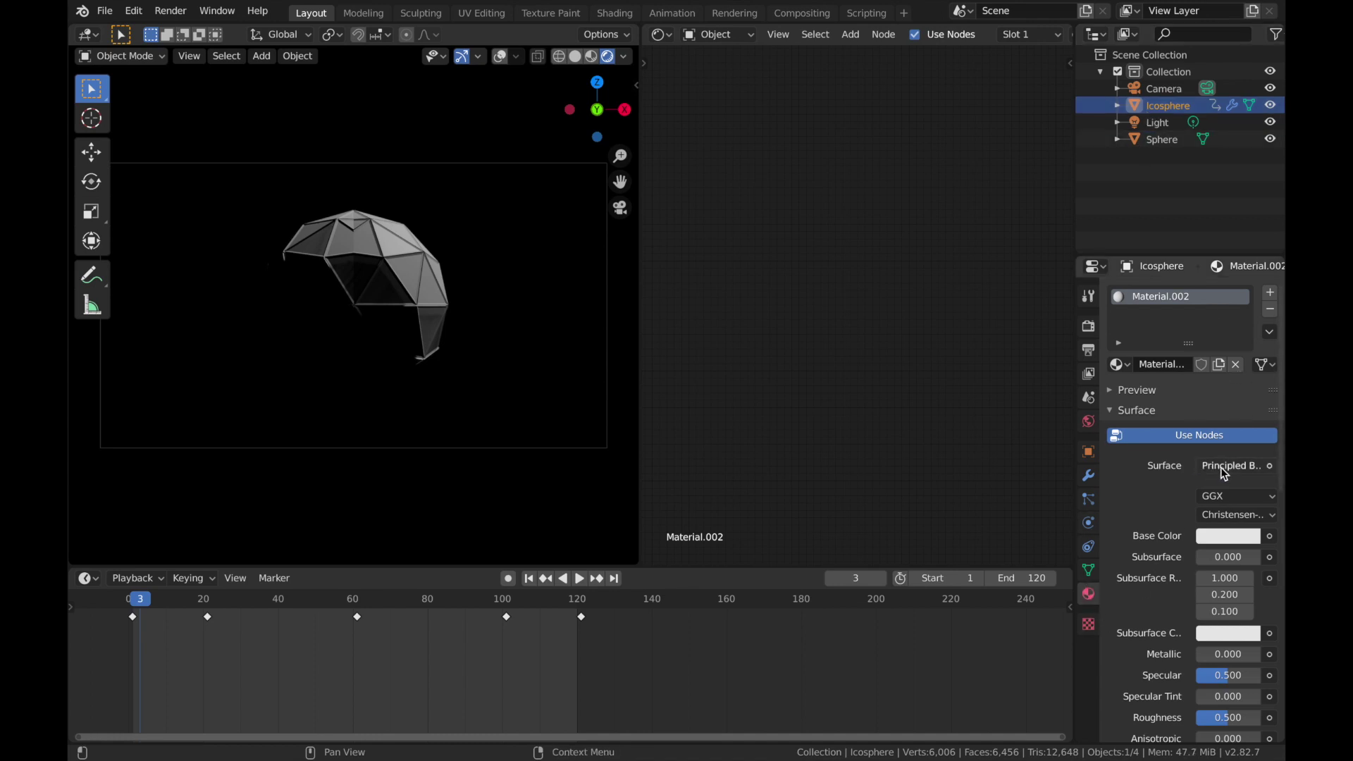
# Step: Darken the base colour to grey and set Metallic to 1.000 and Roughness to 0.474
pyautogui.click(1227, 537)
pyautogui.click(1246, 332)
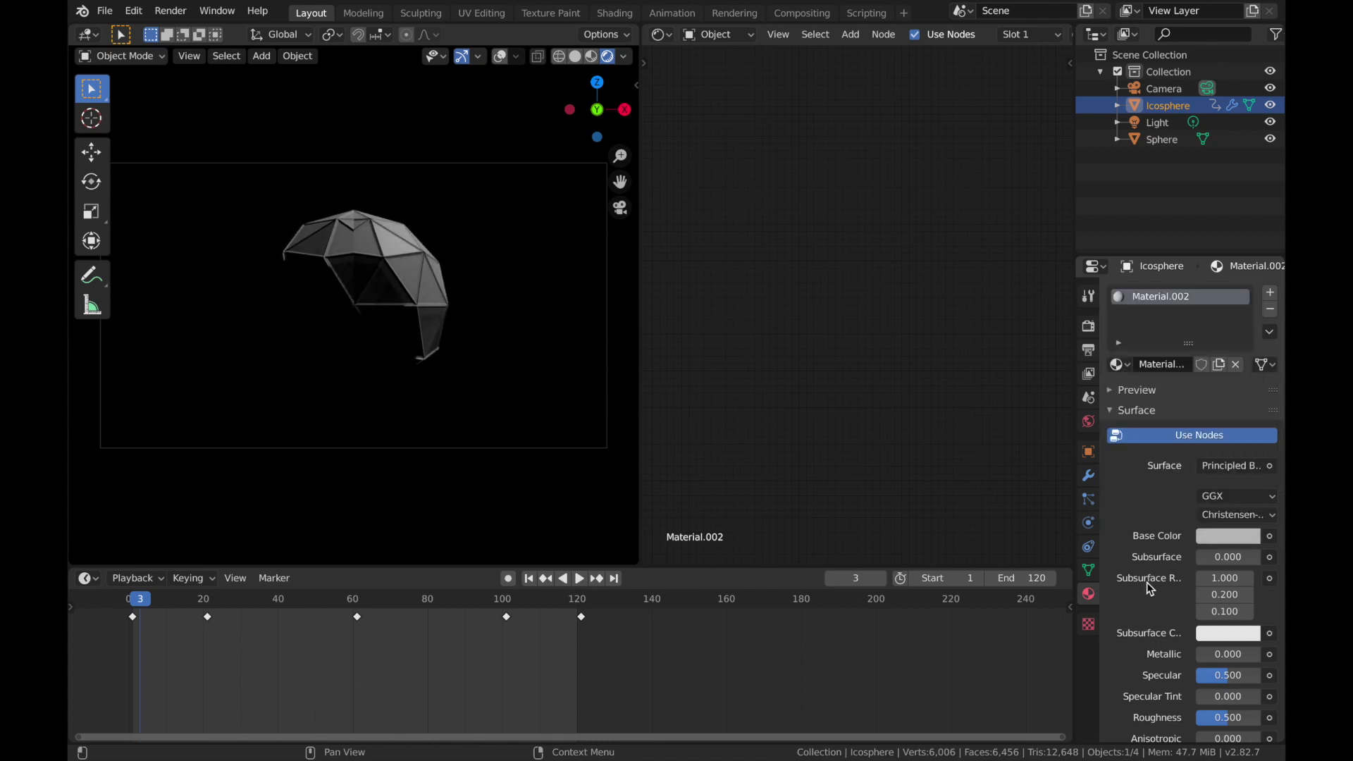
pyautogui.moveTo(1228, 655); pyautogui.dragTo(1219, 621)
pyautogui.scroll(-3, 1226, 626)
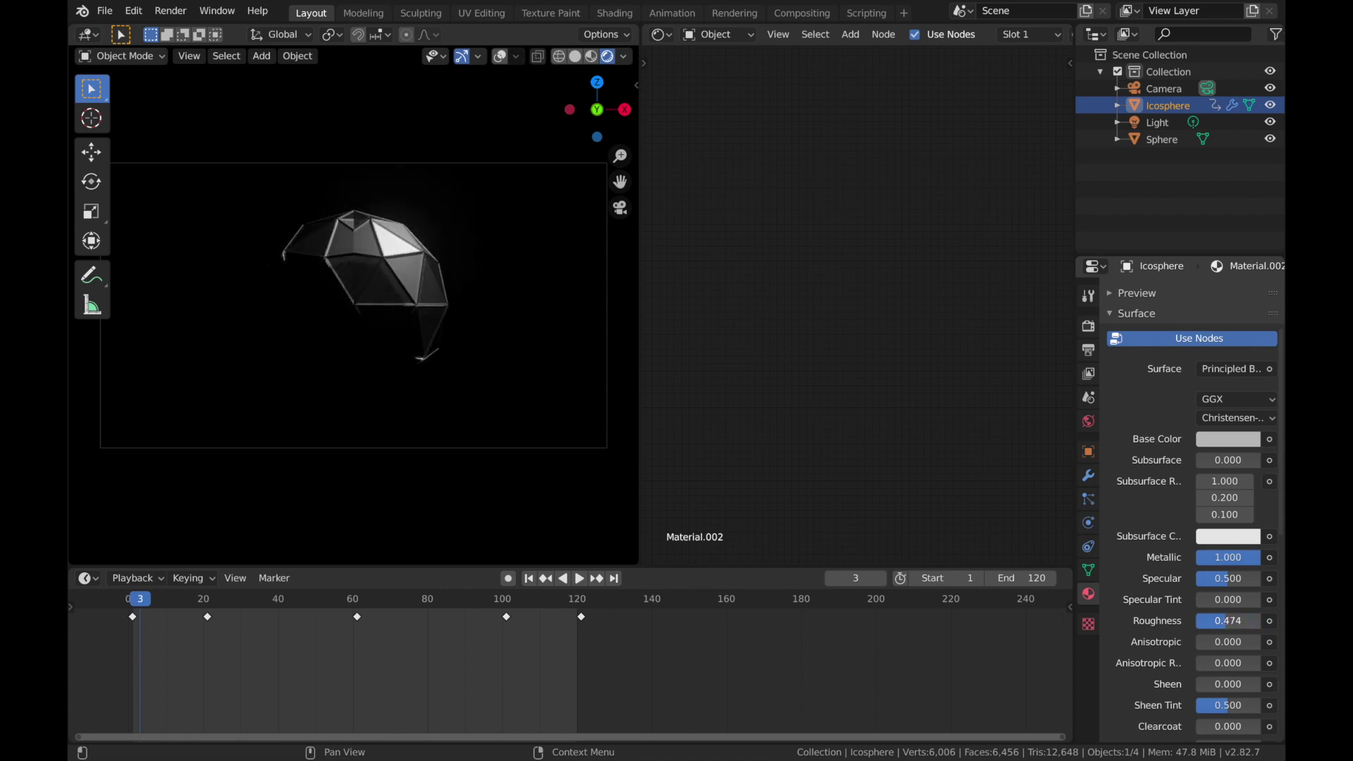
pyautogui.click(1228, 439)
pyautogui.moveTo(1170, 397)
pyautogui.mouseDown()
pyautogui.moveTo(1142, 397)
pyautogui.moveTo(1185, 397)
pyautogui.moveTo(1162, 396)
pyautogui.mouseUp()
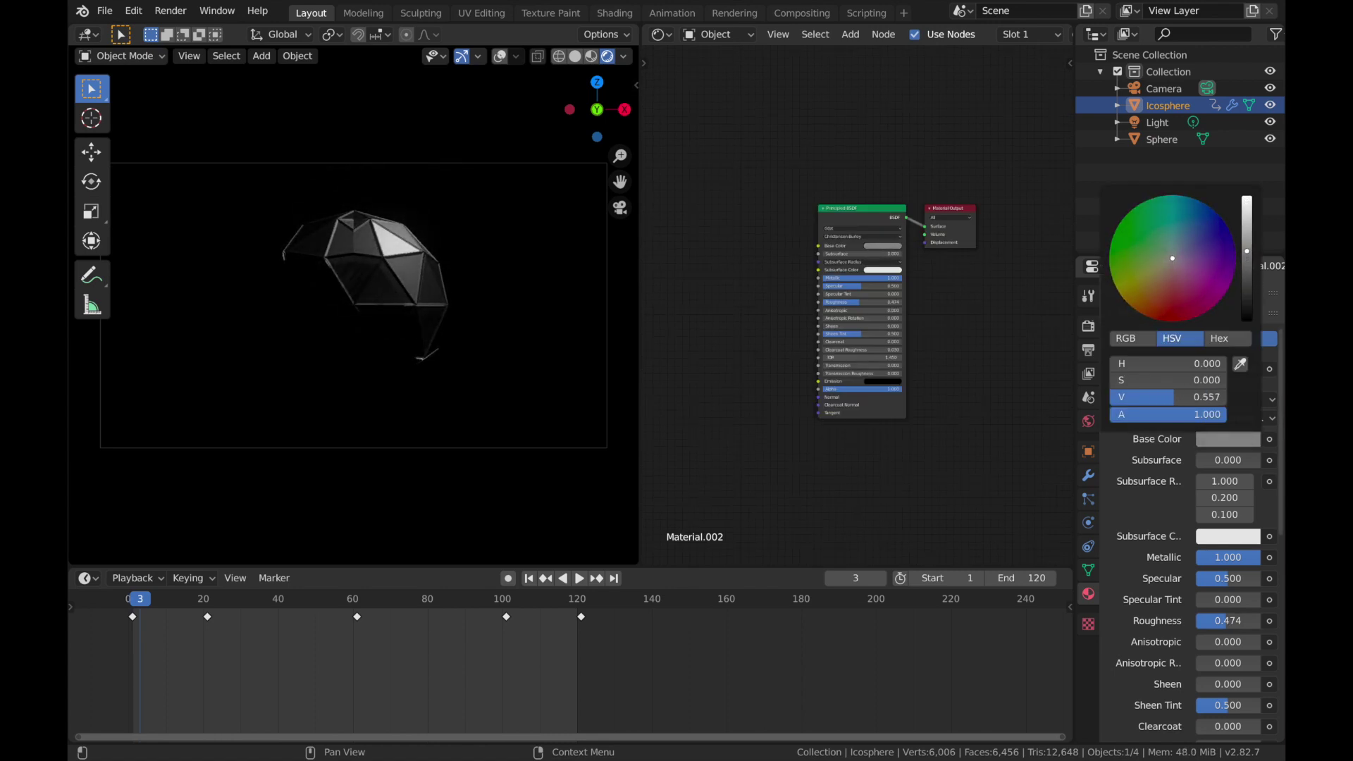
pyautogui.hotkey('shift', 'a')
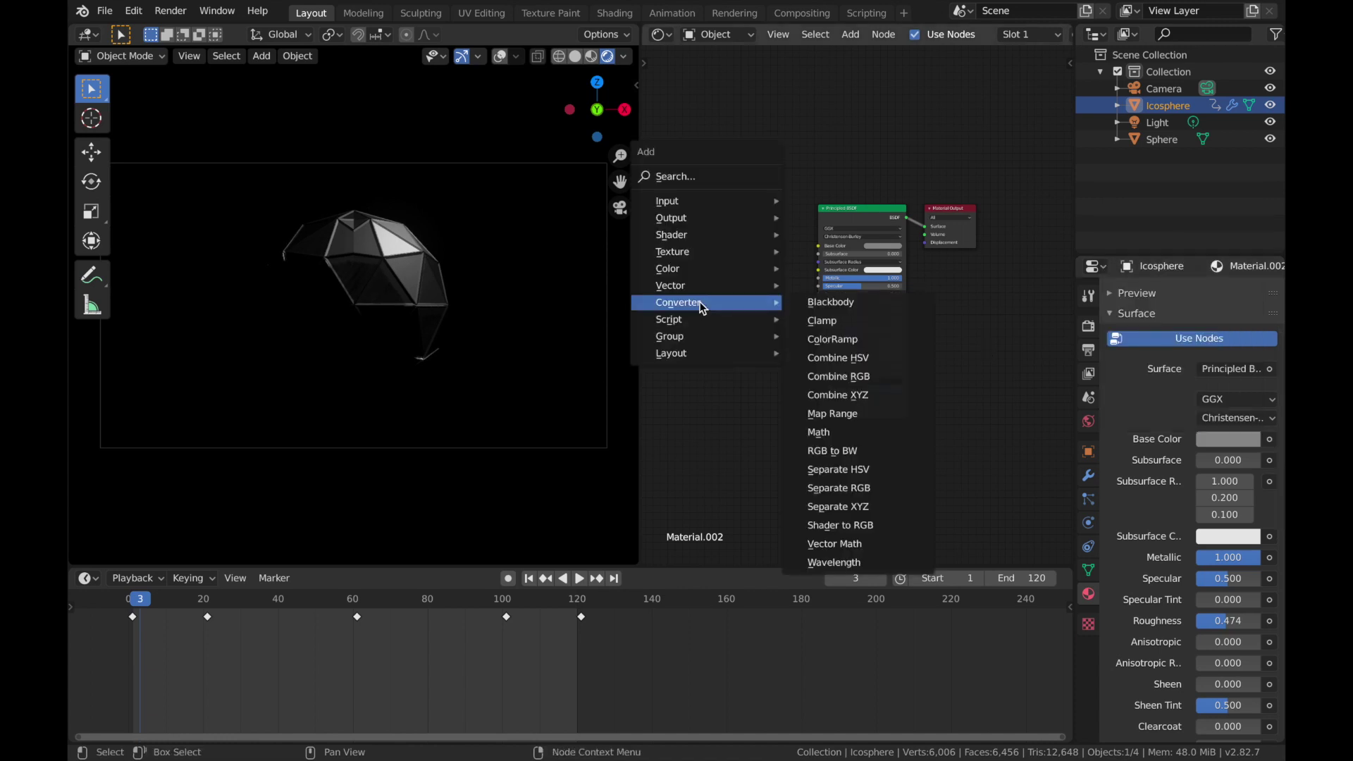
# Step: Add a Bump node and connect it to the shader's Normal input
pyautogui.moveTo(704, 286)
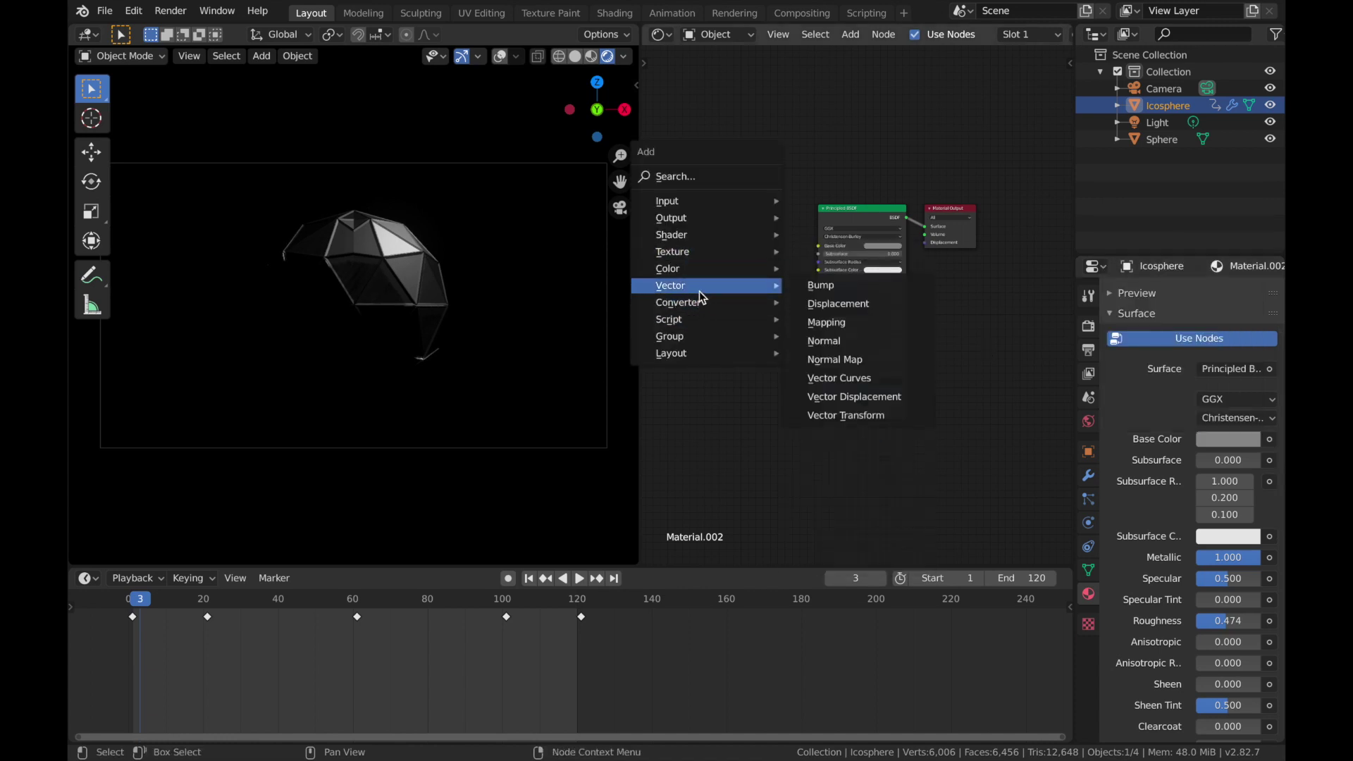
pyautogui.click(816, 286)
pyautogui.click(697, 365)
pyautogui.moveTo(747, 375); pyautogui.dragTo(806, 398)
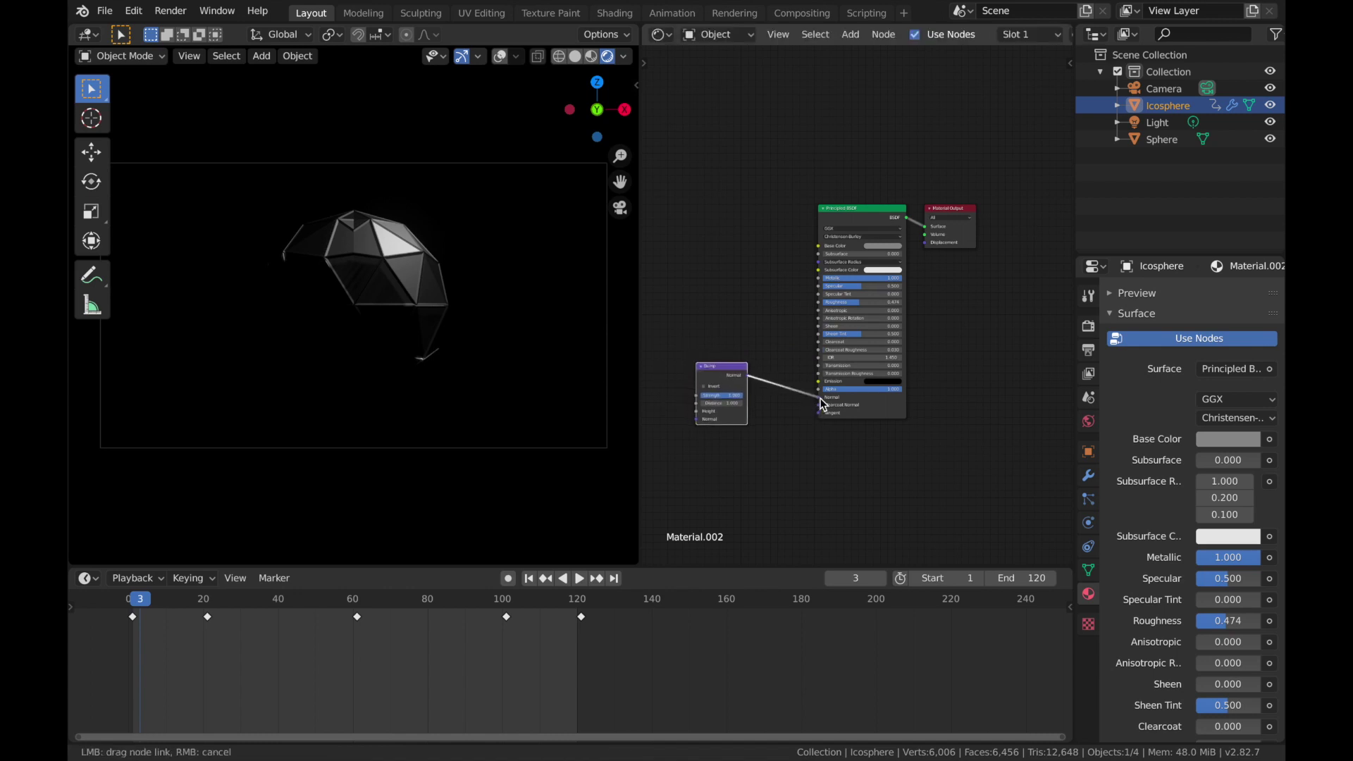
pyautogui.moveTo(823, 403); pyautogui.dragTo(821, 399)
pyautogui.moveTo(633, 408); pyautogui.dragTo(775, 413, button='middle')
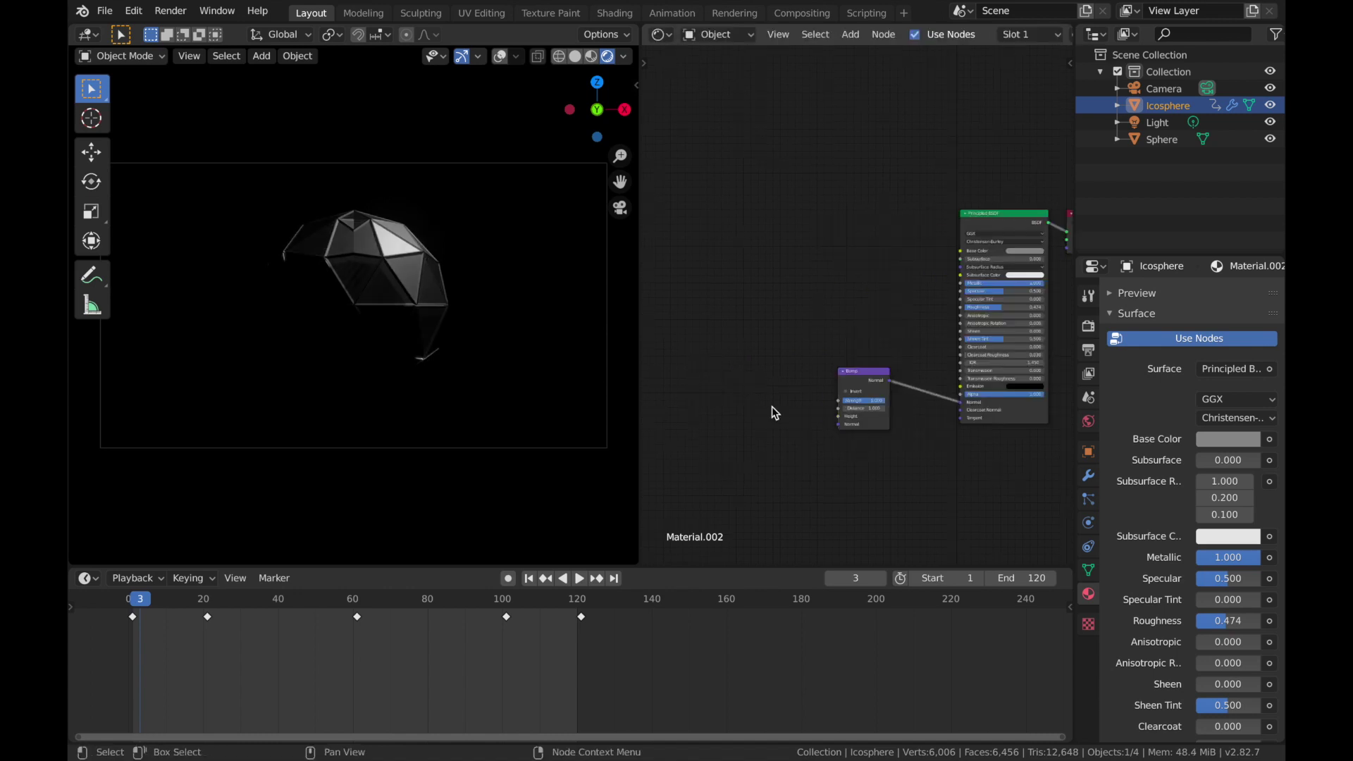
# Step: Feed a Voronoi Texture into the Bump Height and raise its Scale to about 23
pyautogui.hotkey('shift', 'a')
pyautogui.moveTo(771, 373)
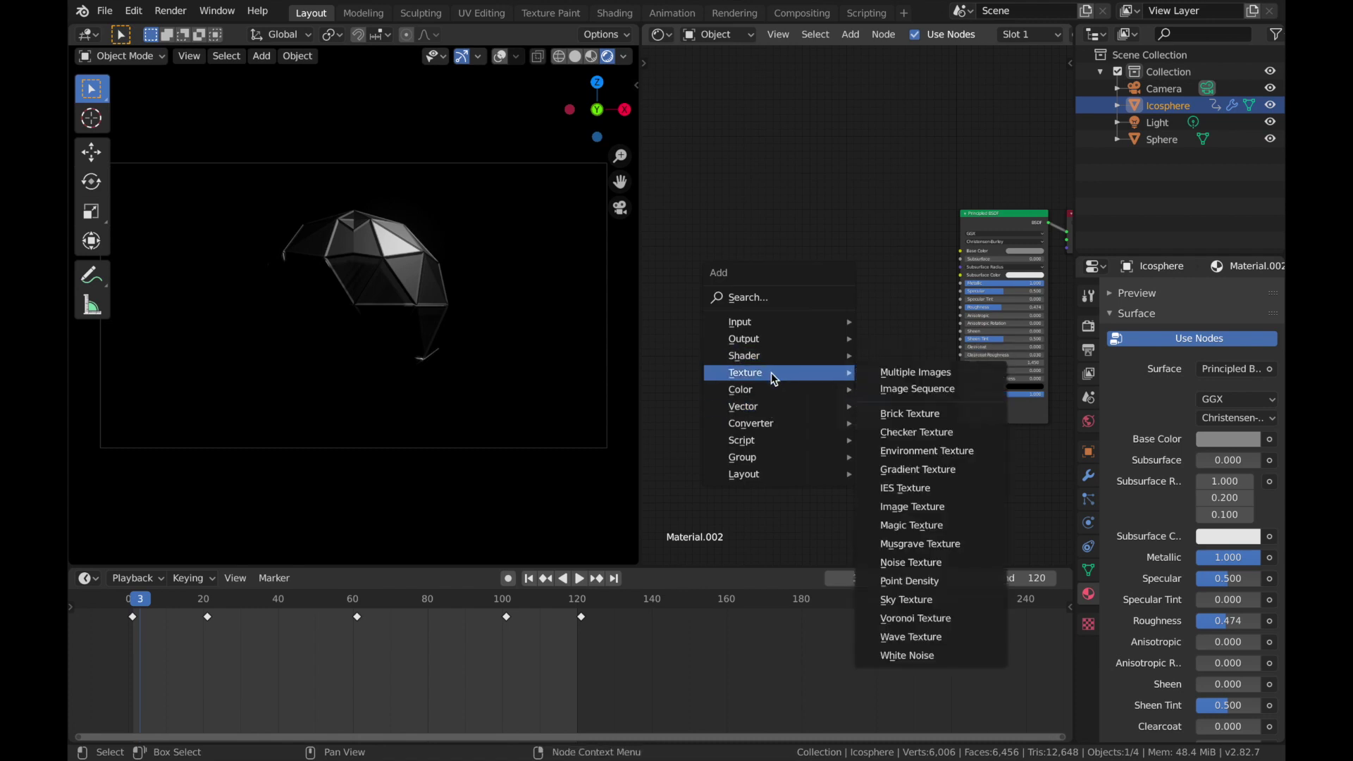
pyautogui.click(916, 618)
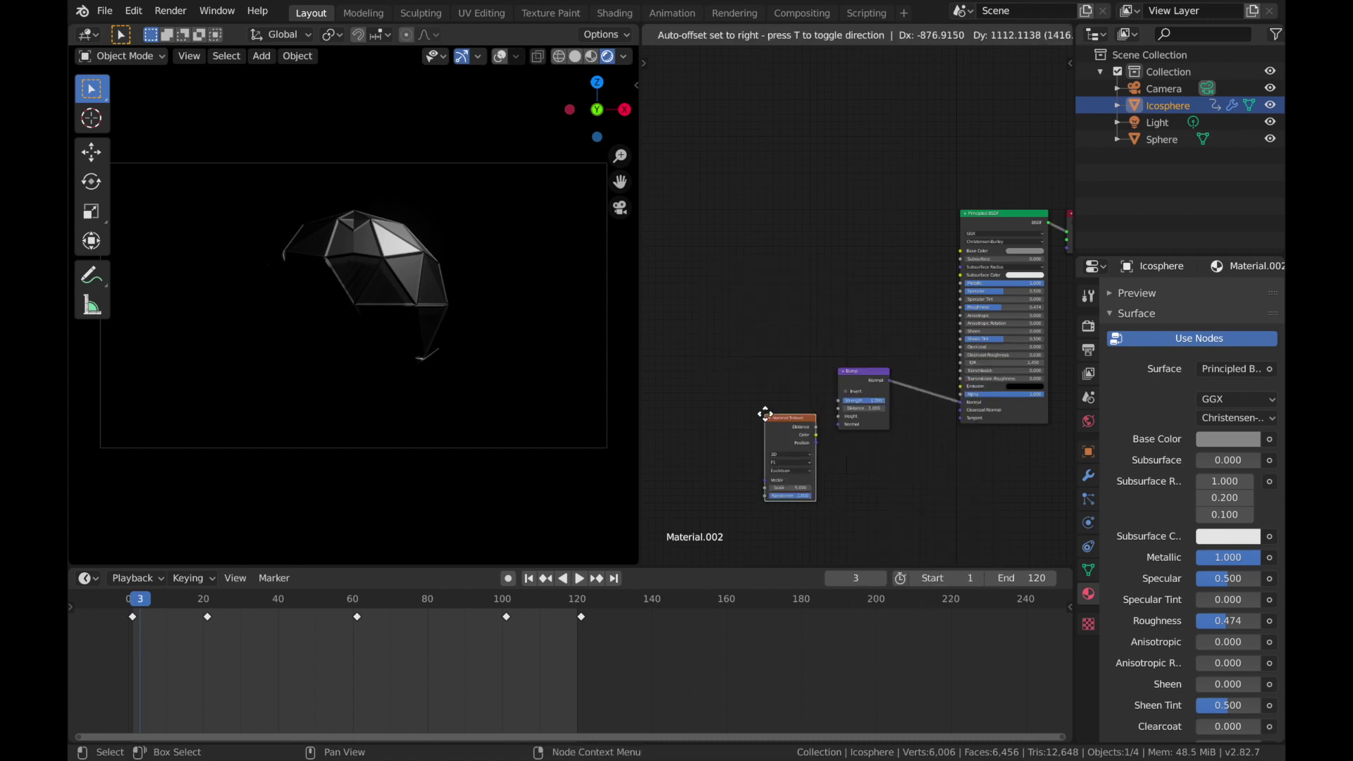
pyautogui.click(781, 391)
pyautogui.moveTo(783, 387)
pyautogui.mouseDown()
pyautogui.moveTo(829, 395)
pyautogui.moveTo(839, 415)
pyautogui.mouseUp()
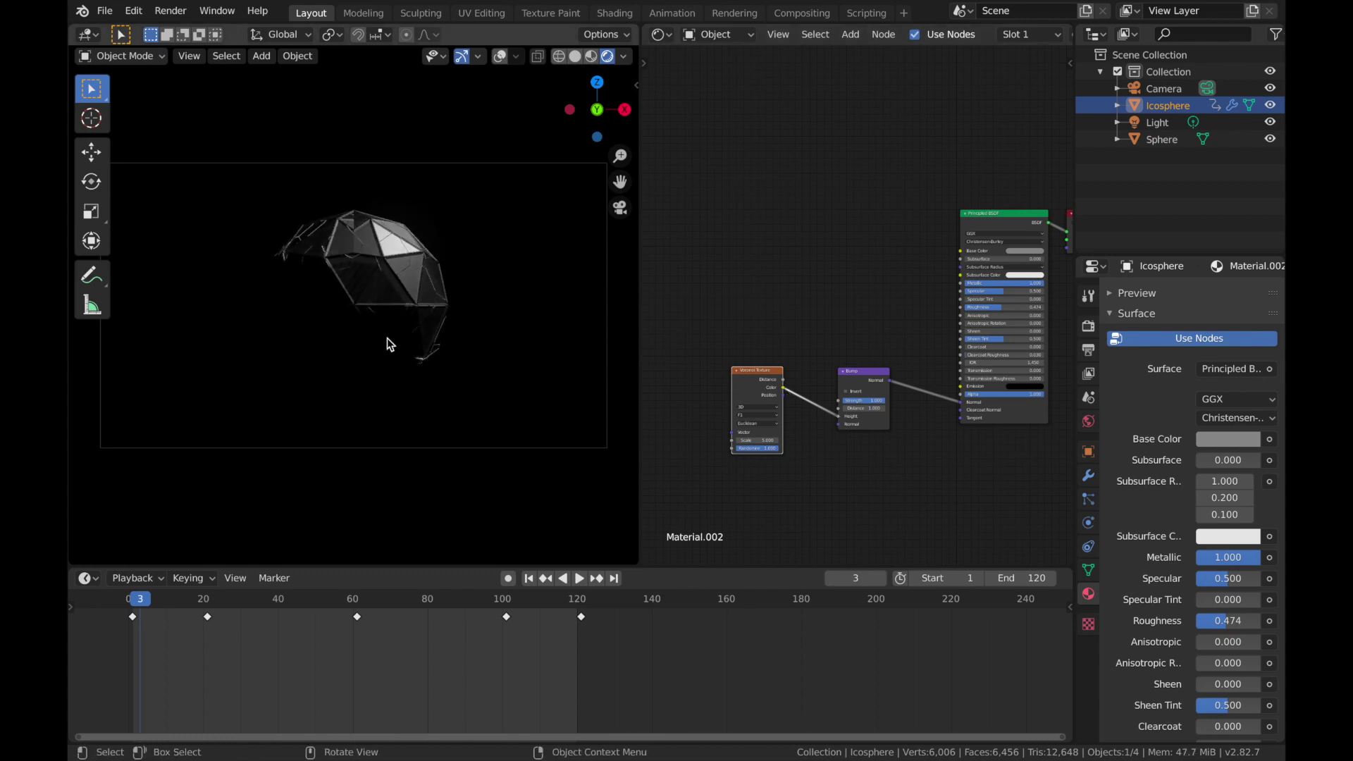
pyautogui.scroll(3, 400, 276)
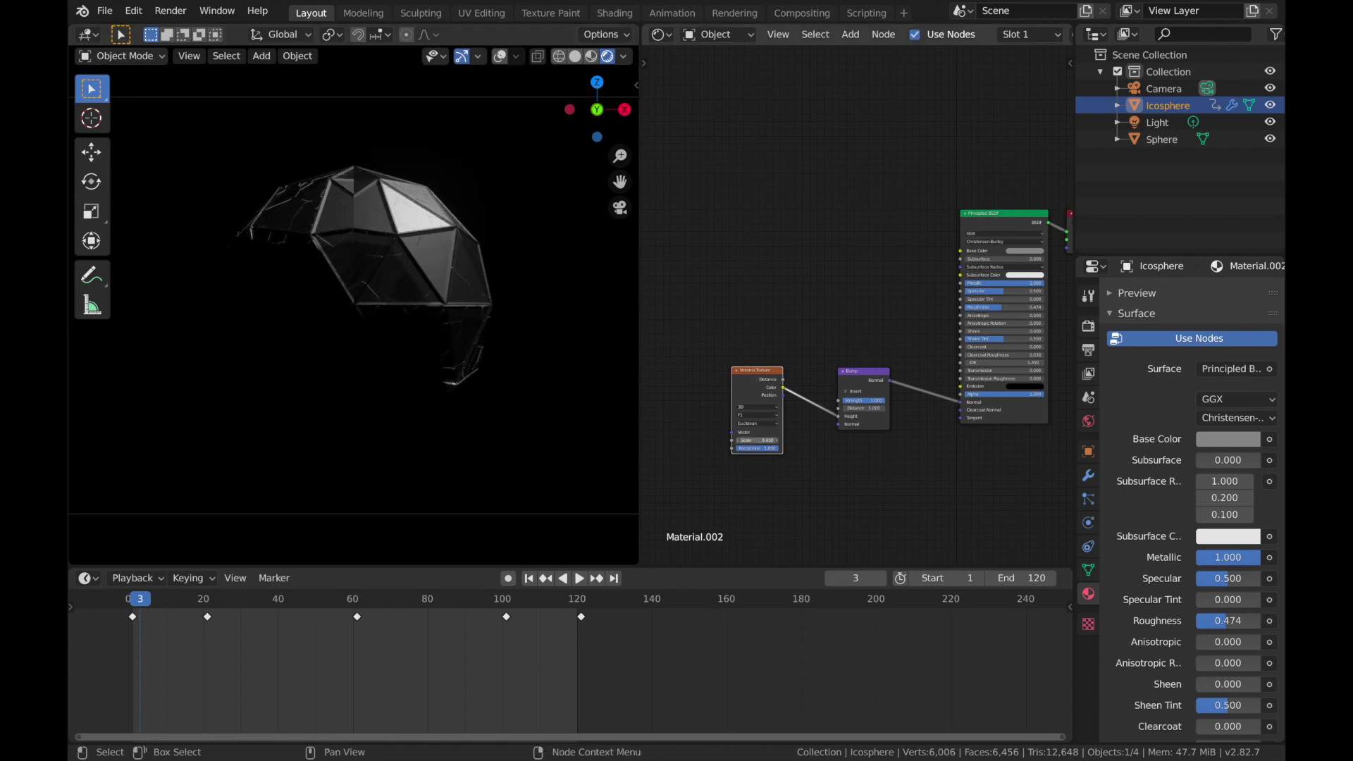
pyautogui.moveTo(757, 441); pyautogui.dragTo(793, 440)
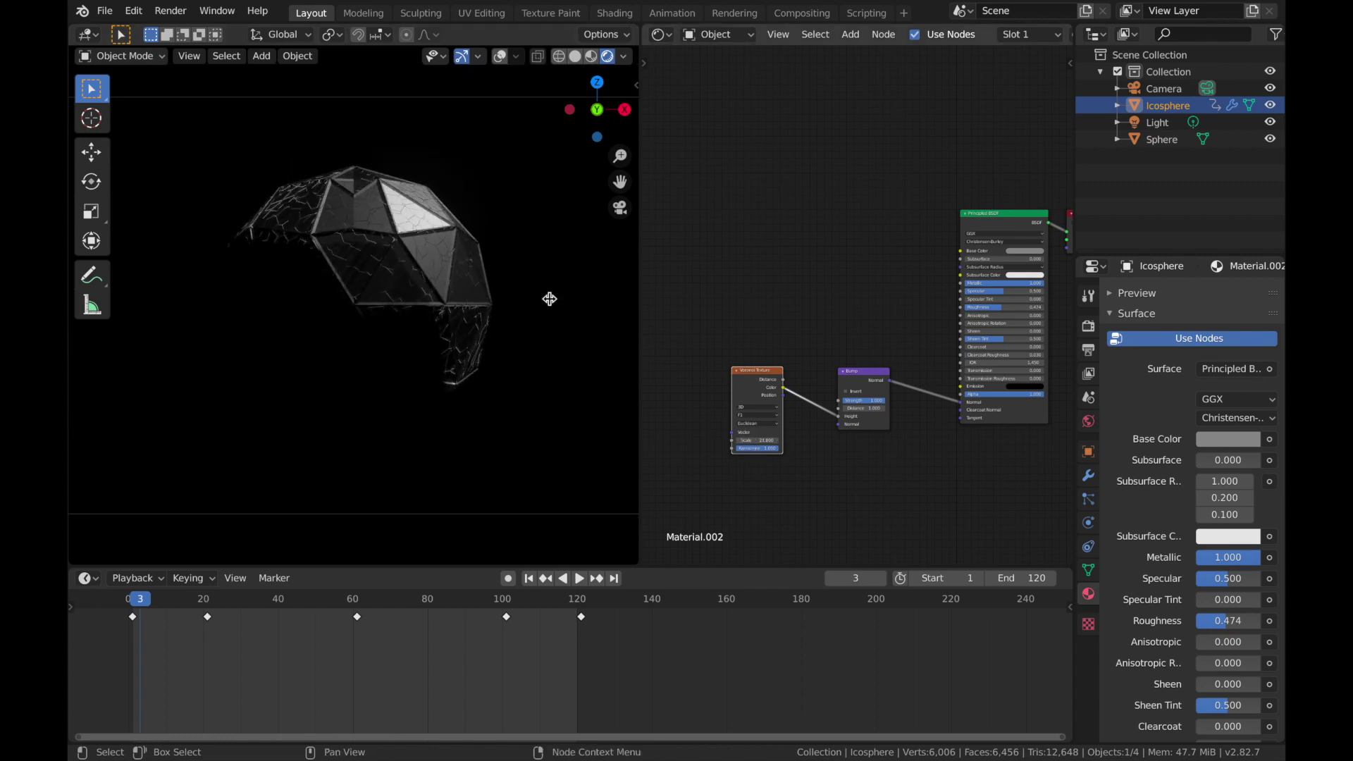
# Step: Turn overlays back on, move the Light to a spot about 4.9 m away, and preview
pyautogui.press('Escape')
pyautogui.click(1160, 122)
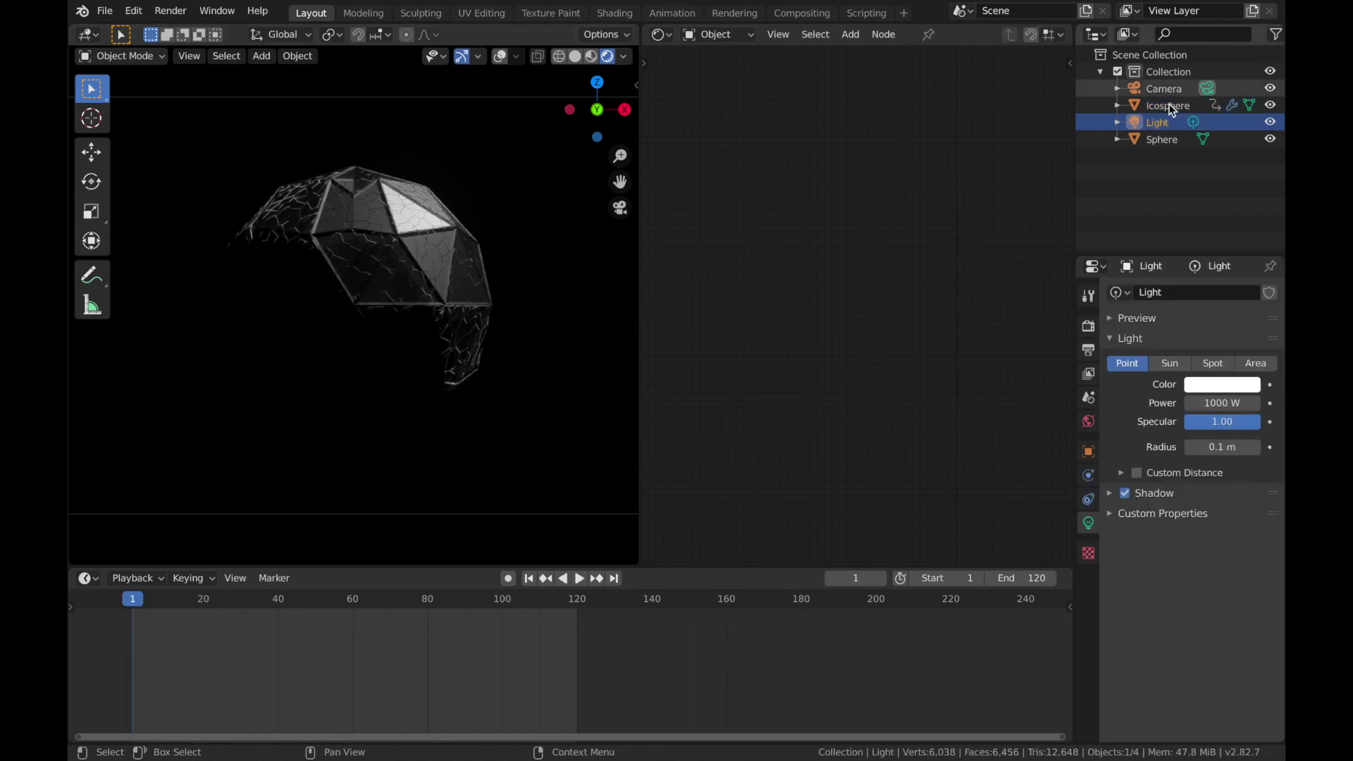
pyautogui.scroll(-3, 395, 302)
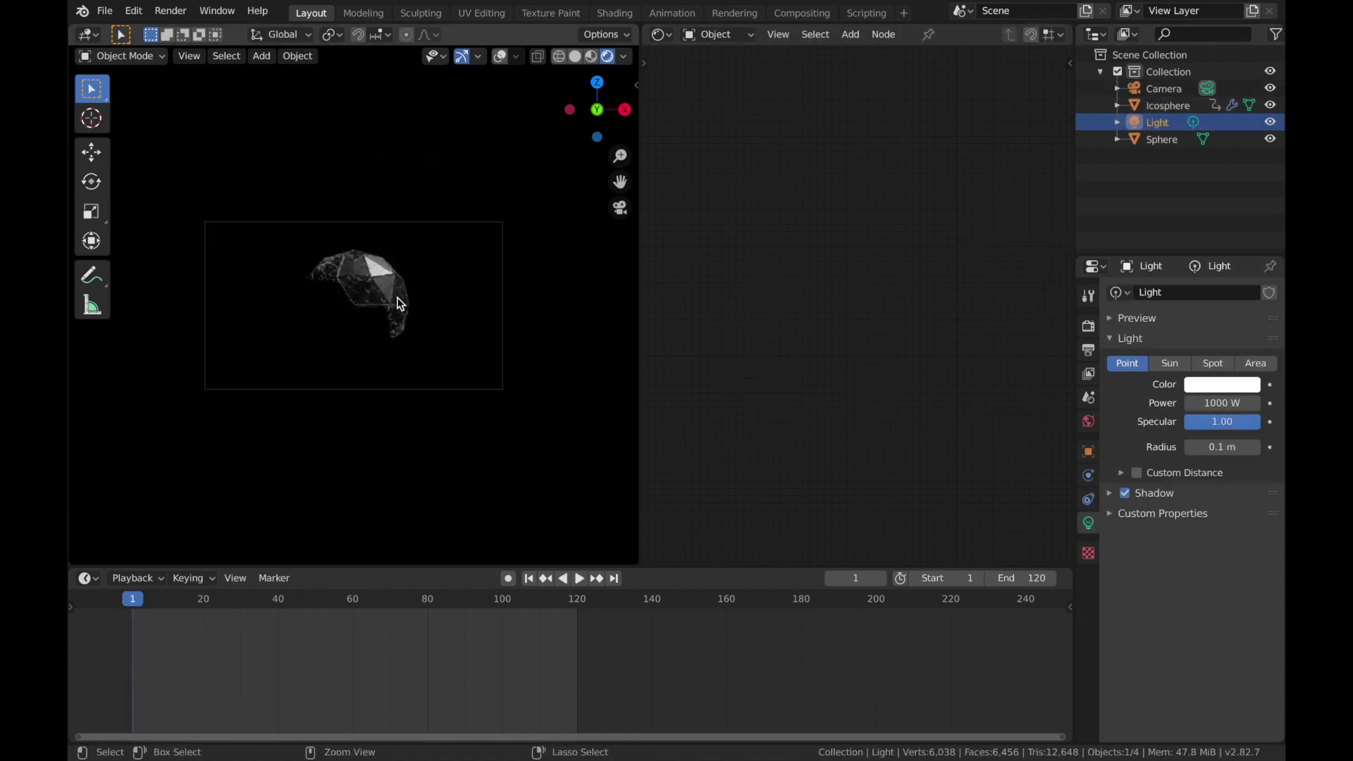
pyautogui.scroll(2, 400, 303)
pyautogui.click(500, 58)
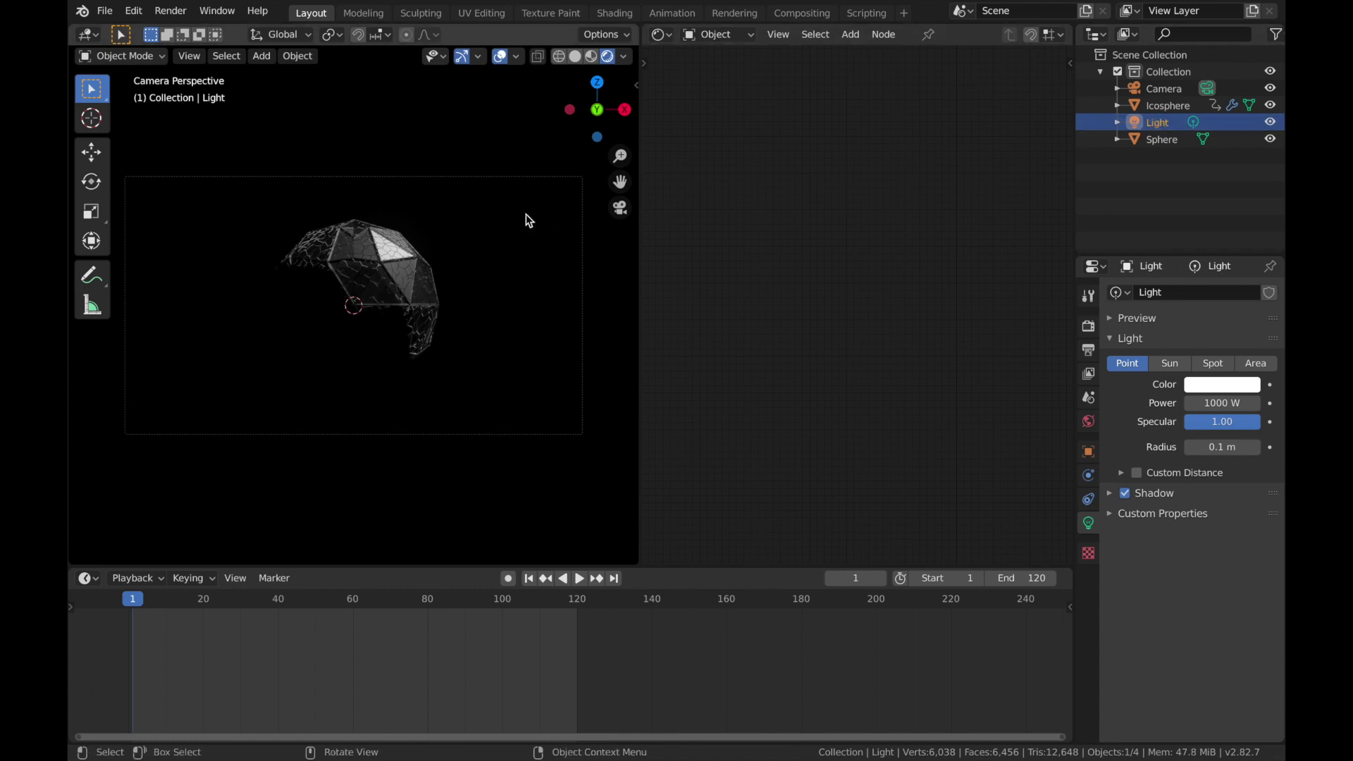
pyautogui.press('g')
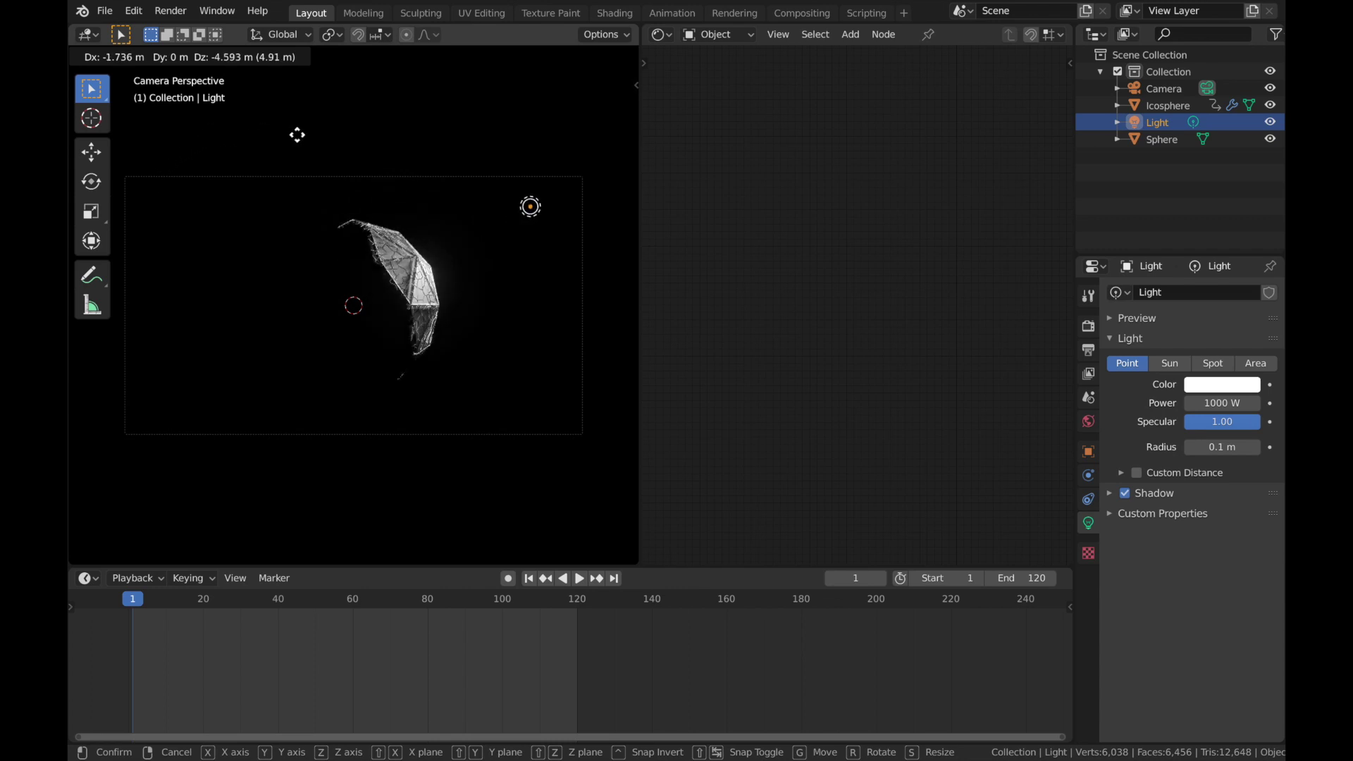
pyautogui.click(319, 95)
pyautogui.press('space')
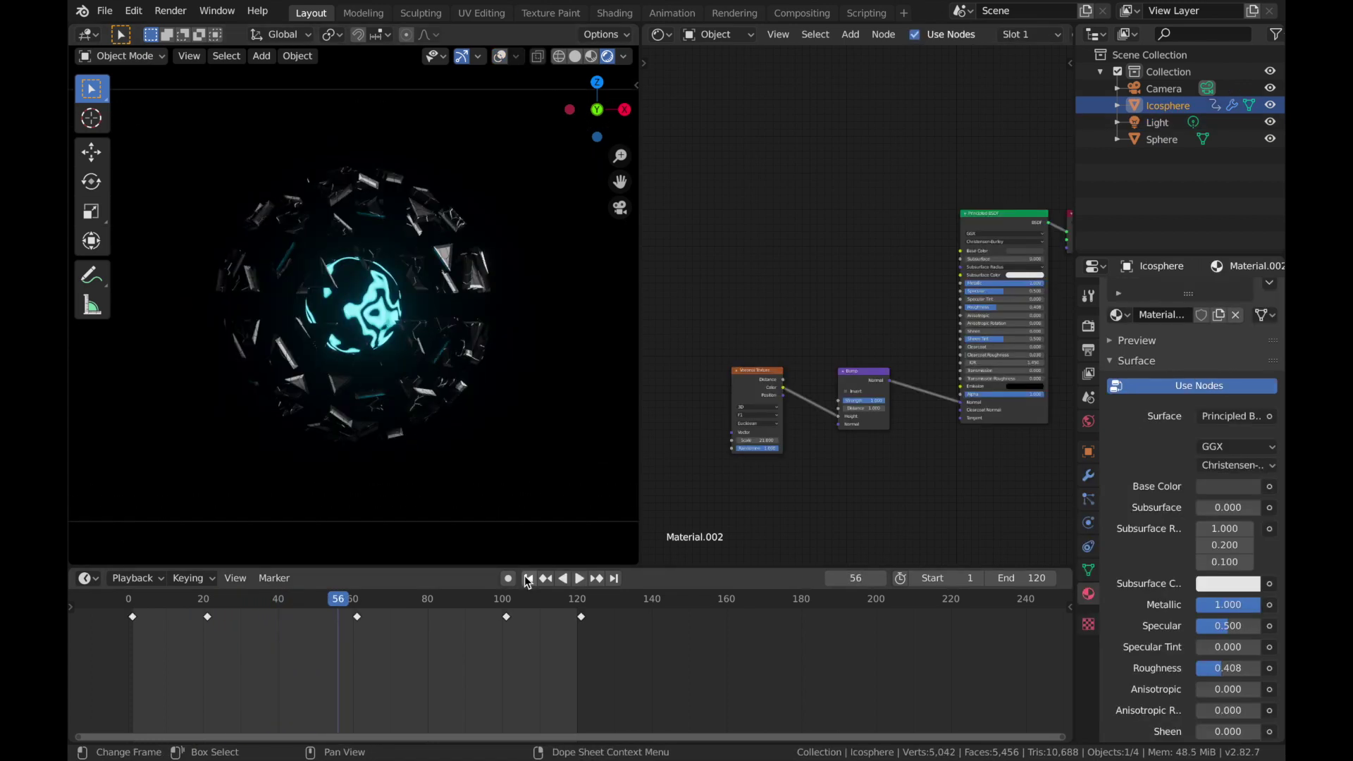
pyautogui.click(529, 578)
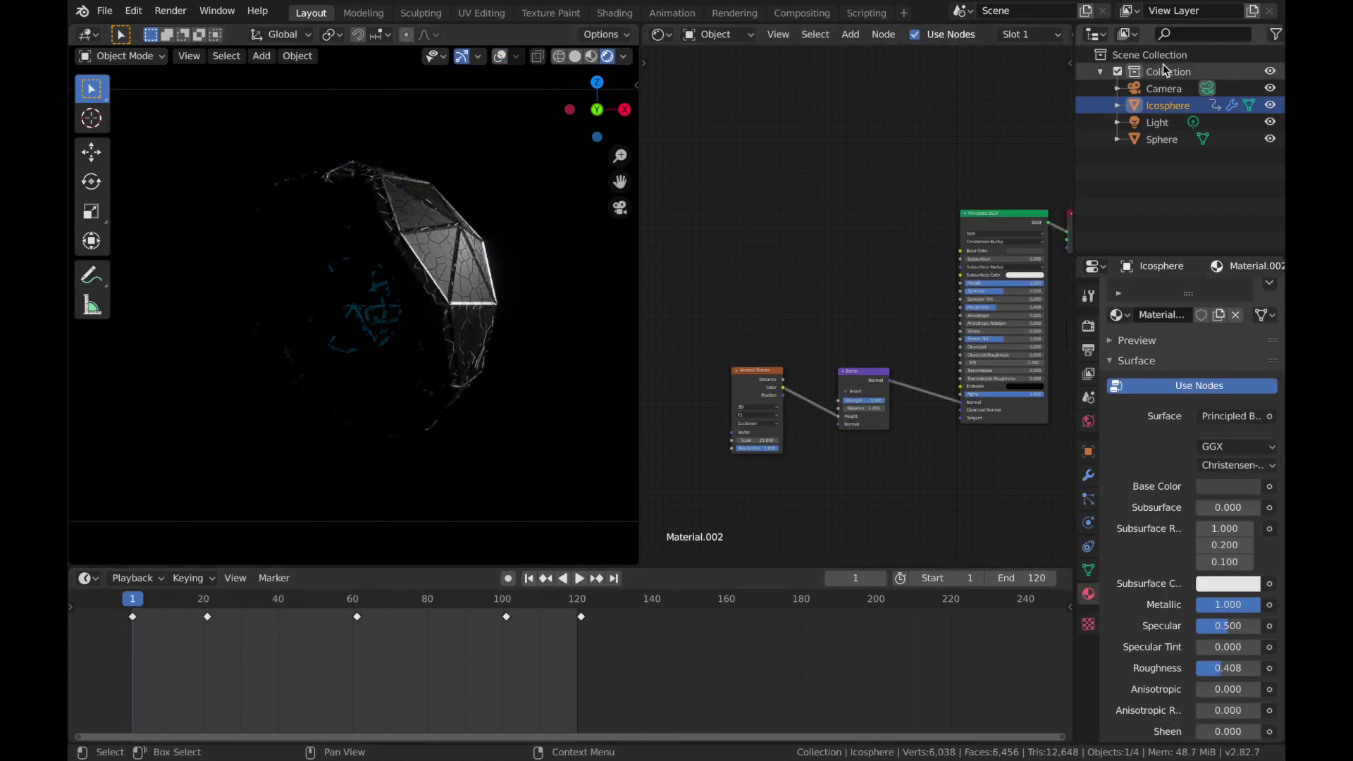
# Step: Select the Camera, change its focal length from 50 mm to 30 mm, and preview the framing
pyautogui.click(1156, 89)
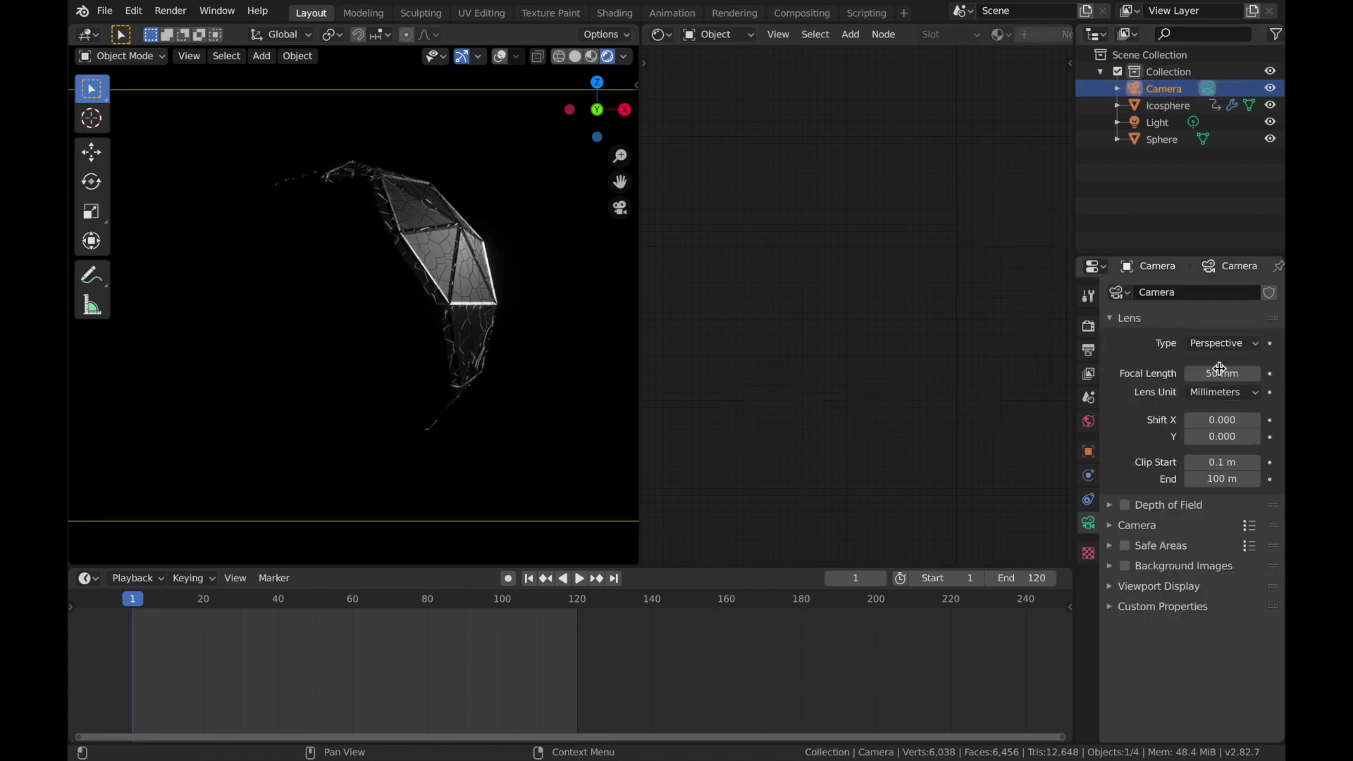
pyautogui.moveTo(1222, 373); pyautogui.dragTo(1166, 374)
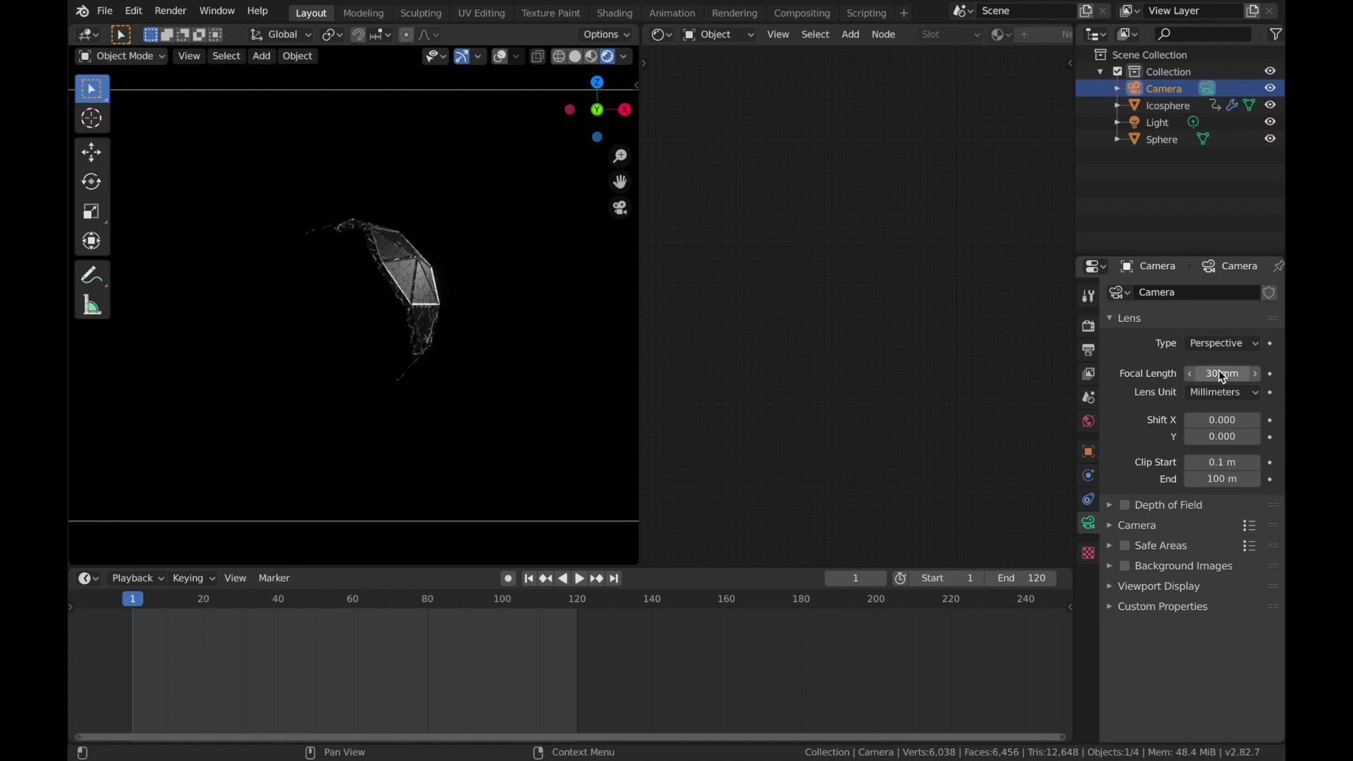
pyautogui.press('space')
pyautogui.press('space')
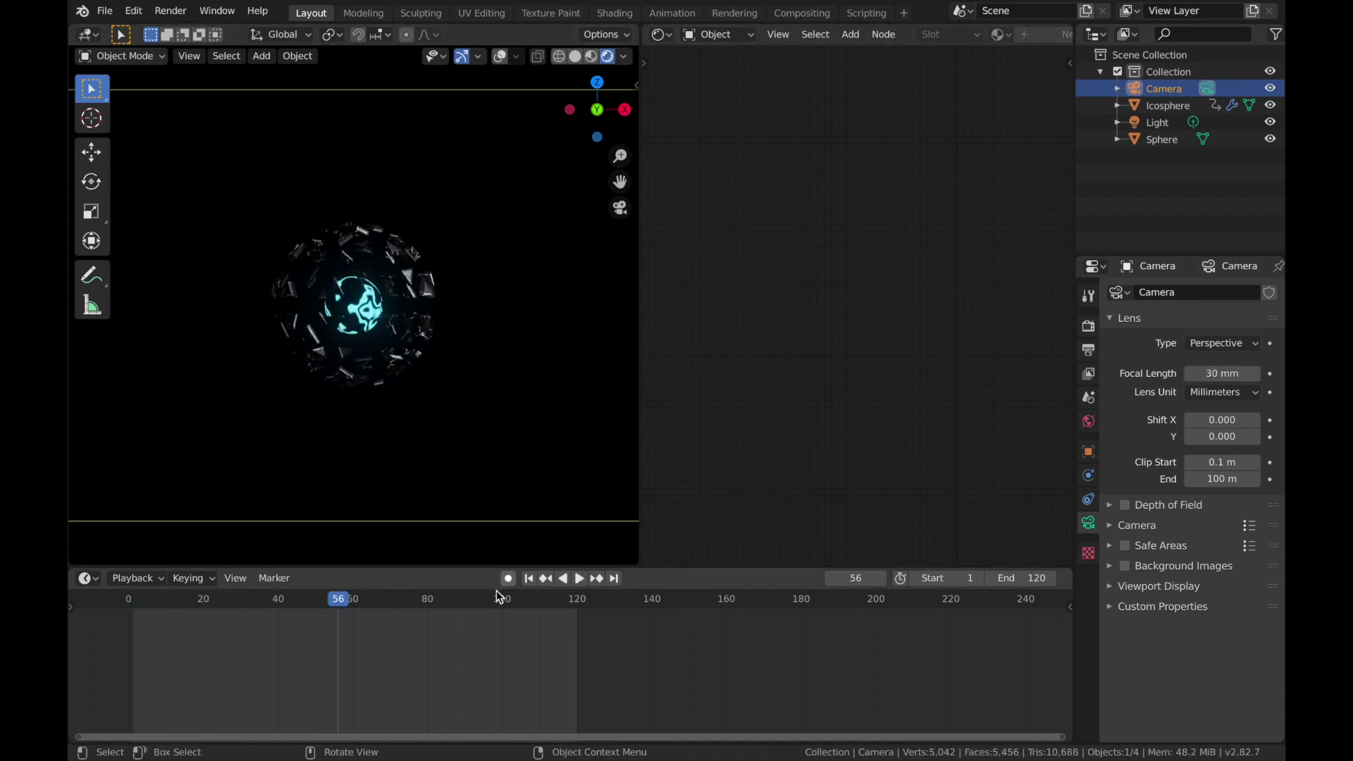
pyautogui.click(528, 578)
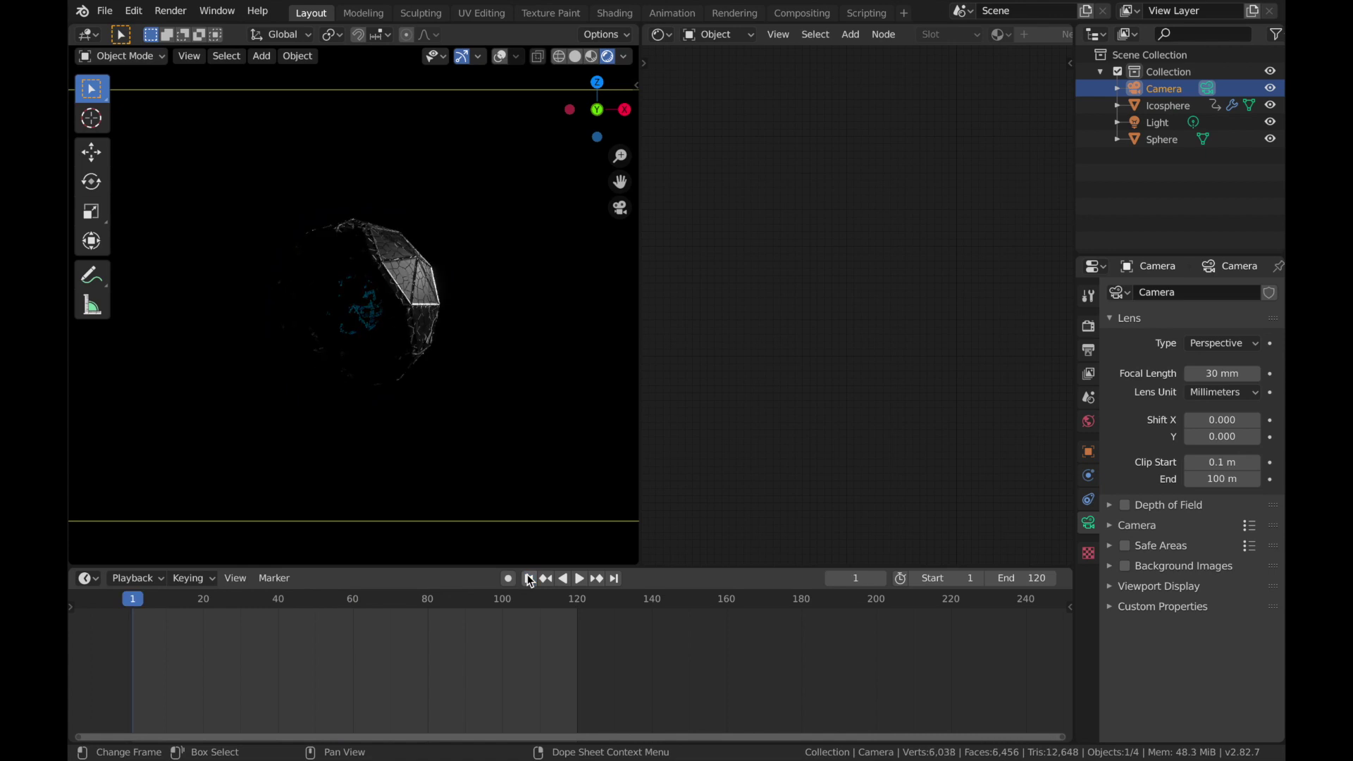
# Step: In Color Management, choose the High Contrast look and lower Gamma to 0.900
pyautogui.click(1090, 326)
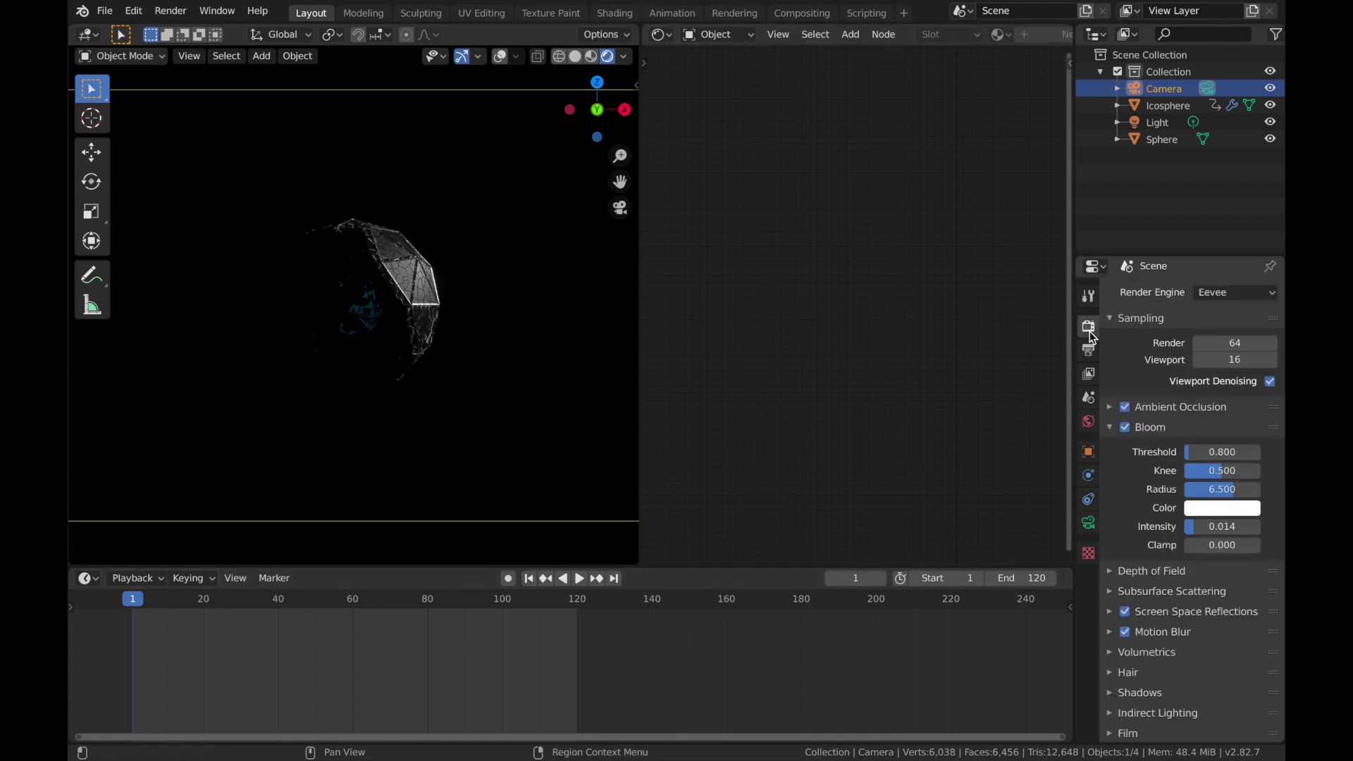
pyautogui.scroll(-2, 1221, 558)
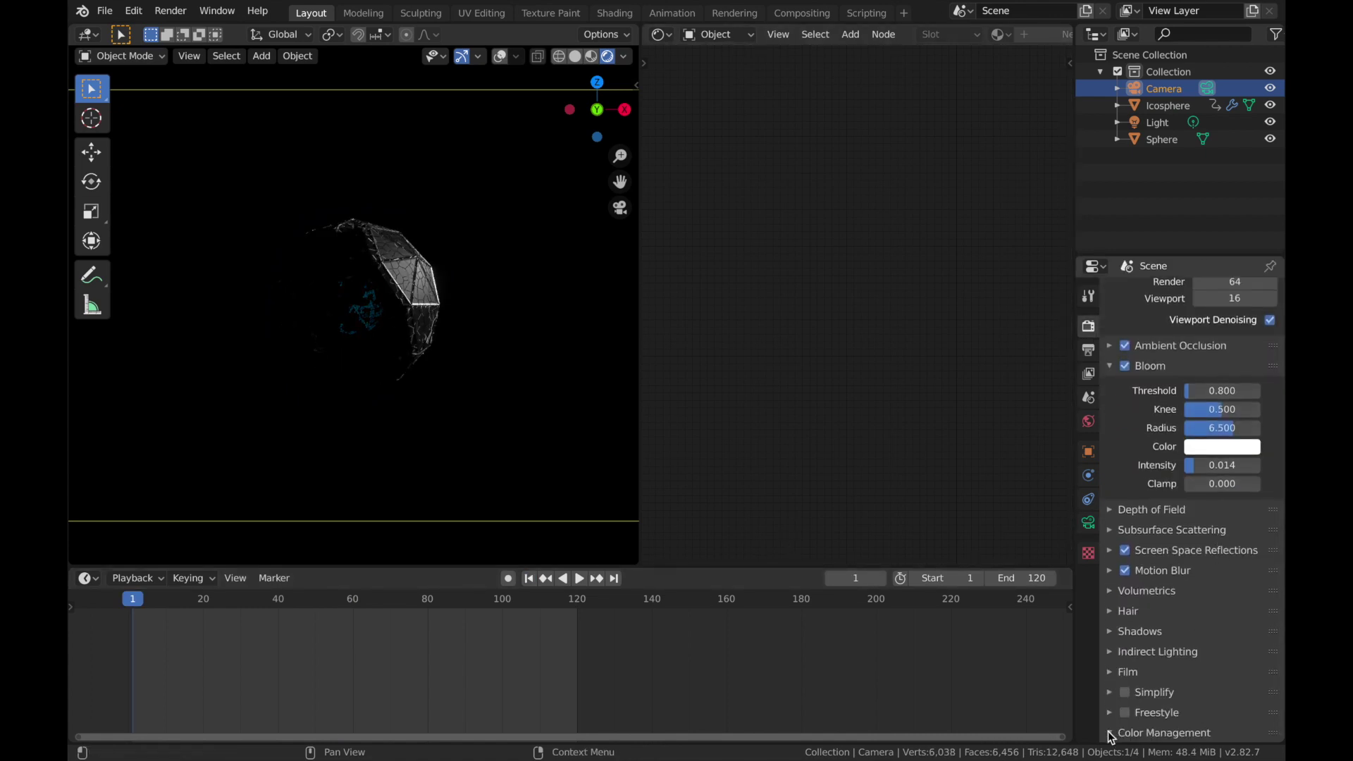
pyautogui.scroll(-5, 1191, 647)
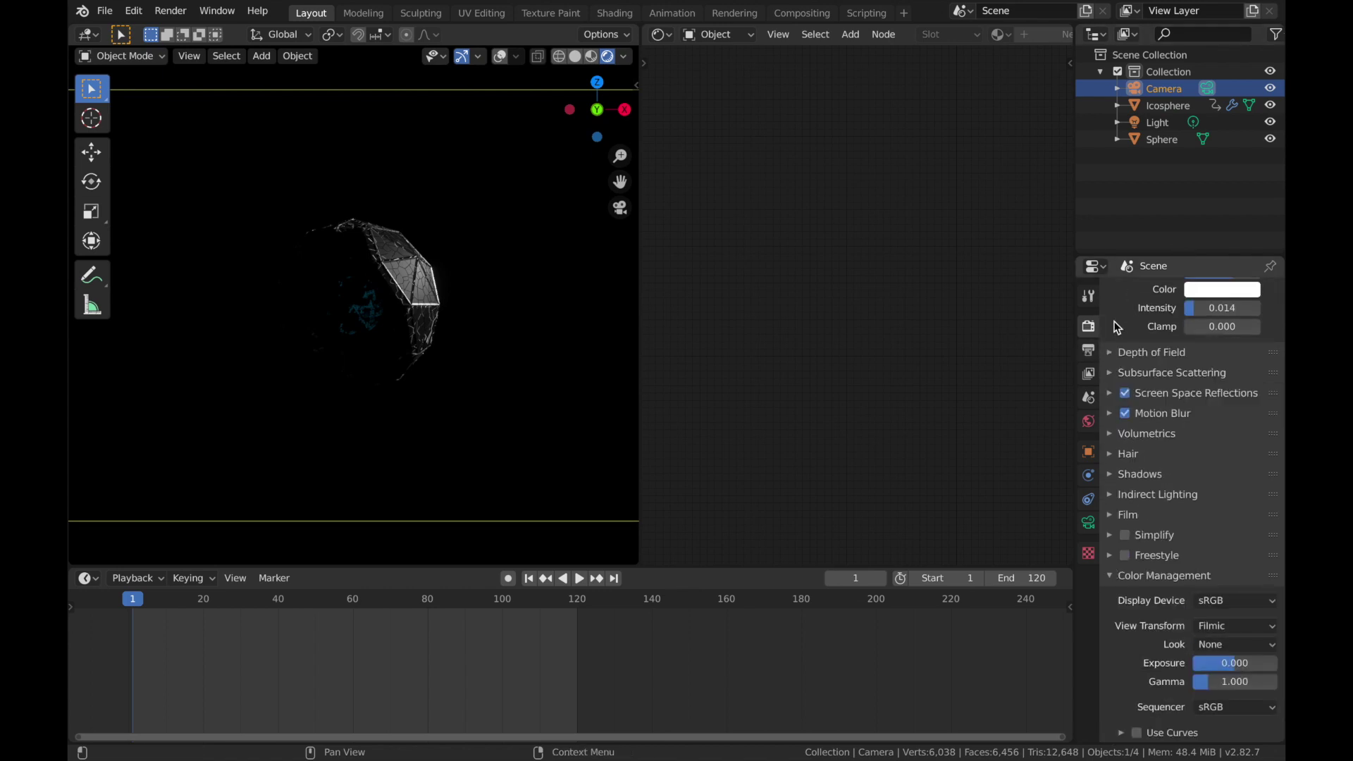
pyautogui.click(1230, 647)
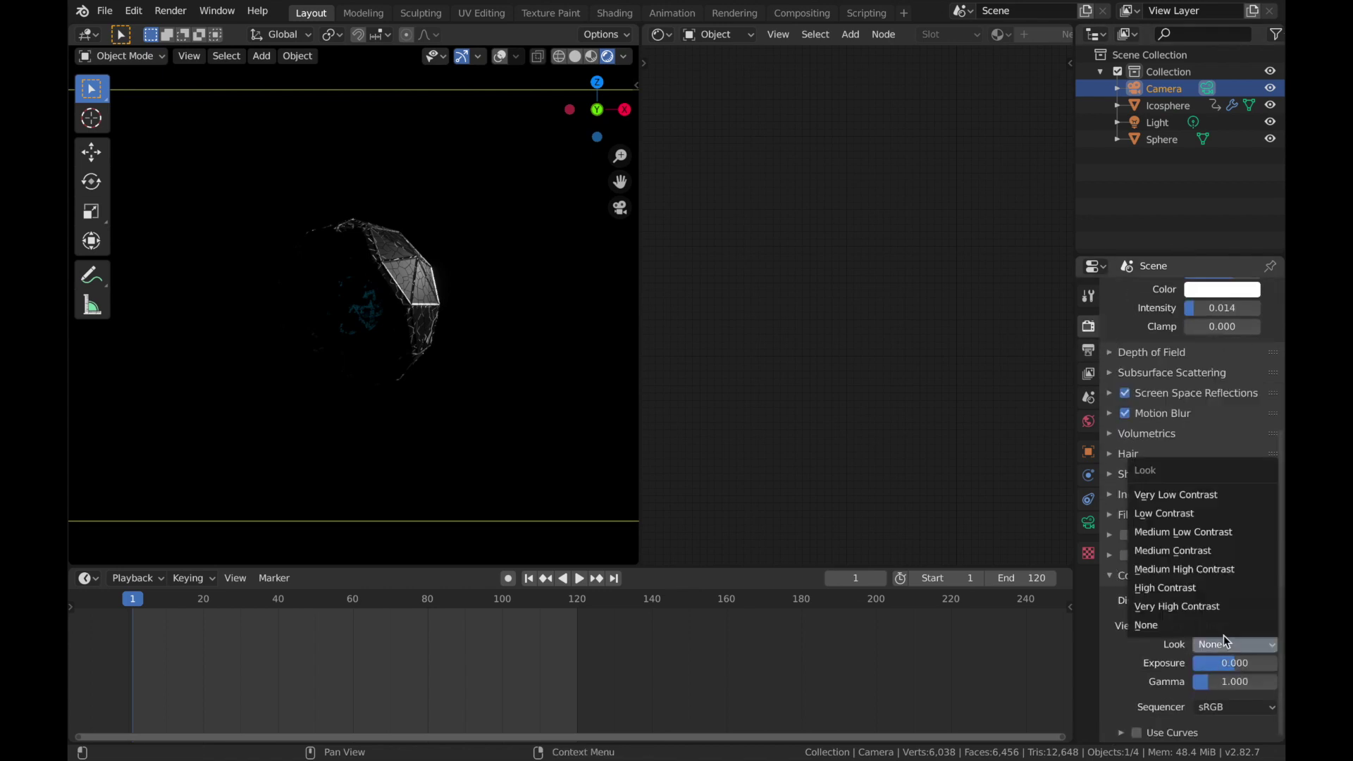
pyautogui.click(1192, 589)
pyautogui.press('space')
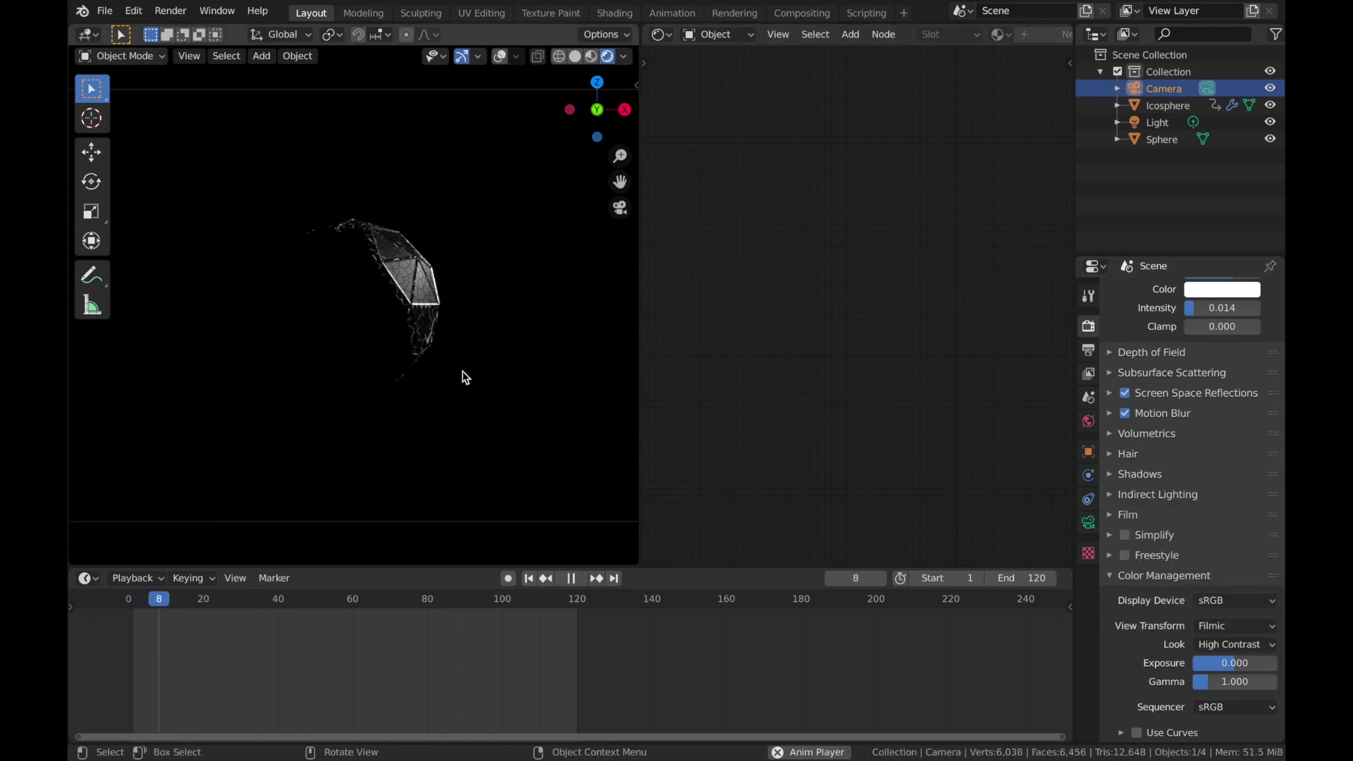
pyautogui.press('Escape')
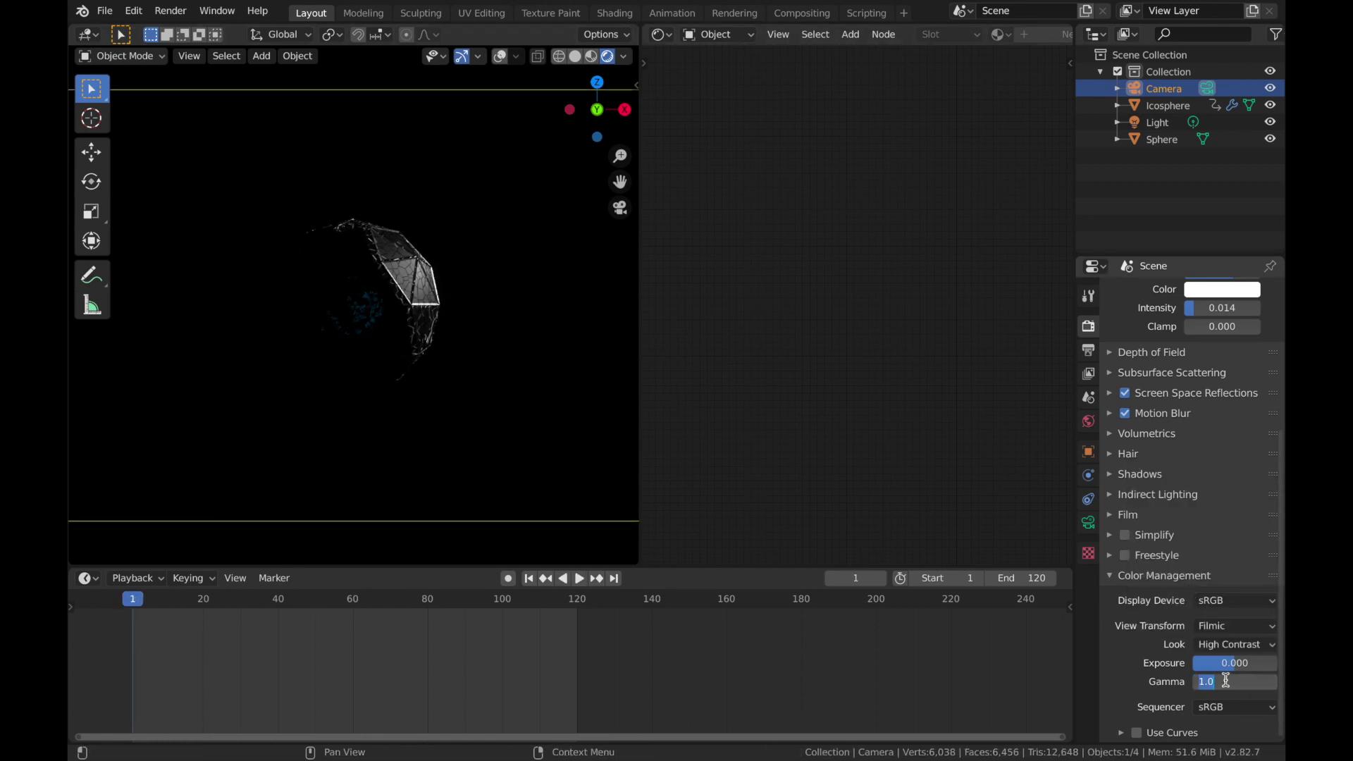
pyautogui.click(1226, 681)
pyautogui.write('.9')
pyautogui.press('Return')
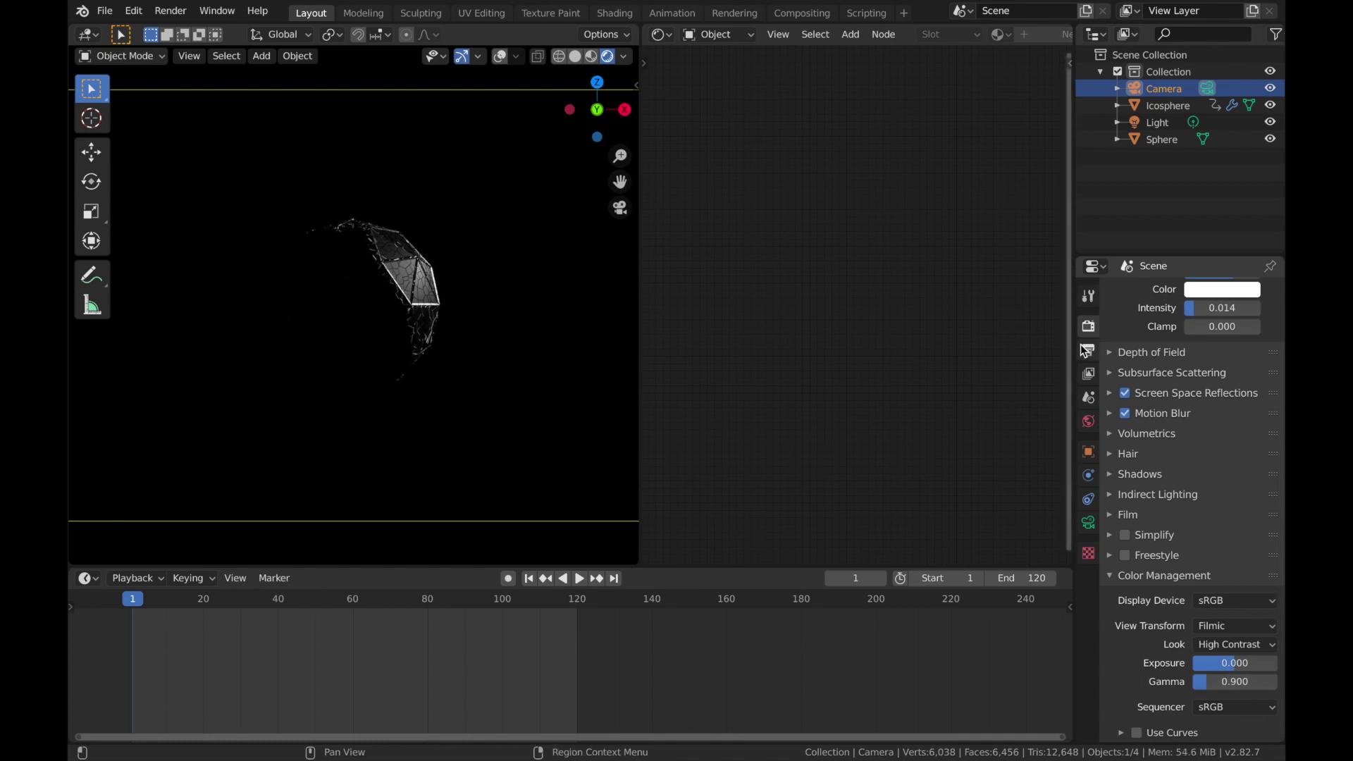
pyautogui.click(1088, 351)
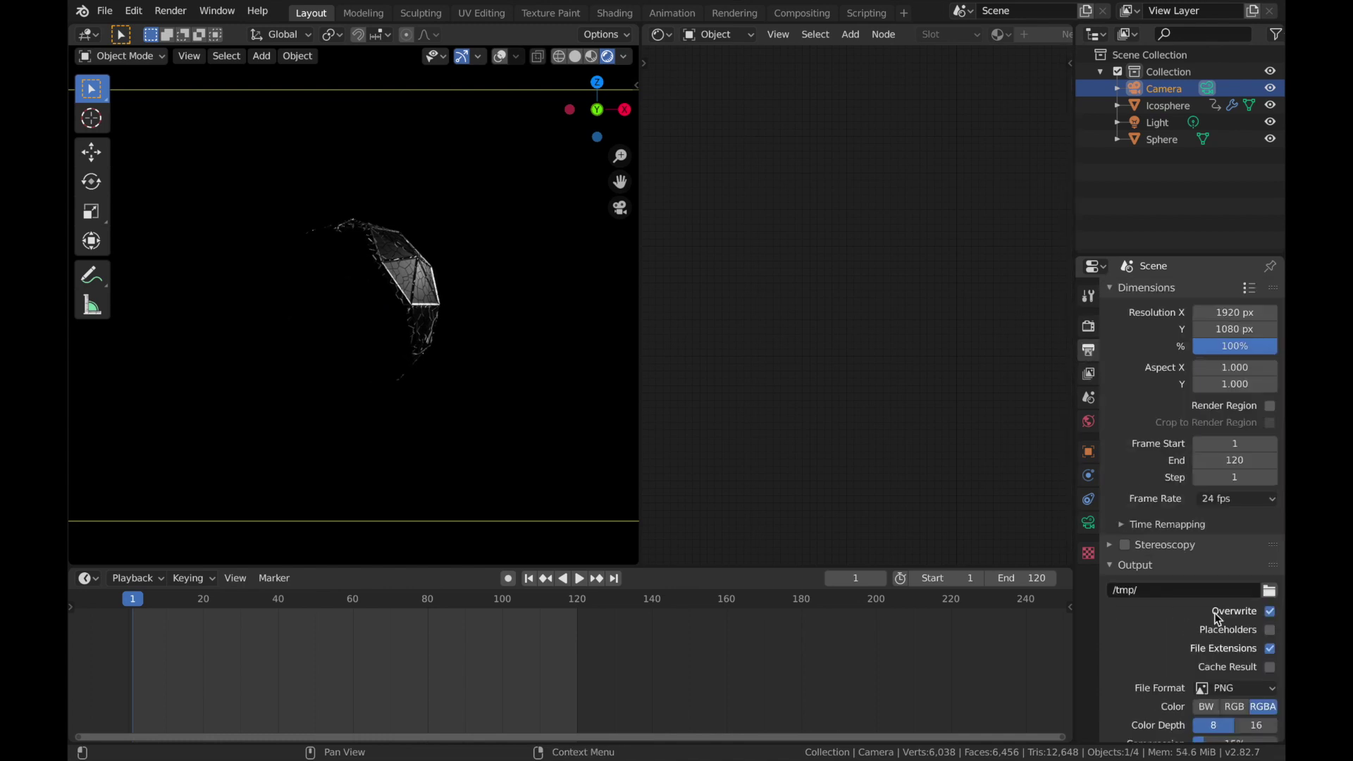
# Step: Set the render output path to Blender Renders/2020/03 Mar with file name Sci-Fi Fusion Core
pyautogui.click(1089, 326)
pyautogui.click(1088, 350)
pyautogui.click(1269, 592)
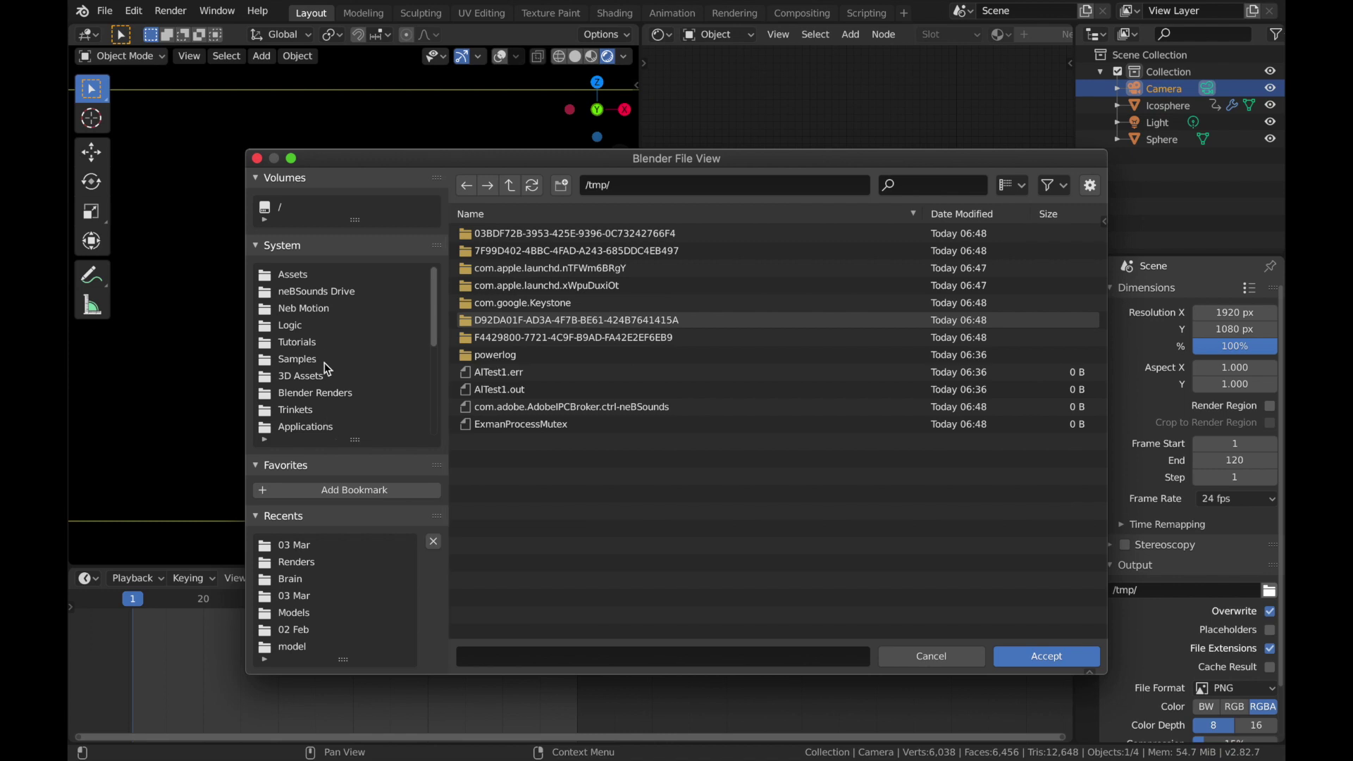
pyautogui.click(315, 395)
pyautogui.click(520, 252)
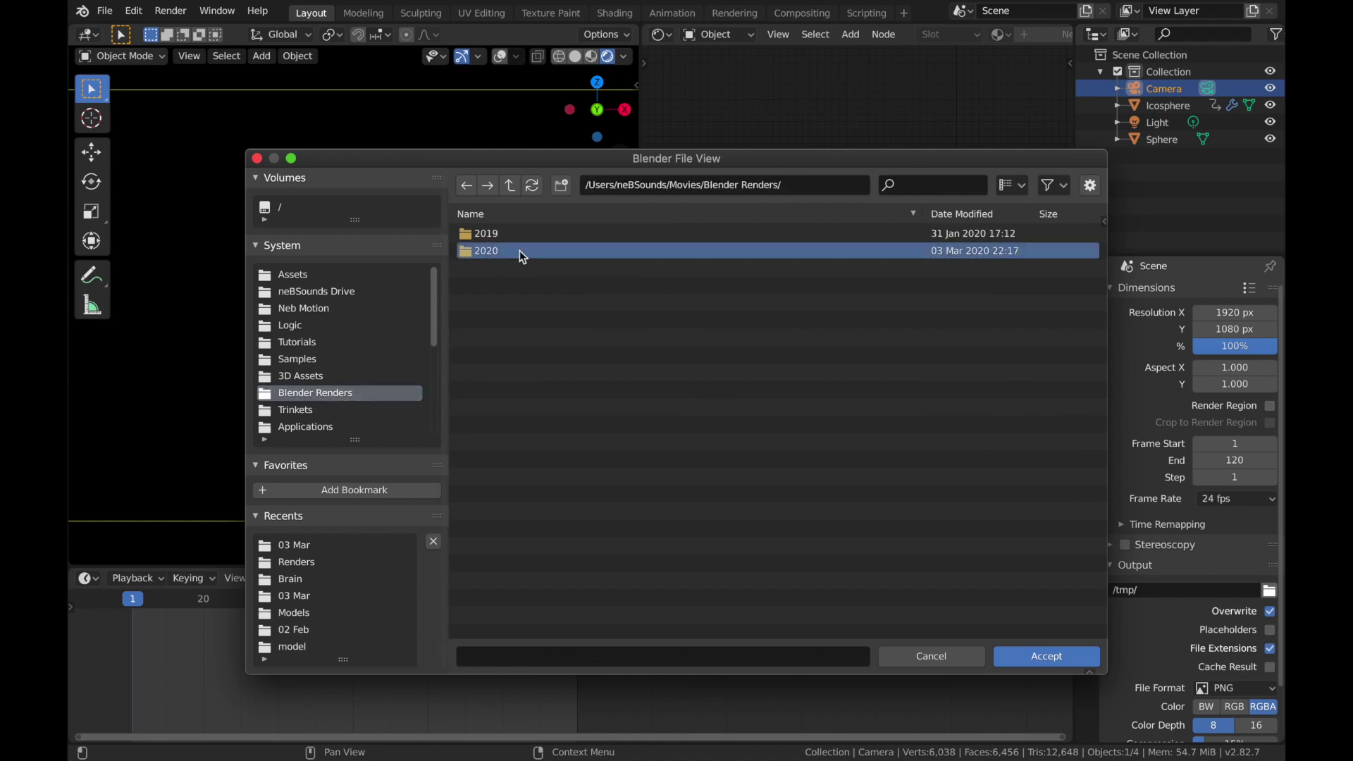
pyautogui.doubleClick(520, 252)
pyautogui.doubleClick(519, 251)
pyautogui.click(516, 657)
pyautogui.write('Sou..c')
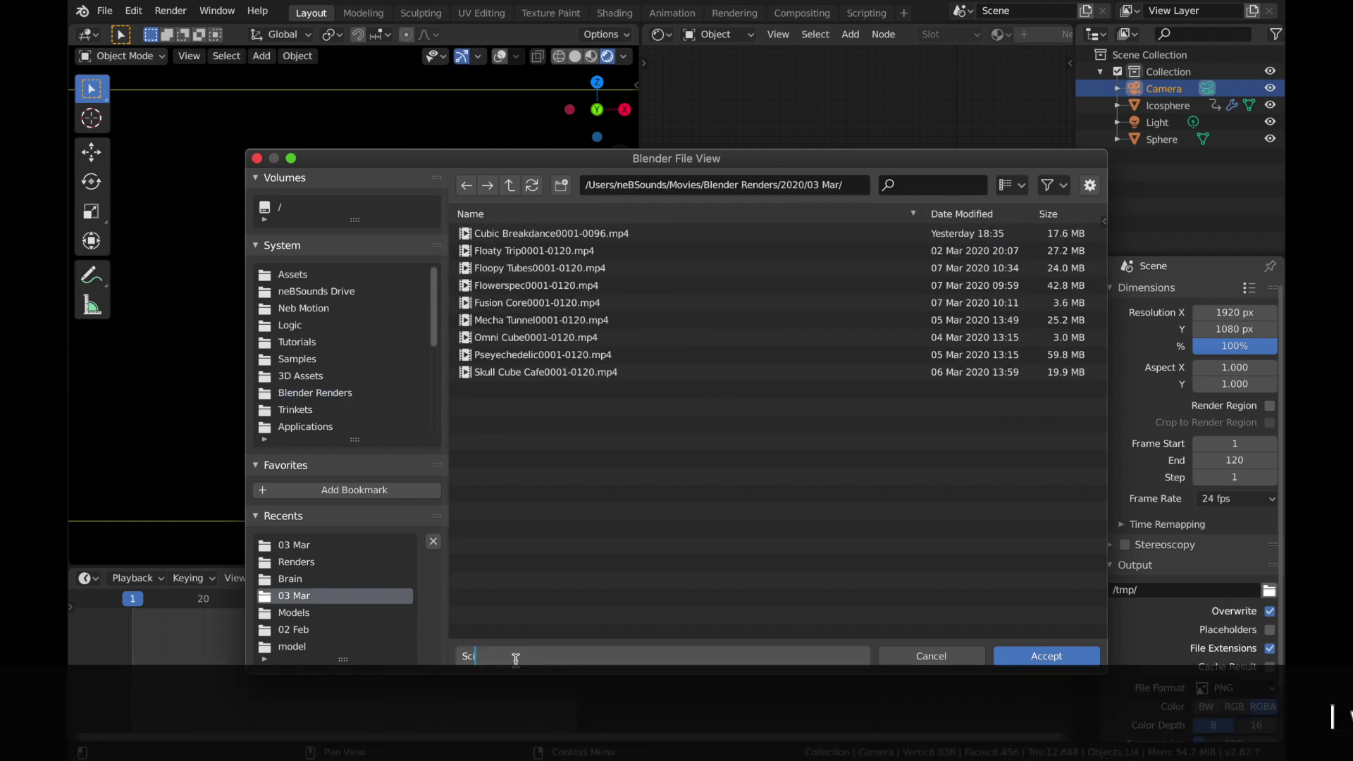
pyautogui.write('i-Fi Fusion')
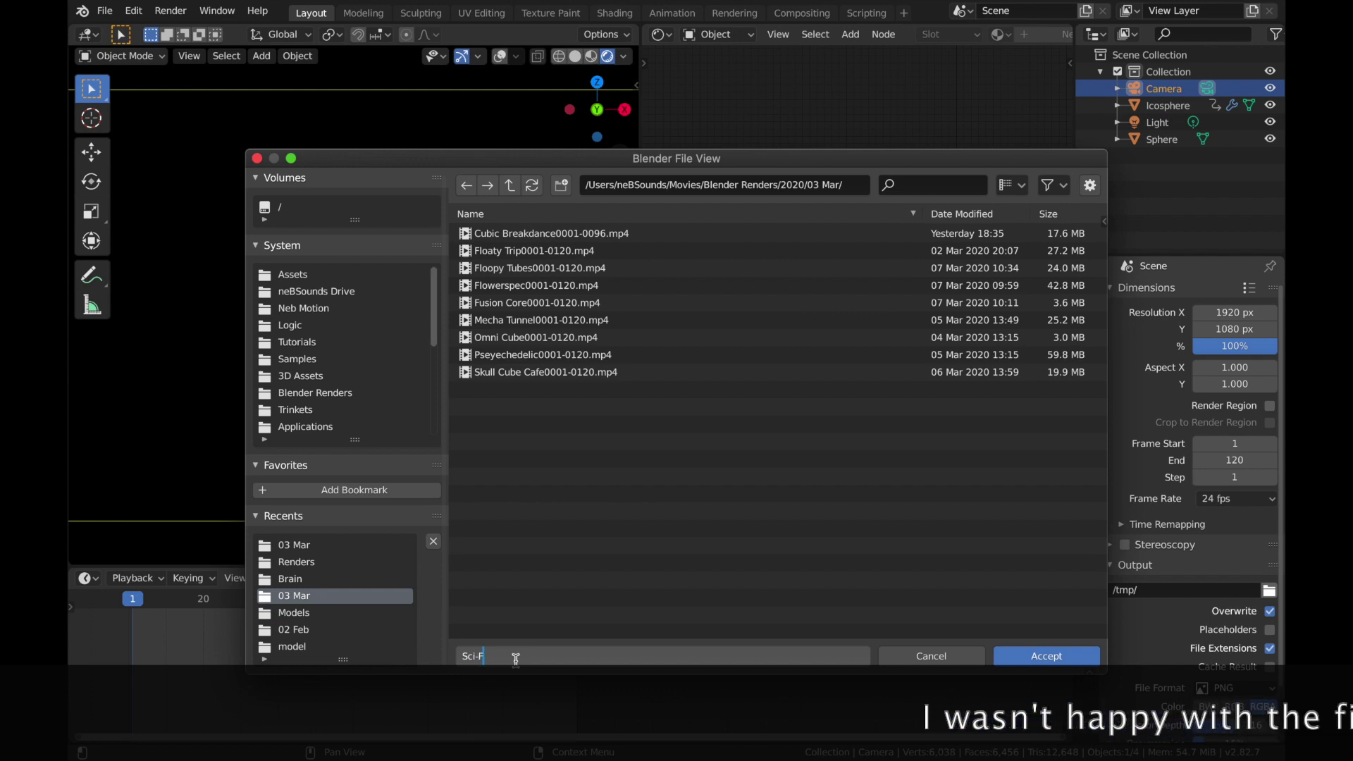
pyautogui.write(' Core')
pyautogui.press('Return')
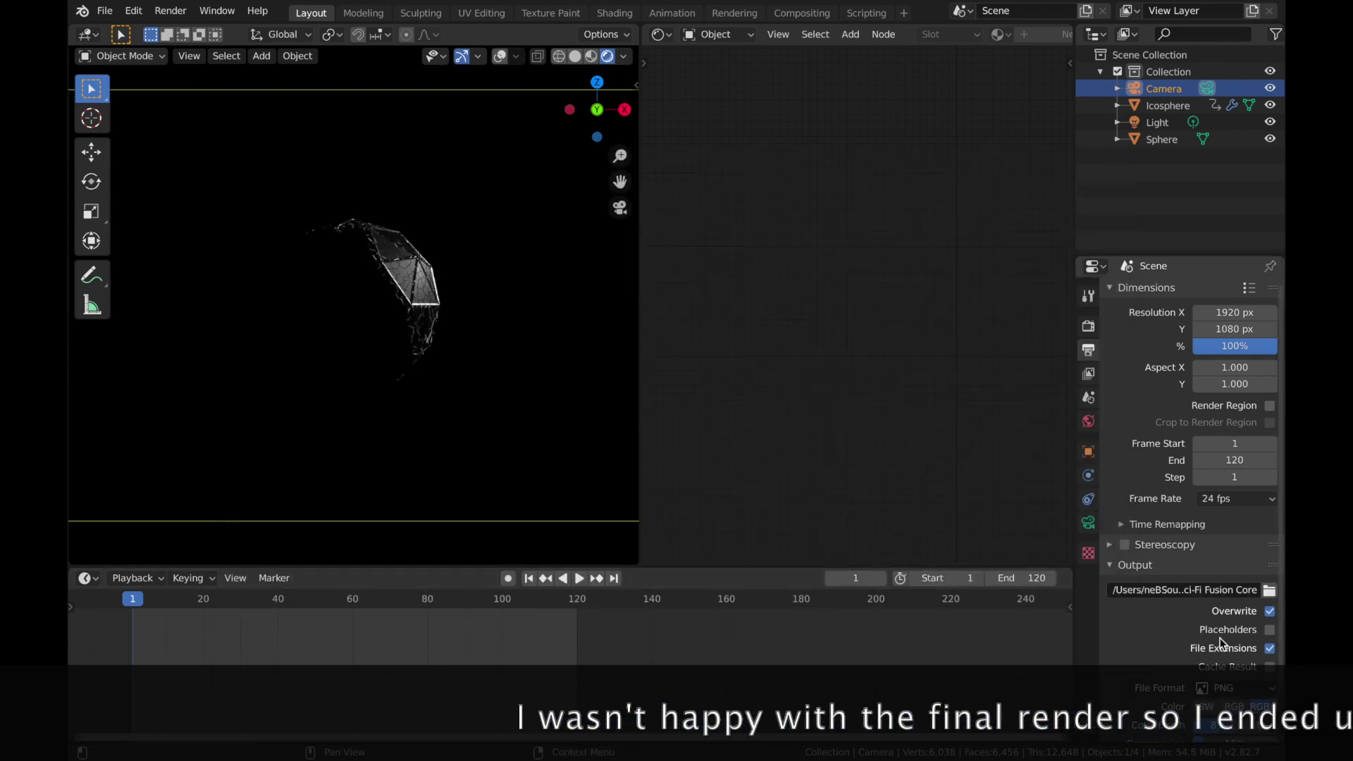
# Step: Set the output to FFmpeg video in an MPEG-4 container at Perceptually Lossless quality
pyautogui.scroll(-2, 1222, 638)
pyautogui.click(1230, 637)
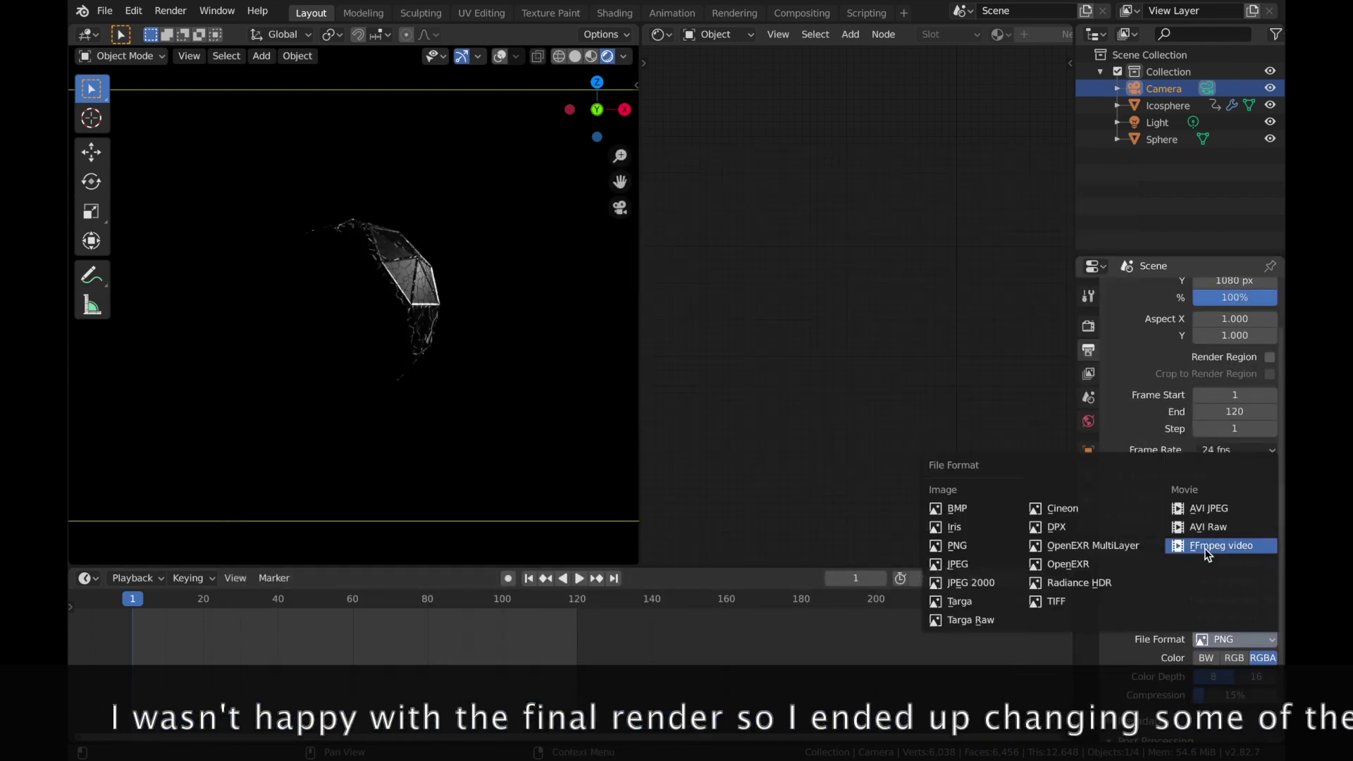
pyautogui.click(1207, 549)
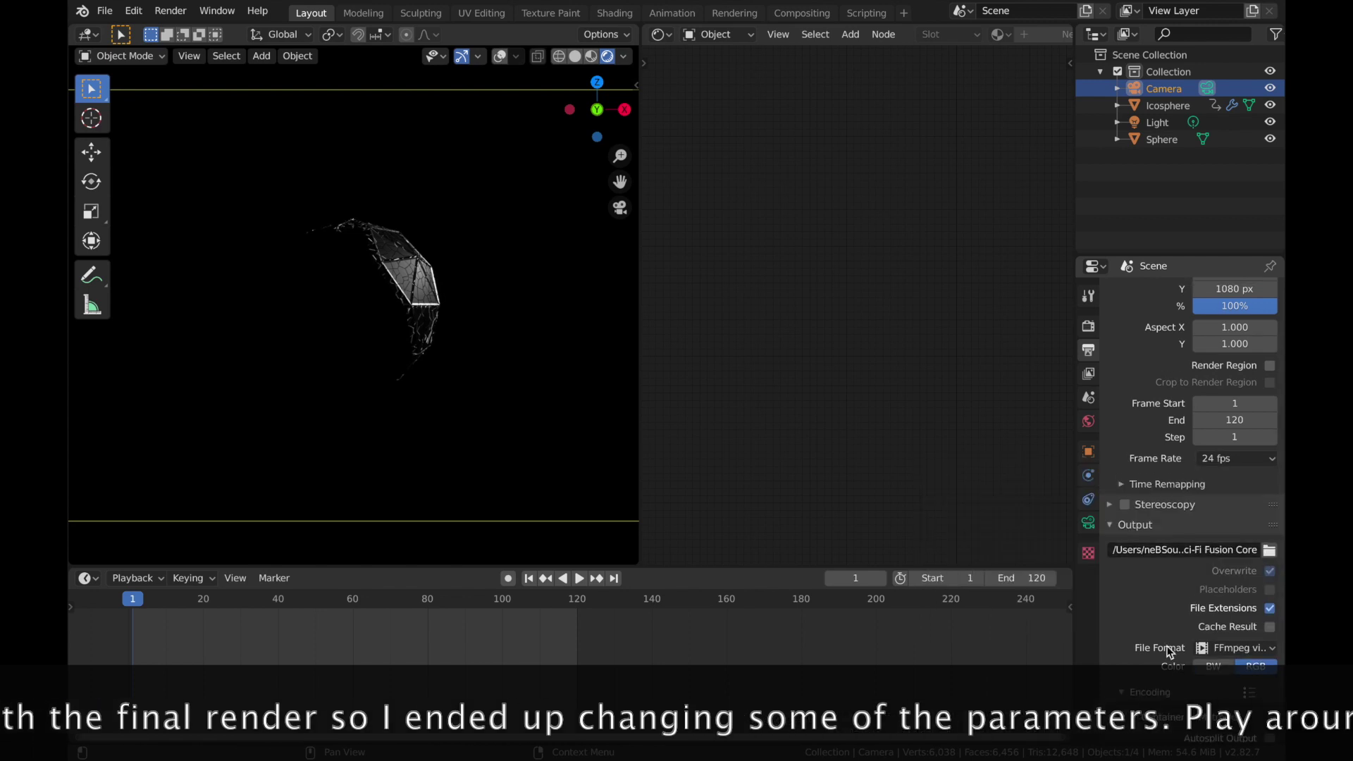
pyautogui.scroll(-2, 1168, 650)
pyautogui.click(1235, 640)
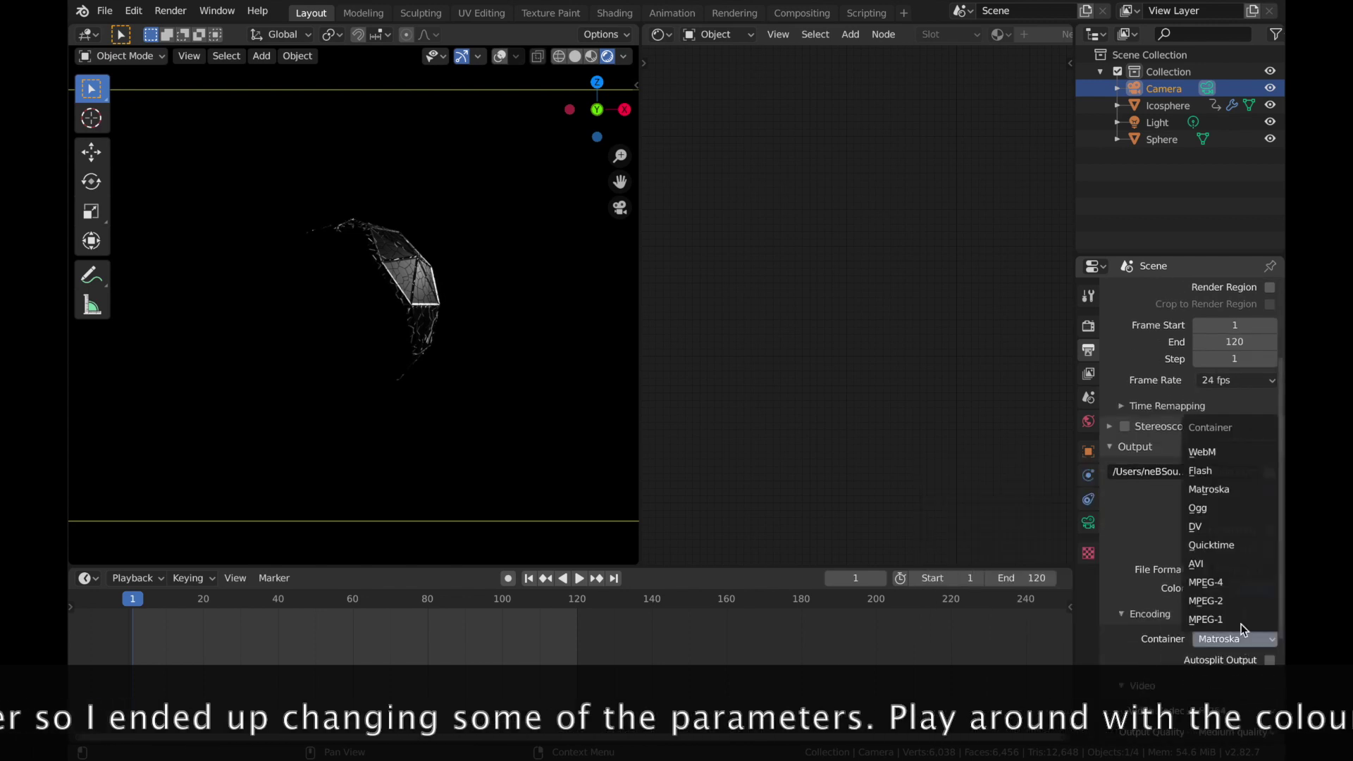
pyautogui.click(1230, 581)
pyautogui.scroll(-3, 1163, 631)
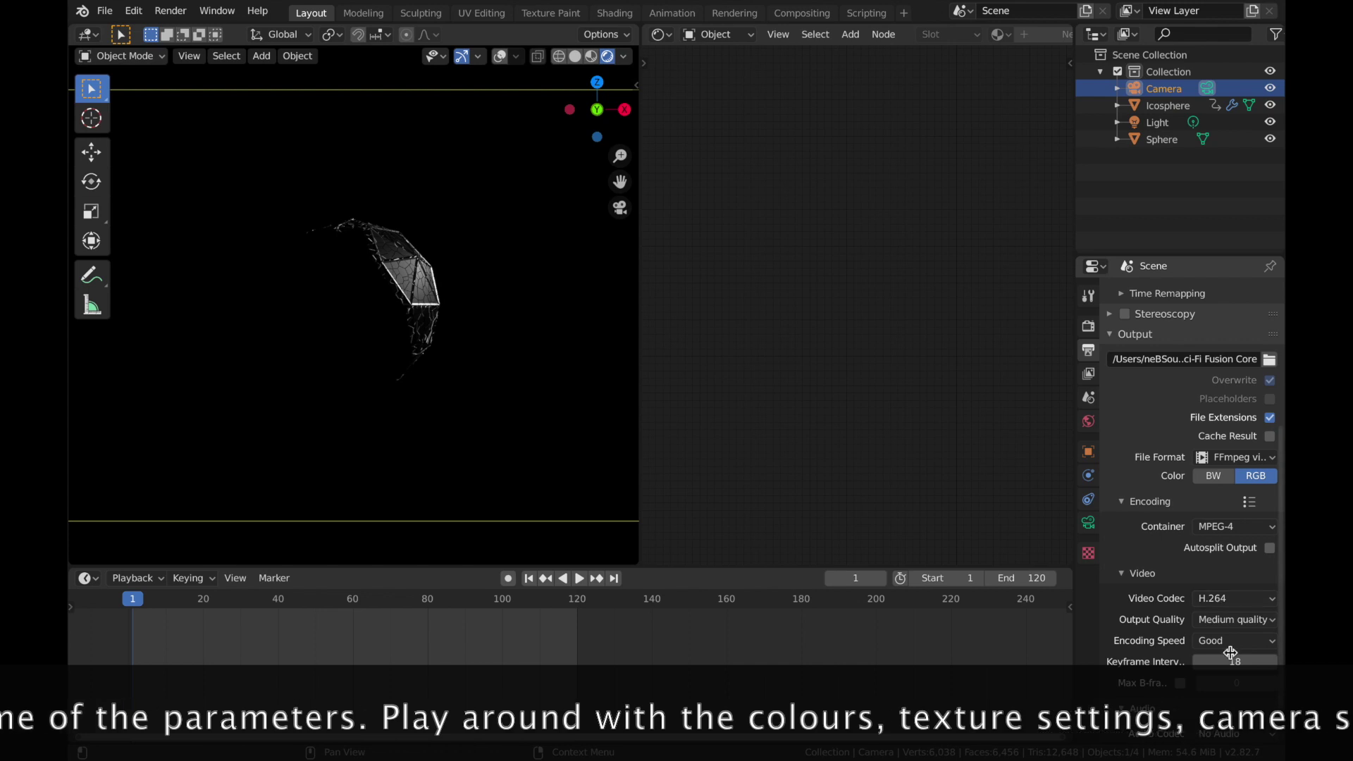
pyautogui.click(1248, 623)
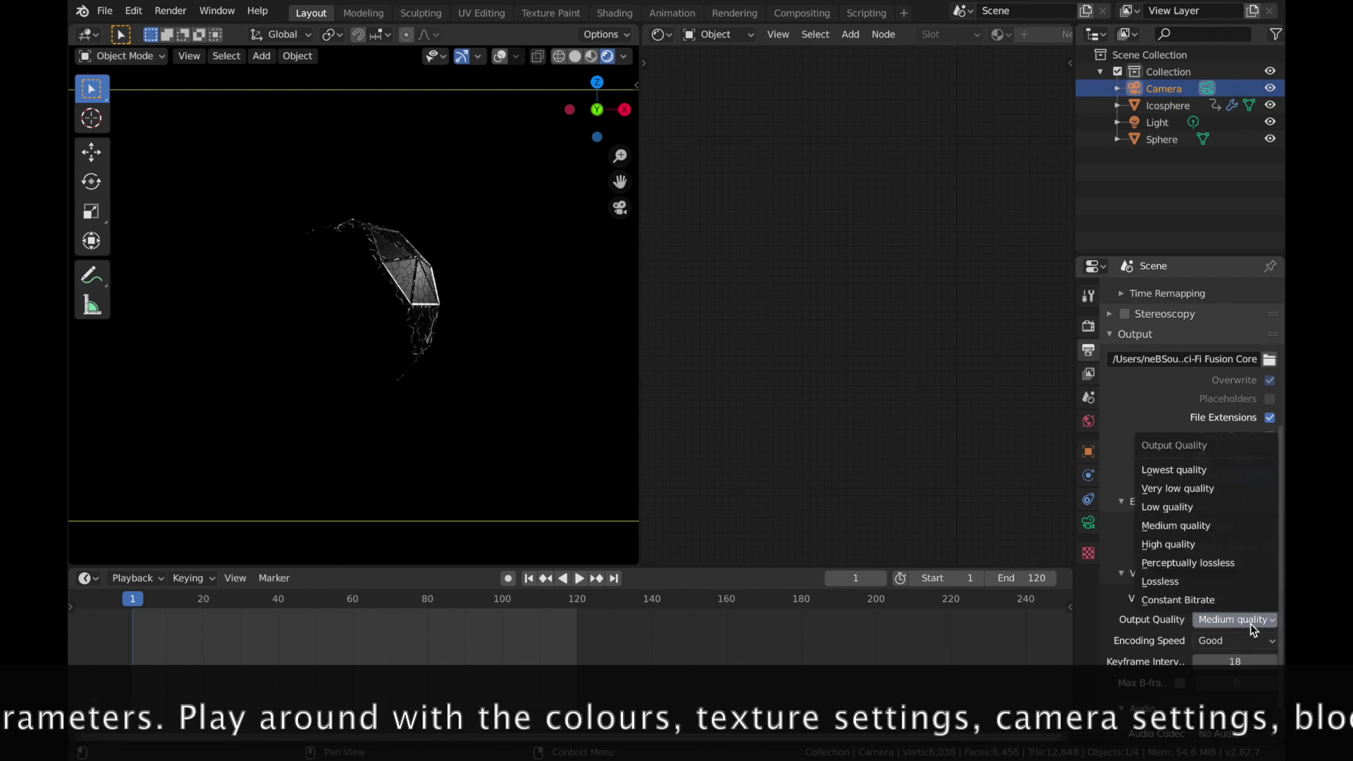
pyautogui.click(1200, 566)
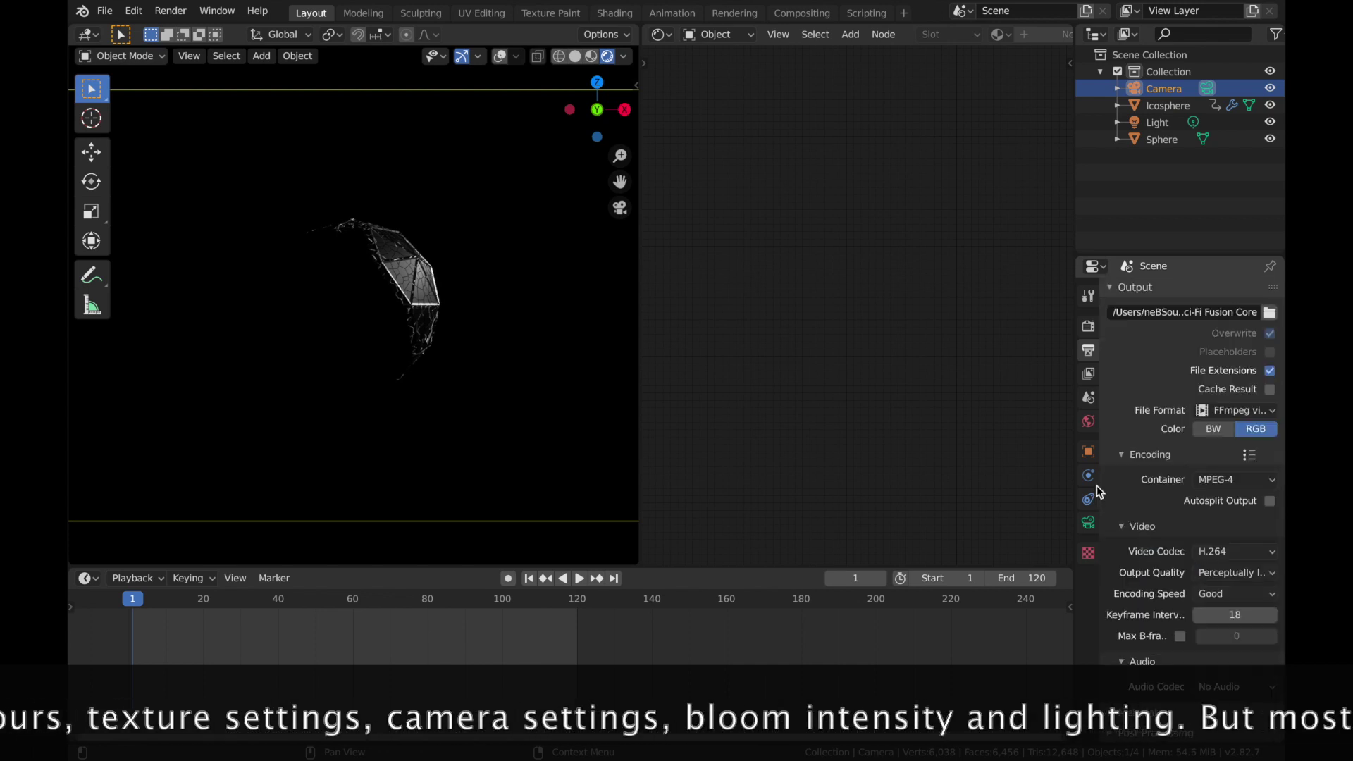
pyautogui.click(576, 56)
# Step: Render all 120 frames of the glowing fusion core animation to the MP4 video file
pyautogui.click(170, 11)
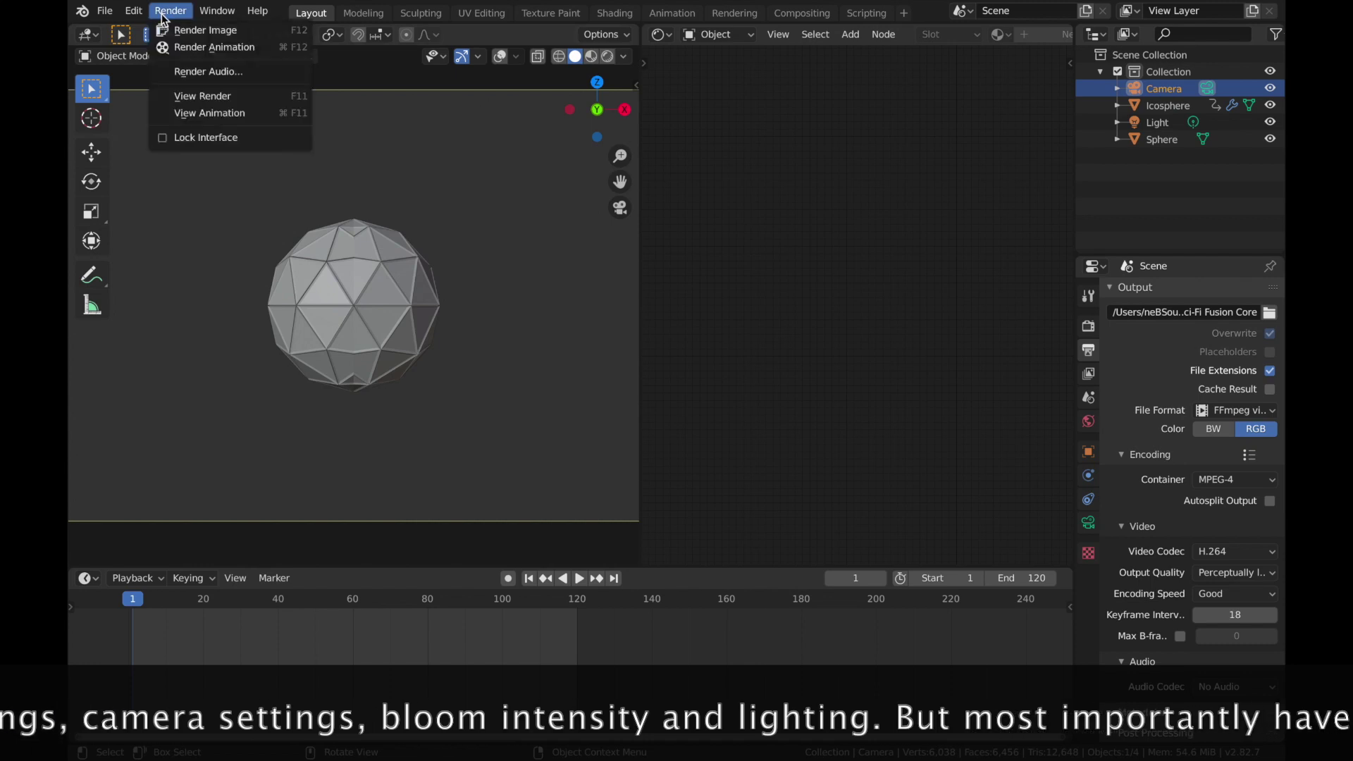
pyautogui.click(190, 51)
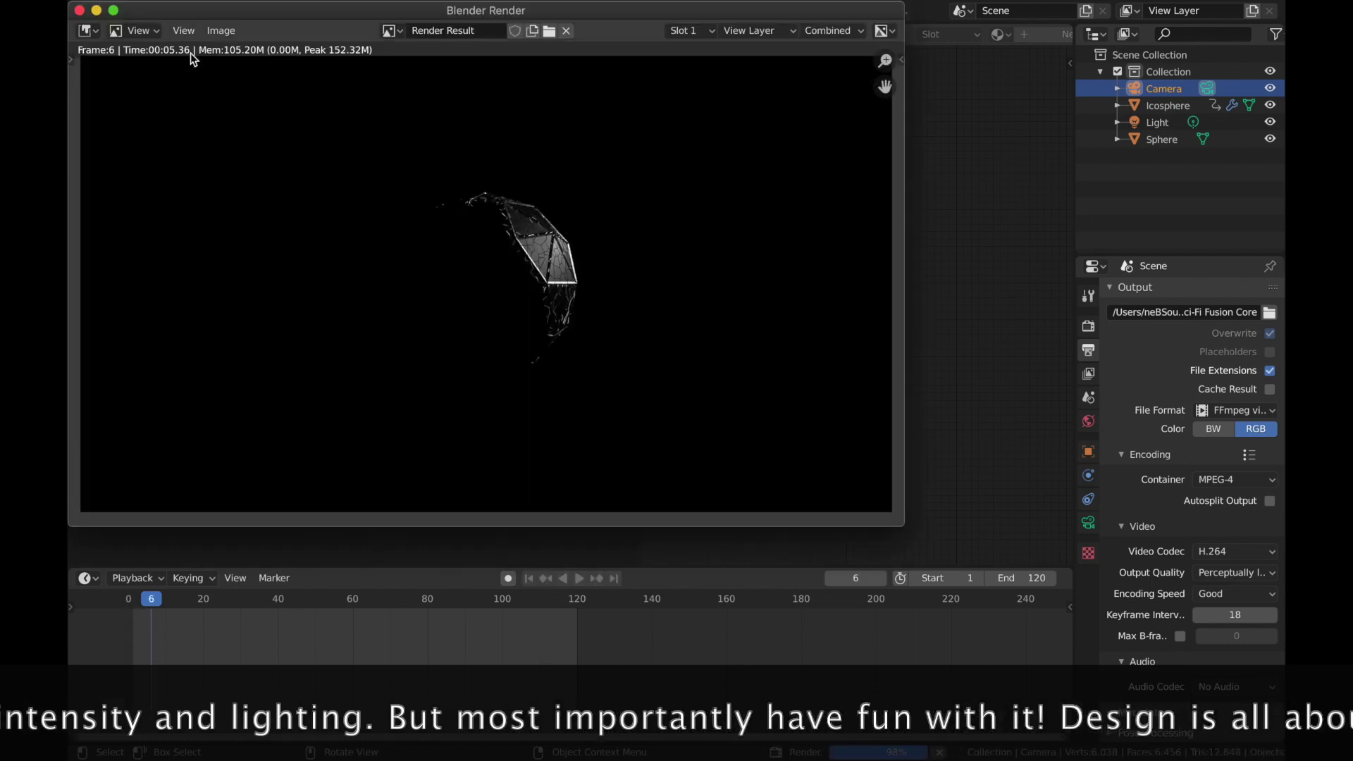